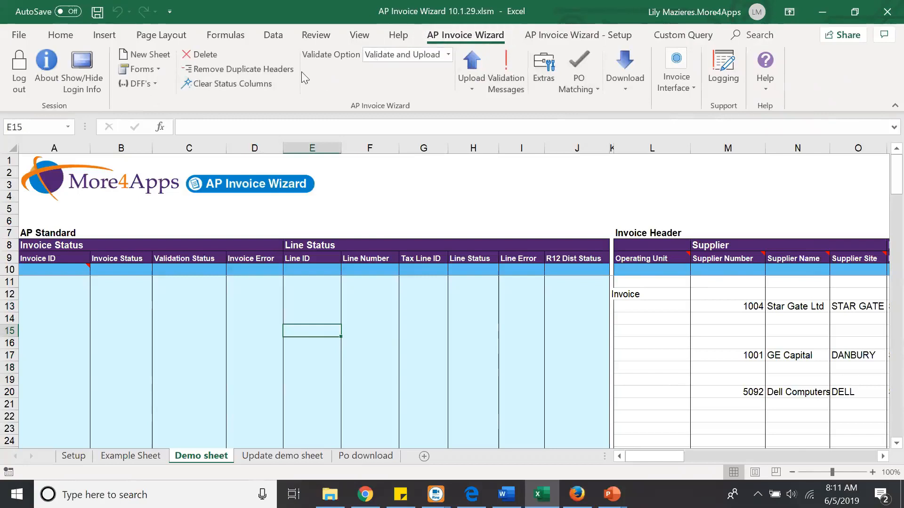
Open the AP Invoice Wizard login, choose the PROD 12.1.3 Frampton instance and start logging in
click(53, 79)
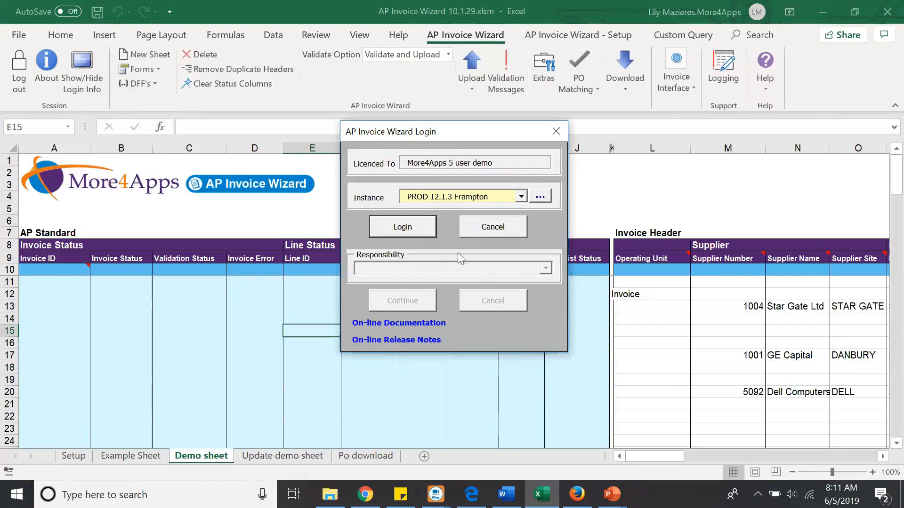
click(522, 197)
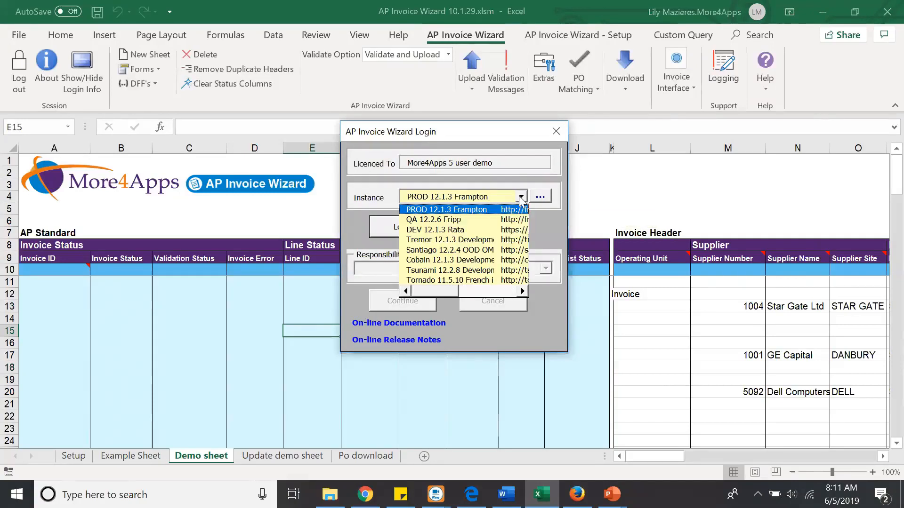
click(521, 197)
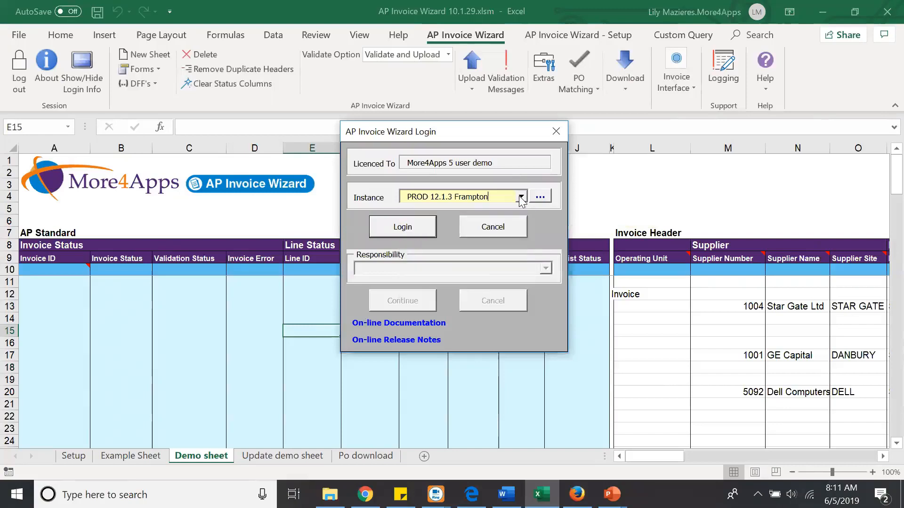
click(522, 198)
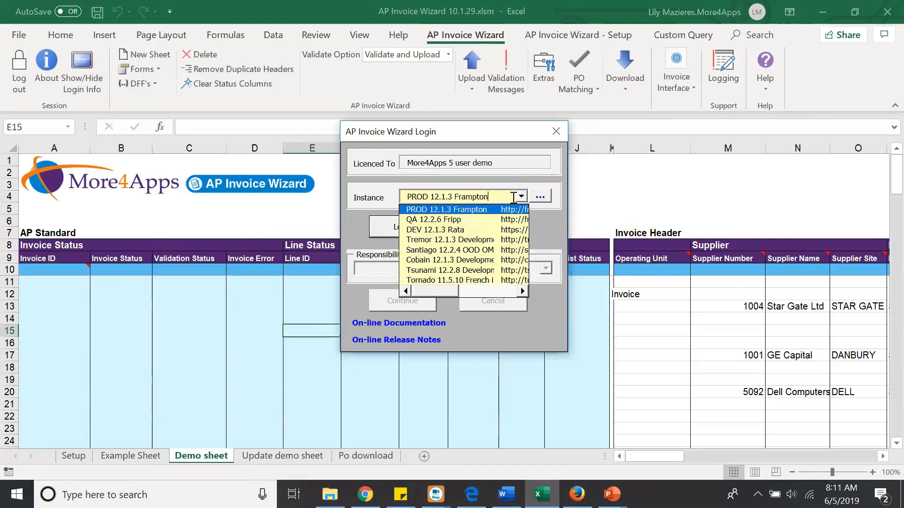
click(494, 212)
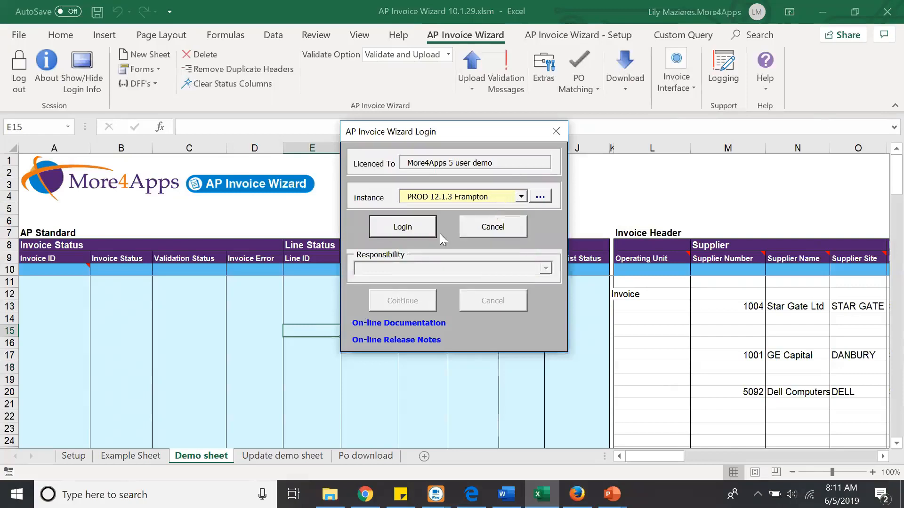
click(420, 228)
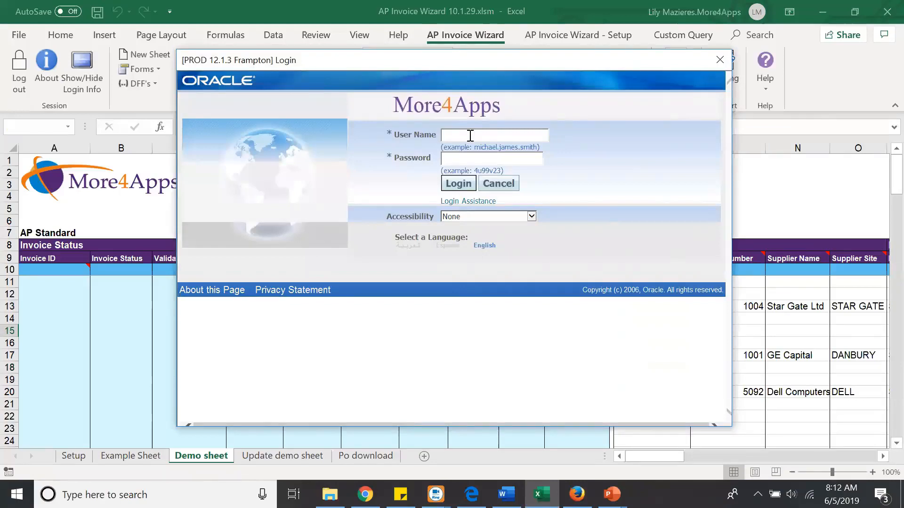
Enter the user name and the account password in the Oracle login form and submit it
text(services)
key(Tab)
text(•••••••)
key(Return)
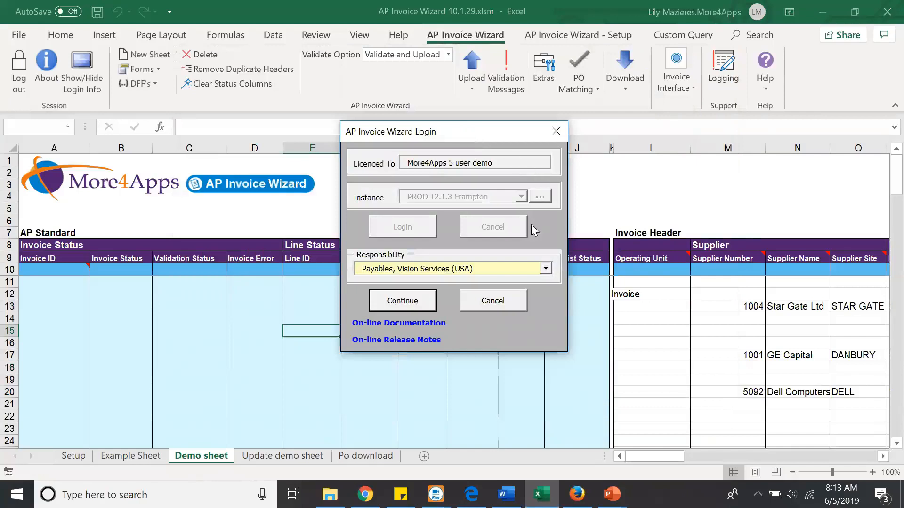
Choose the responsibility Payables, Vision Services (USA) and continue with the wizard login
click(546, 269)
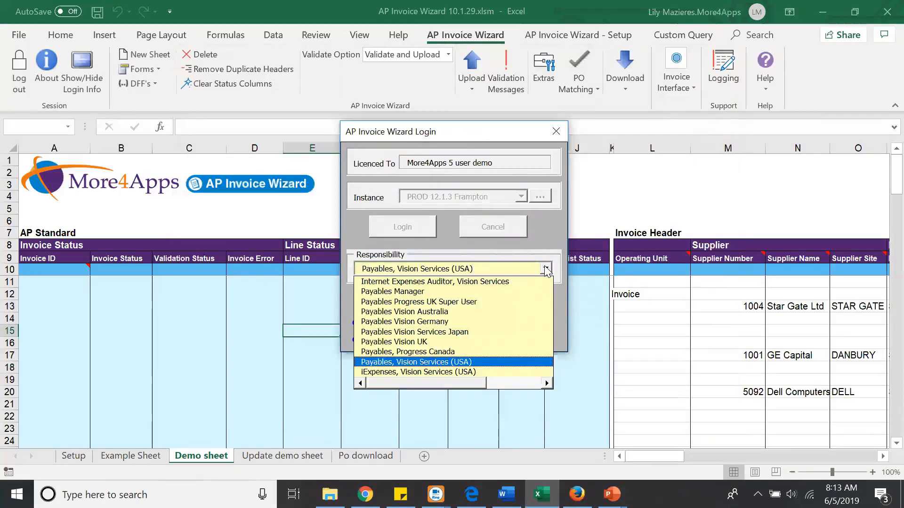
click(459, 365)
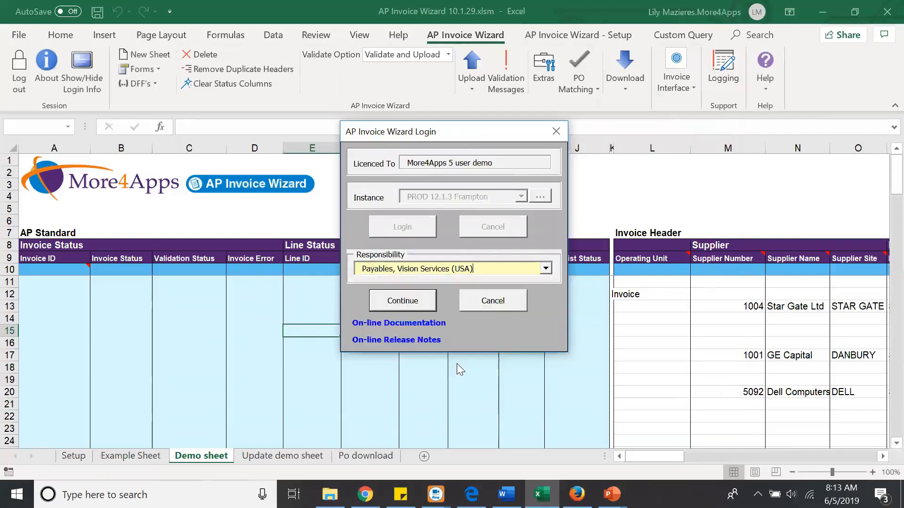
click(417, 299)
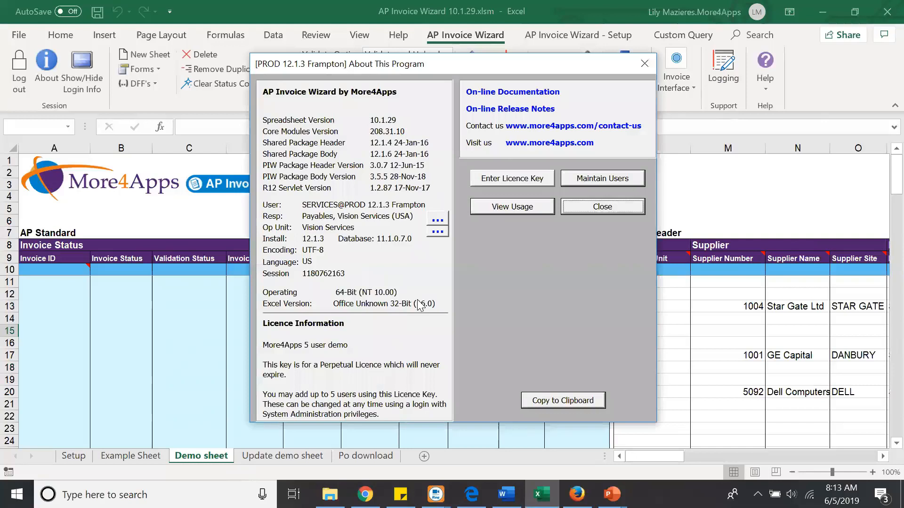
View the available operating units from the program information without changing the selection, and close the information window
click(440, 232)
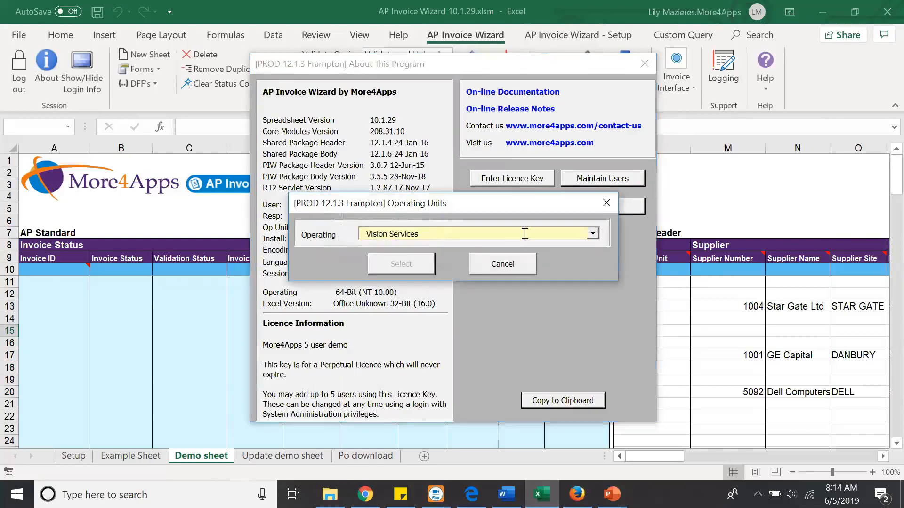
click(594, 235)
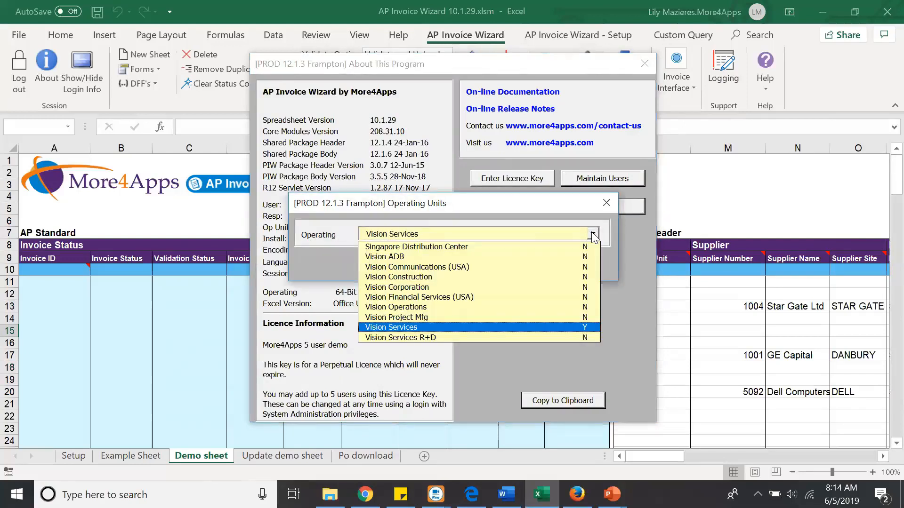
click(594, 235)
click(606, 204)
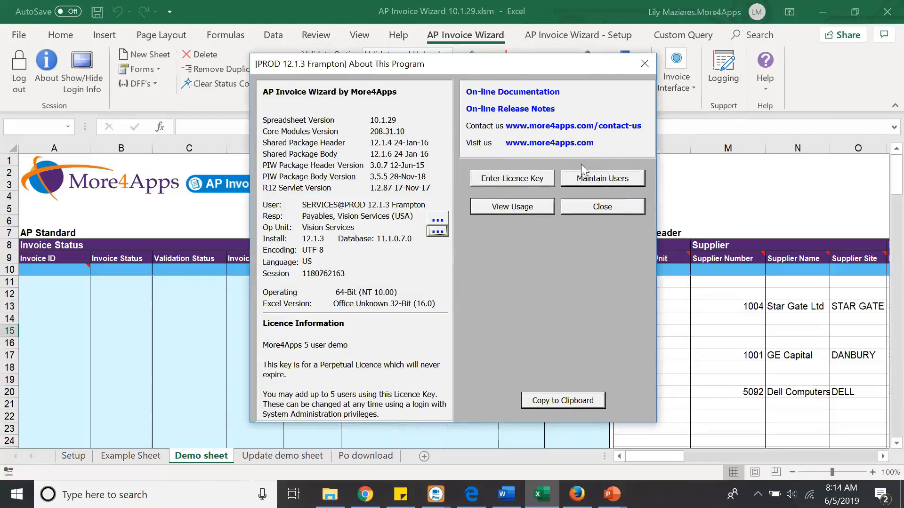
click(644, 64)
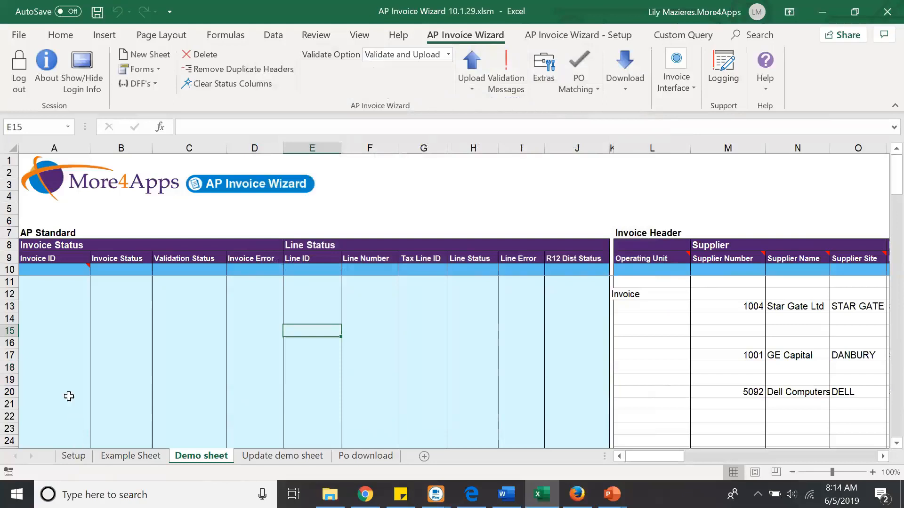
Reopen and close the About information, and show the login info in the ribbon briefly before hiding it again
click(45, 80)
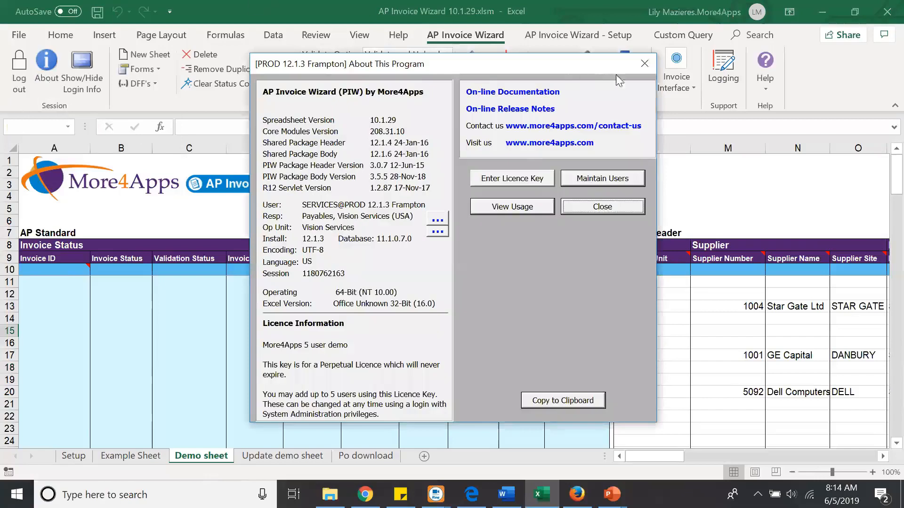
click(645, 63)
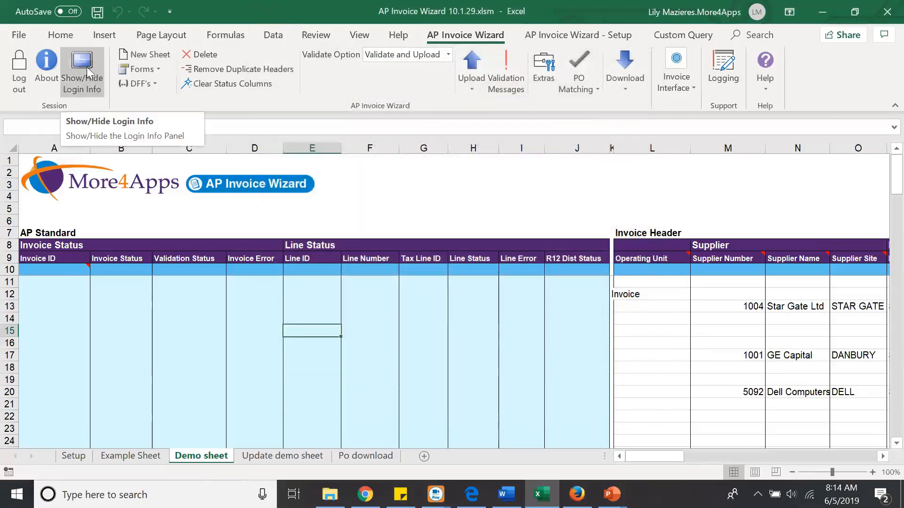
click(86, 85)
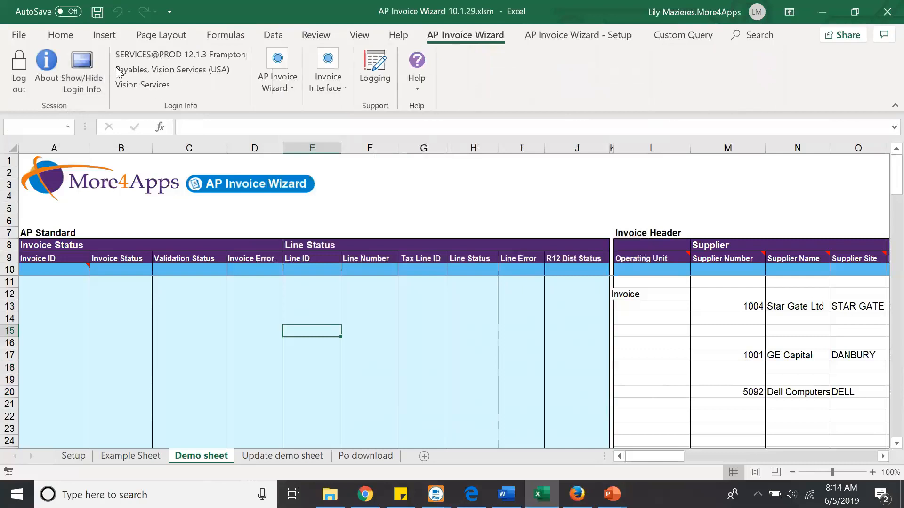
click(88, 65)
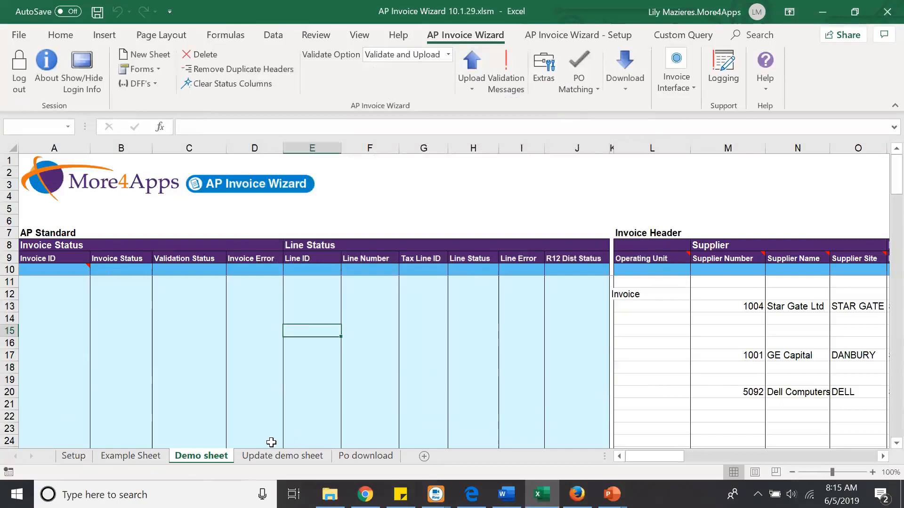
Open the Setup sheet and review its configuration steps down to the Getting Started and Trial Version sections
click(74, 456)
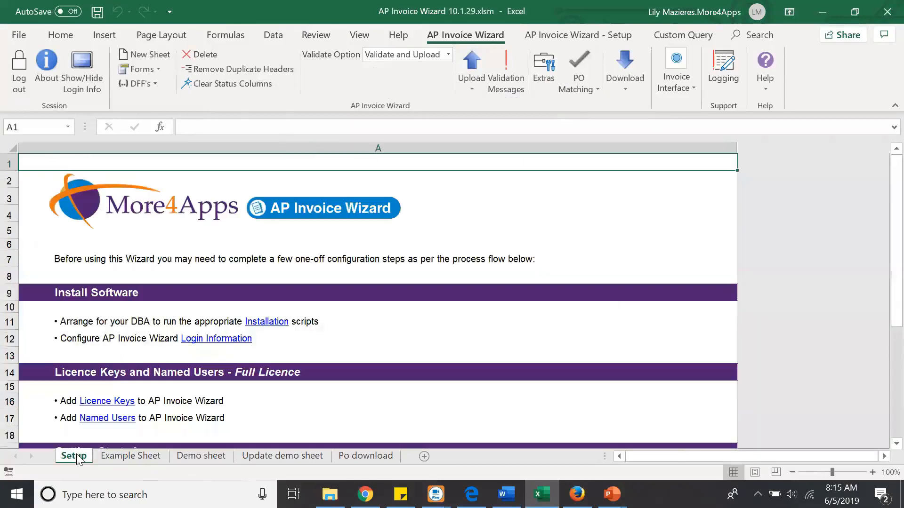
drag(884, 194, 885, 314)
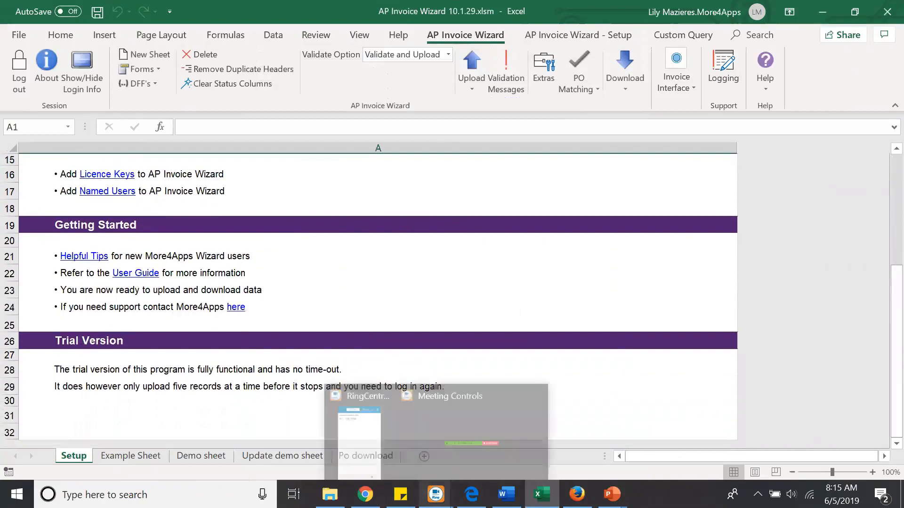
Switch to Chrome and browse the AP Invoice Wizard user instructions on matching to a purchase order
click(353, 454)
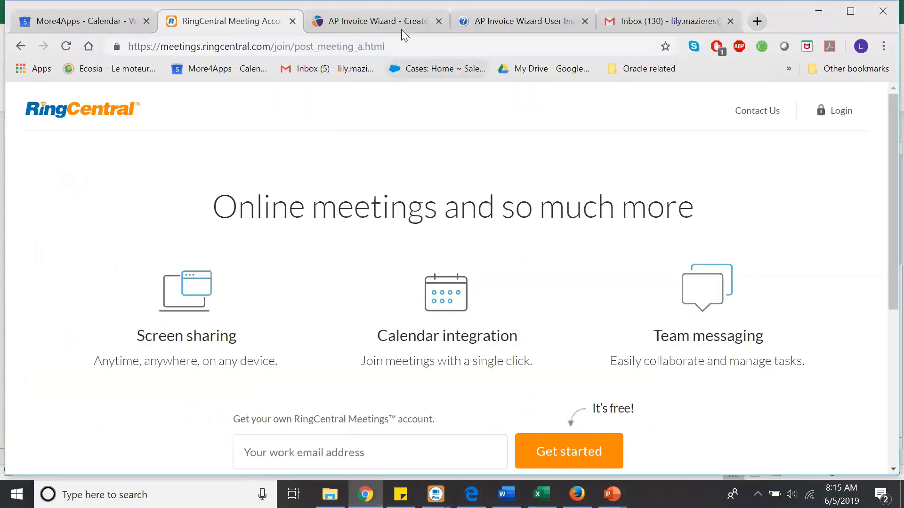
click(514, 23)
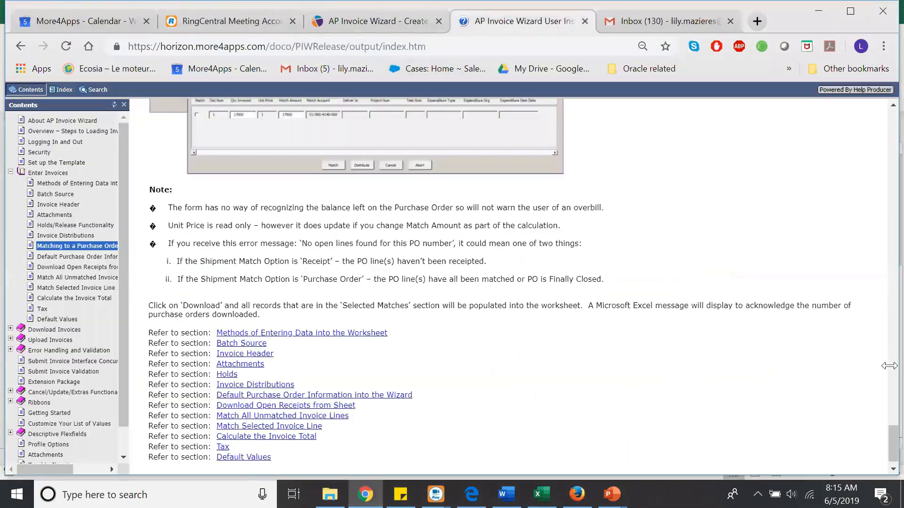
scroll(885, 448, up, 1)
scroll(883, 445, up, 4)
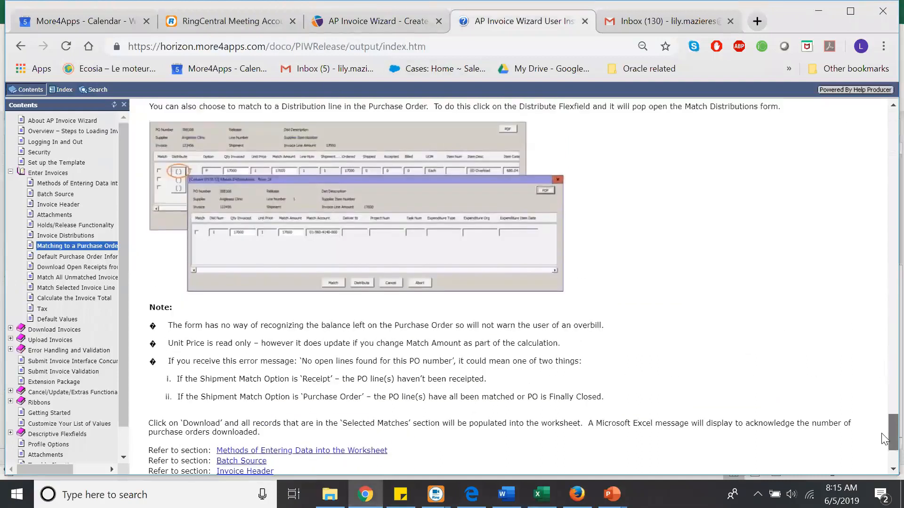
scroll(882, 429, up, 6)
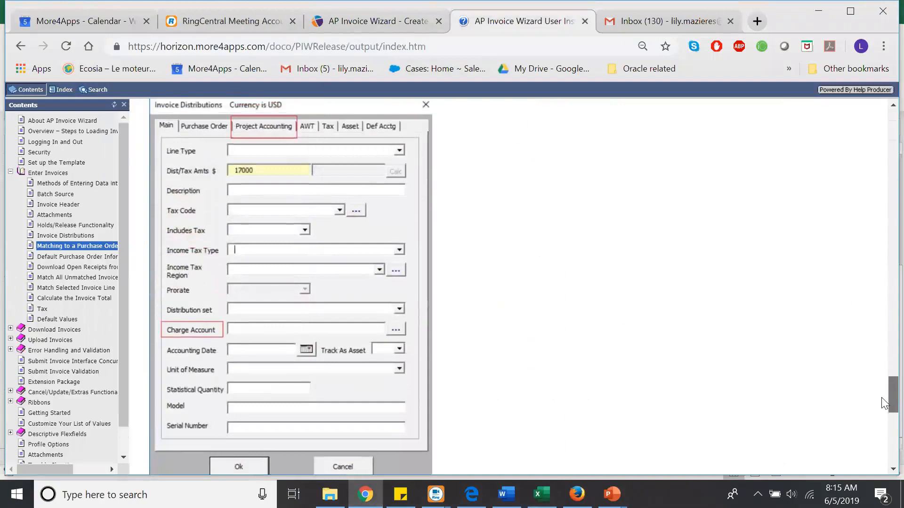
scroll(883, 403, up, 20)
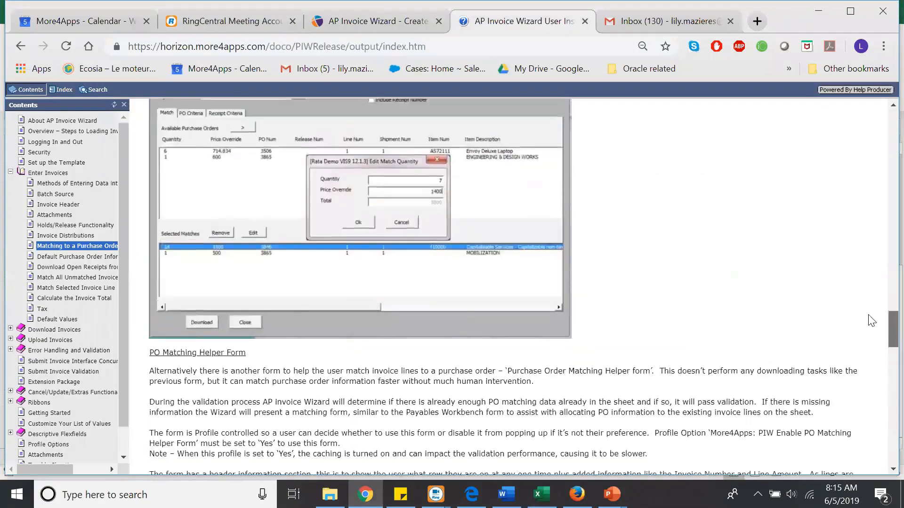
Return to Excel and look through the sample invoices on the Example Sheet down to Prepayments and DFFs
key(alt+Tab)
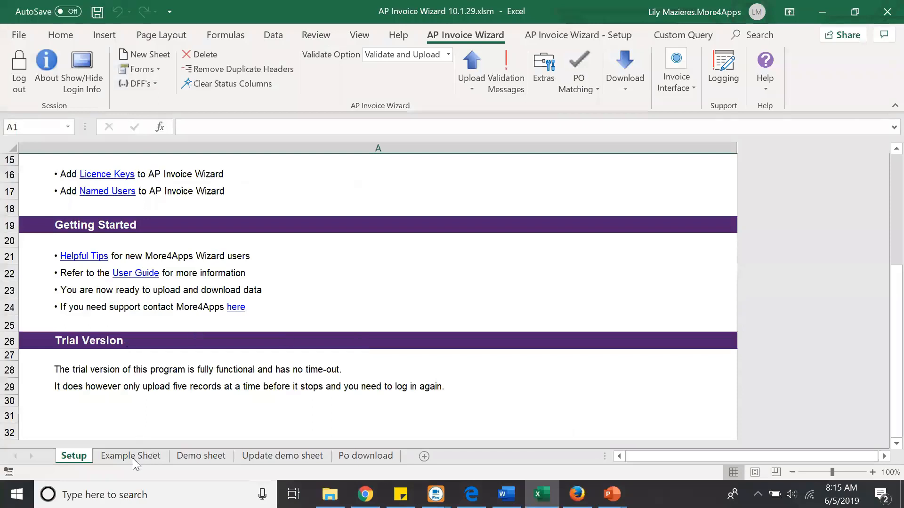
click(131, 457)
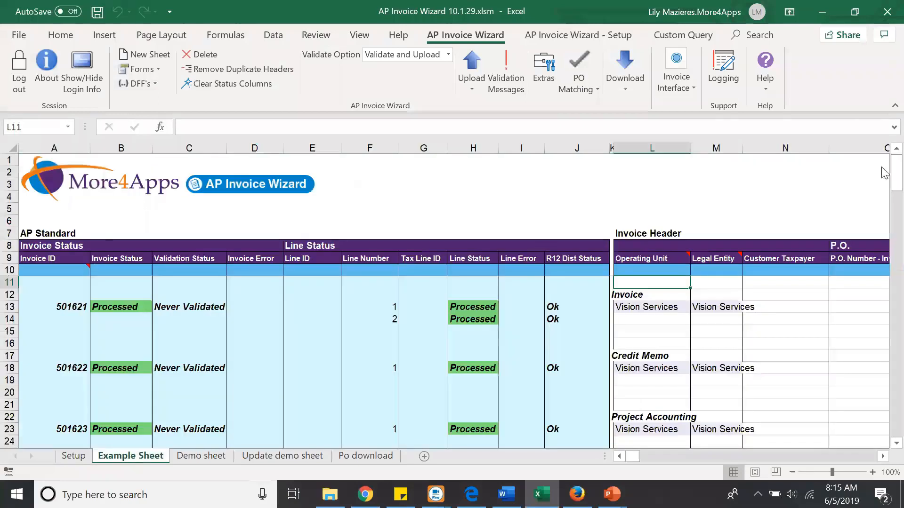
drag(884, 173, 884, 235)
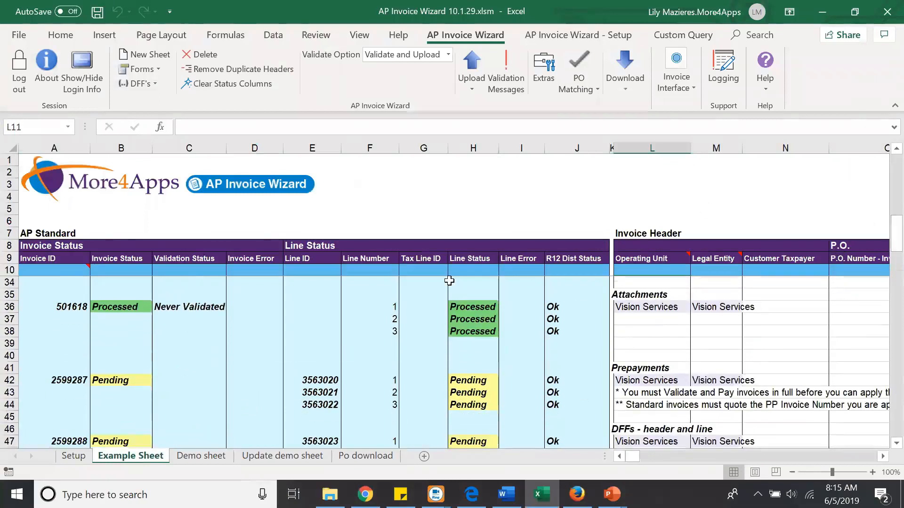
Switch to the Demo sheet and examine the Invoice ID column from its header through cells A10 and A12
click(194, 460)
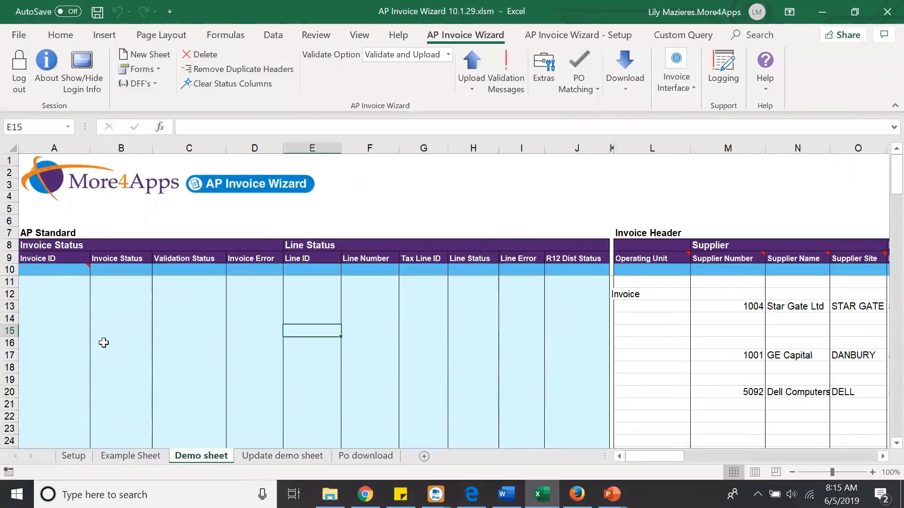
click(53, 317)
key(ctrl+Up)
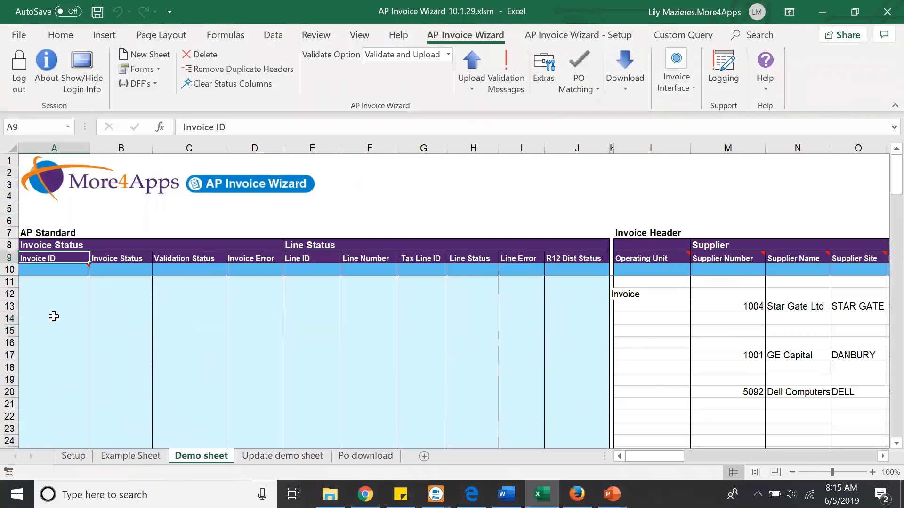
key(Down)
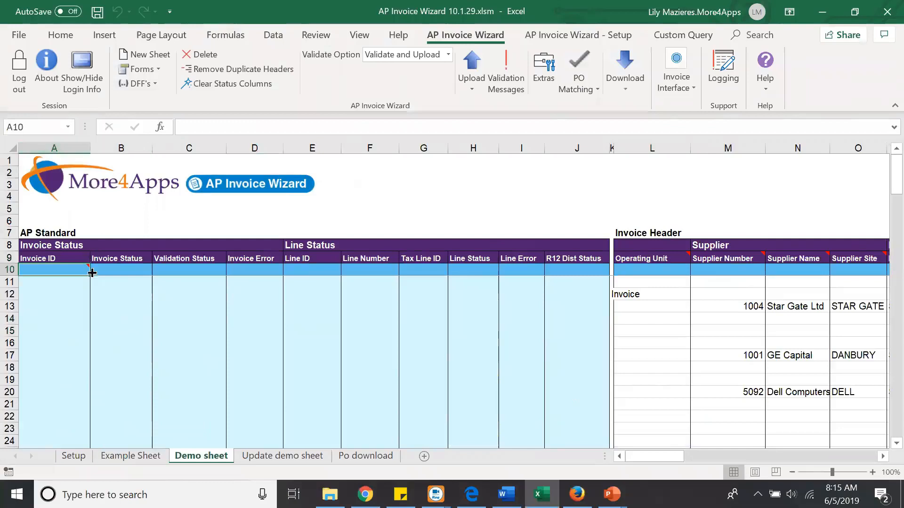
click(73, 293)
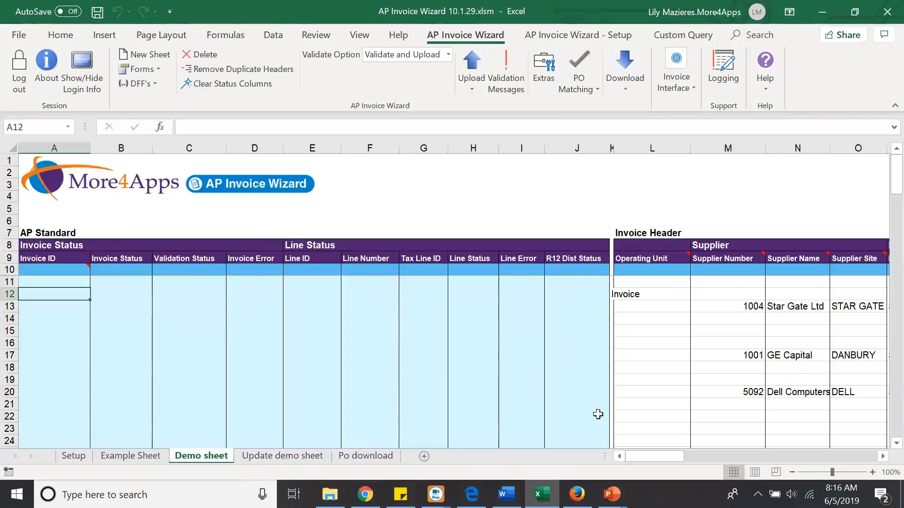
Examine the Demo sheet's Invoice Header, Invoice Lines and Attachments columns
drag(654, 454, 655, 454)
drag(642, 455, 672, 461)
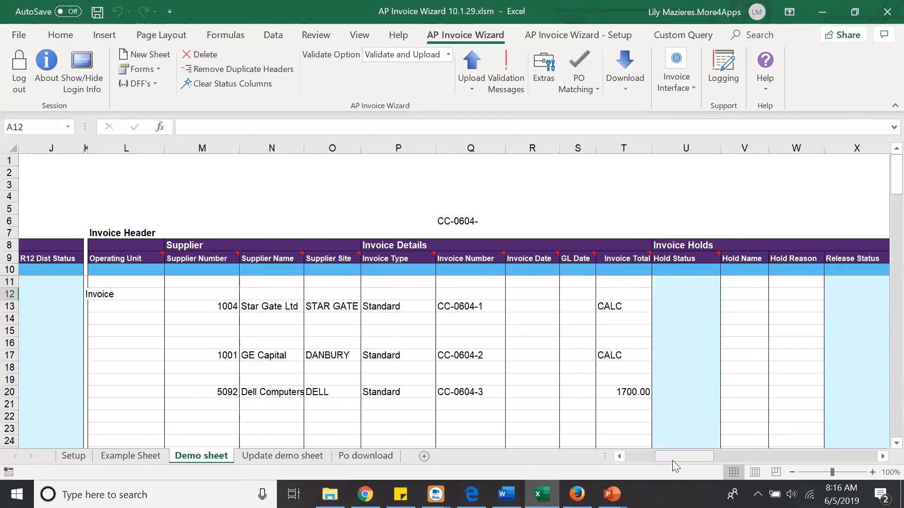
drag(672, 460, 702, 464)
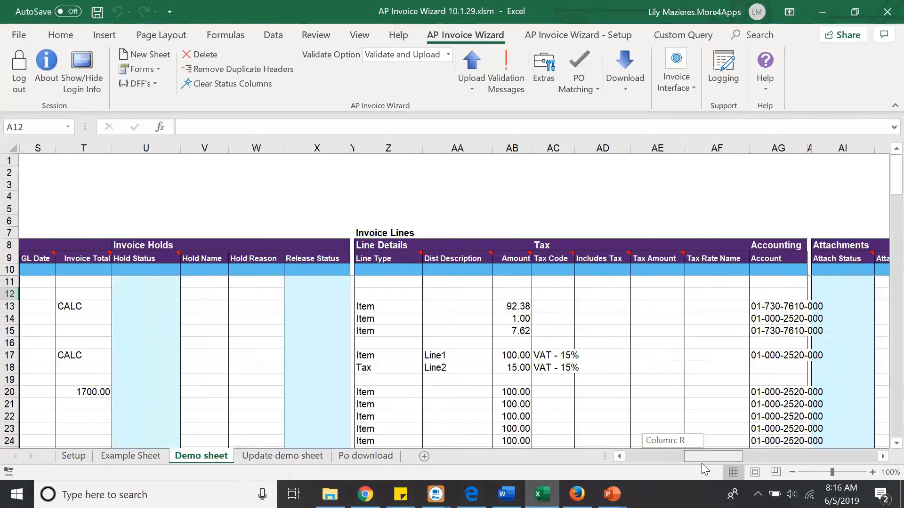
drag(702, 463, 725, 466)
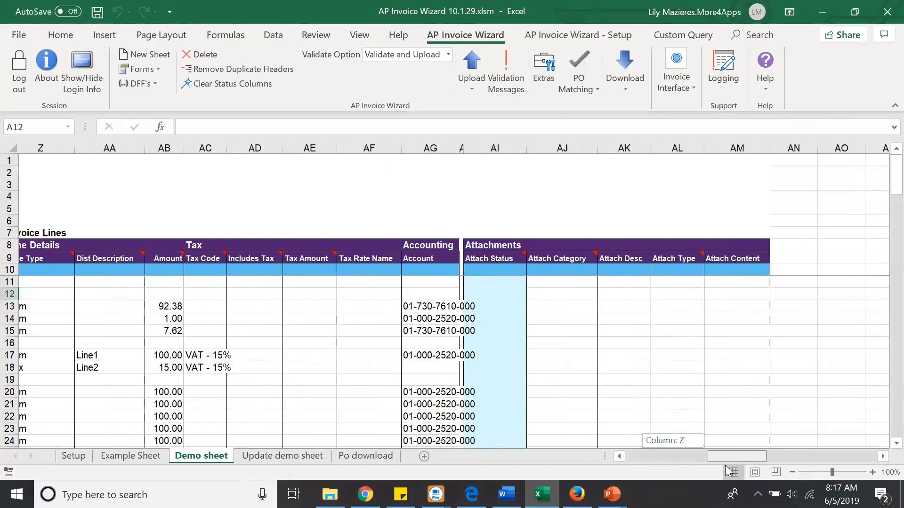
Examine the Demo sheet's Invoice Number and Invoice Date columns and the column options for hiding and unhiding
drag(725, 466, 664, 460)
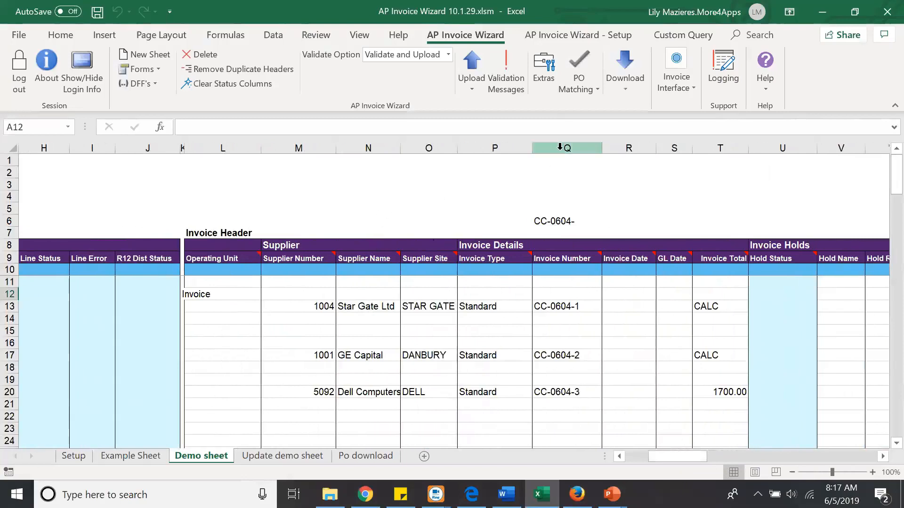
click(564, 148)
click(621, 147)
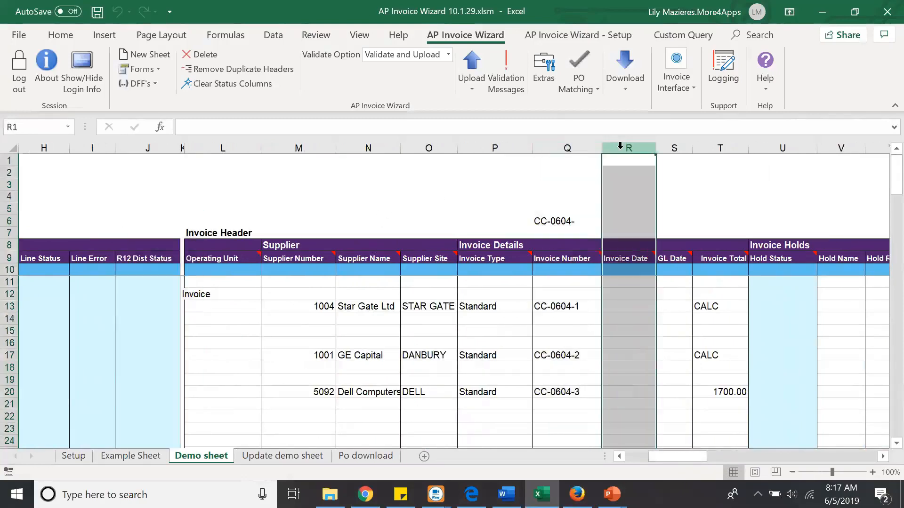
right_click(621, 149)
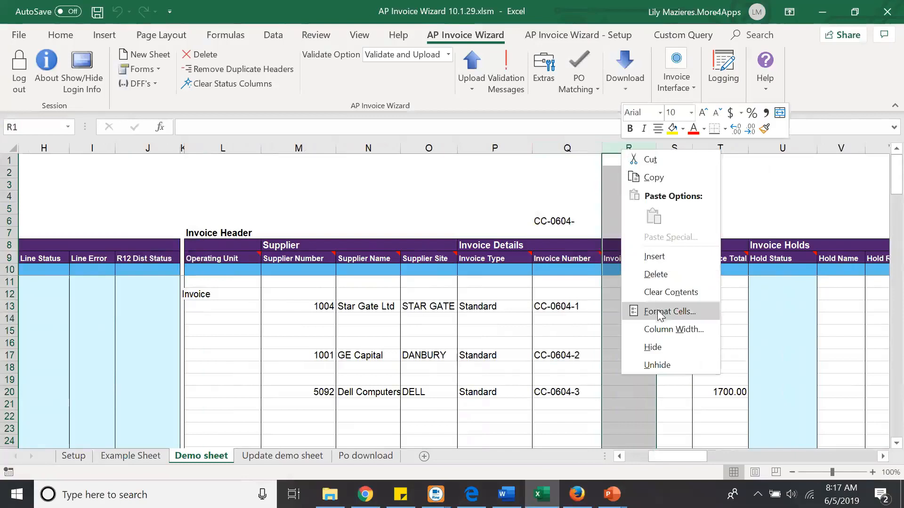
click(580, 325)
click(580, 326)
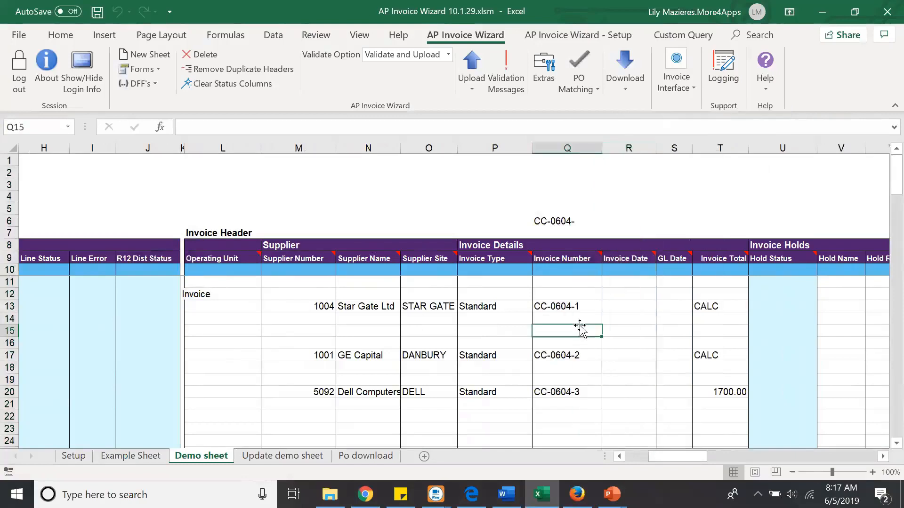
Show the Template123 sheet through Edit Template, look through its Invoice Header, Supplier and Invoice Details columns, and hide it again
click(578, 39)
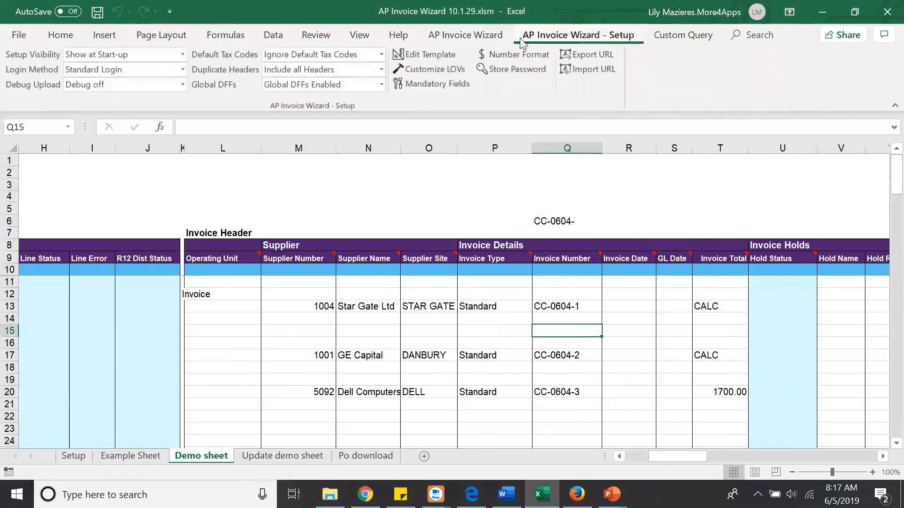
click(446, 56)
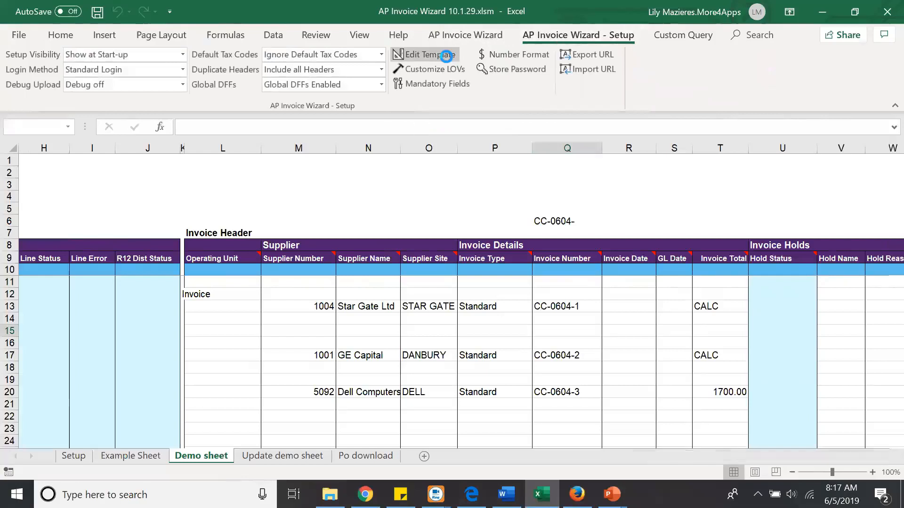
click(520, 297)
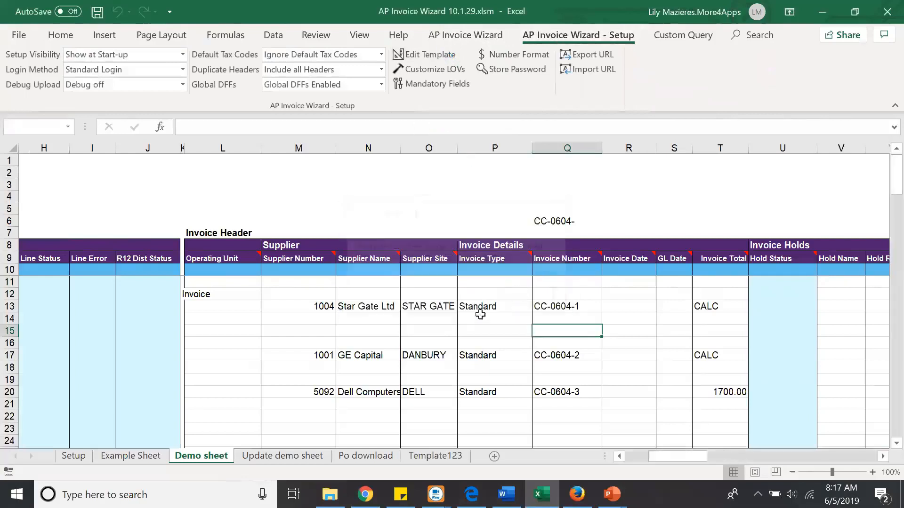
click(451, 456)
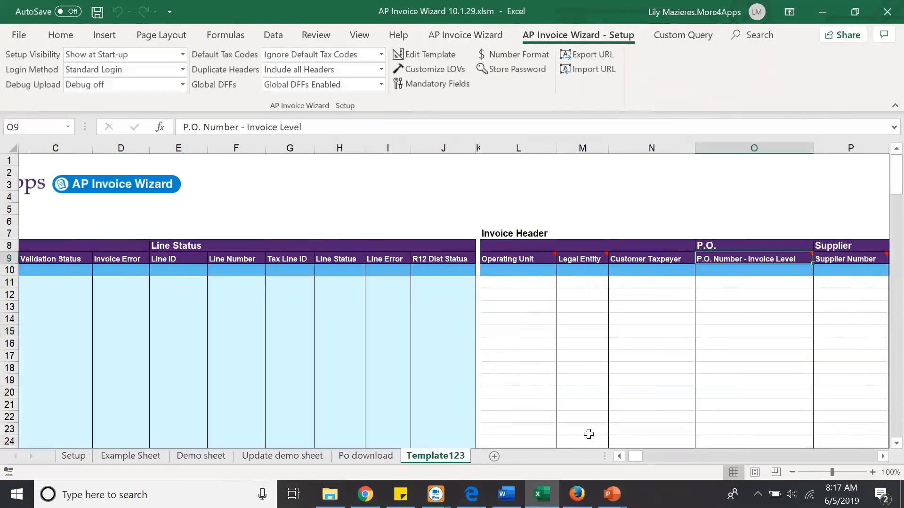
drag(641, 458, 658, 461)
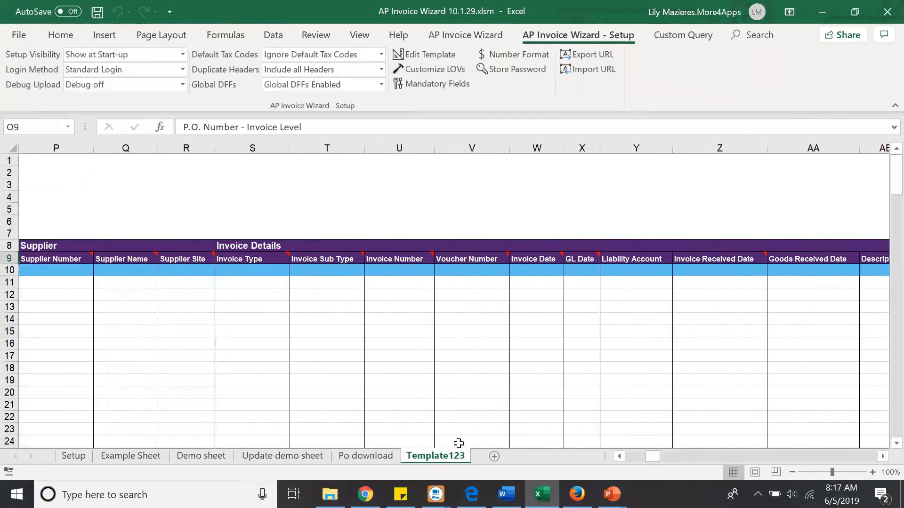
click(426, 54)
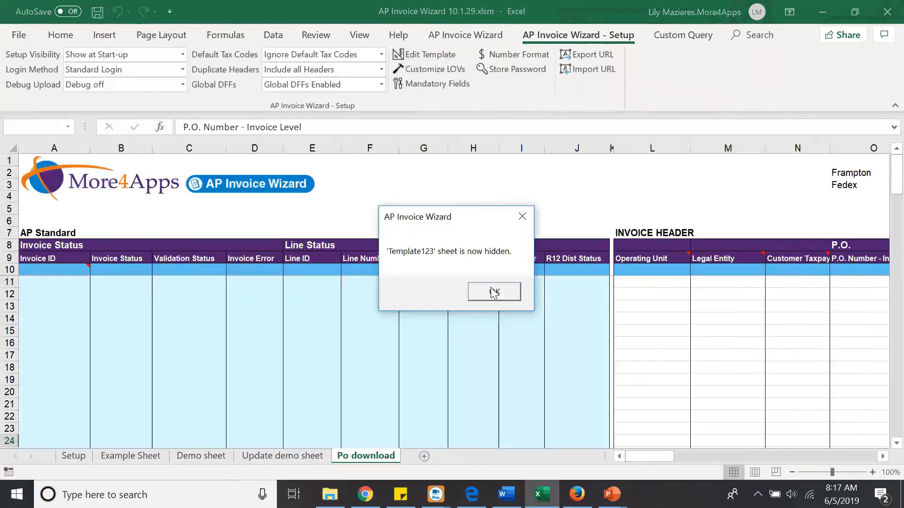
click(493, 293)
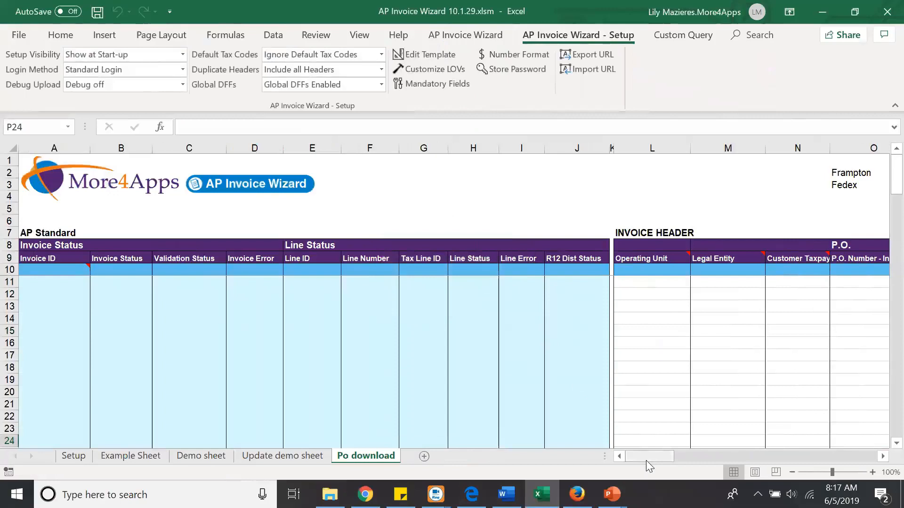
Return to the Demo sheet, zoom out to 90% and review its Invoice Header, Invoice Holds and Invoice Lines columns
click(194, 456)
drag(665, 459, 664, 459)
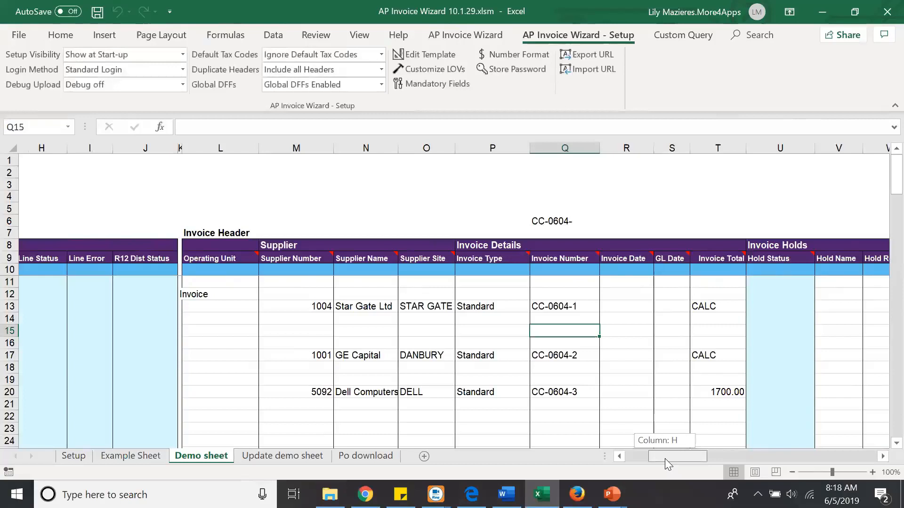
drag(666, 460, 693, 458)
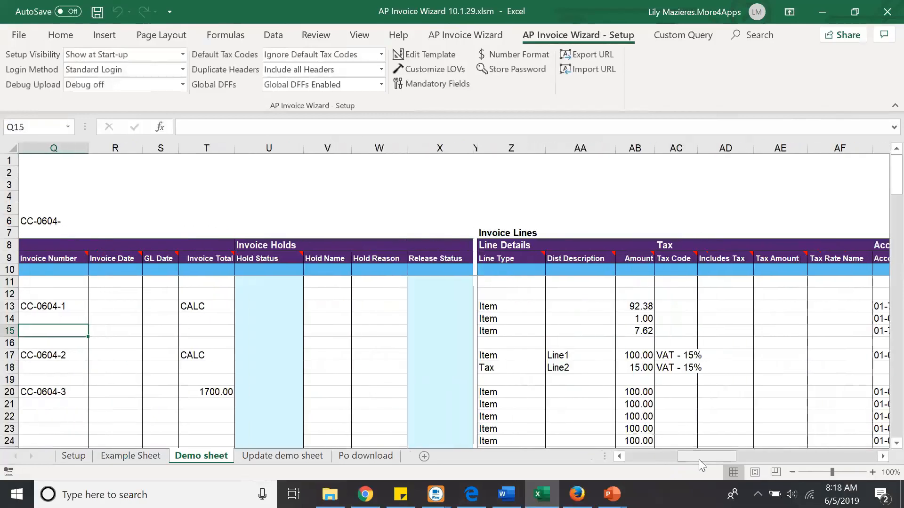
click(791, 472)
drag(715, 458, 685, 461)
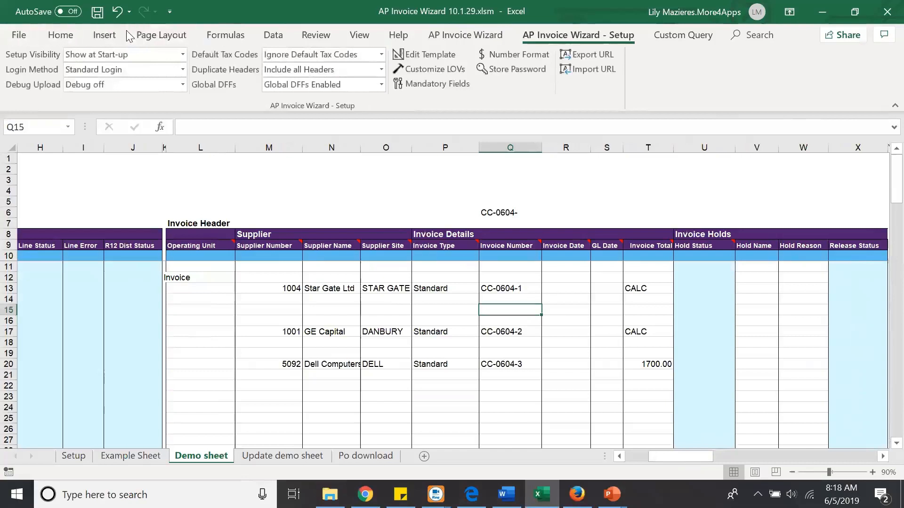
click(229, 42)
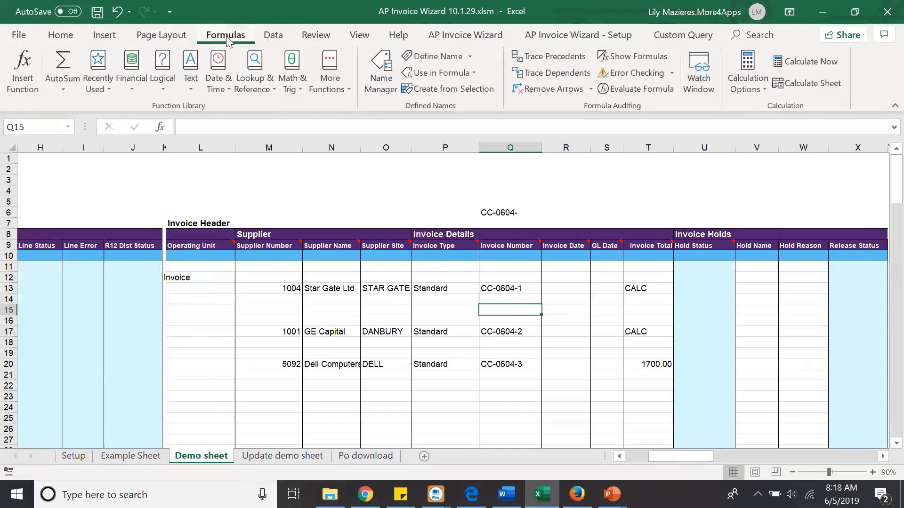
click(274, 38)
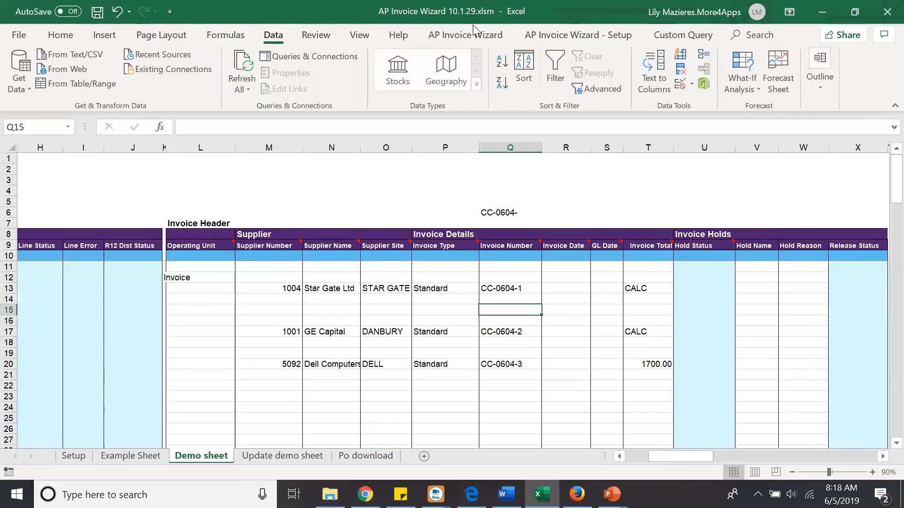
click(483, 40)
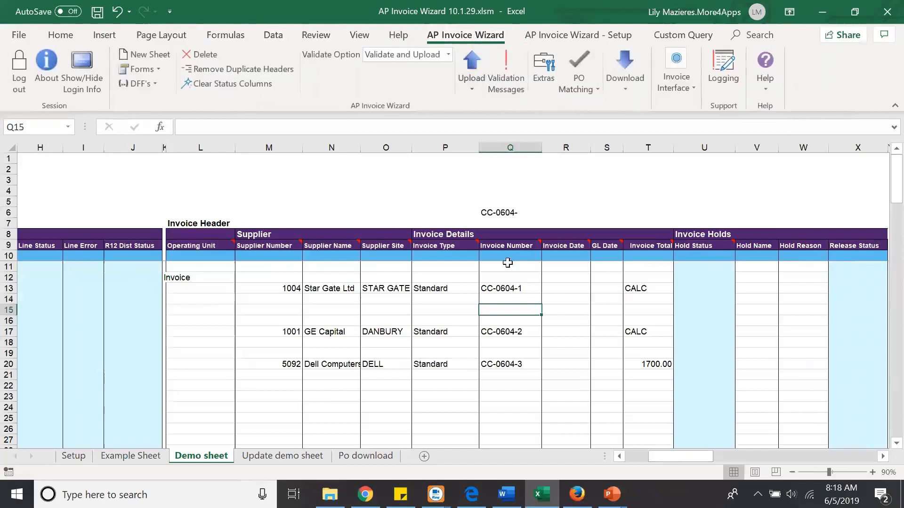
Change the invoice number prefix in cell Q6 of the Demo sheet to CC-0605-
click(489, 292)
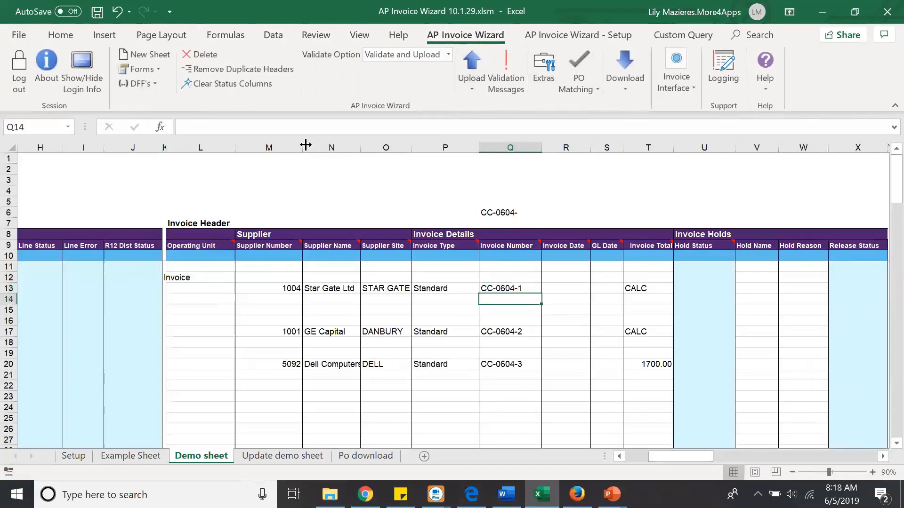
click(499, 214)
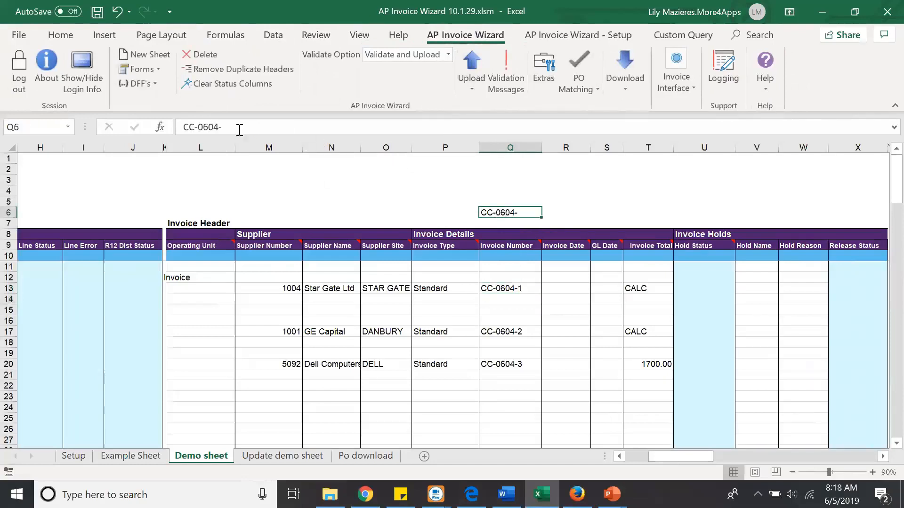
click(220, 128)
key(BackSpace)
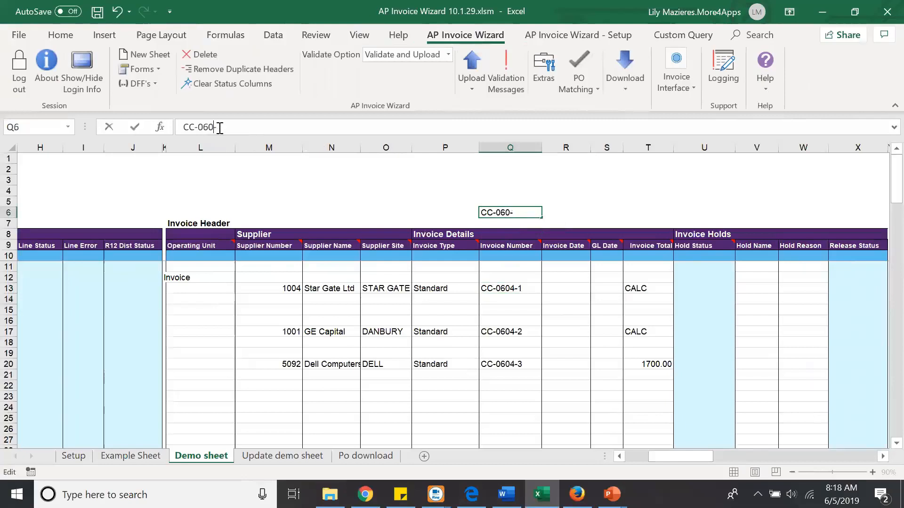
text(5)
key(Return)
Examine the Demo sheet's invoices down through their line rows and across to the Tax, Accounting and Attachments columns
drag(696, 455, 699, 457)
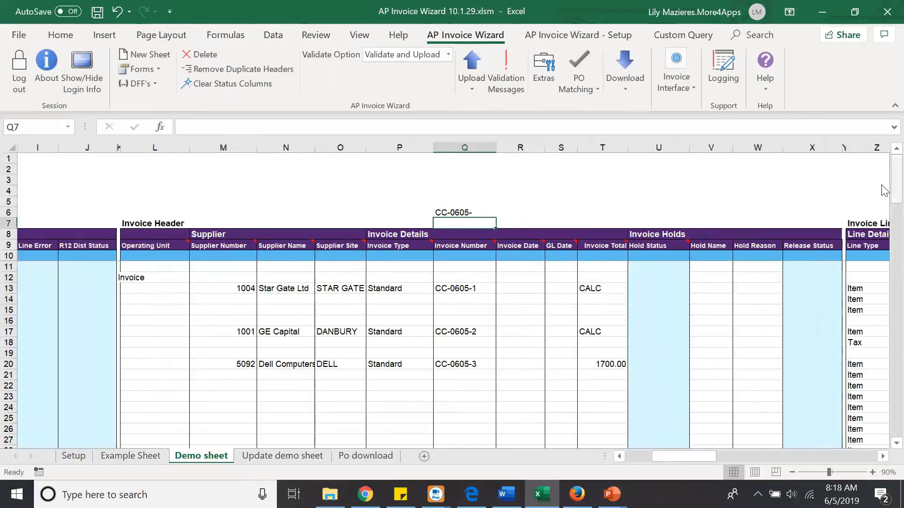
drag(884, 190, 884, 265)
drag(693, 455, 725, 460)
drag(884, 286, 884, 221)
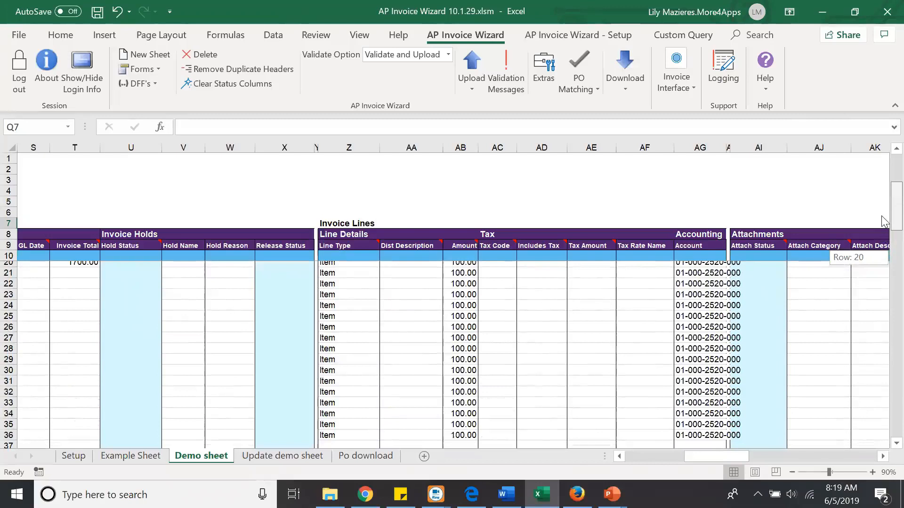
drag(884, 221, 884, 285)
drag(723, 460, 692, 460)
drag(884, 296, 884, 203)
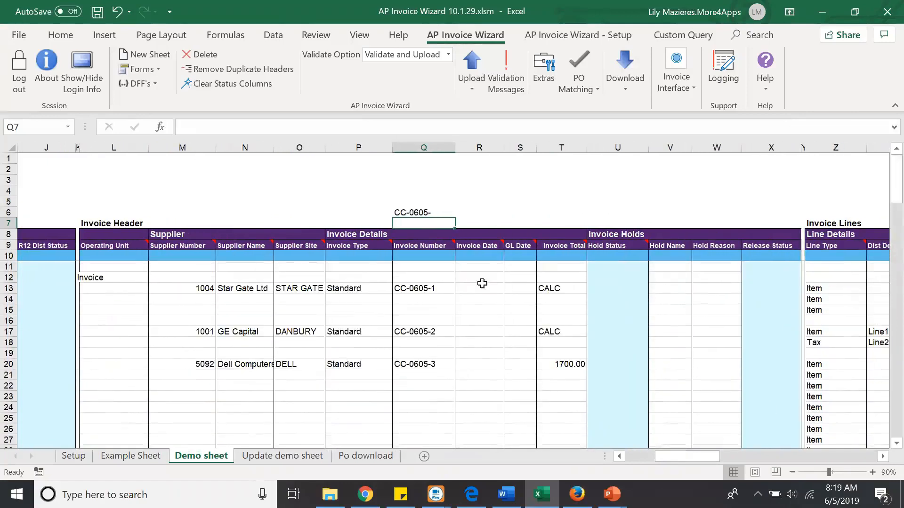
Examine the first invoice's type in cell P13 and its first line amount in cell AB13
click(360, 289)
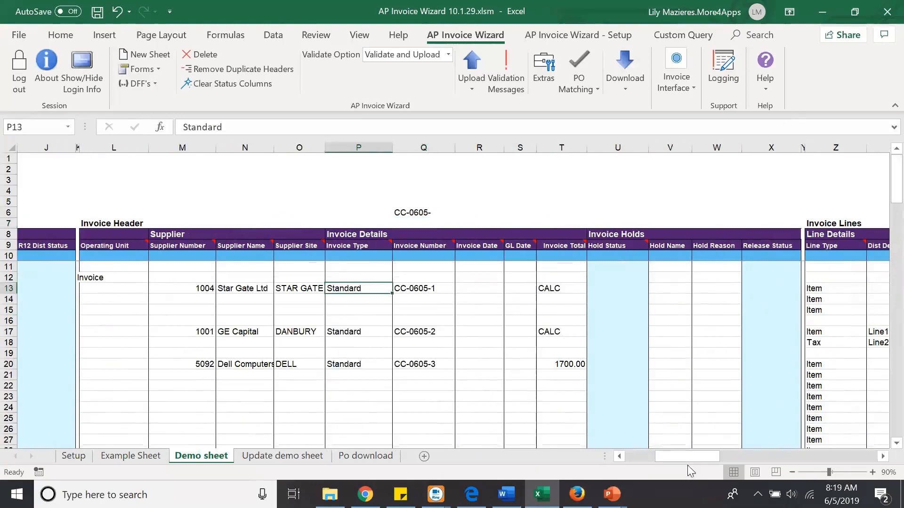
drag(688, 456, 707, 461)
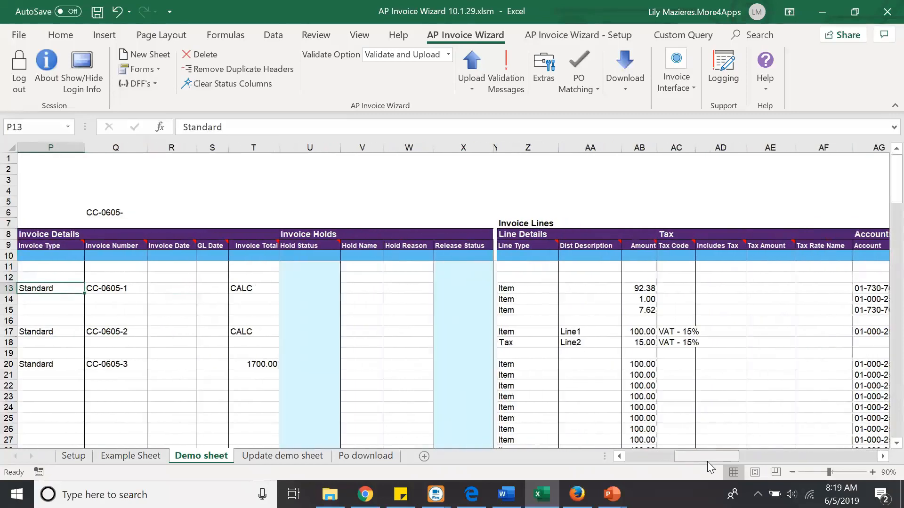
click(636, 290)
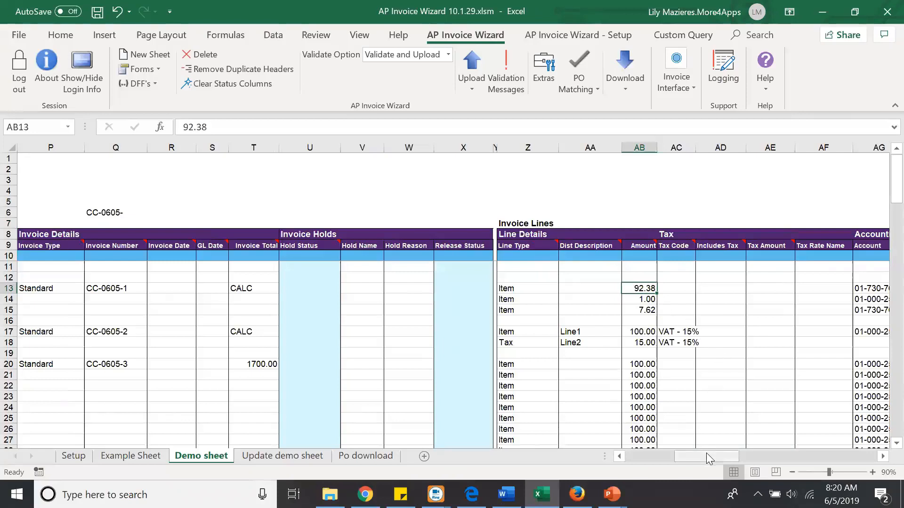
drag(713, 455, 713, 455)
drag(712, 455, 712, 456)
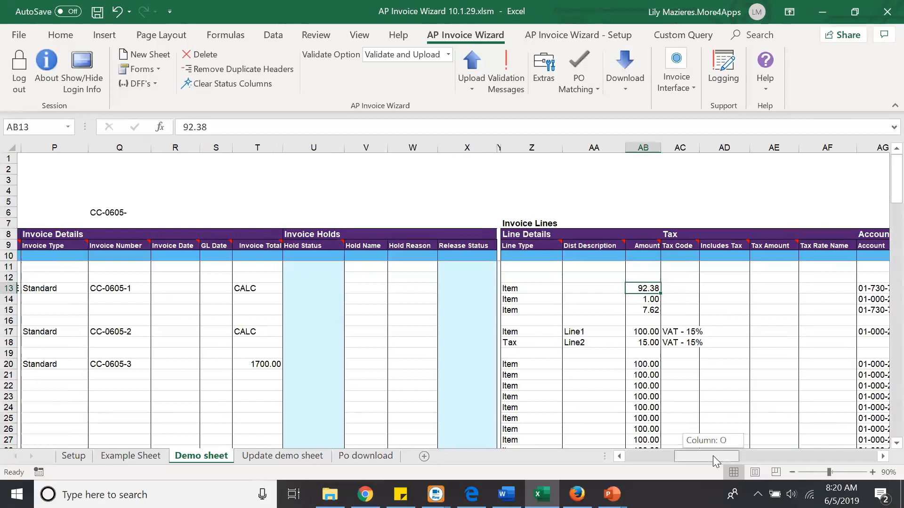
Open the Invoice Header form for the Star Gate Ltd invoice in row 13
drag(712, 456, 682, 461)
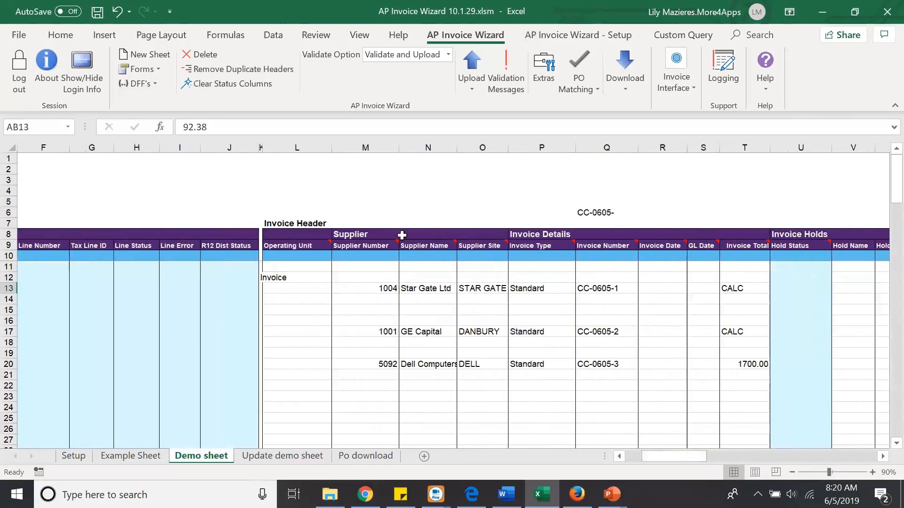
click(405, 291)
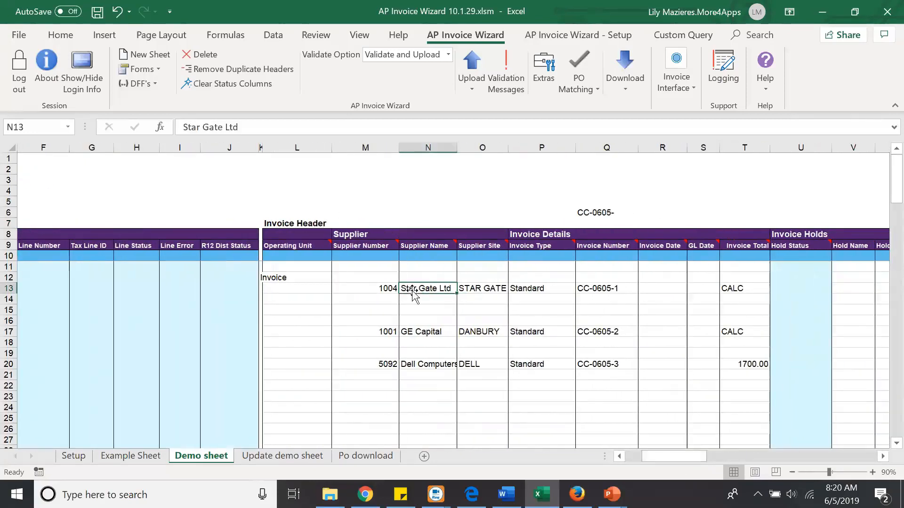
click(158, 70)
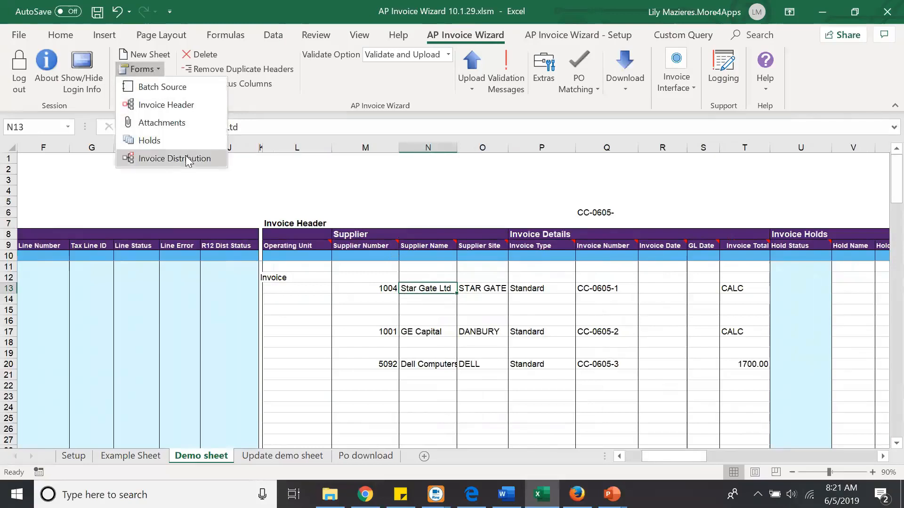
click(162, 105)
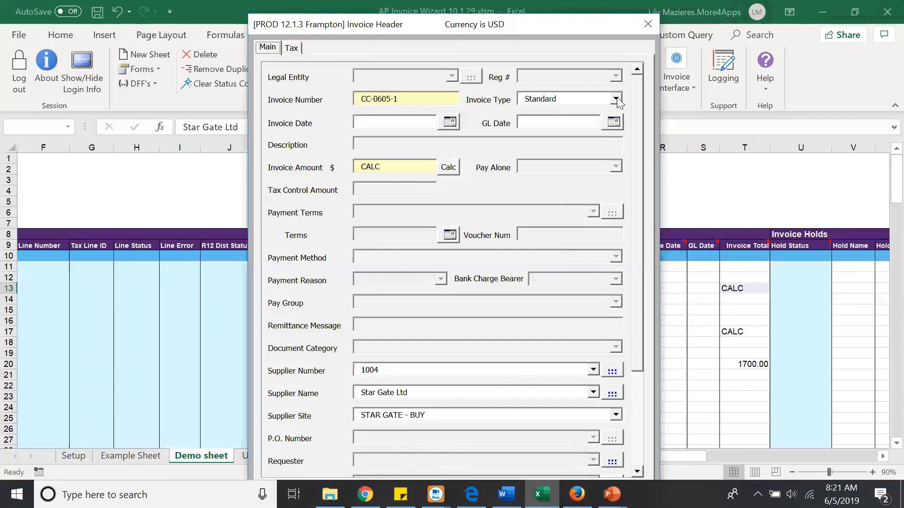
Examine the form's Invoice Number and Invoice Amount fields and the remaining fields down to Remit To Site
drag(400, 99, 359, 98)
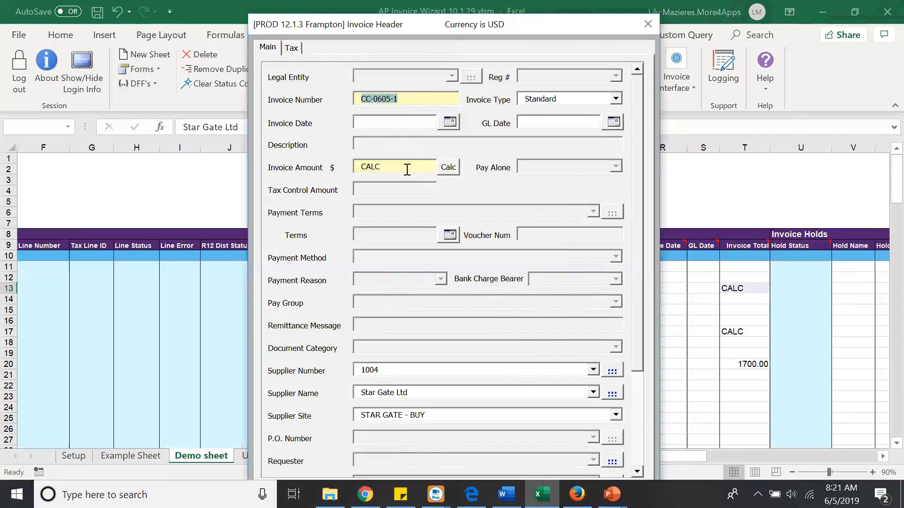
drag(407, 170, 359, 169)
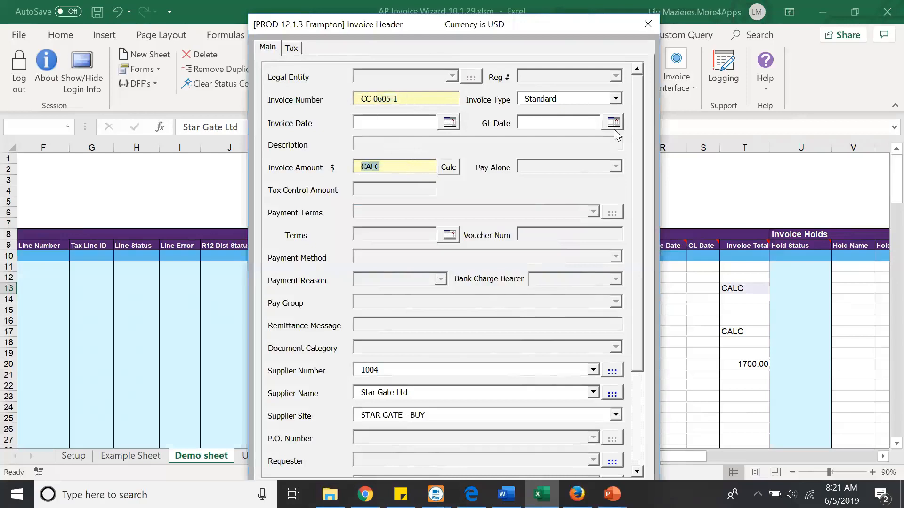
drag(635, 115, 646, 234)
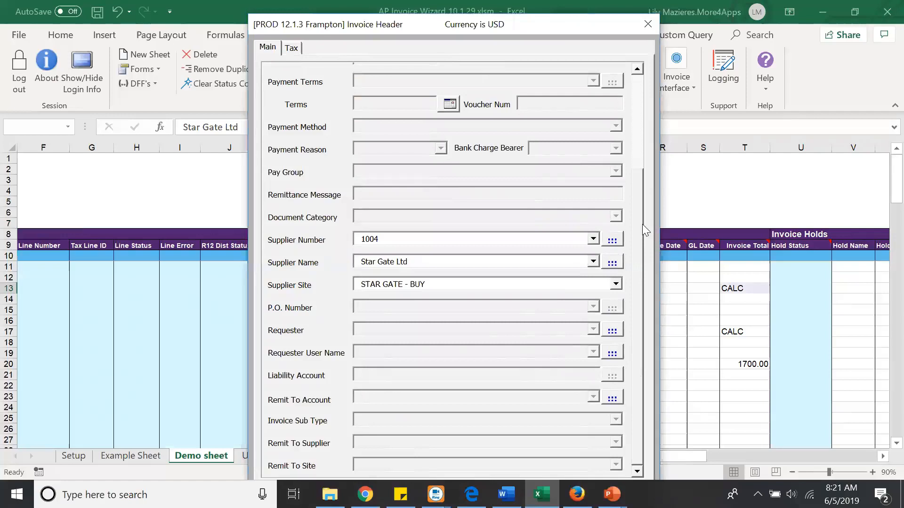
drag(640, 213, 636, 75)
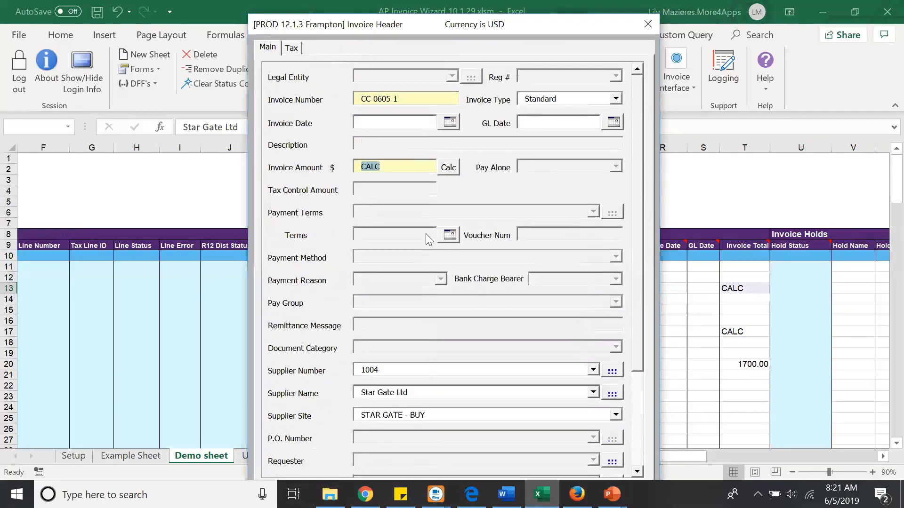
Check the Tax page of the Invoice Header form and close the form
click(292, 48)
click(269, 48)
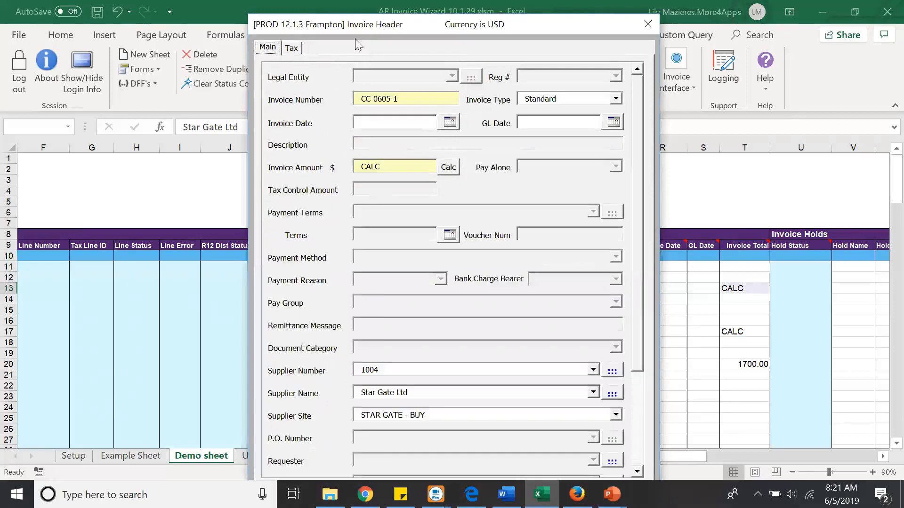
click(648, 23)
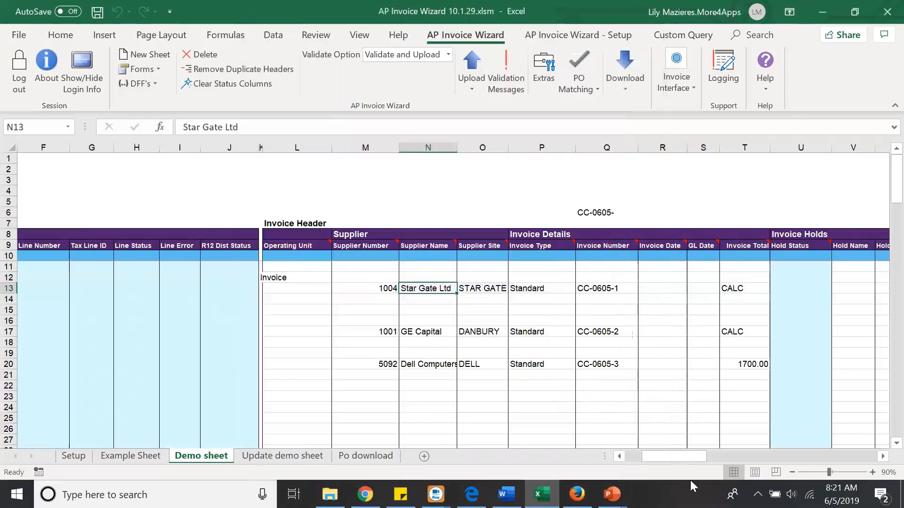
Open the Invoice Distributions form for the first Item line of the Star Gate Ltd invoice in row 13
drag(674, 459, 726, 468)
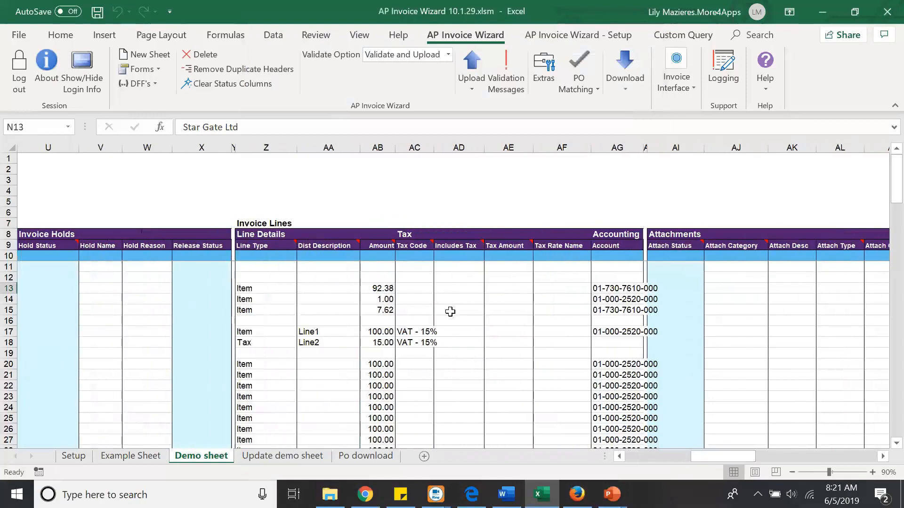
click(281, 290)
double_click(282, 290)
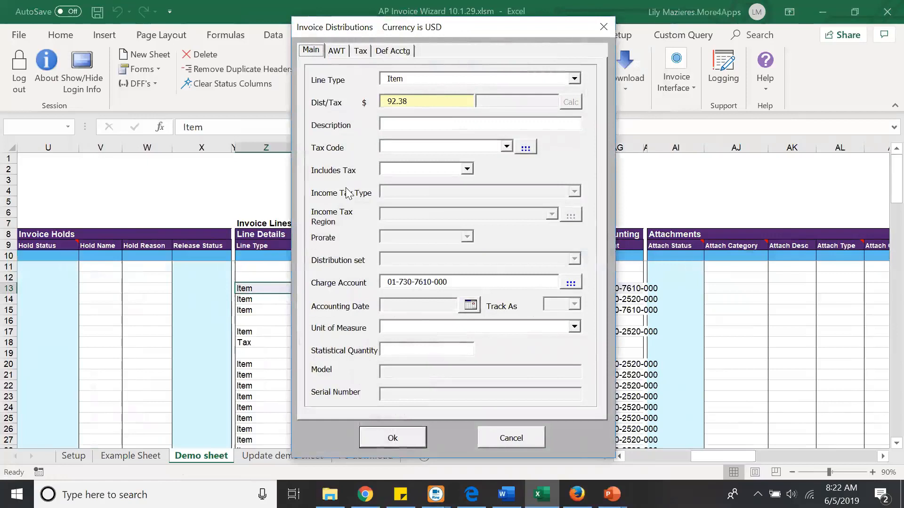
Search all tax codes with the wildcard % and choose CA - SALES TAX as the line's tax code
click(424, 147)
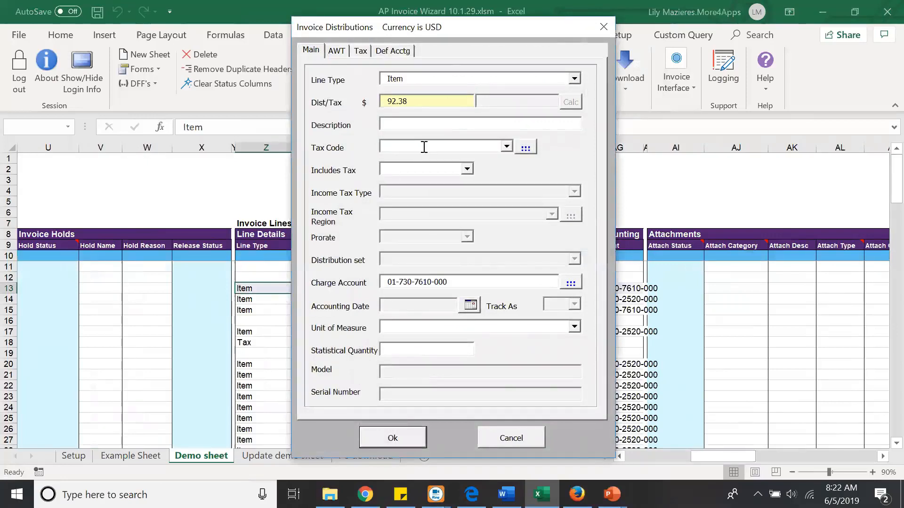
text(%)
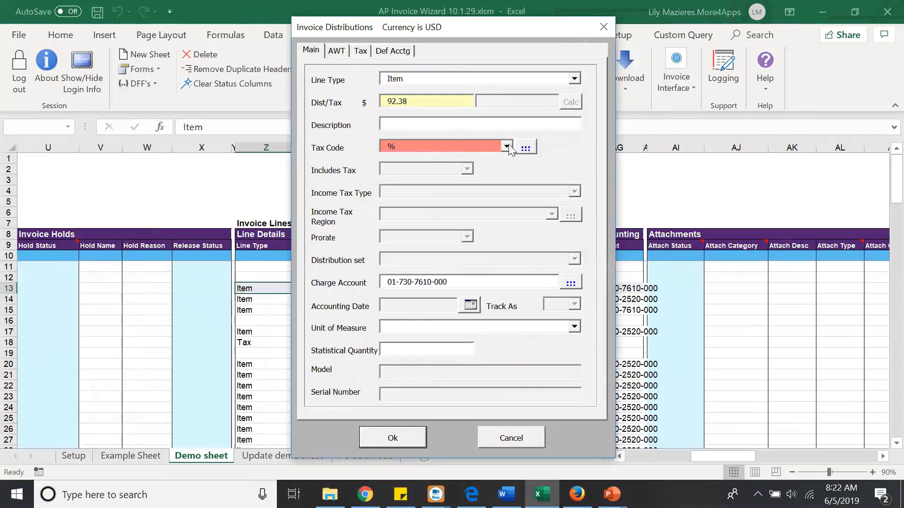
click(524, 148)
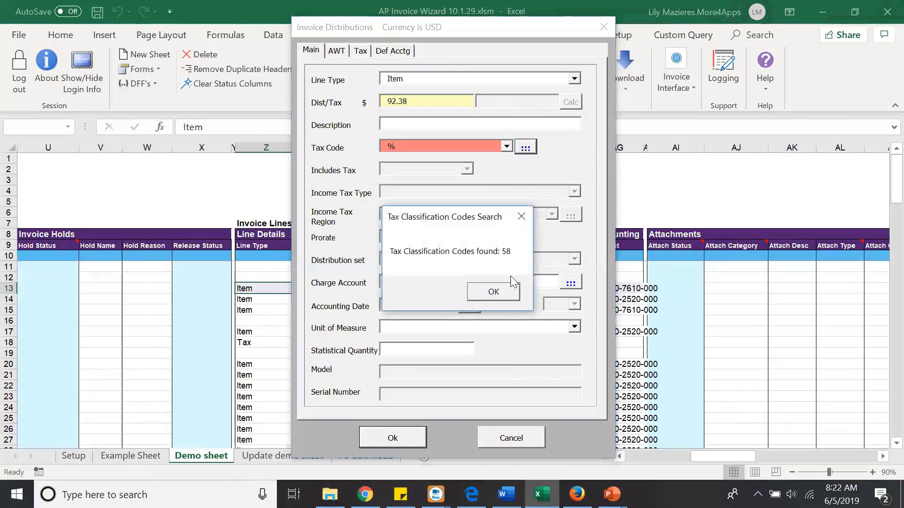
click(510, 294)
click(506, 146)
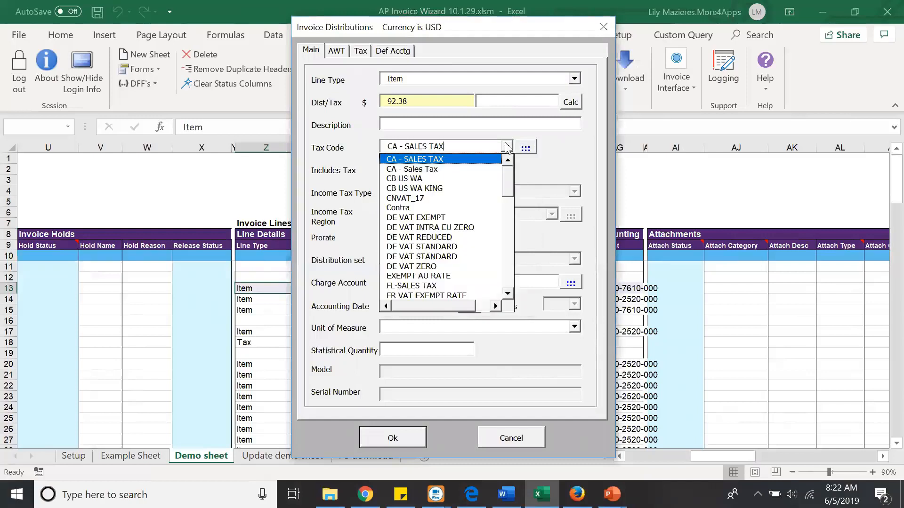
drag(508, 191, 506, 158)
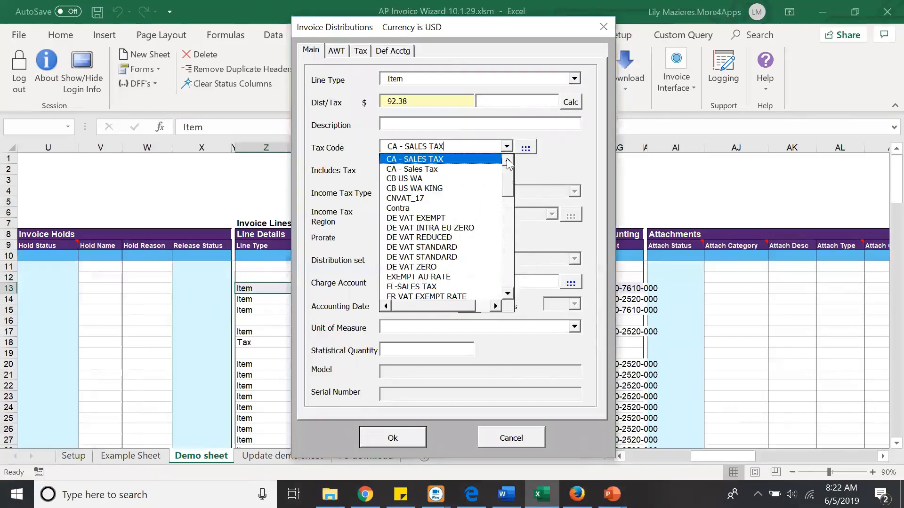
click(550, 170)
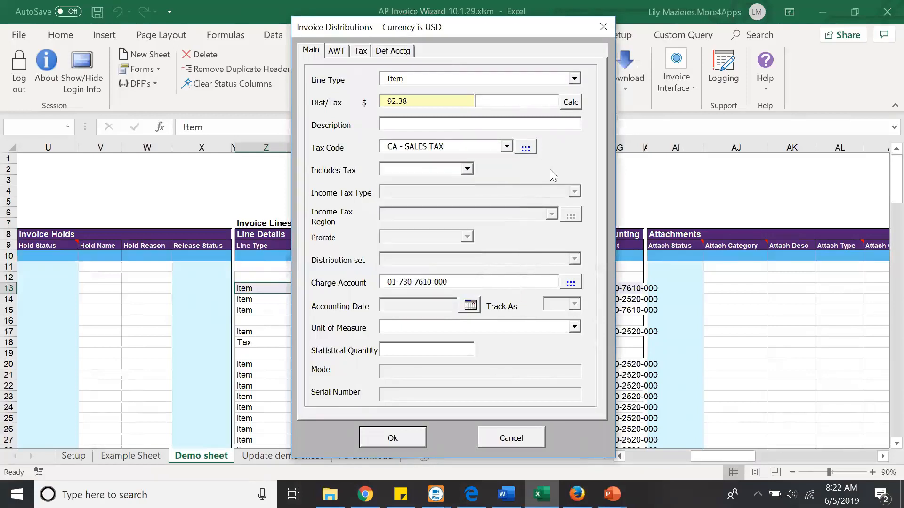
Examine the Includes Tax options and the Dist/Tax amount of the invoice line
click(466, 170)
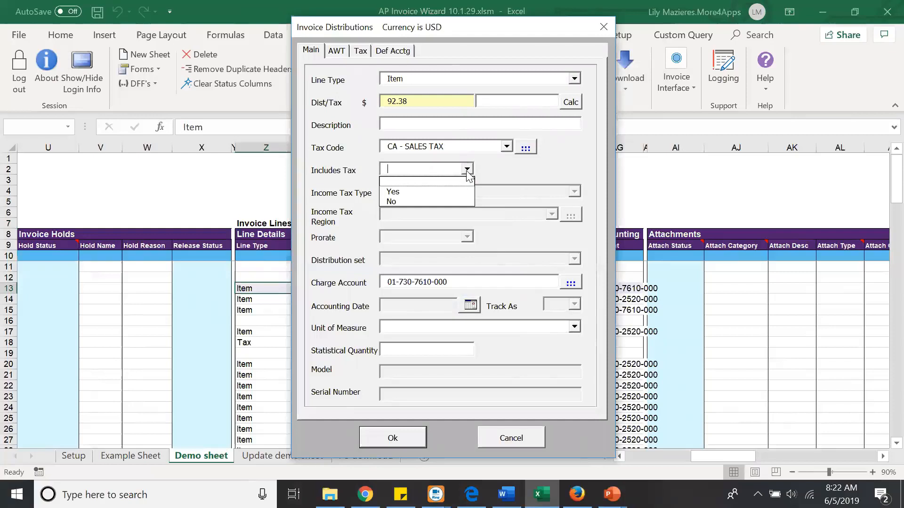
click(423, 101)
drag(424, 102, 380, 101)
Clear the line's tax code and cancel the Invoice Distributions form
click(439, 147)
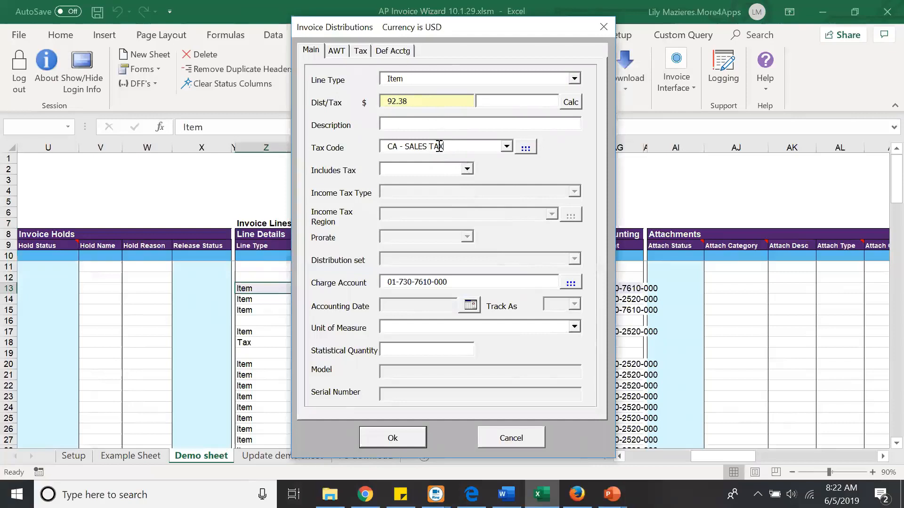
drag(439, 146, 377, 153)
key(Delete)
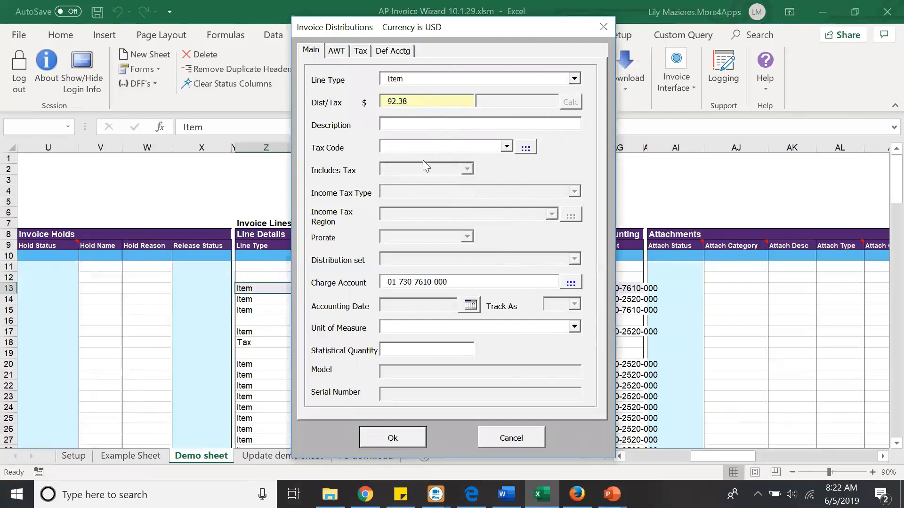
click(512, 439)
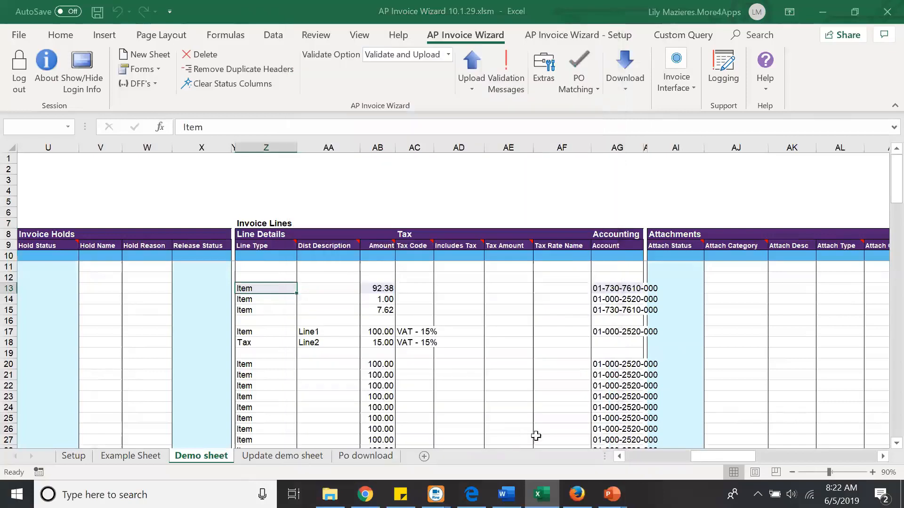
Open the attachment form for the File Test 1 entry in row 54 and examine the available attachment categories
drag(695, 459, 709, 461)
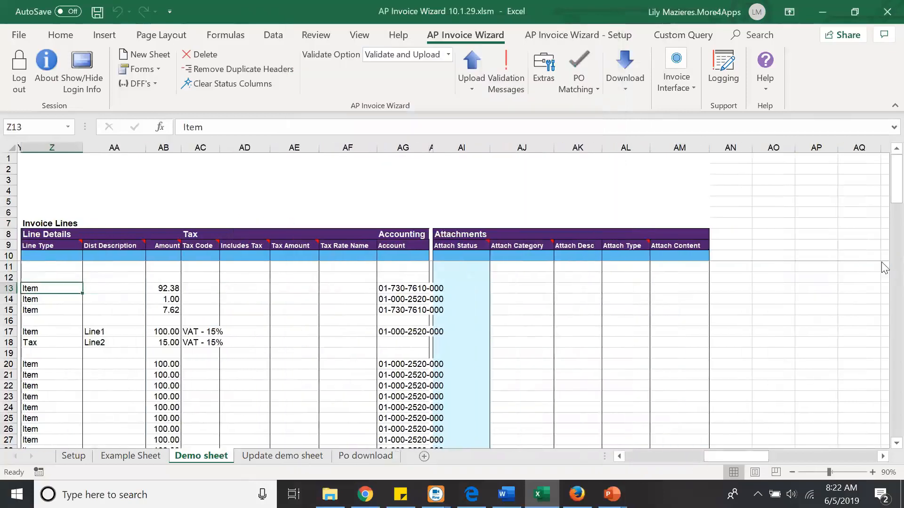
drag(895, 197, 884, 301)
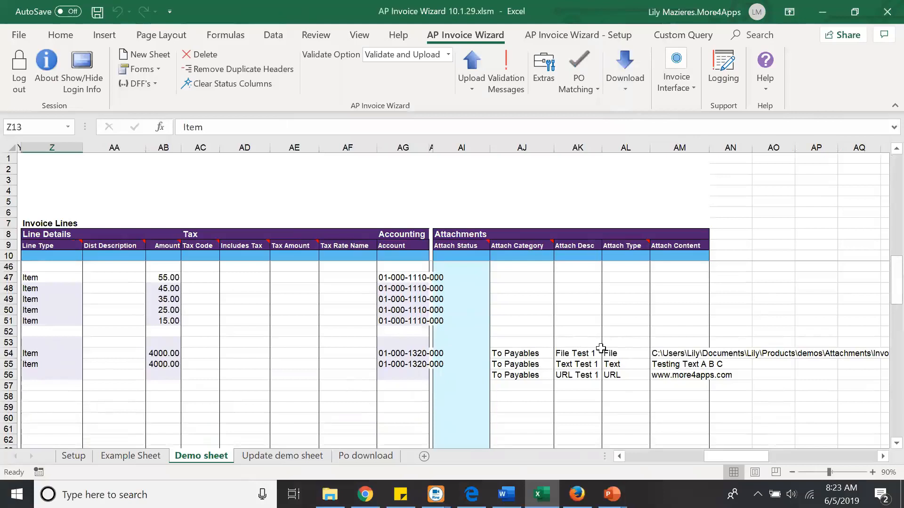
click(530, 352)
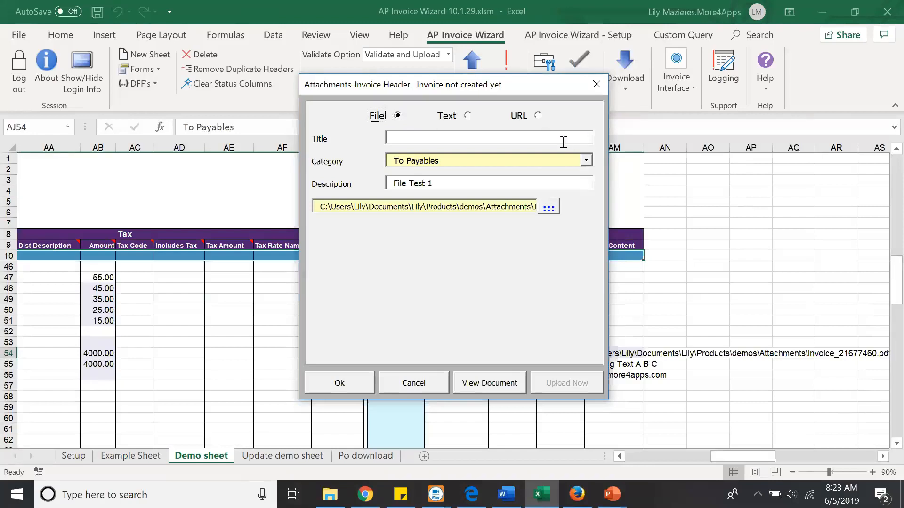
click(586, 161)
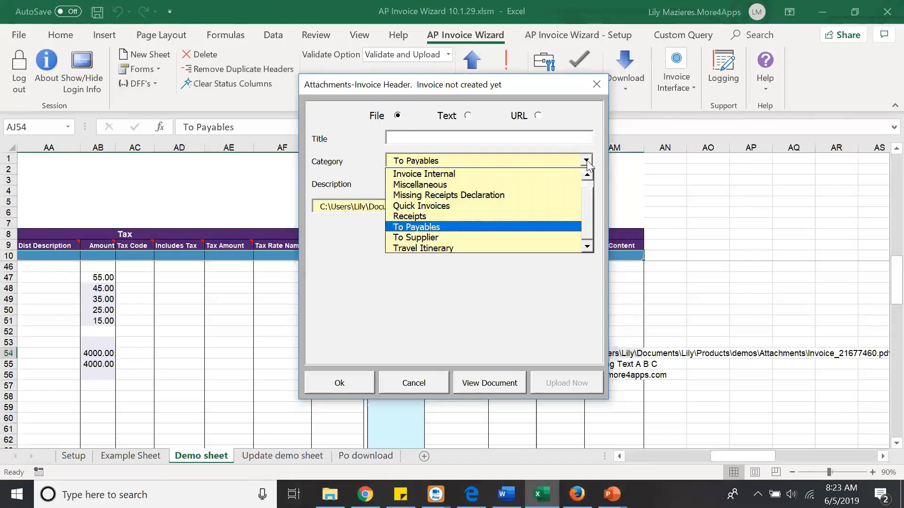
click(586, 161)
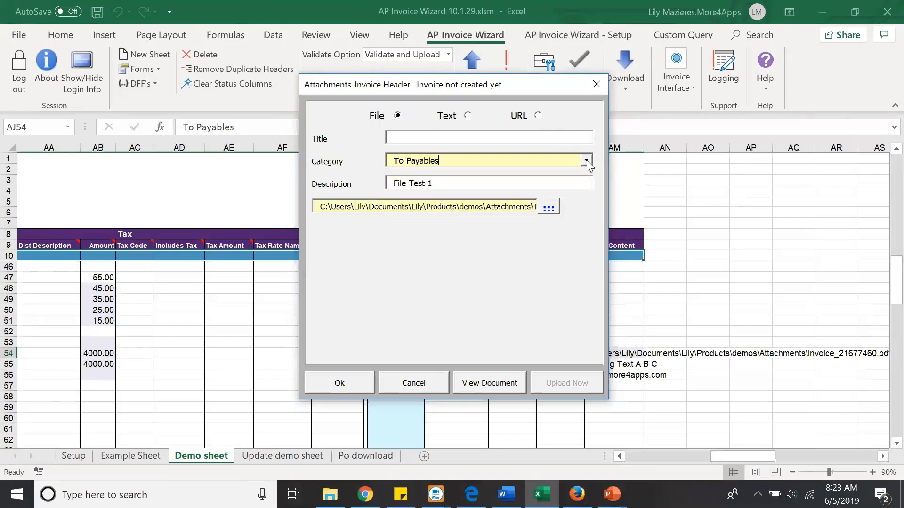
View the file browser for choosing an attachment, cancel it, examine the attached file's path and accept the form
click(549, 208)
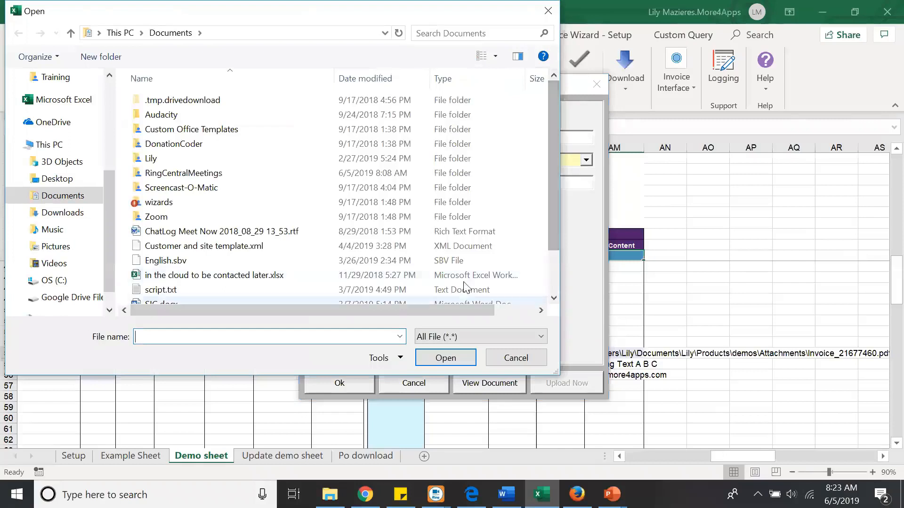
double_click(156, 160)
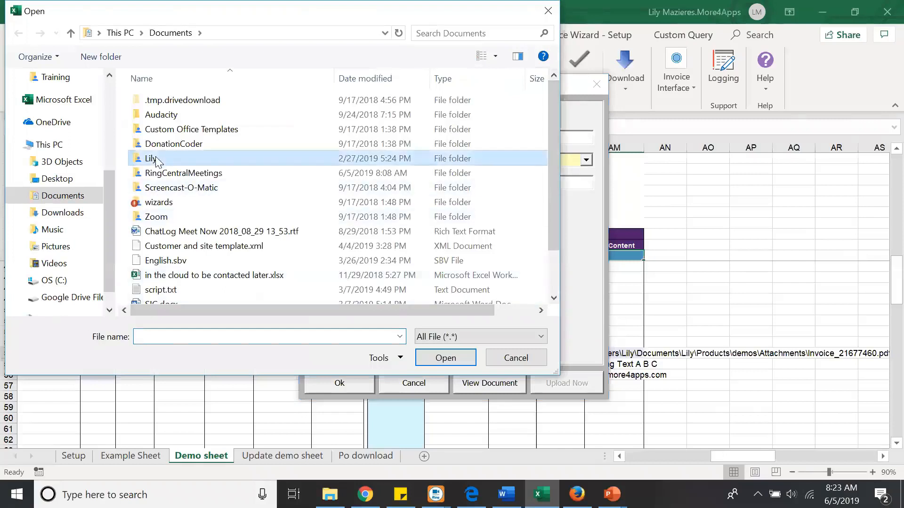
click(516, 358)
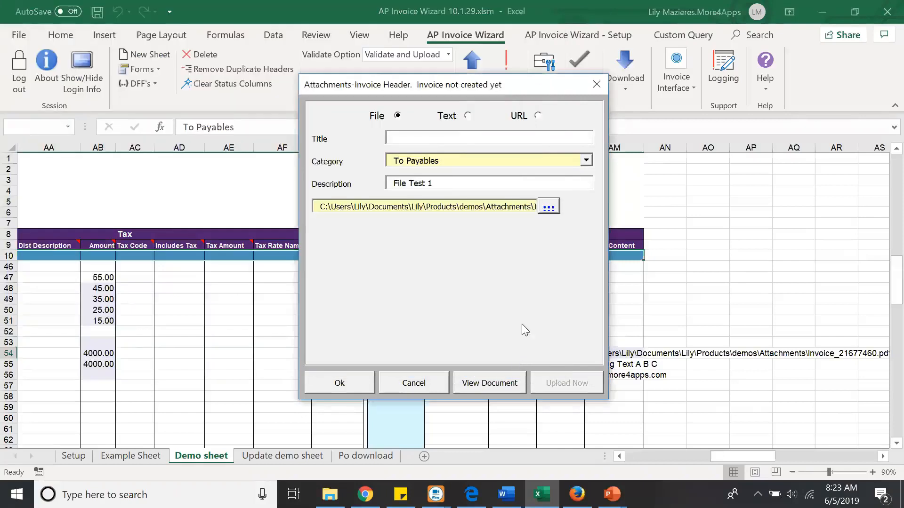
double_click(503, 206)
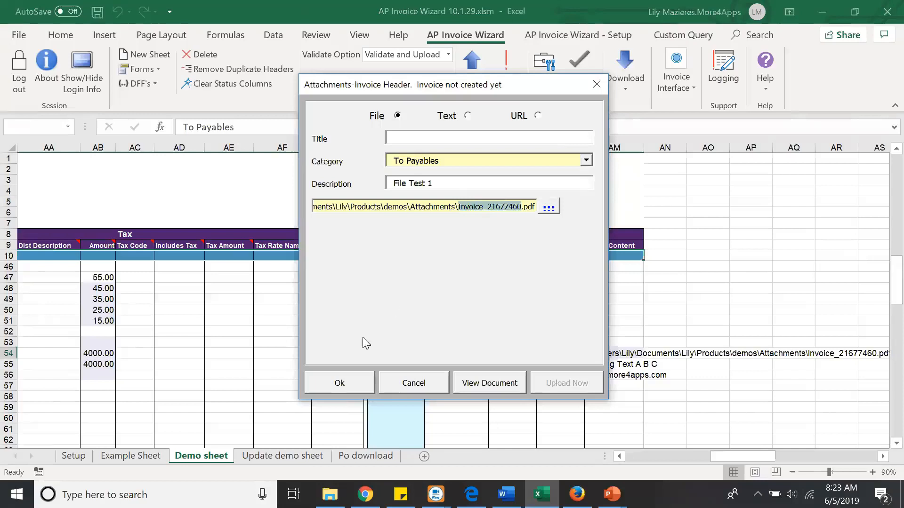
click(354, 382)
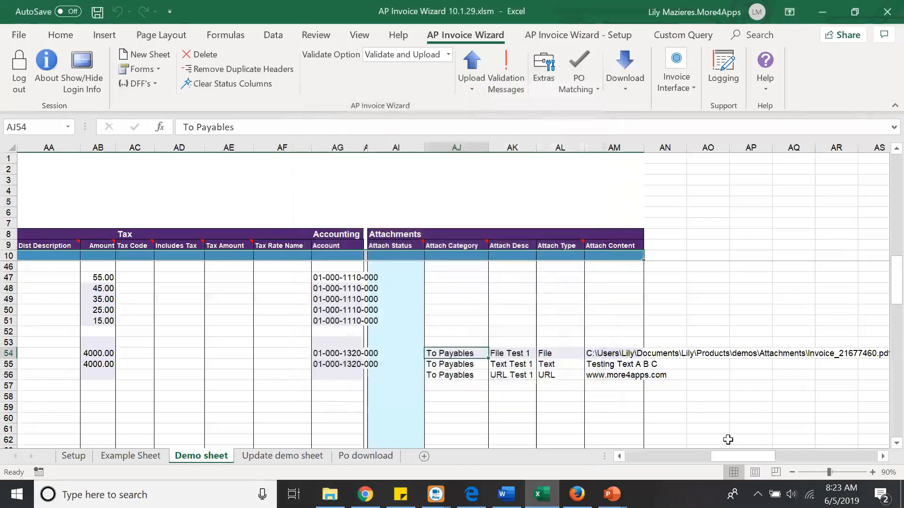
Return to the Star Gate Ltd supplier number in cell M13 and examine the Validation Option choices
drag(738, 458, 670, 455)
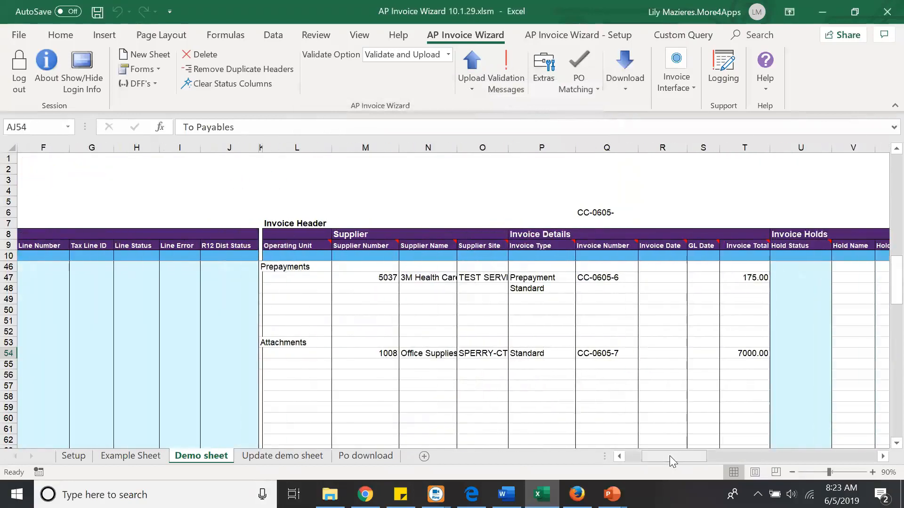
drag(893, 302, 884, 190)
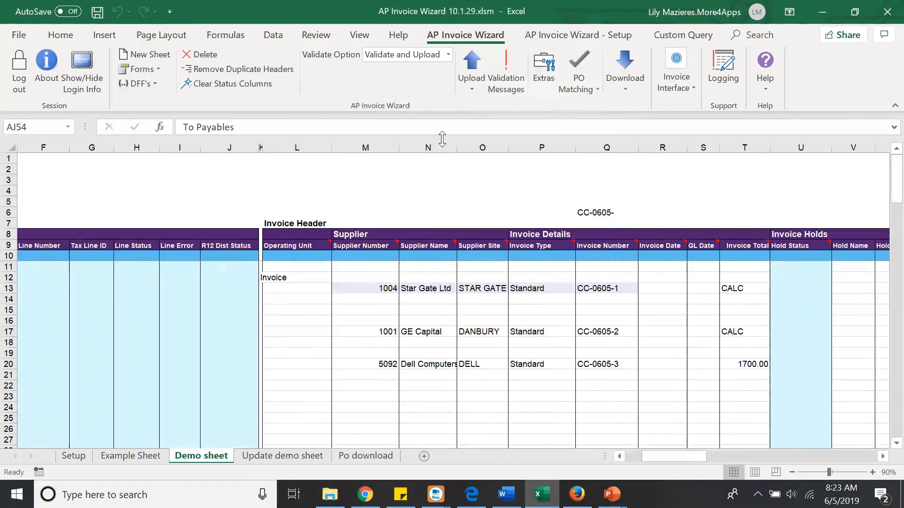
click(369, 287)
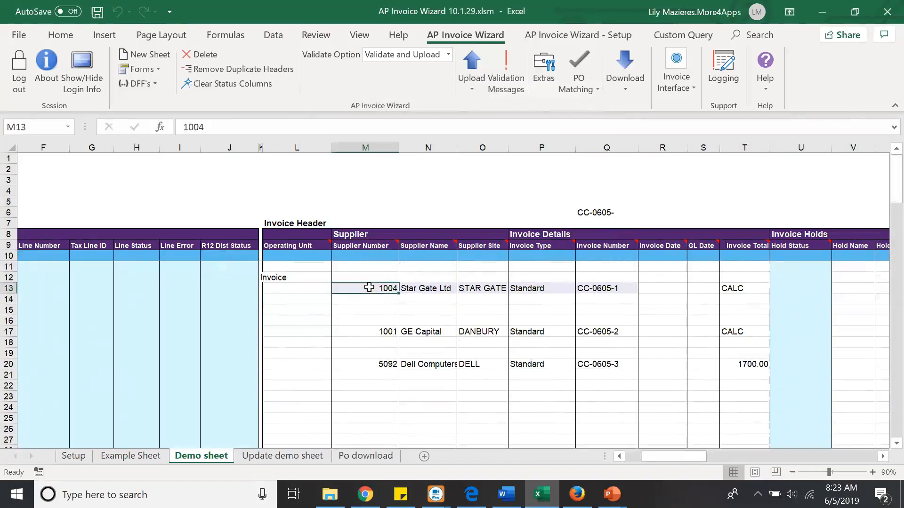
click(448, 58)
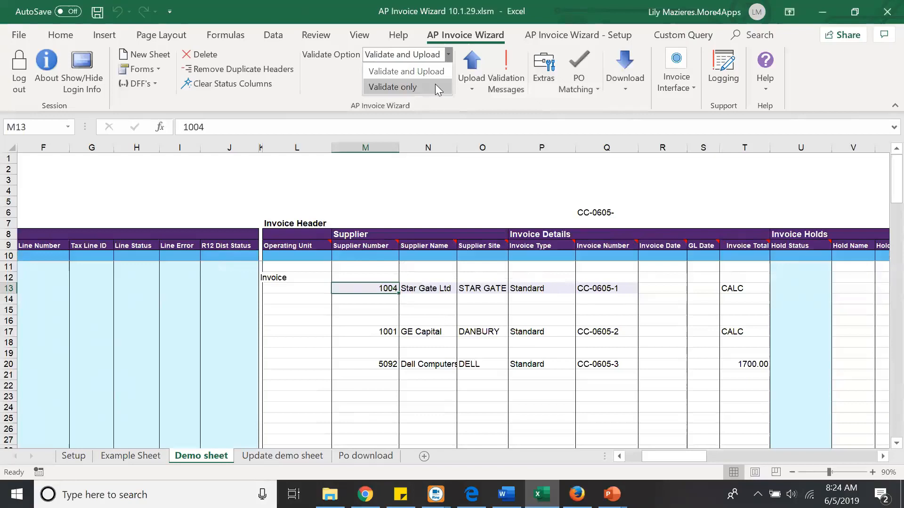
Reopen the Invoice Header form for the invoice in row 13 and clear its supplier number
click(377, 288)
double_click(378, 288)
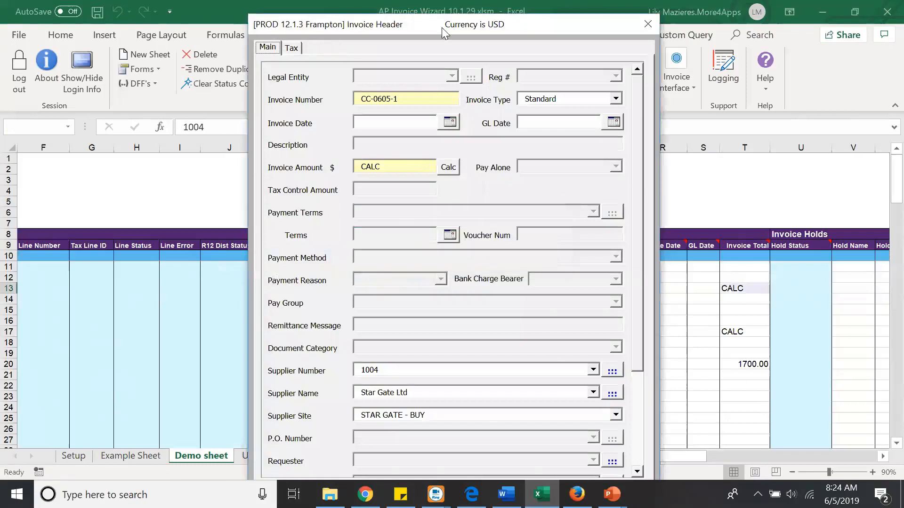
drag(440, 27, 435, 18)
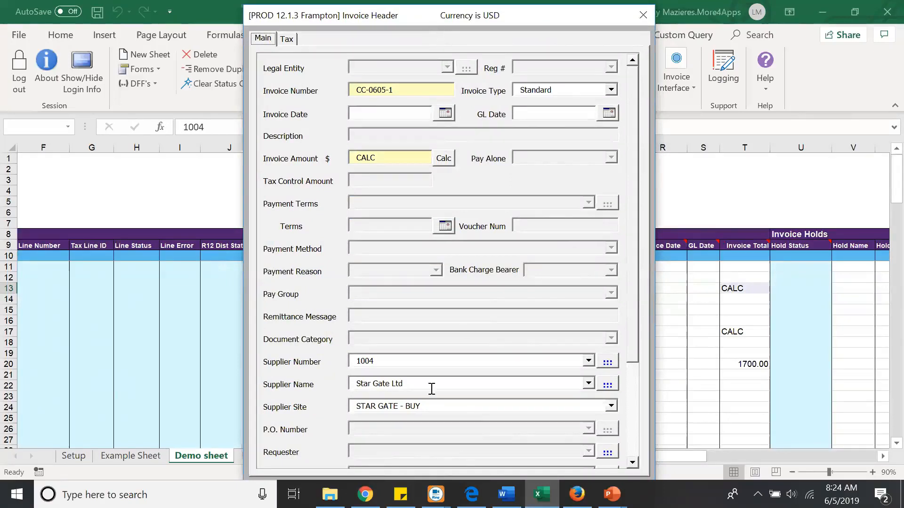
drag(393, 361, 345, 358)
key(Delete)
key(Tab)
Search the invoice header's supplier names for Sta%
click(362, 386)
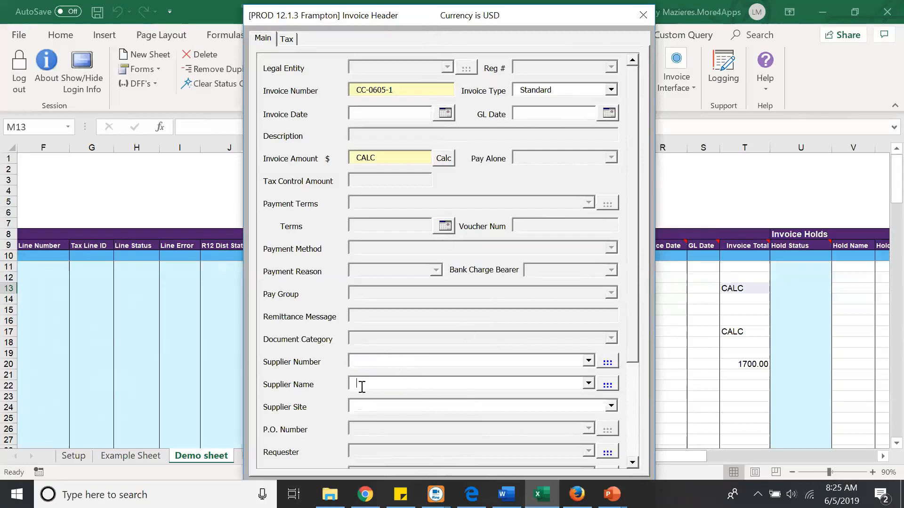
text(Sa)
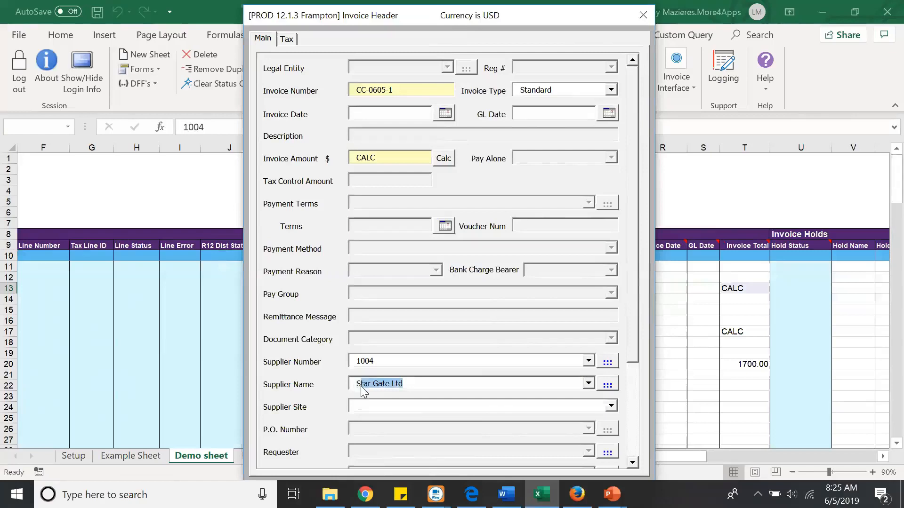
text(S%)
text(t)
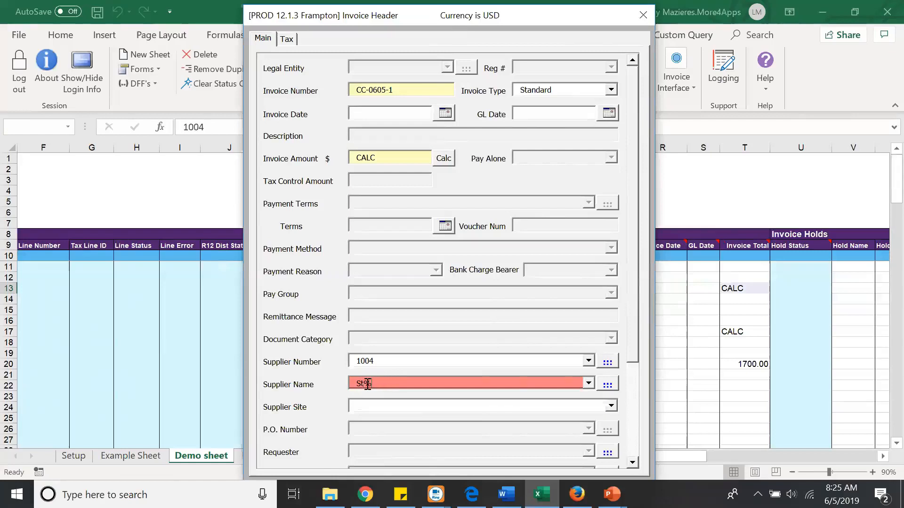
text(a)
drag(382, 384, 350, 387)
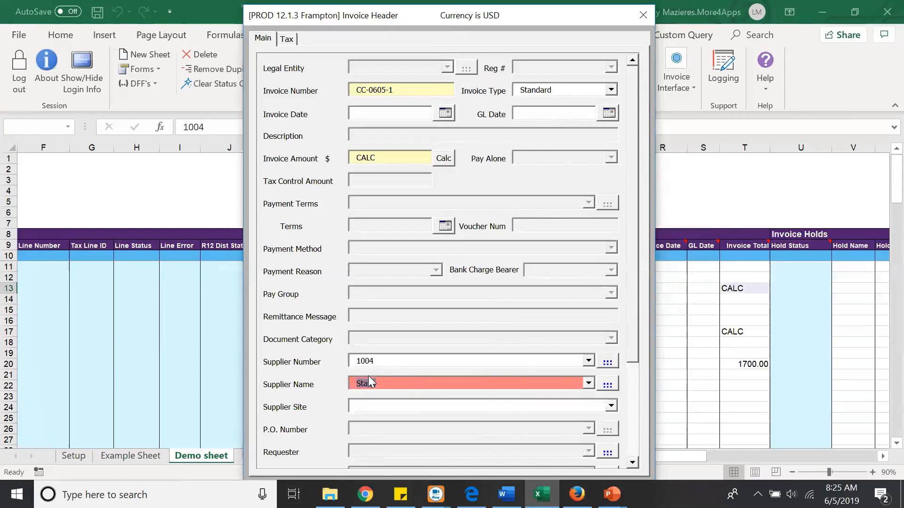
click(607, 386)
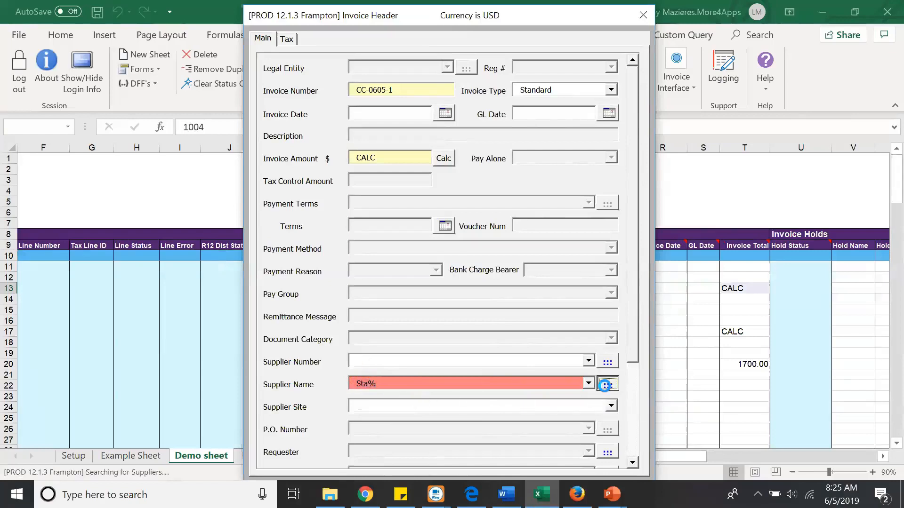
click(477, 298)
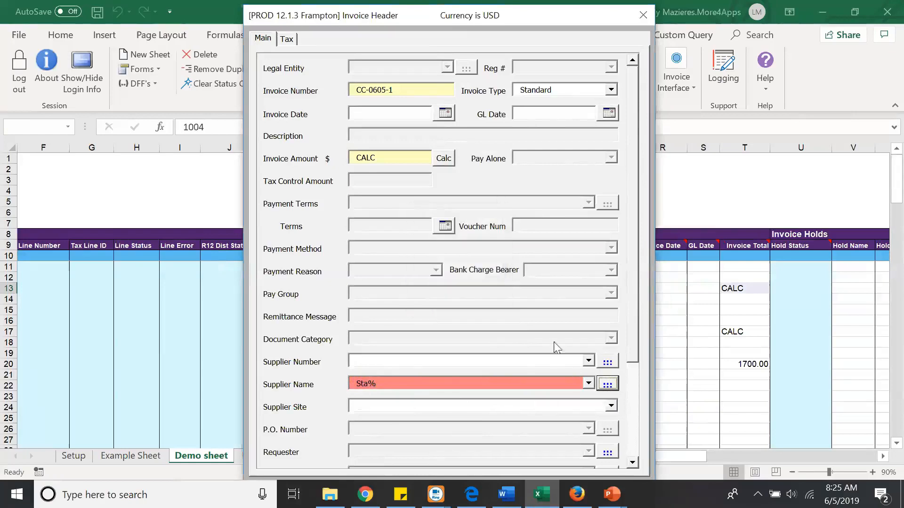
Choose Star Gate Ltd from the matching suppliers and set the supplier site to STAR GATE - PAY
click(589, 384)
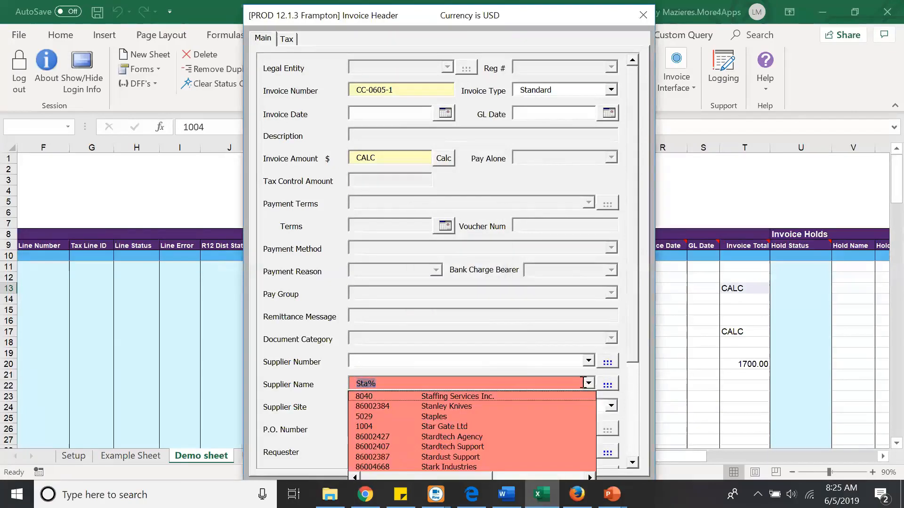
click(495, 425)
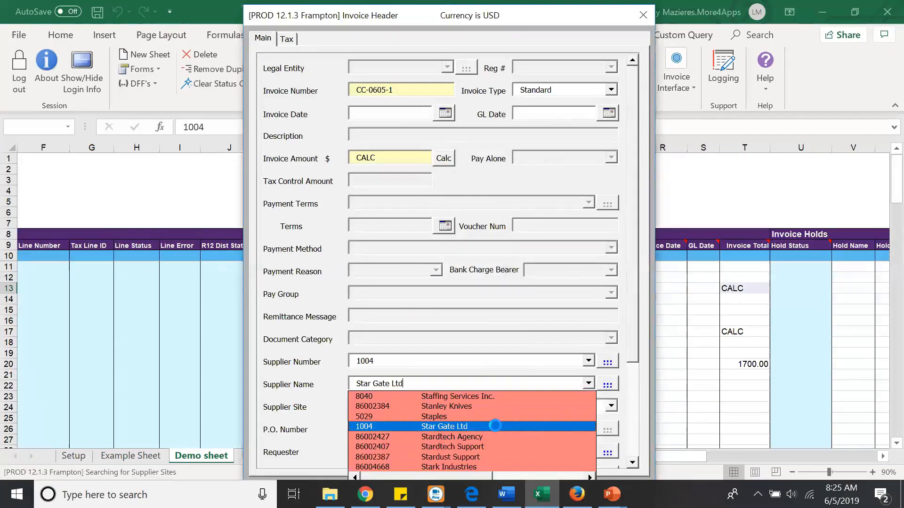
click(470, 406)
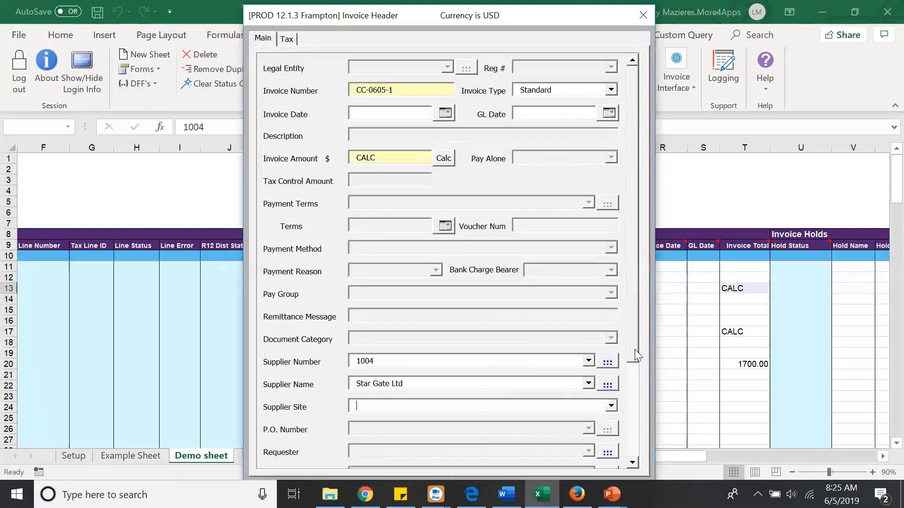
drag(635, 356, 633, 376)
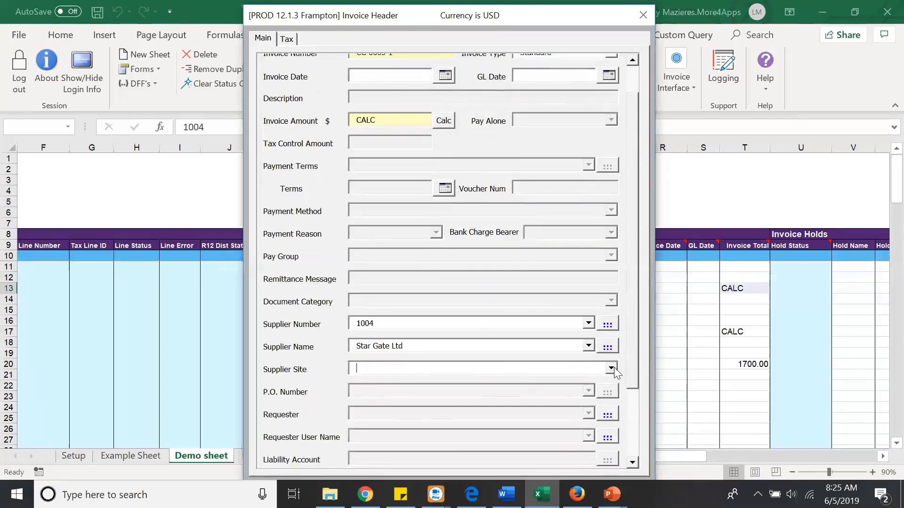
click(612, 367)
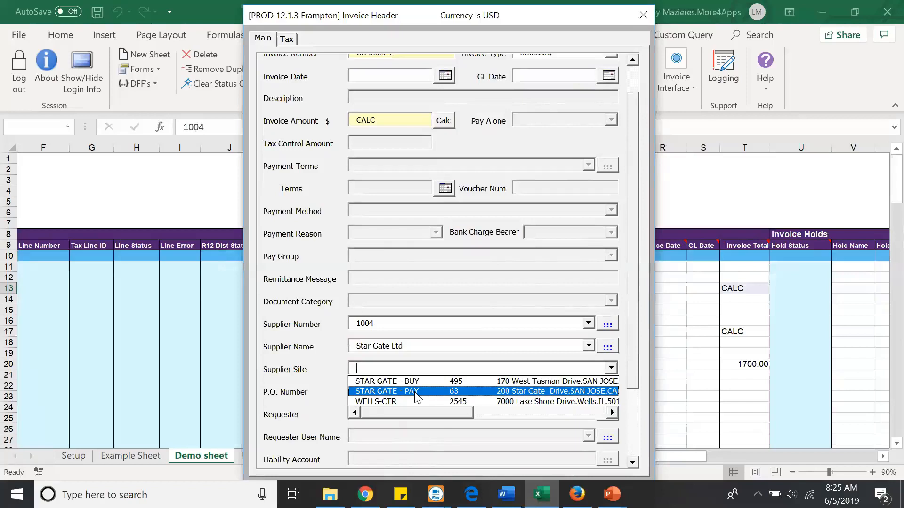
click(491, 391)
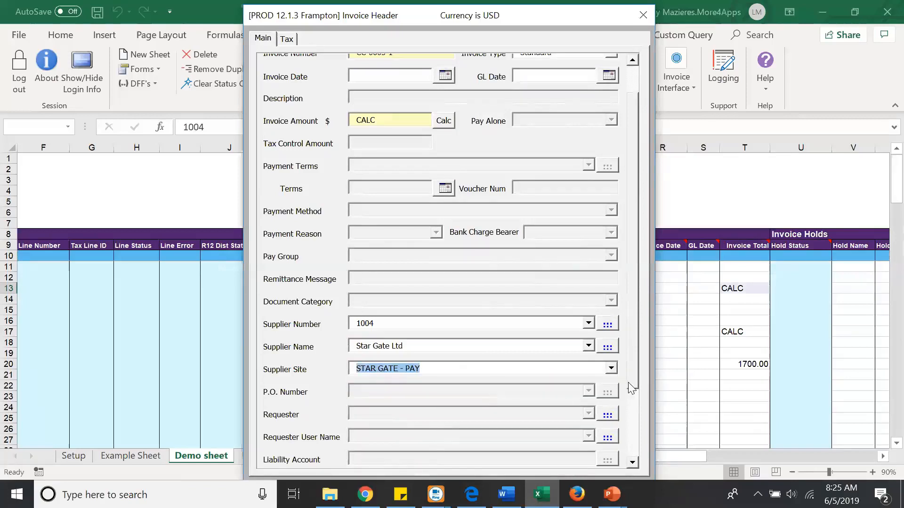
drag(630, 382, 637, 321)
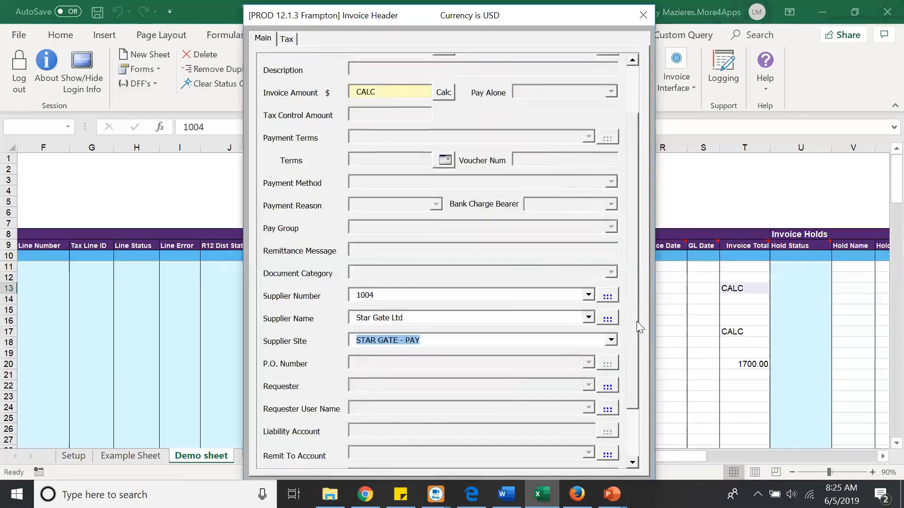
scroll(637, 313, up, 3)
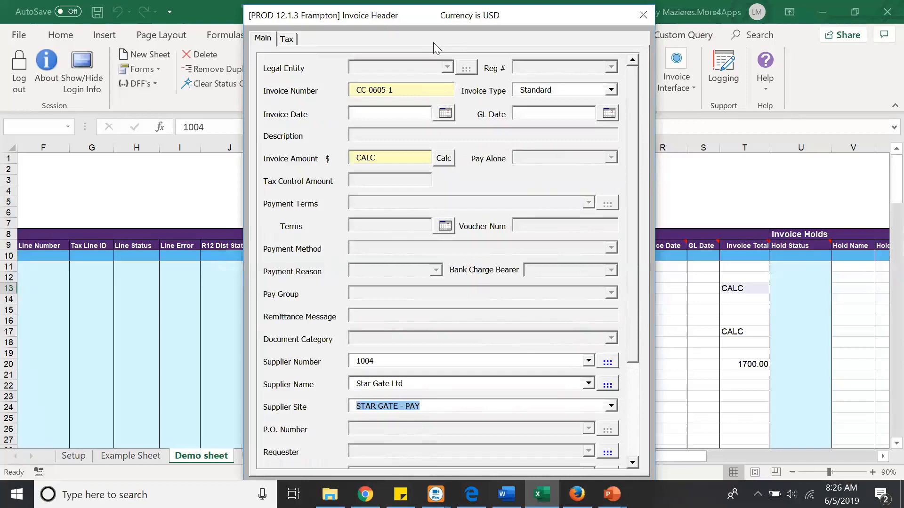
Switch to the AP Invoice Wizard user instructions in Chrome and examine the Invoice Header topic through its Main, Currency, AWT and Tax sections
mouse_move(365, 494)
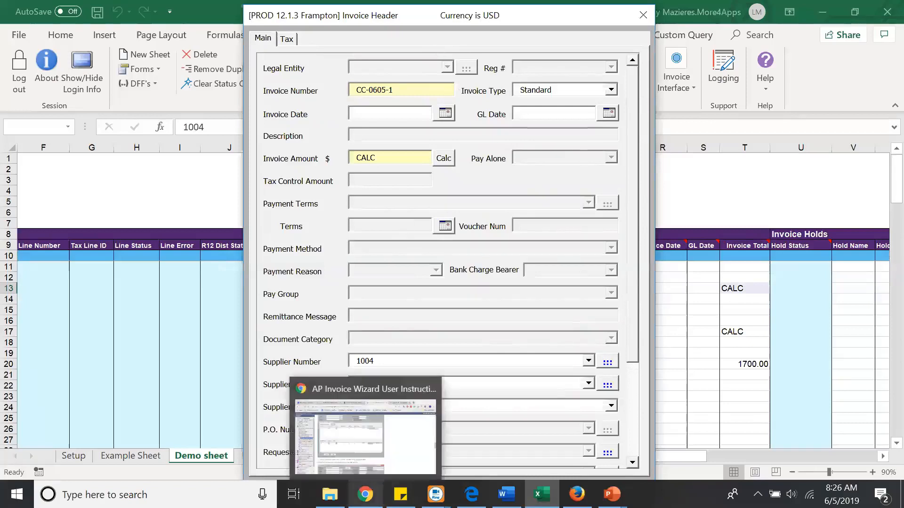
click(364, 457)
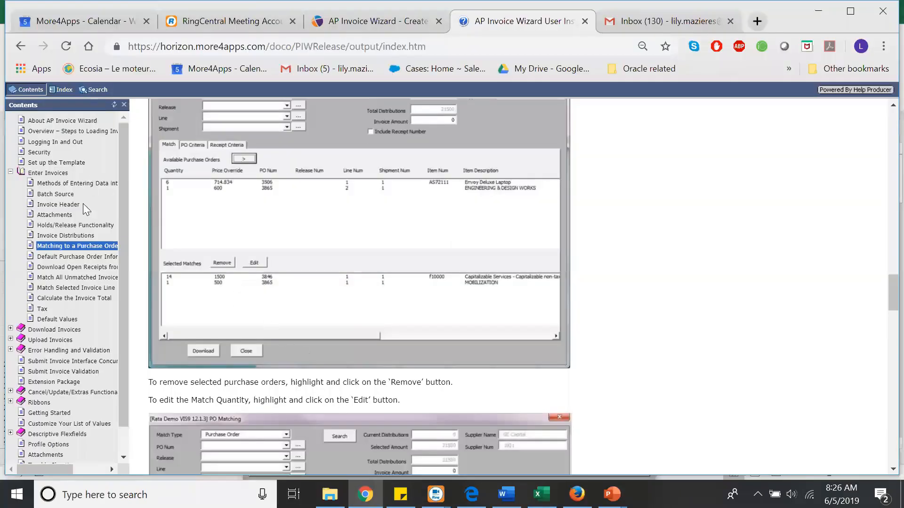
click(55, 206)
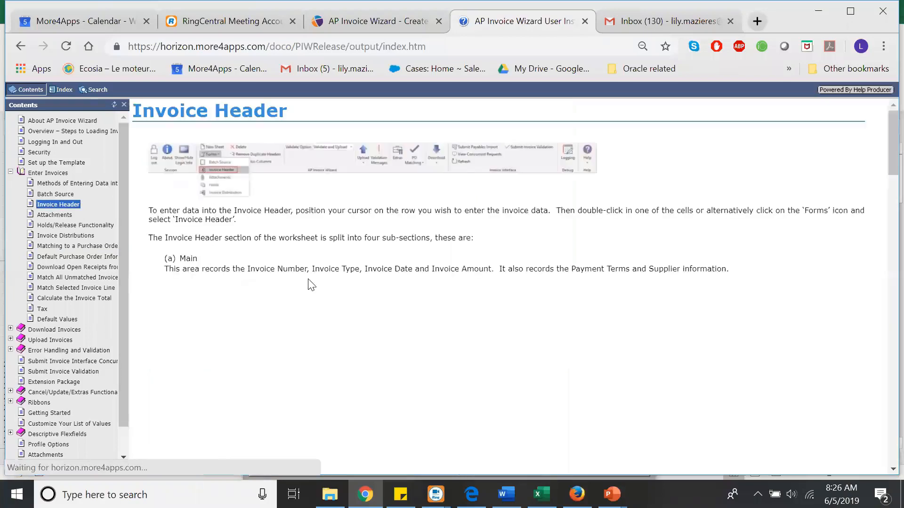
scroll(308, 284, down, 10)
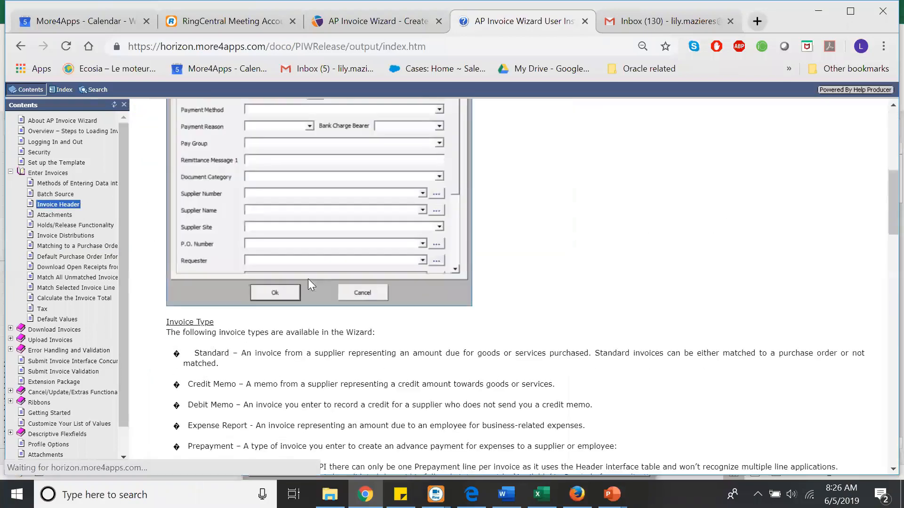
scroll(307, 278, down, 10)
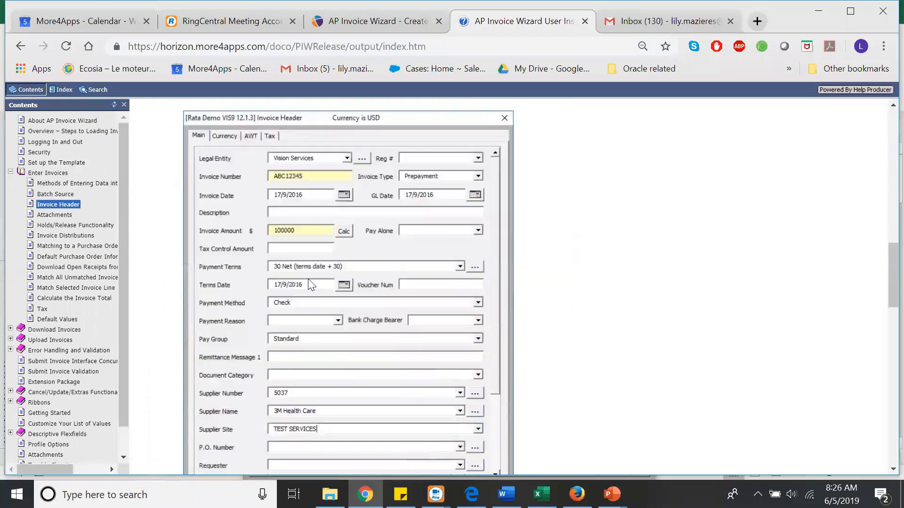
scroll(309, 280, down, 8)
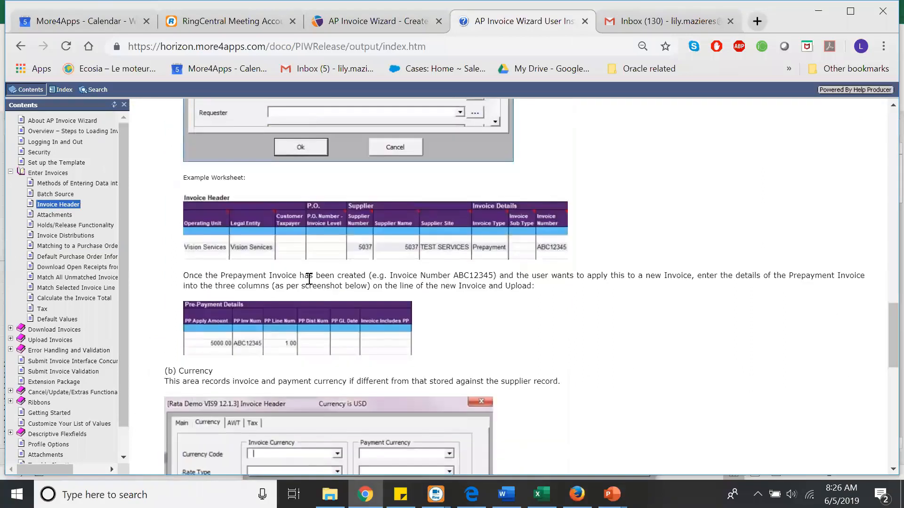
scroll(309, 279, down, 5)
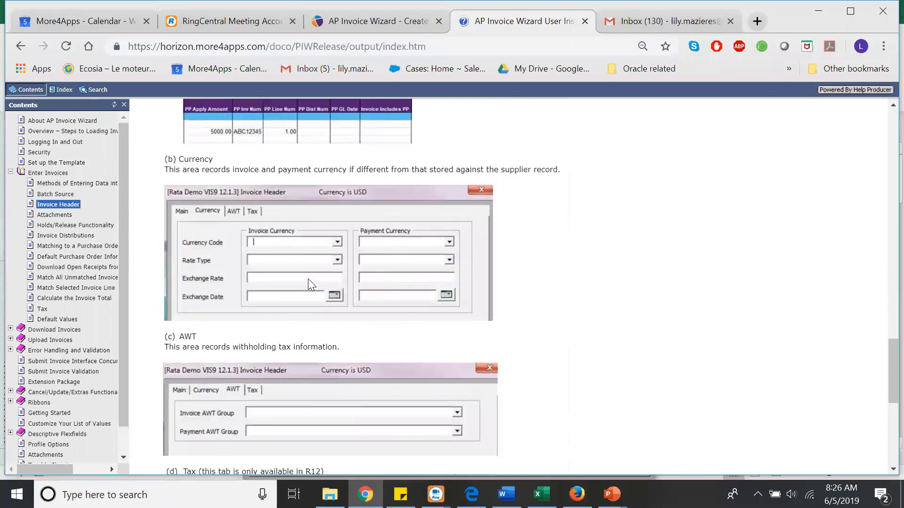
scroll(307, 278, down, 8)
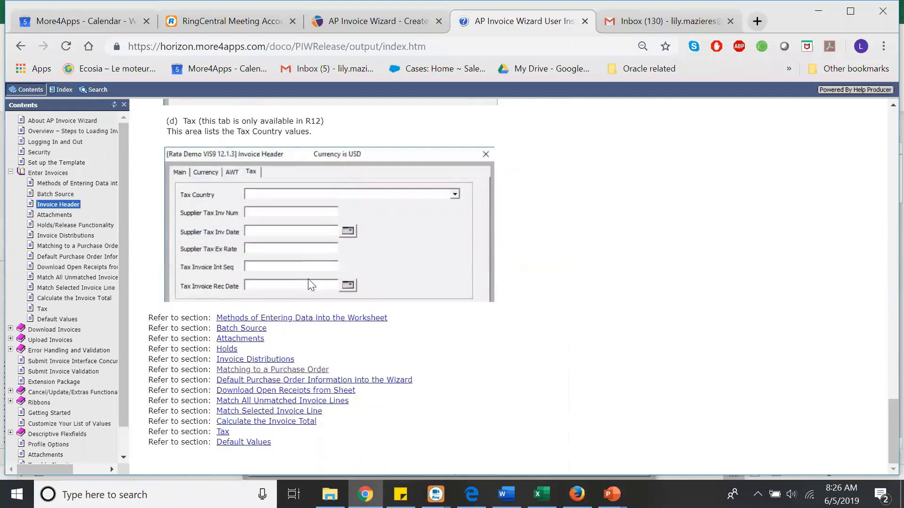
Return to the Invoice Header form in Excel, examine its remaining fields down to Remit To Site and close the form without accepting it
key(alt+Tab)
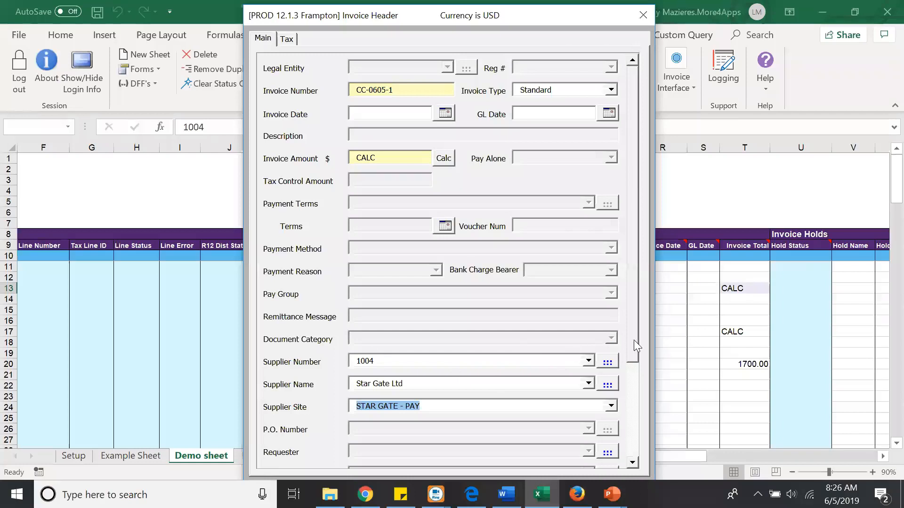
drag(634, 340, 631, 362)
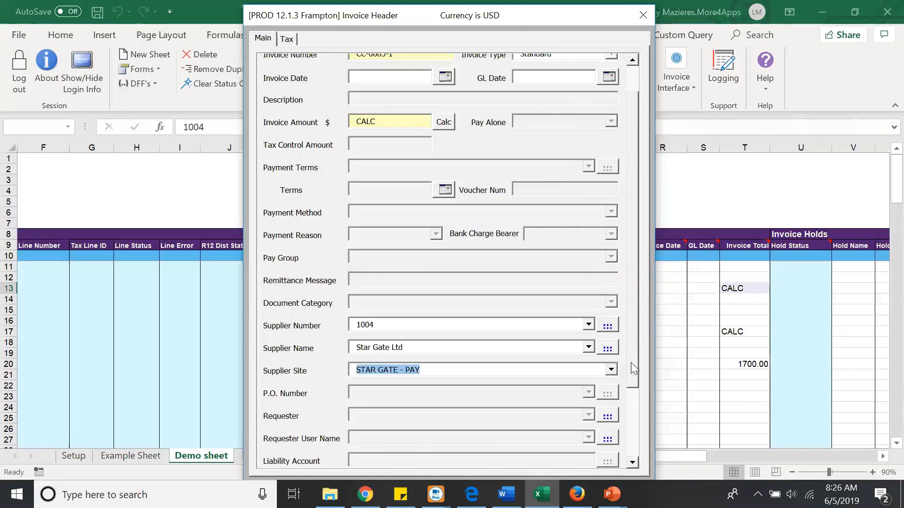
scroll(631, 363, down, 3)
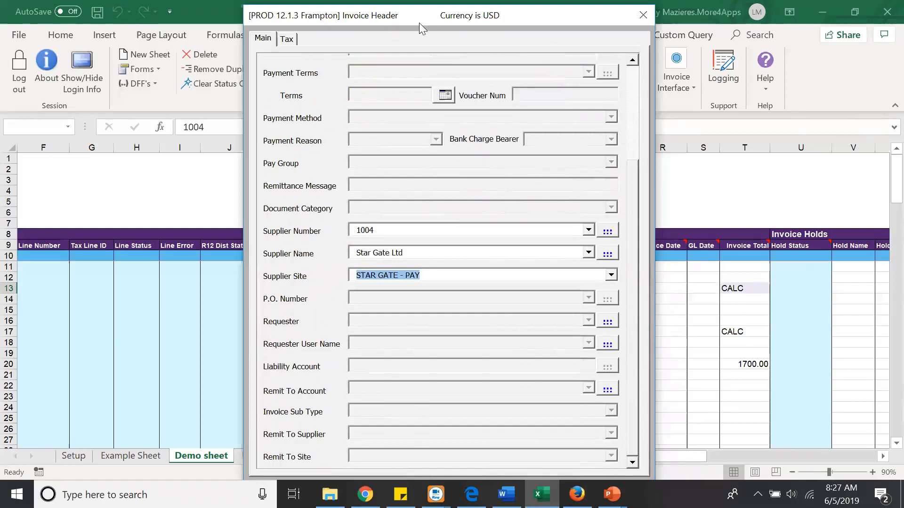
drag(419, 22, 384, 18)
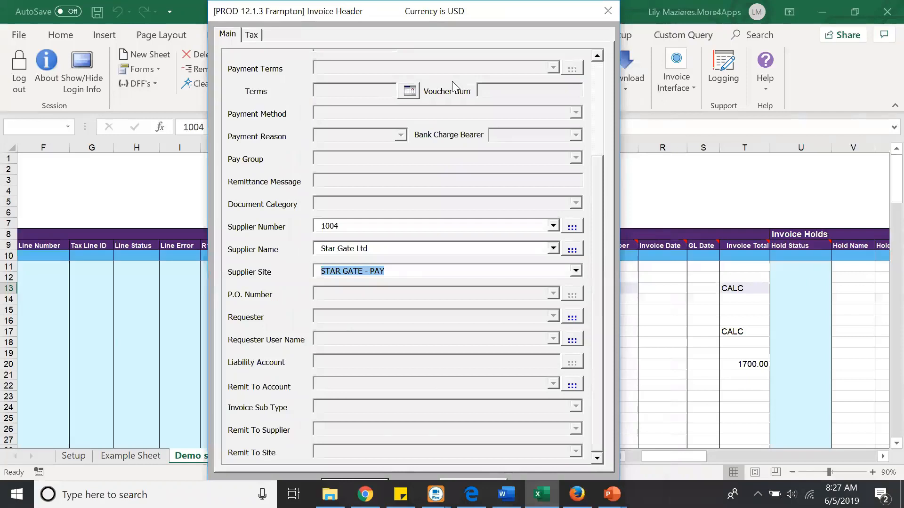
drag(370, 11, 371, 80)
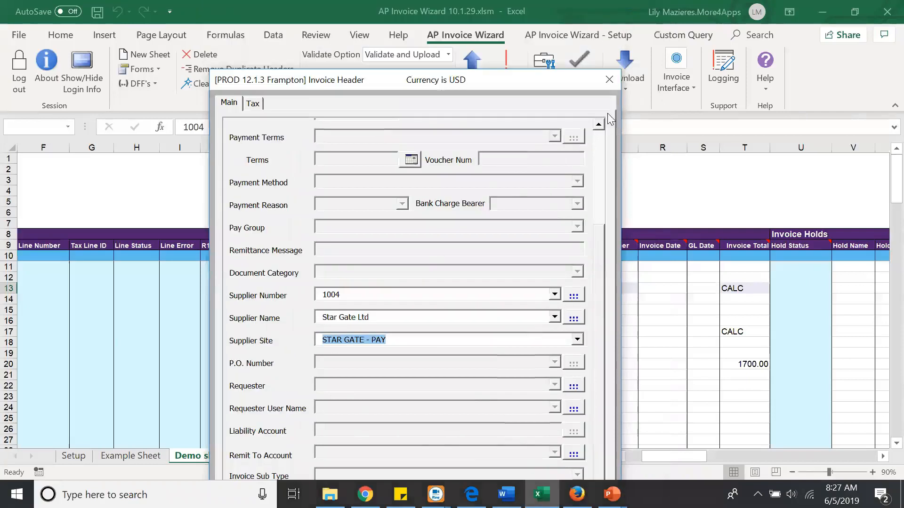
click(609, 79)
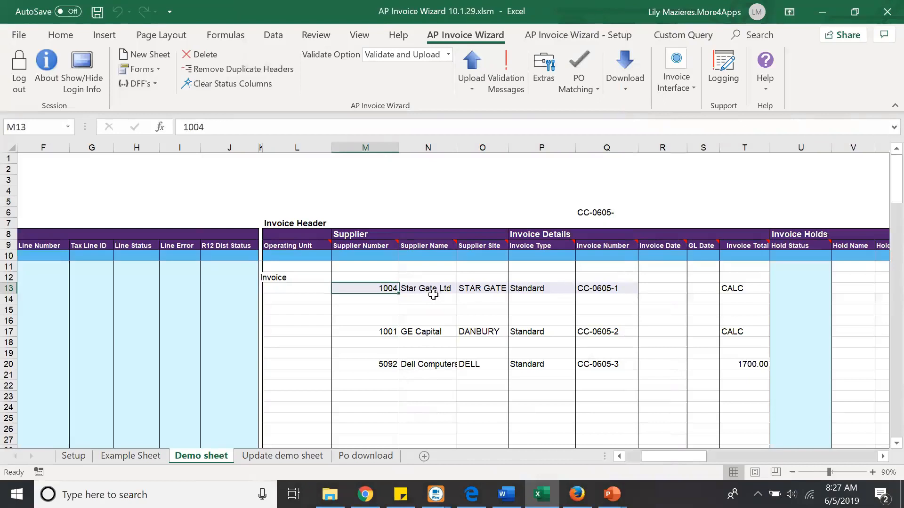
Set the Validation Option to Validate only and run Upload All for the Demo sheet's invoices
click(450, 54)
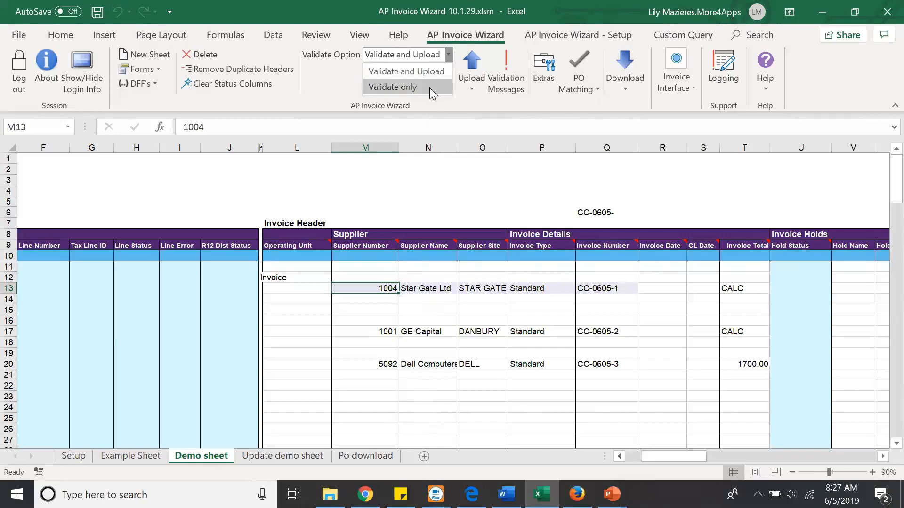
click(430, 88)
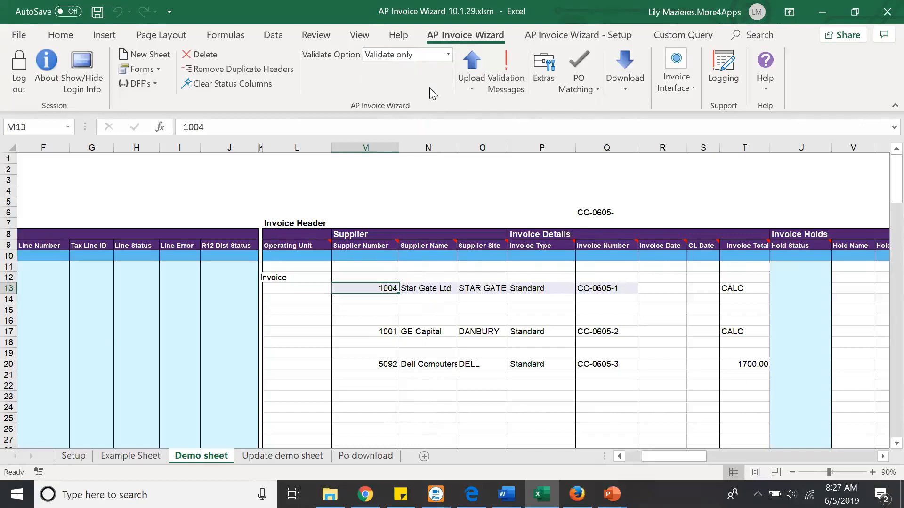
click(473, 88)
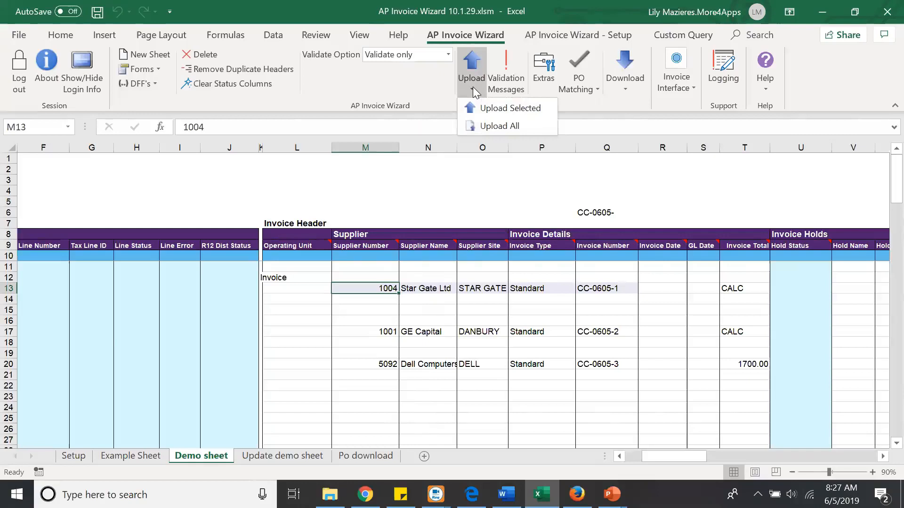
click(499, 126)
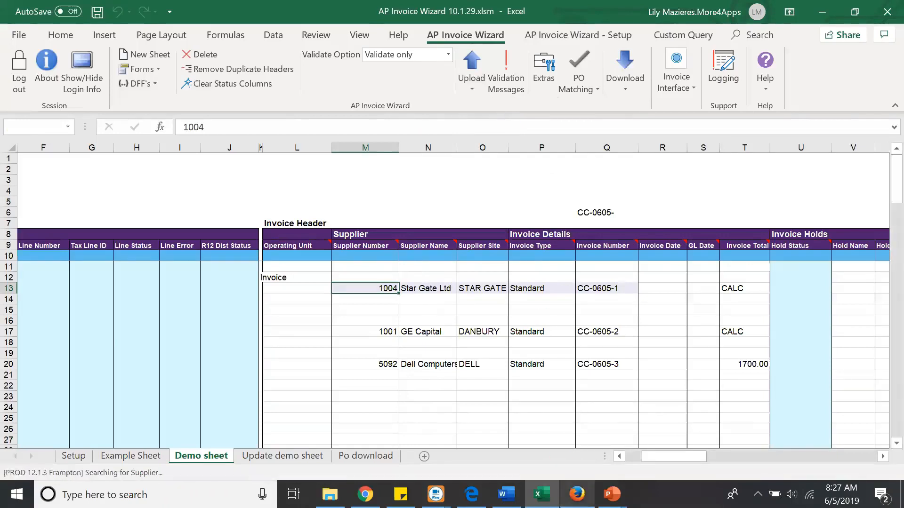
Switch to Firefox, open the bookmarked frampton Oracle instance and log in with the saved services user name and password
click(577, 495)
click(83, 281)
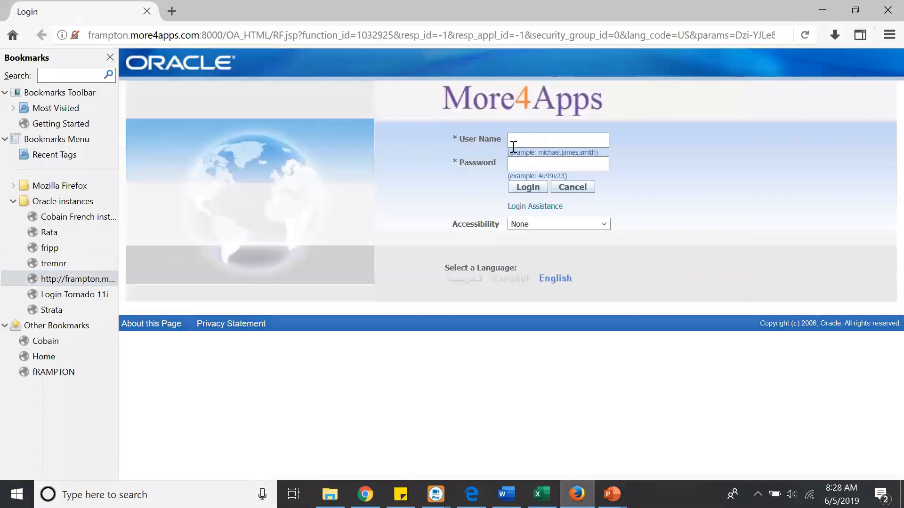
click(513, 141)
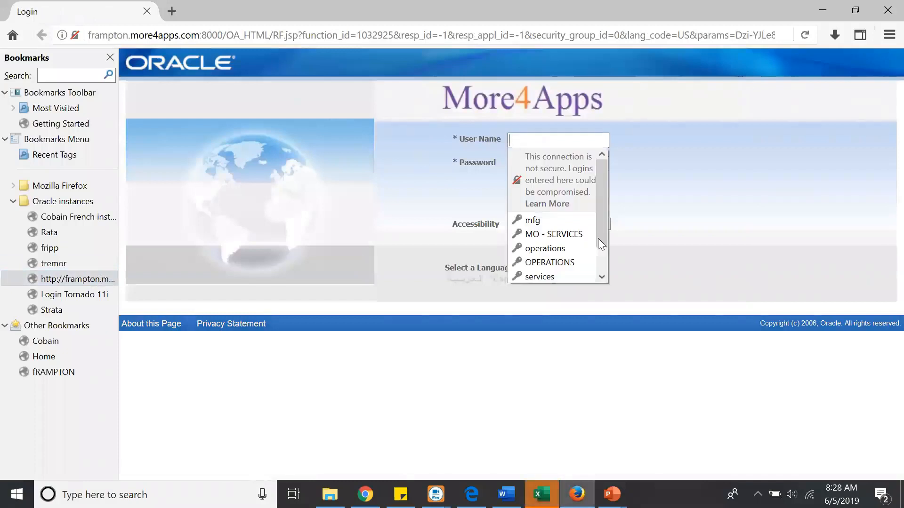
click(583, 276)
click(539, 192)
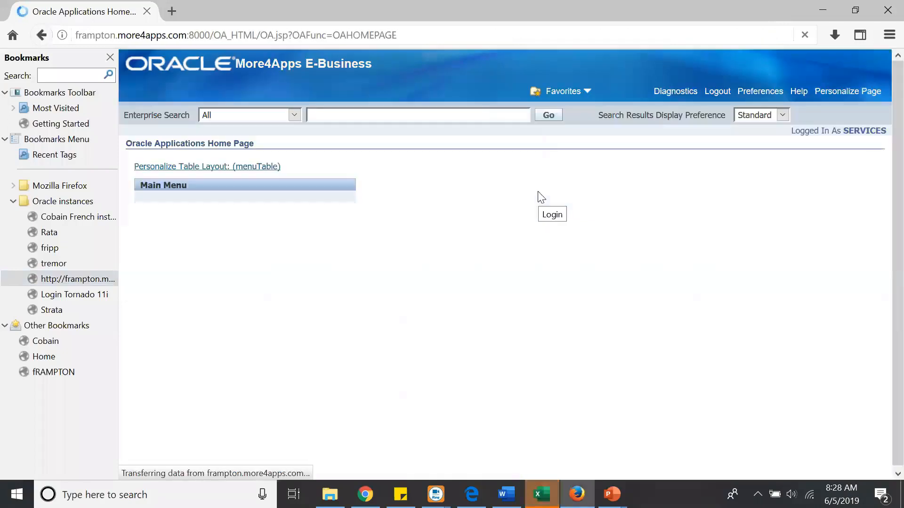
Open the Payables, Vision Services (USA) responsibility from the Oracle Applications home page
scroll(268, 320, down, 20)
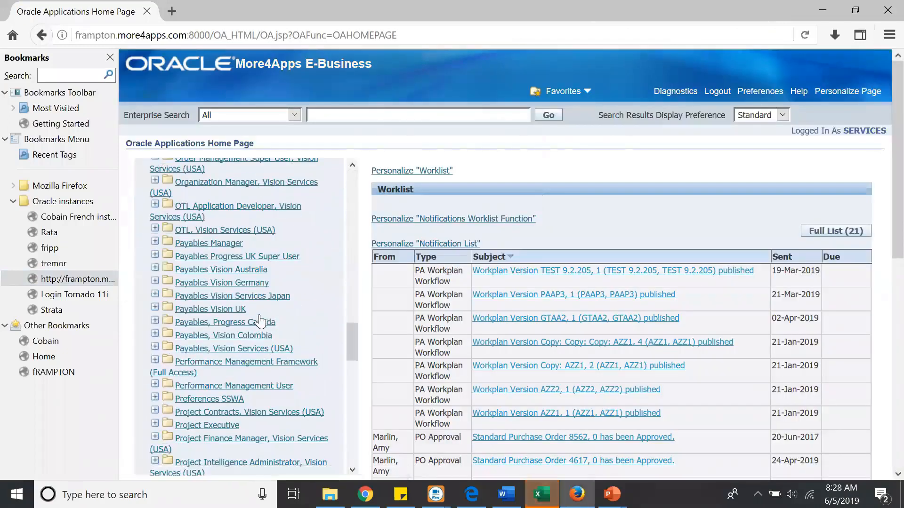
click(234, 351)
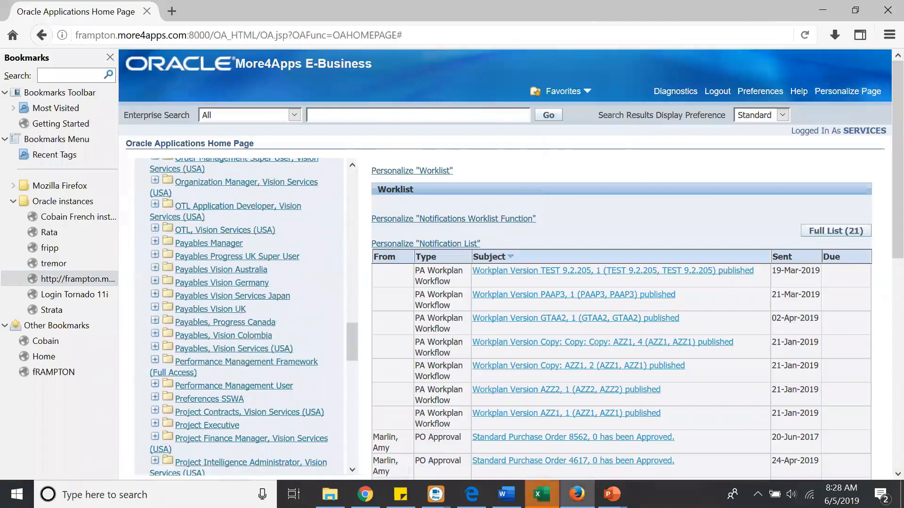
Return to Excel, read the row 54 validation error, continue validating without further messages and dismiss the upload summary
click(542, 495)
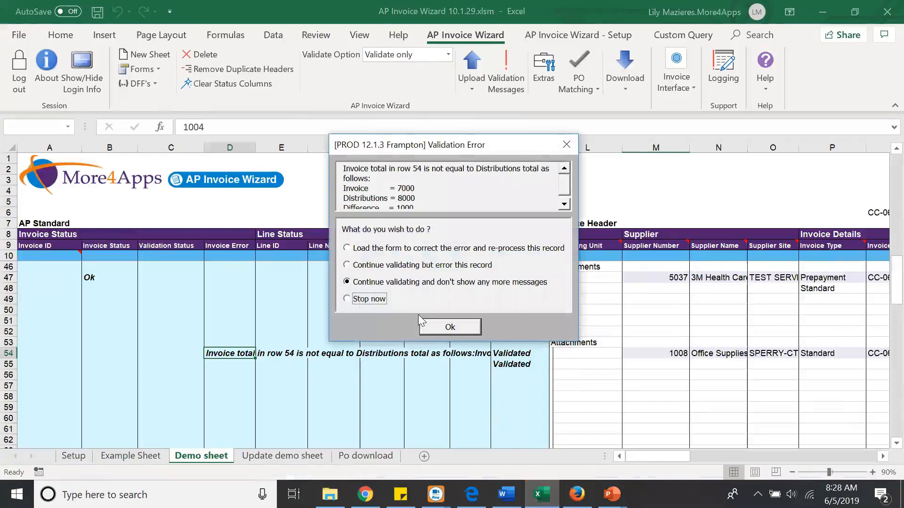
click(565, 181)
drag(564, 181, 563, 189)
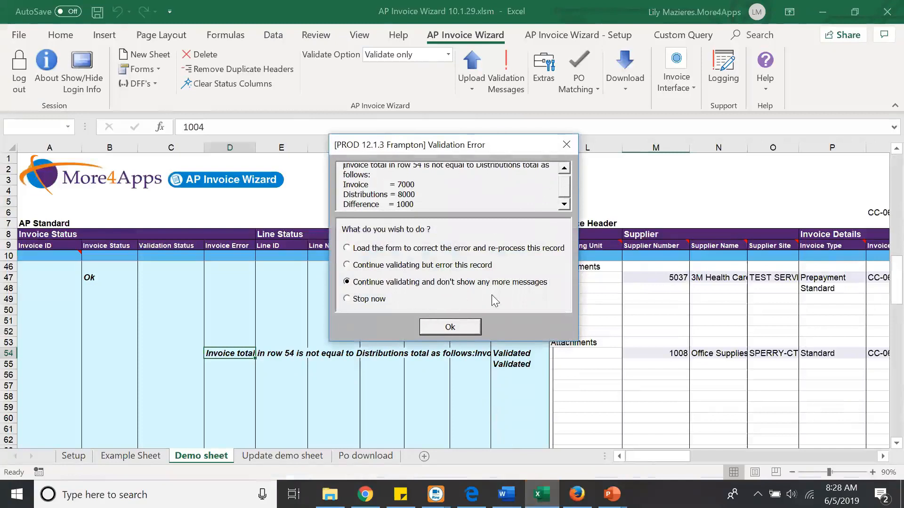
click(464, 325)
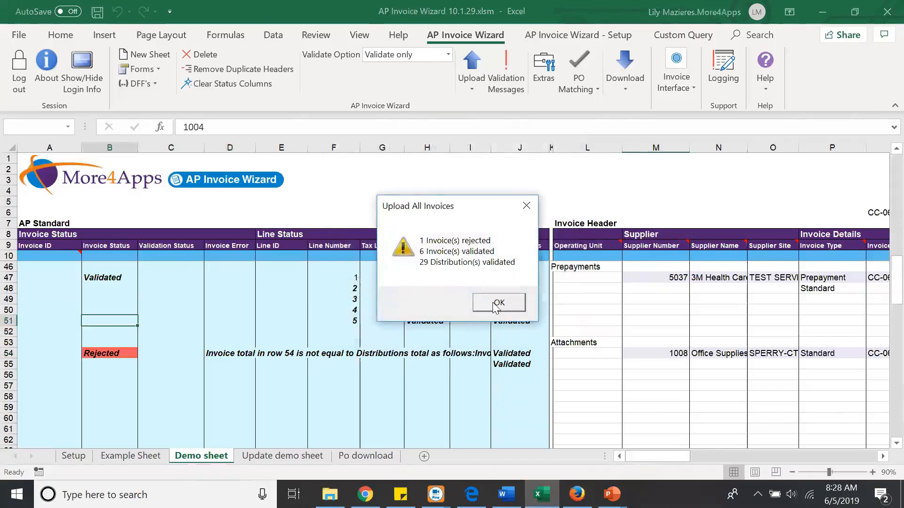
click(495, 307)
Examine the invoice, line and R12 distribution status columns for the first validated invoices on the Demo sheet
drag(879, 289, 884, 148)
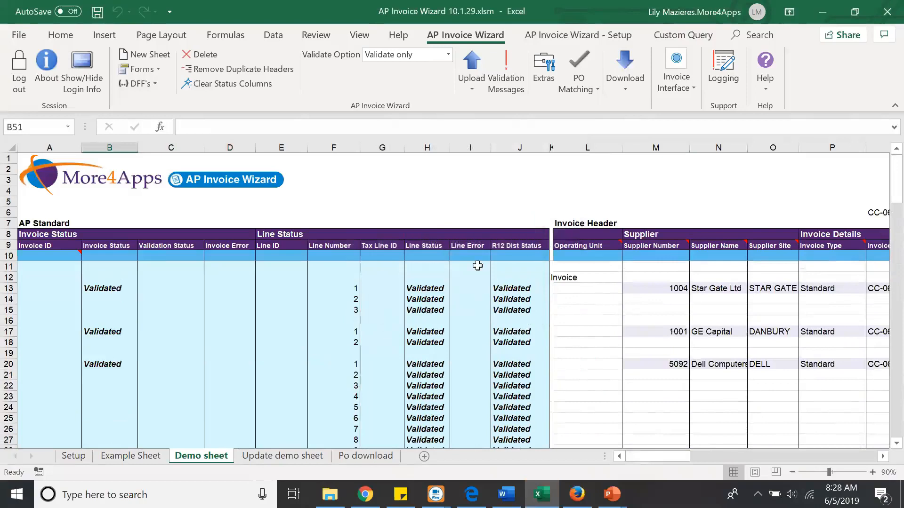
click(118, 293)
click(438, 288)
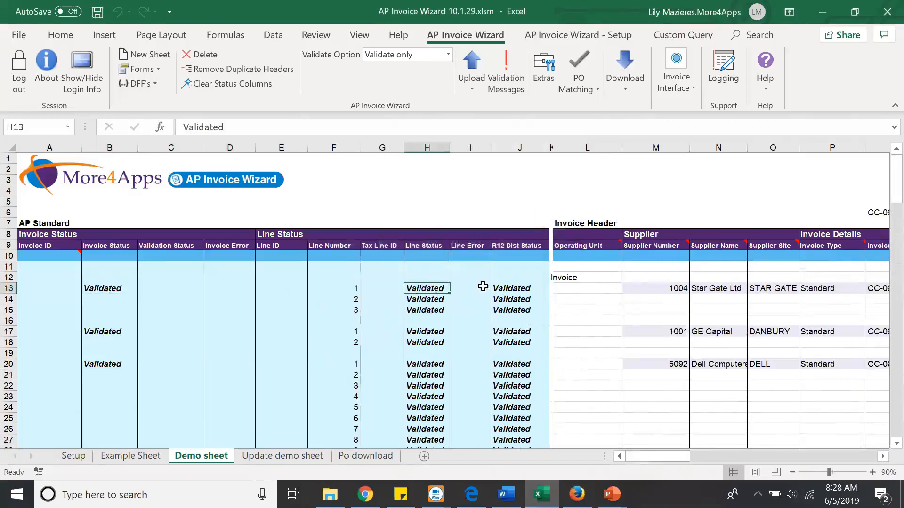
click(520, 291)
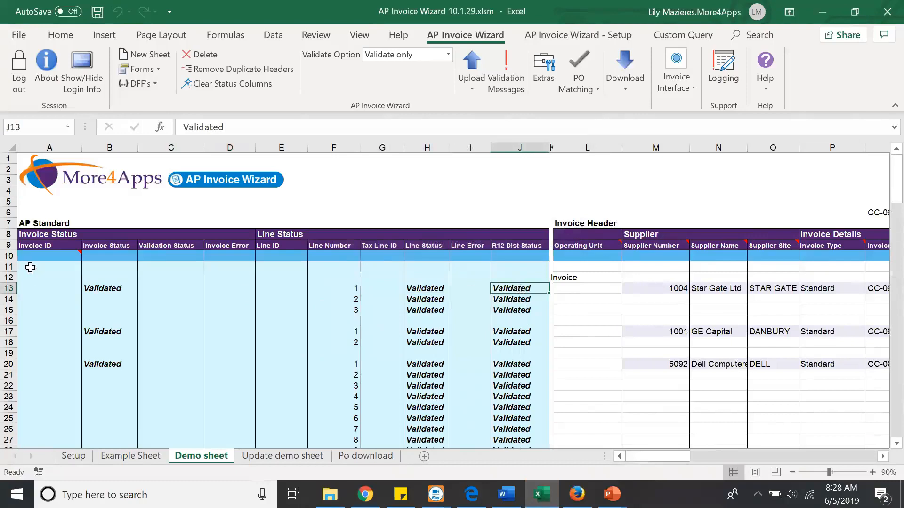
click(91, 244)
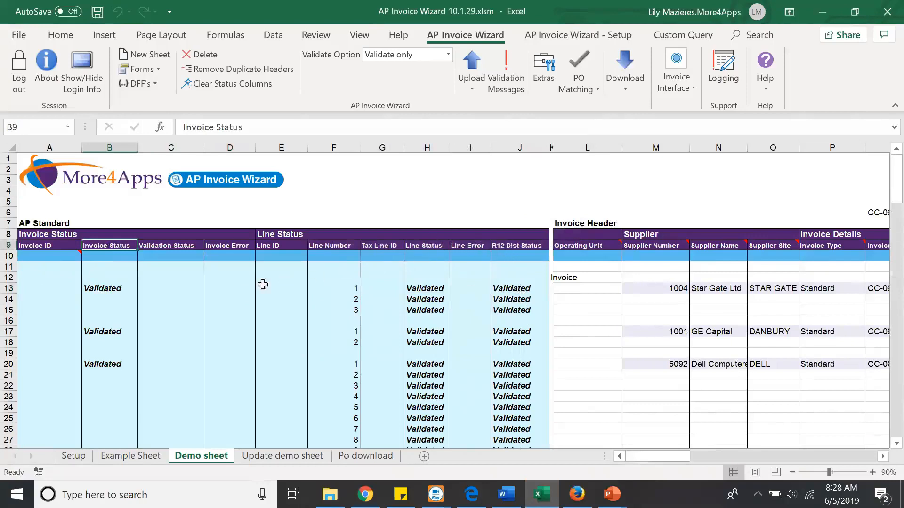
mouse_move(895, 173)
mouse_down()
mouse_move(883, 170)
mouse_move(883, 184)
mouse_up()
click(129, 288)
click(437, 298)
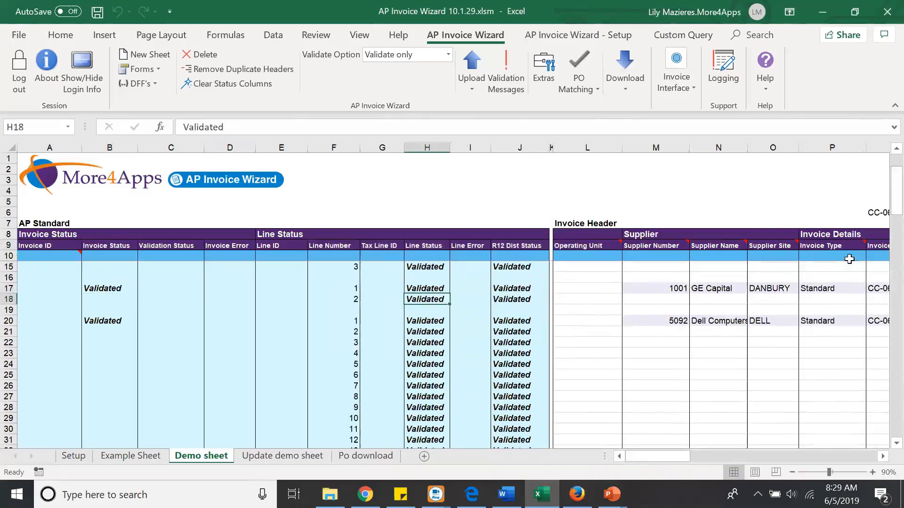
drag(882, 209, 882, 208)
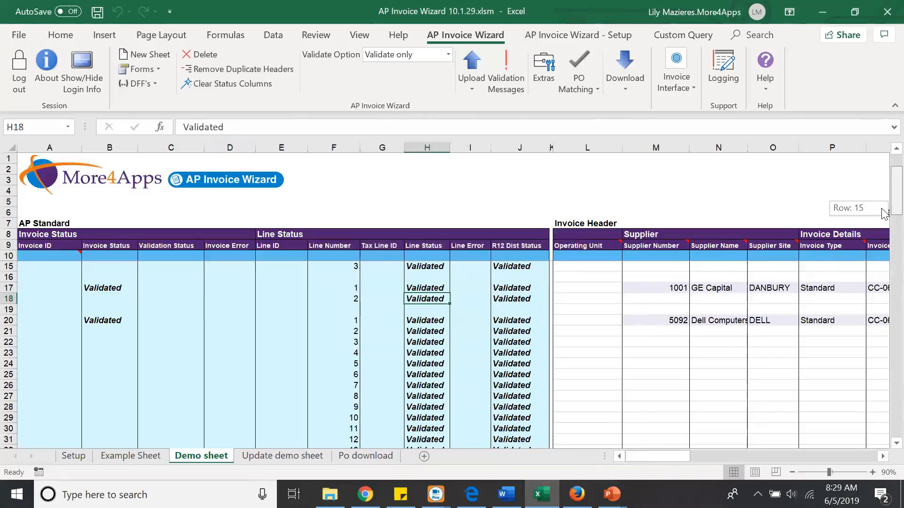
drag(882, 209, 882, 210)
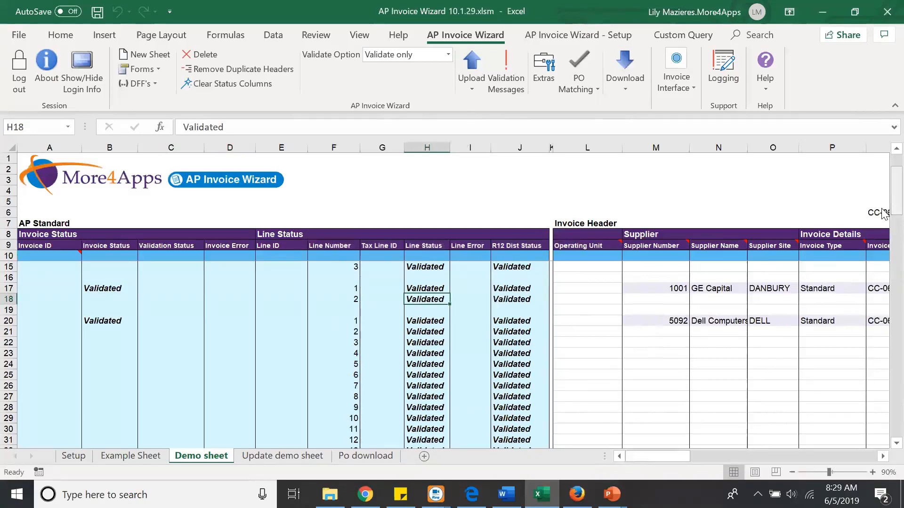
Examine the Invoice Lines columns of the first two invoices, comparing the Item lines with the manual Tax line in row 18
drag(665, 458, 708, 445)
scroll(808, 345, up, 1)
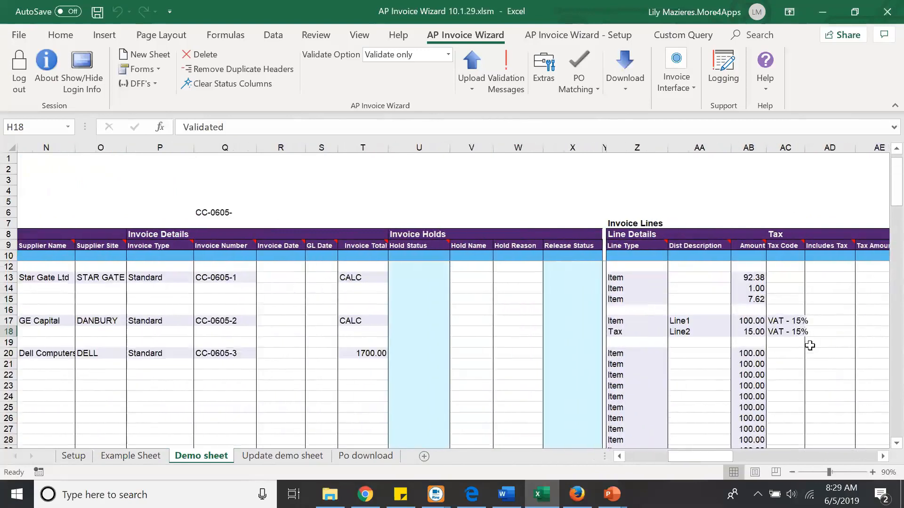
scroll(809, 346, up, 1)
drag(725, 457, 737, 456)
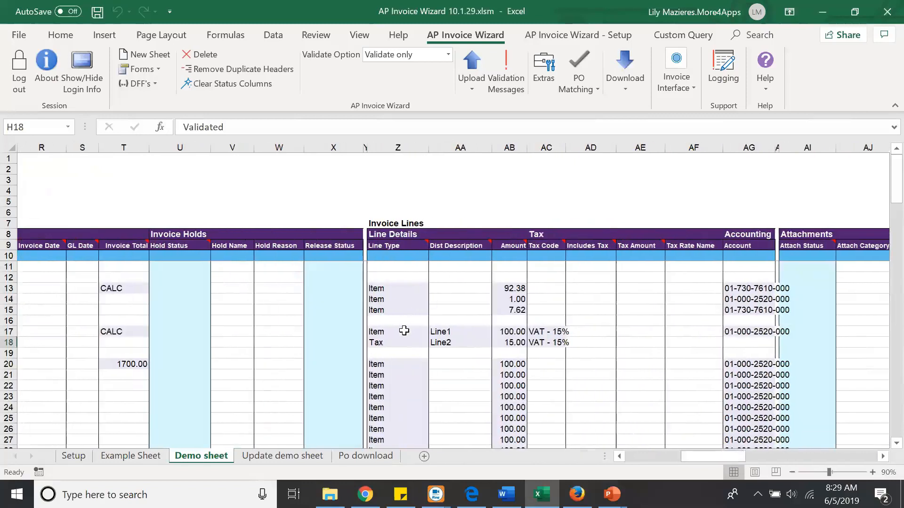
drag(390, 291, 393, 305)
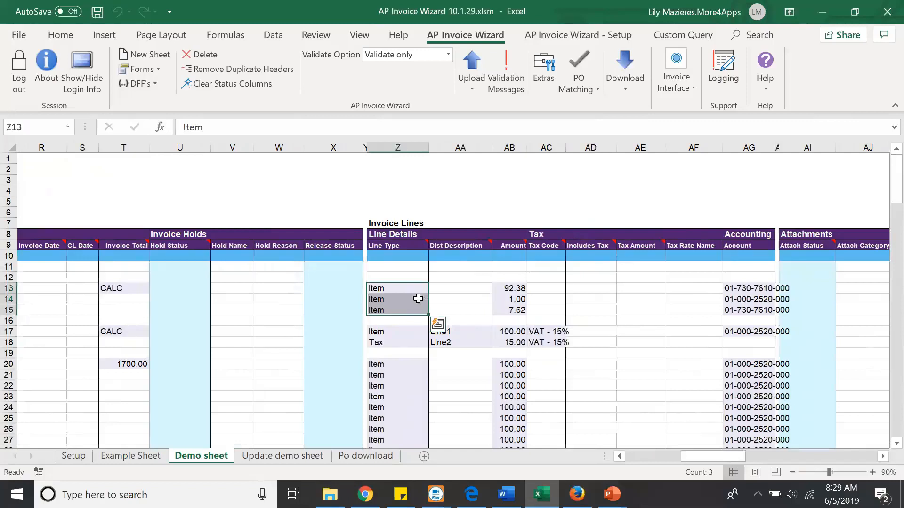
click(389, 331)
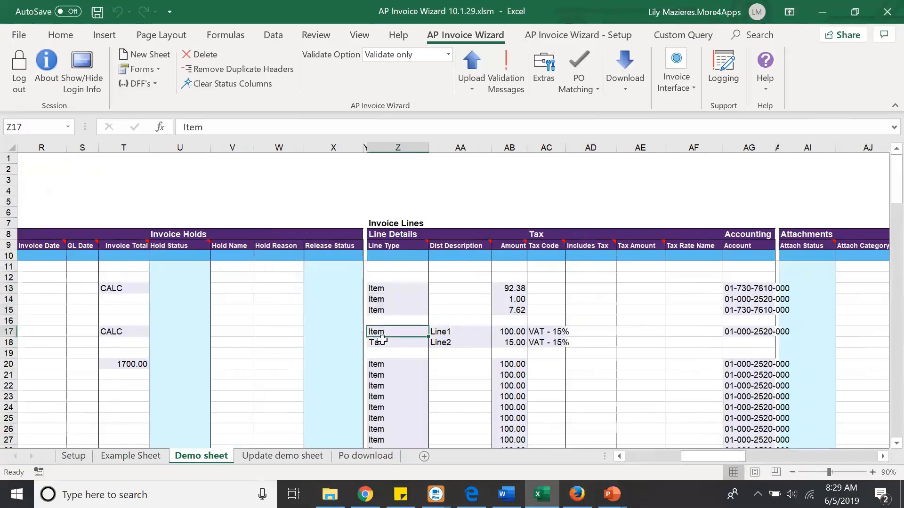
click(400, 342)
drag(400, 343, 546, 343)
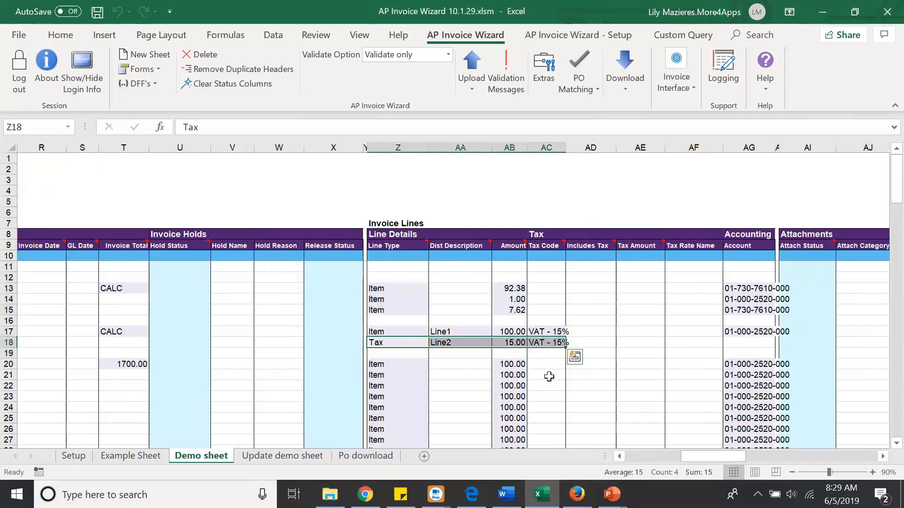
Examine the tax codes, amounts and totals of the invoices from row 38 down, including the header details of rows 47 and 54
scroll(549, 376, down, 5)
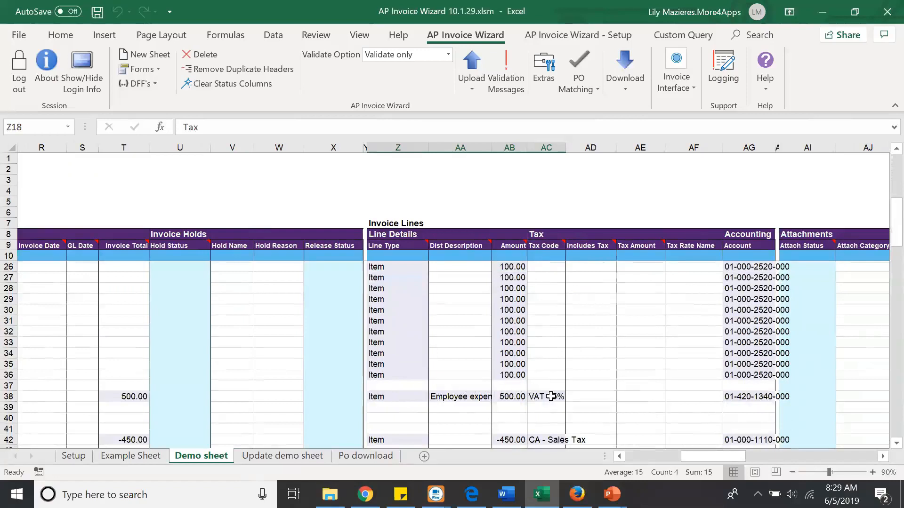
click(551, 396)
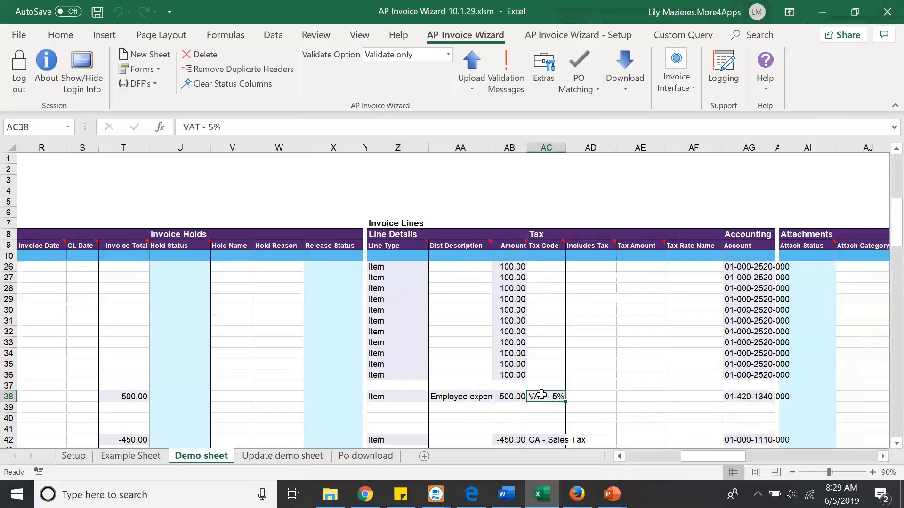
scroll(541, 395, down, 2)
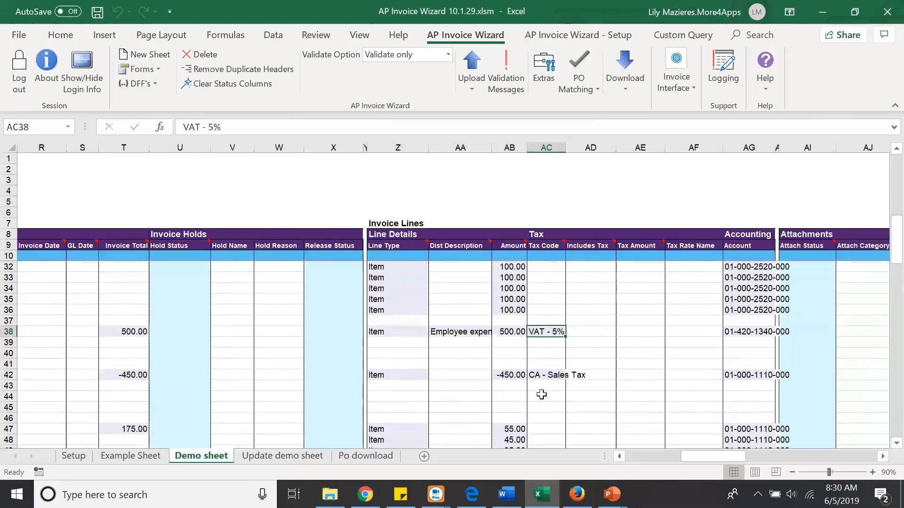
scroll(541, 395, down, 3)
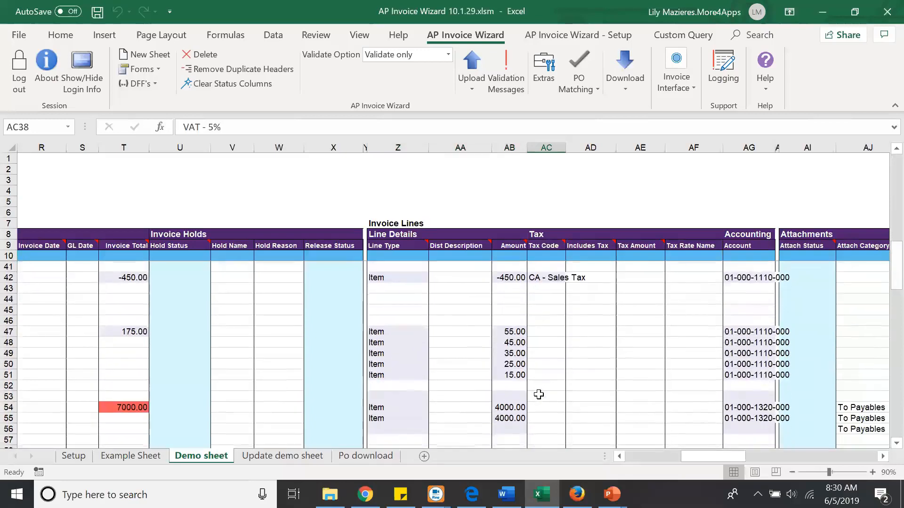
scroll(538, 394, down, 1)
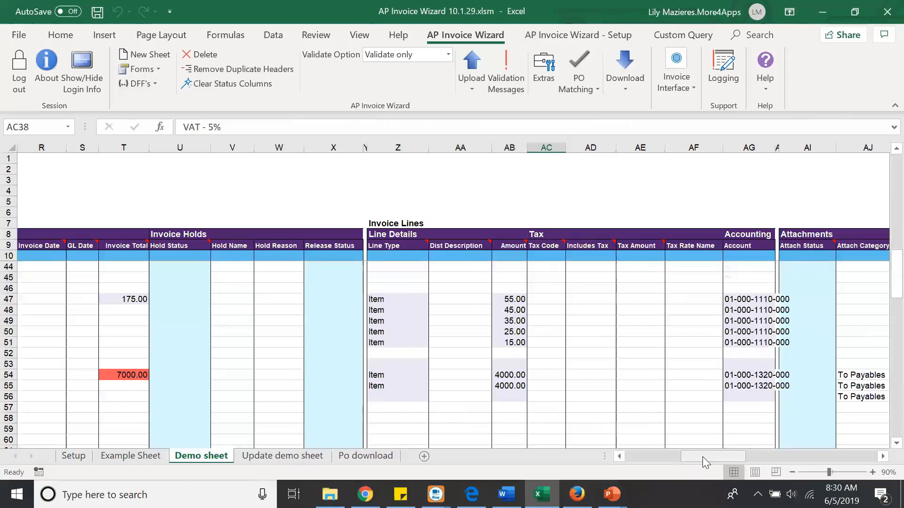
drag(703, 457, 661, 464)
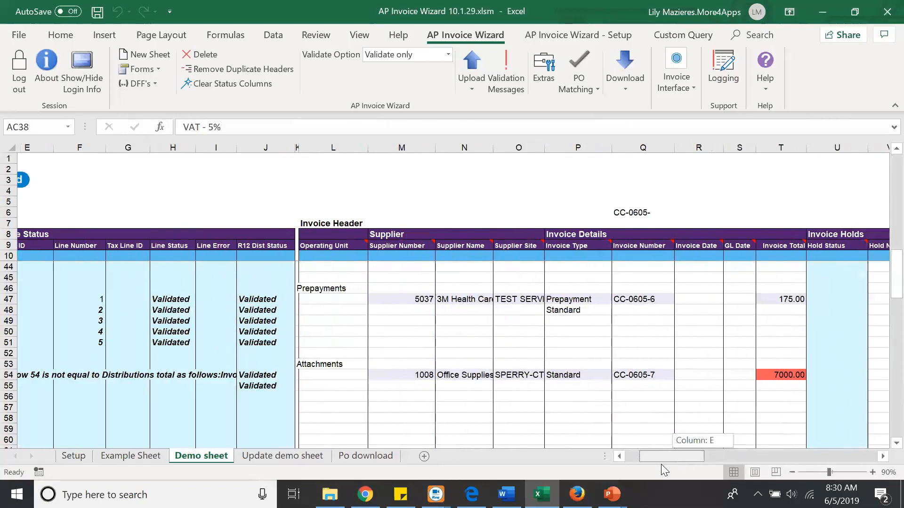
drag(661, 464, 661, 464)
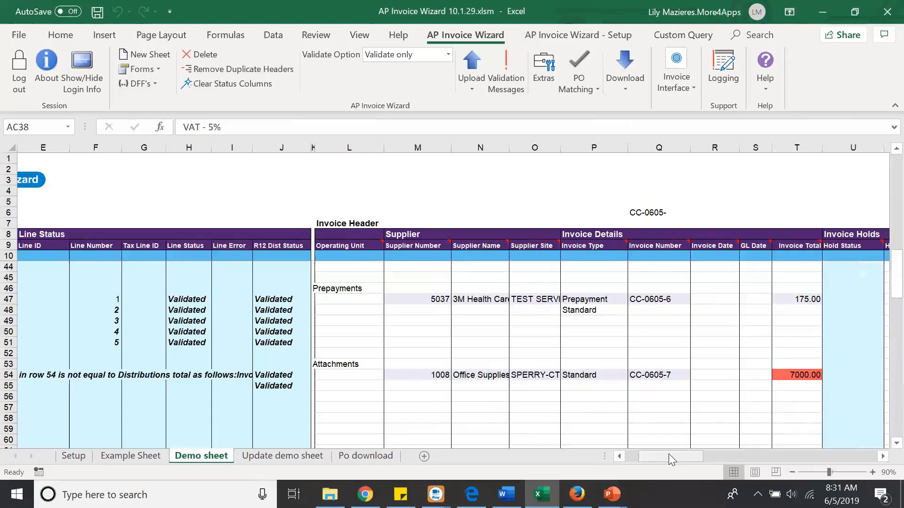
drag(668, 454, 668, 453)
scroll(612, 407, up, 1)
scroll(612, 407, down, 2)
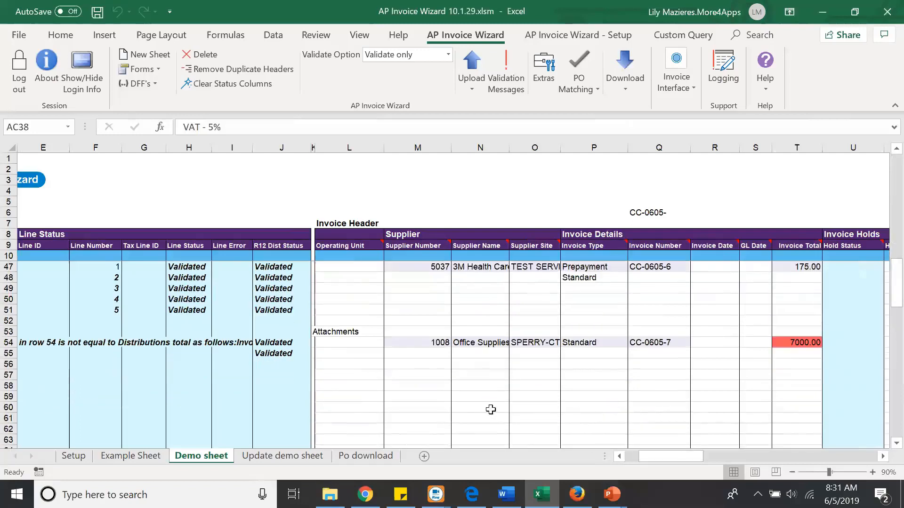
Open the Invoice Header form for a new invoice in row 59 and enter 123 test as the Invoice Number
click(426, 398)
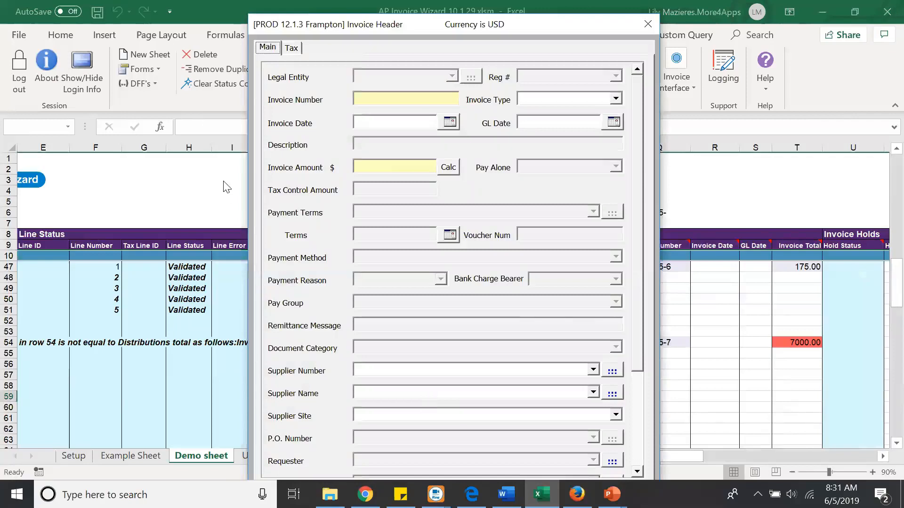
click(374, 100)
text(123 test)
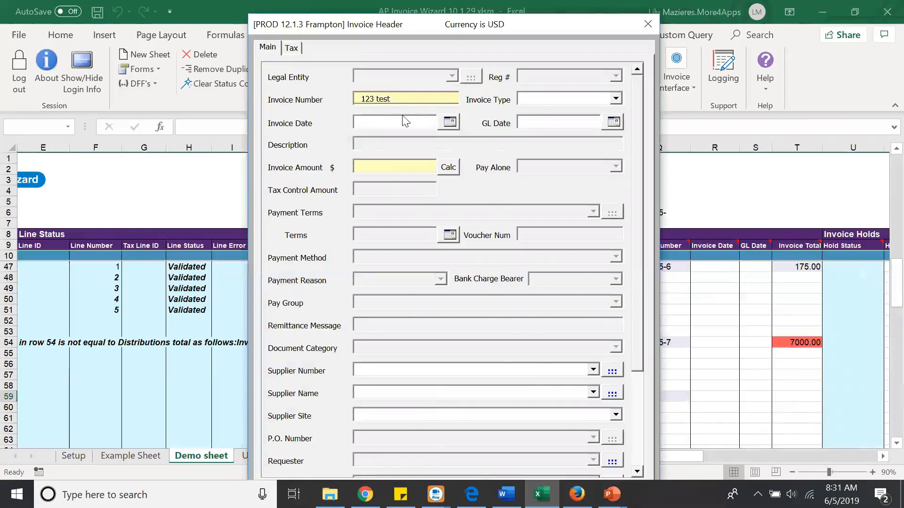
Search supplier names for Star% and select Star Gate Ltd as the invoice's supplier
drag(415, 33, 417, 11)
click(405, 221)
click(395, 356)
text(S)
click(618, 380)
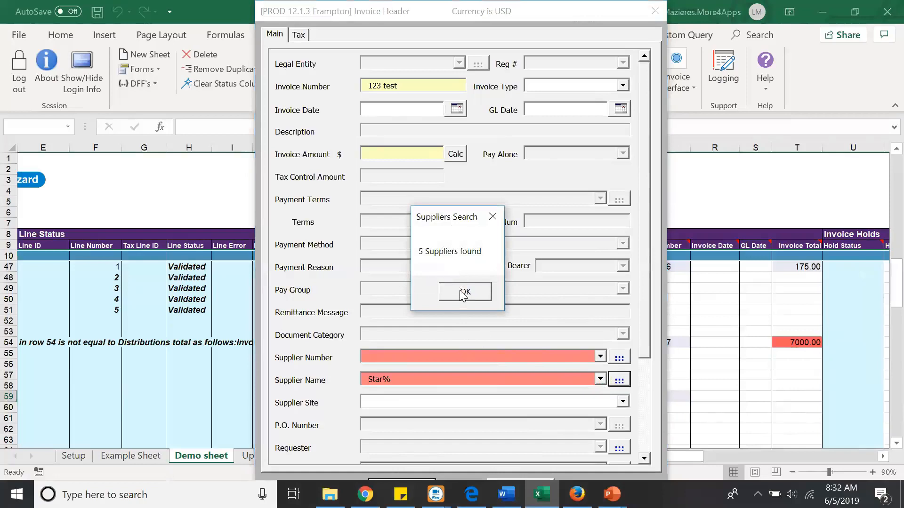
click(459, 292)
click(602, 381)
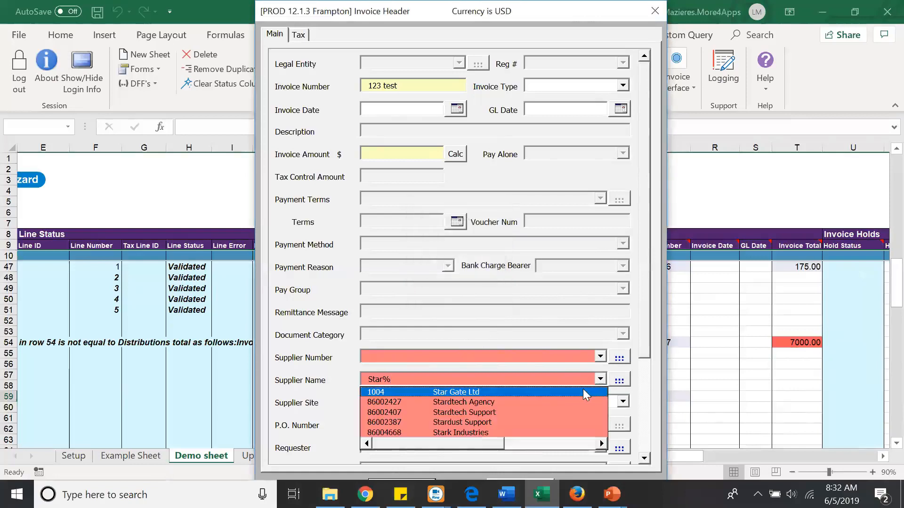
click(583, 390)
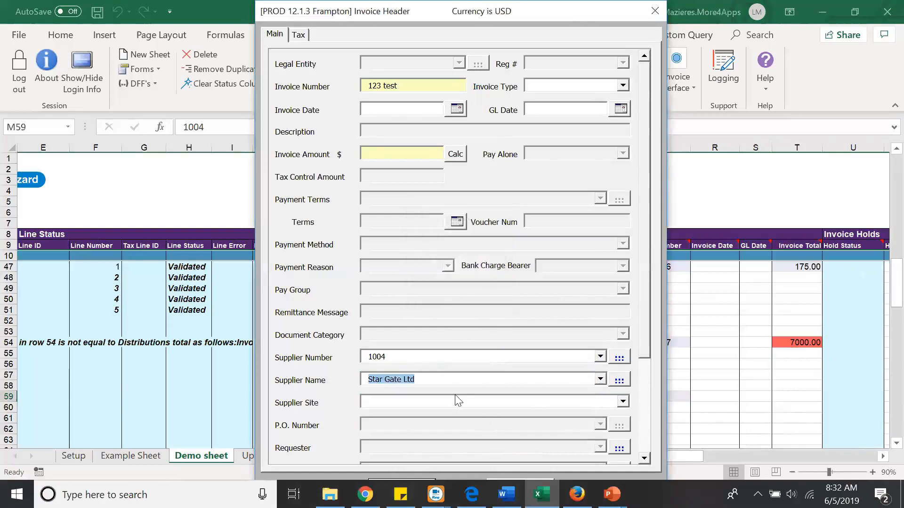
Set the Supplier Site to STAR GATE - PAY and look at the header form's Tax section before returning to Main
click(451, 401)
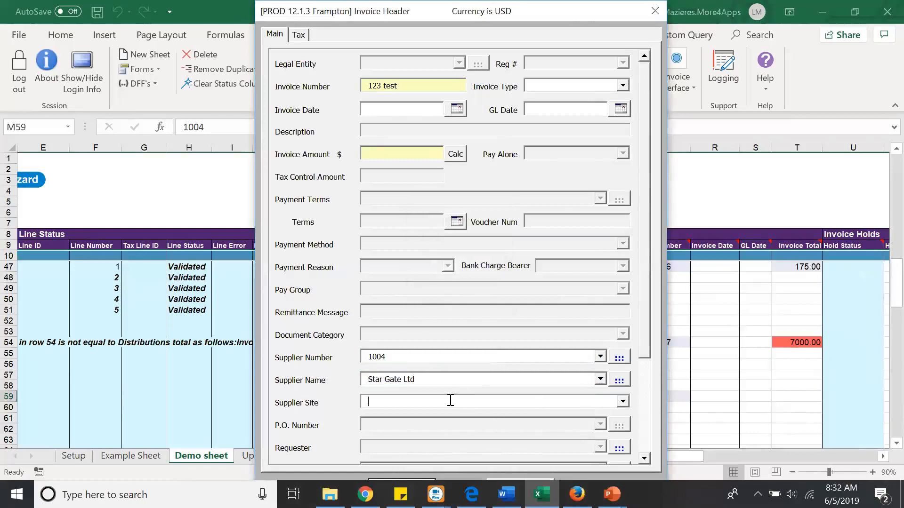
click(622, 401)
click(513, 424)
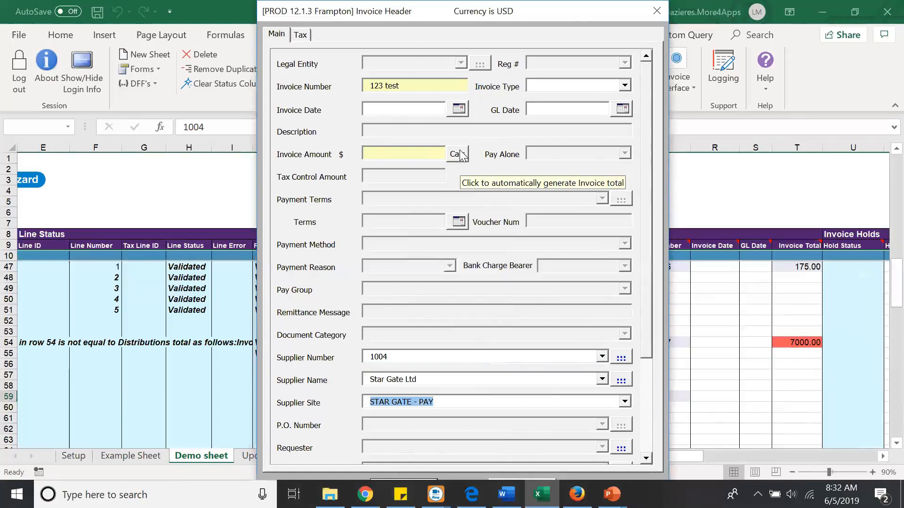
click(301, 35)
click(280, 37)
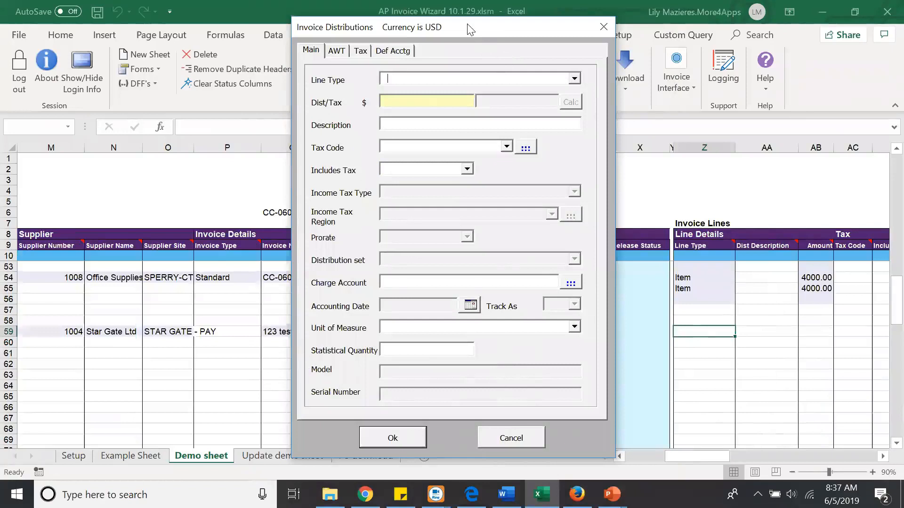
Set the new distribution line's Line Type to Item and its distribution amount to 100
drag(467, 24, 639, 8)
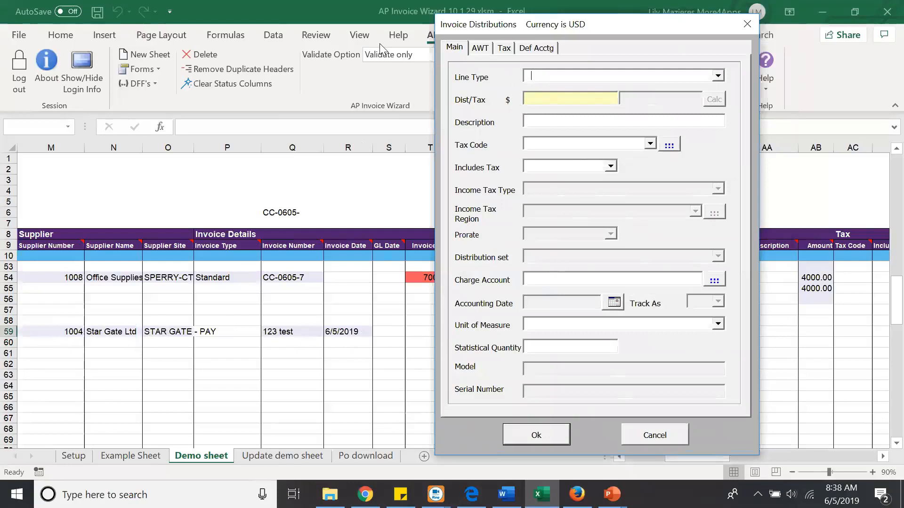
click(560, 96)
drag(521, 29, 420, 23)
click(618, 71)
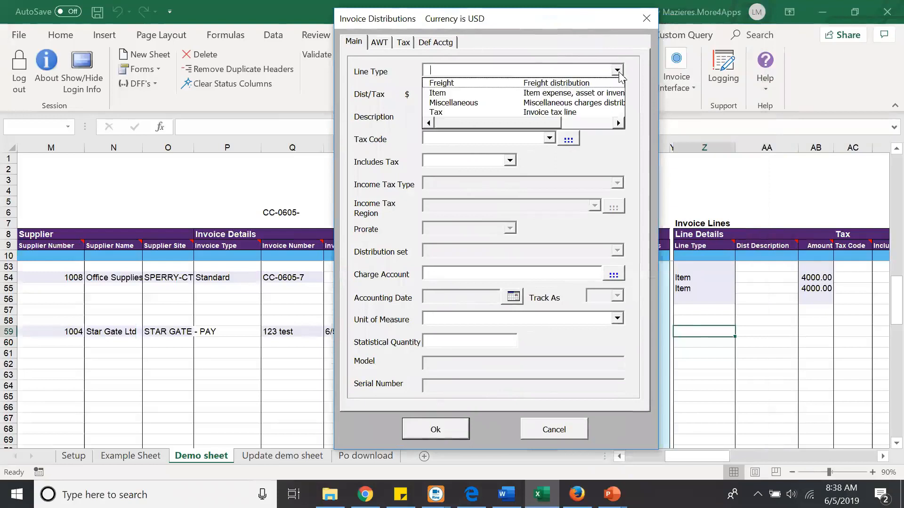
click(588, 93)
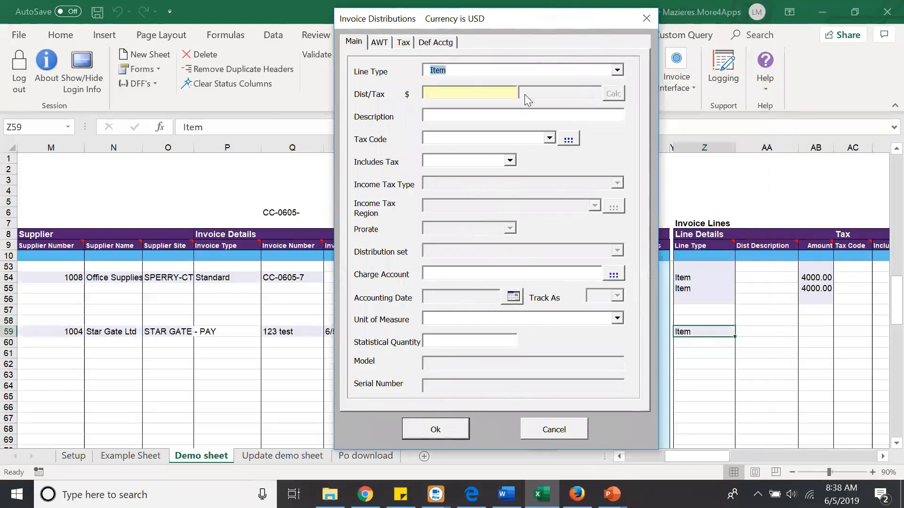
click(478, 92)
text(100)
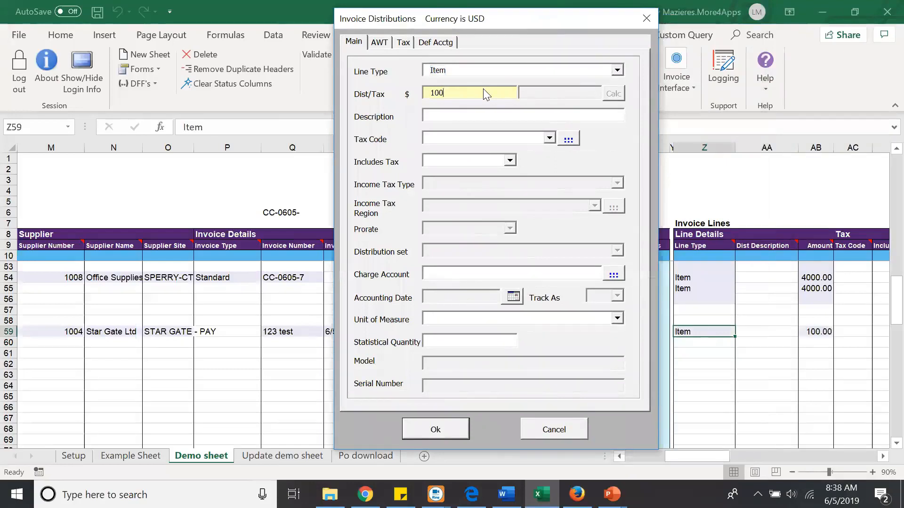
Search all tax codes with the % wildcard and select VAT - 15% as the line's Tax Code
click(476, 113)
text(%)
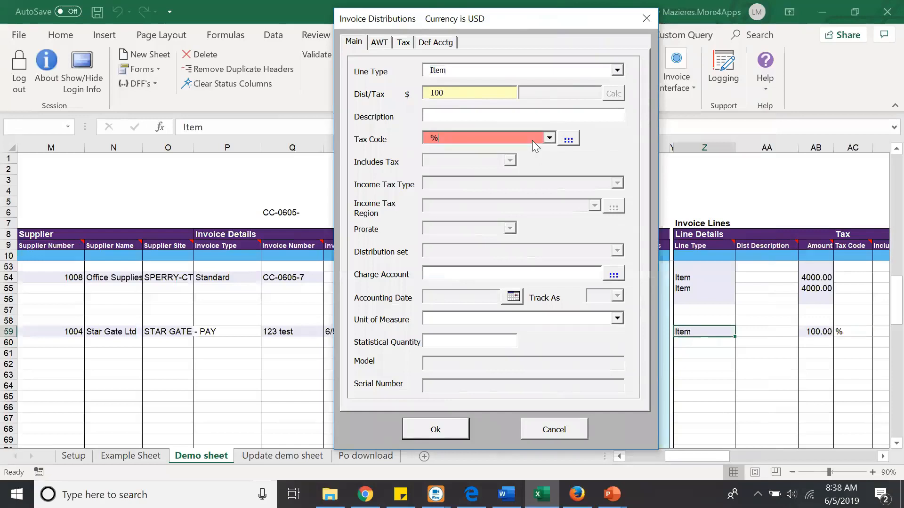
click(569, 139)
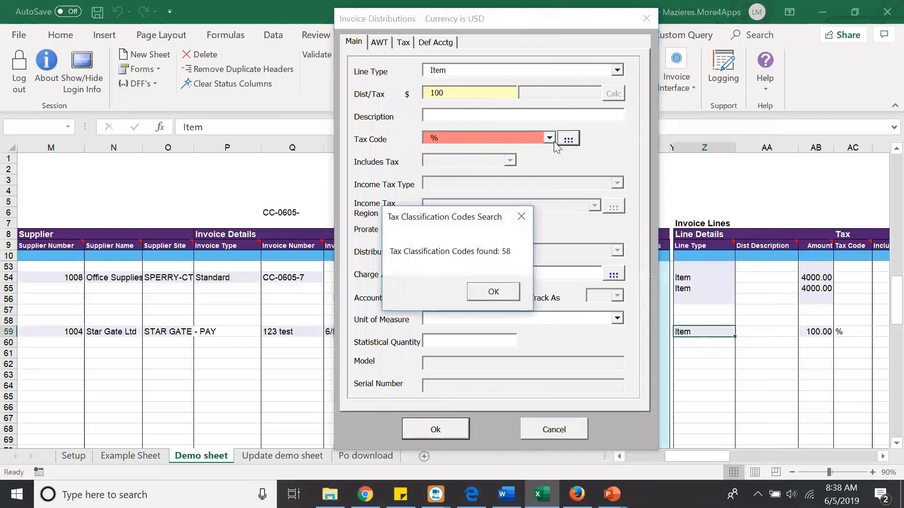
click(492, 293)
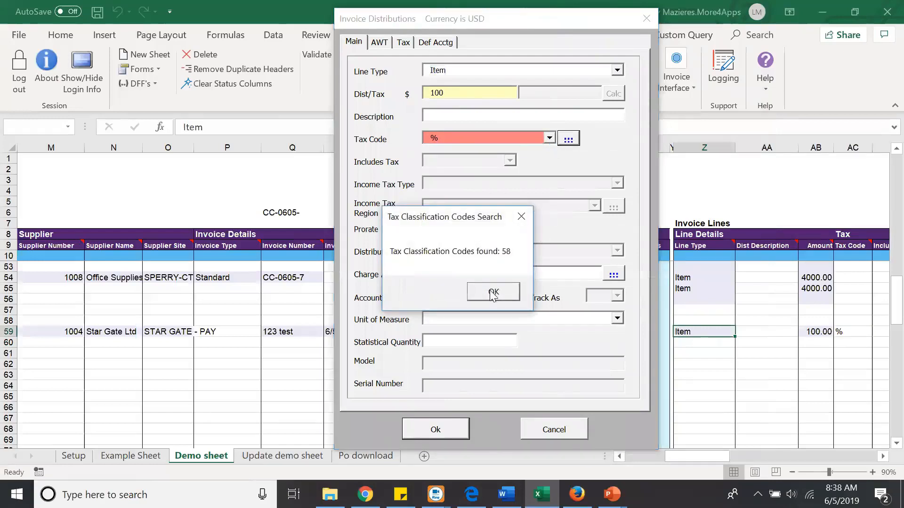
click(549, 138)
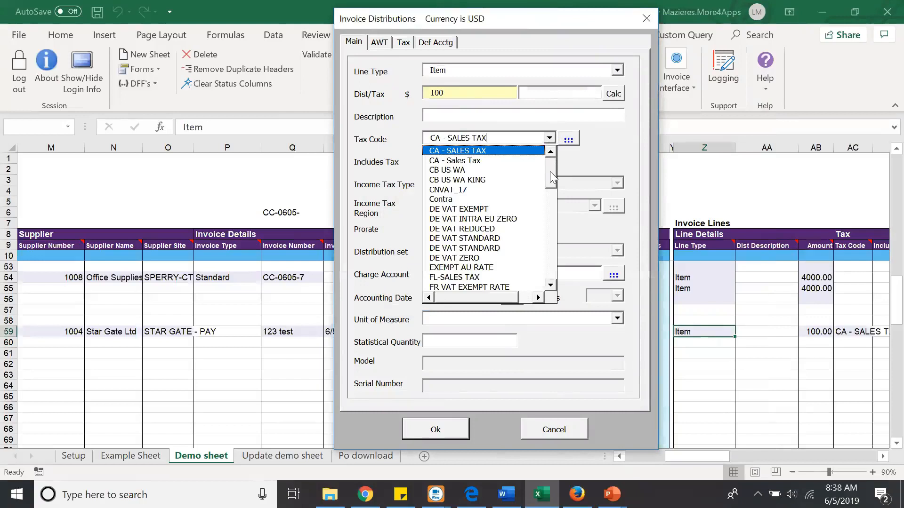
drag(550, 171, 559, 260)
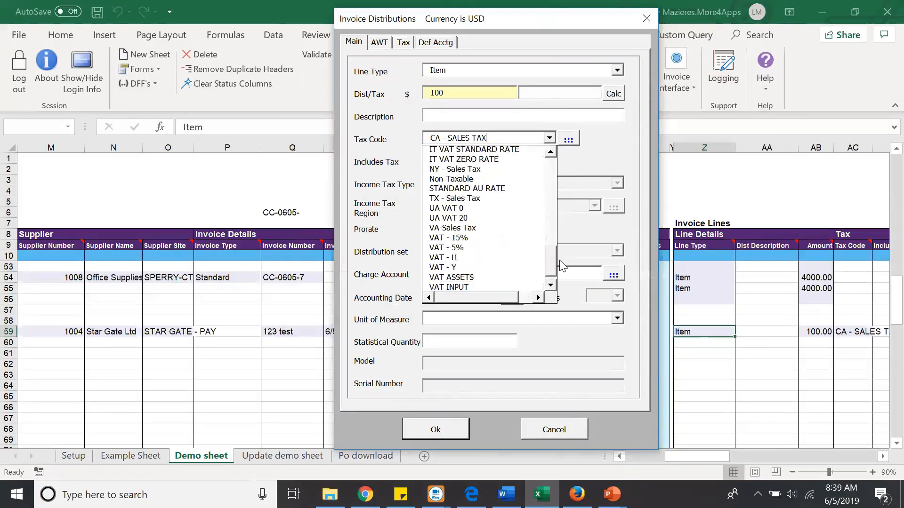
click(484, 238)
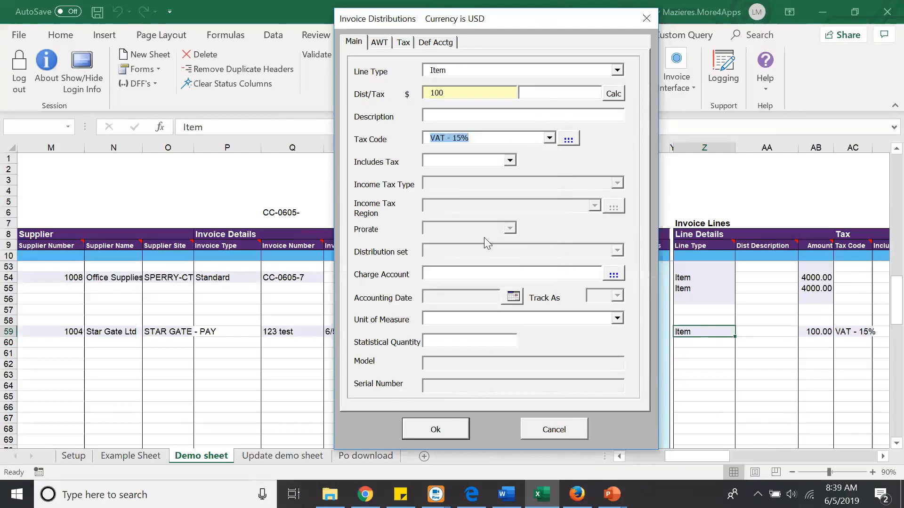
Set Includes Tax to No for the 100 distribution line
click(510, 161)
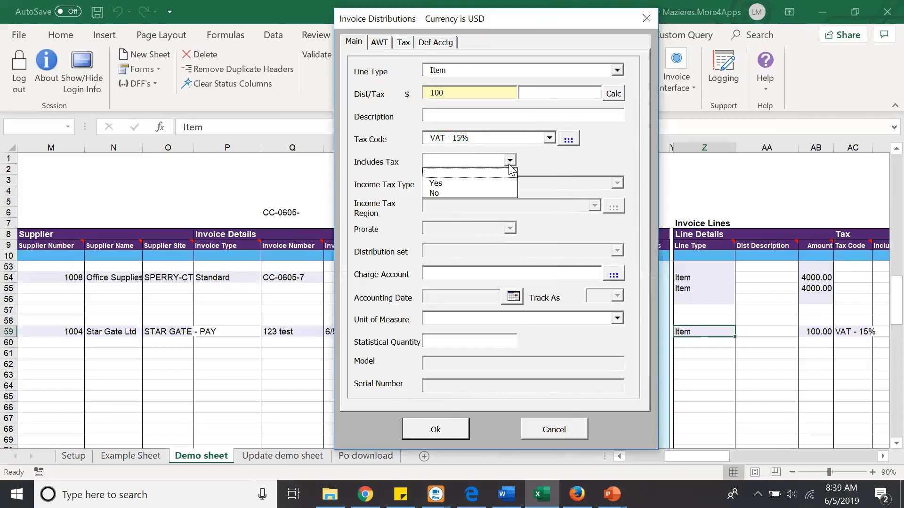
drag(449, 94, 425, 102)
click(510, 161)
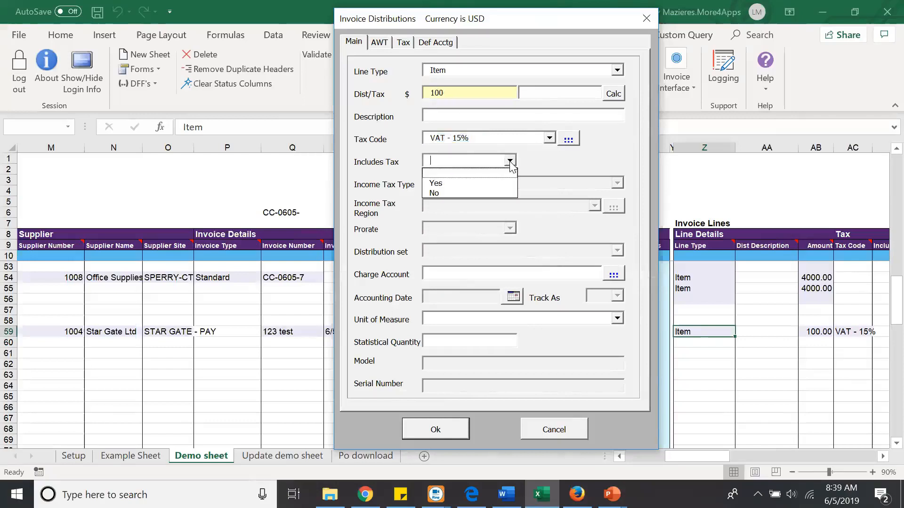
click(475, 192)
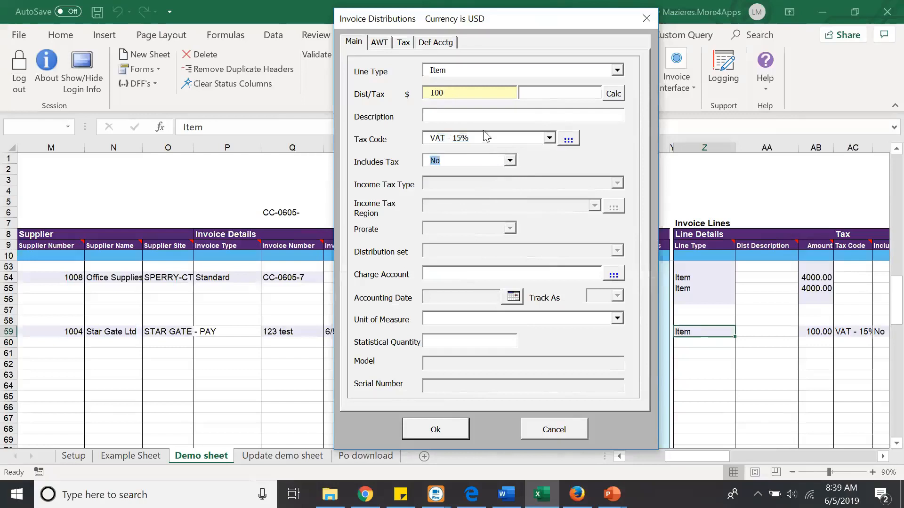
click(452, 102)
double_click(452, 104)
click(480, 138)
Look through the AWT, Tax and Def Acctg sections of the distributions form, return to Main and accept the line
click(378, 42)
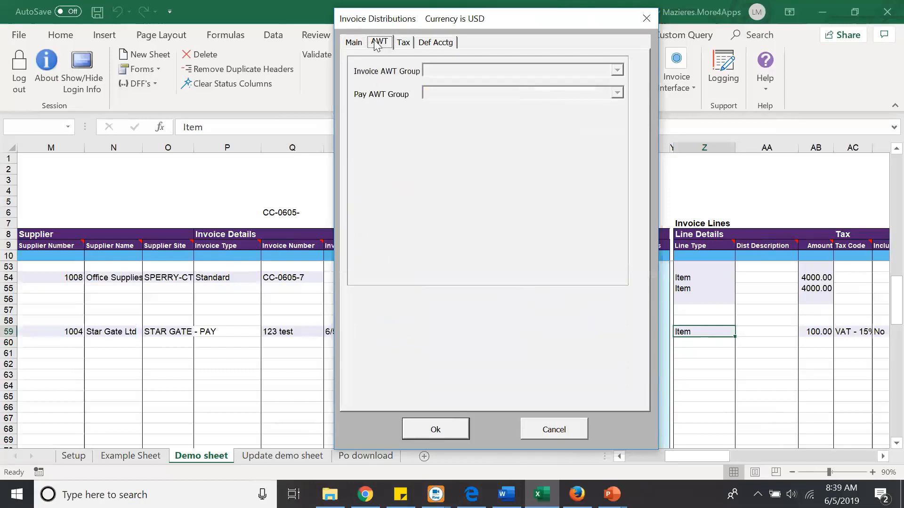
click(402, 44)
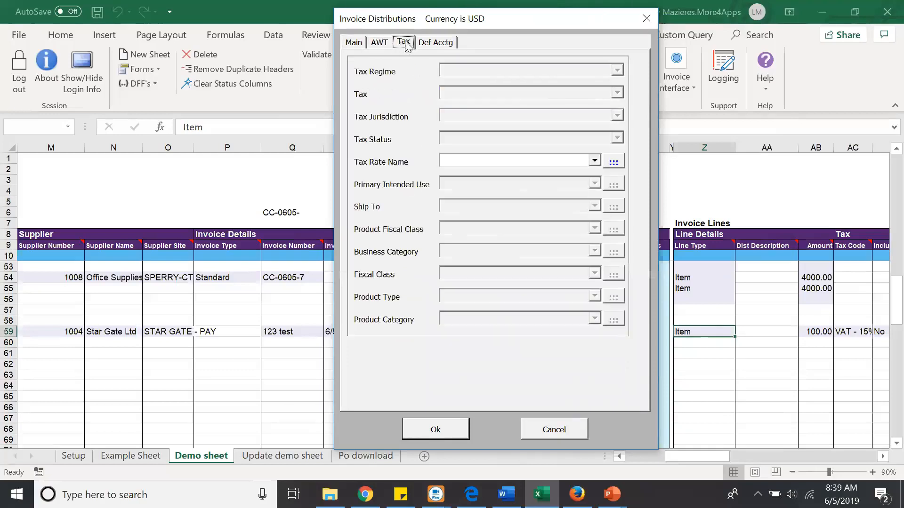
click(429, 46)
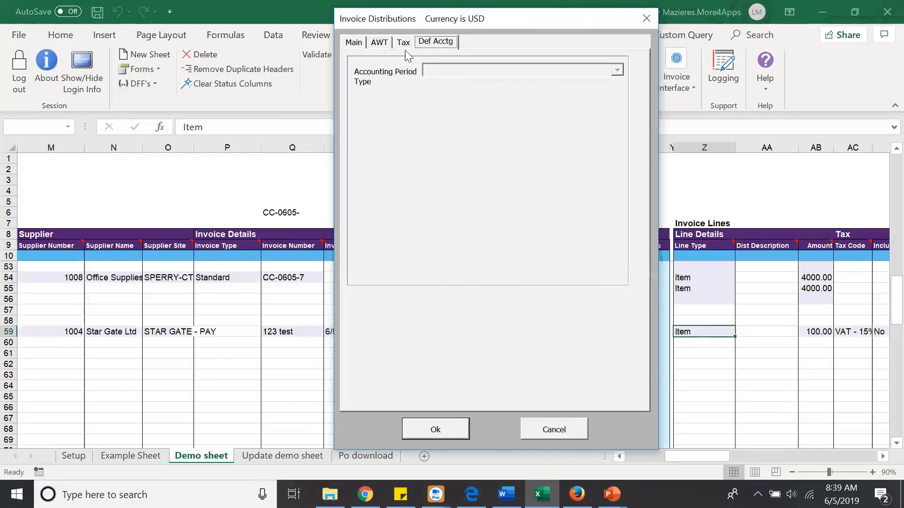
click(404, 45)
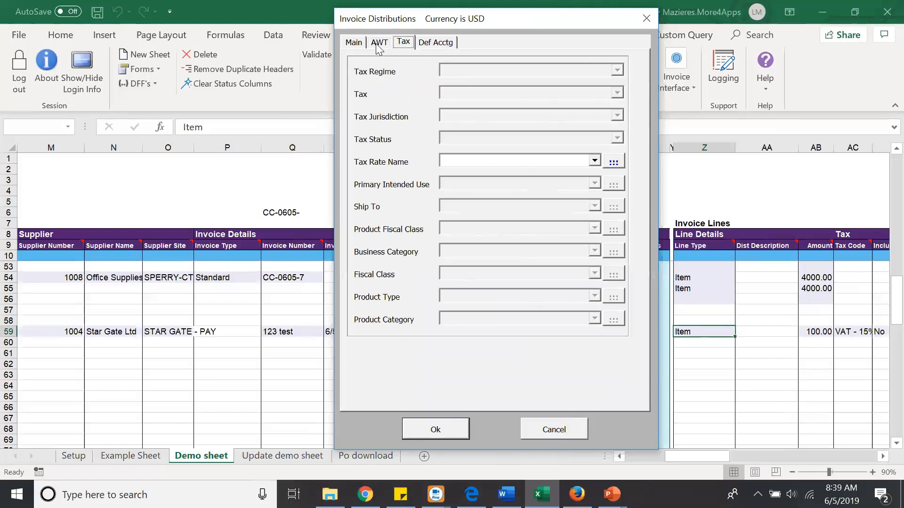
click(378, 47)
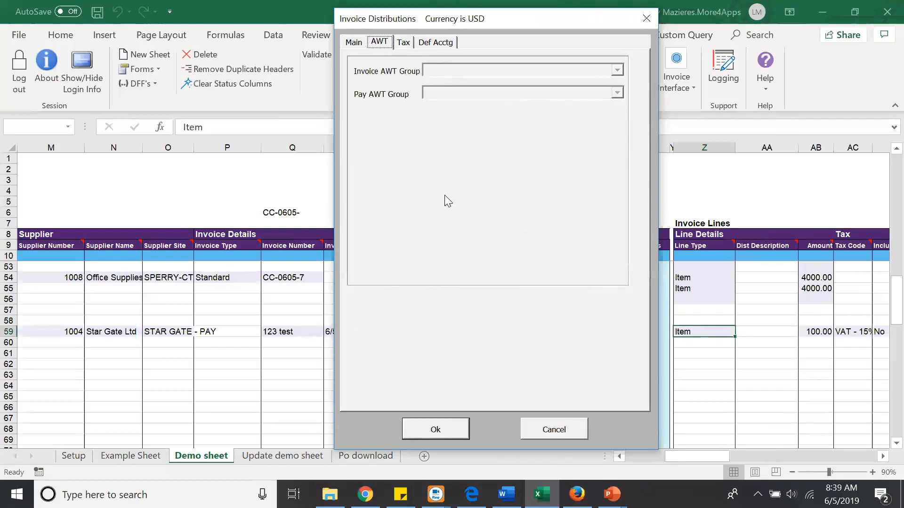
click(354, 44)
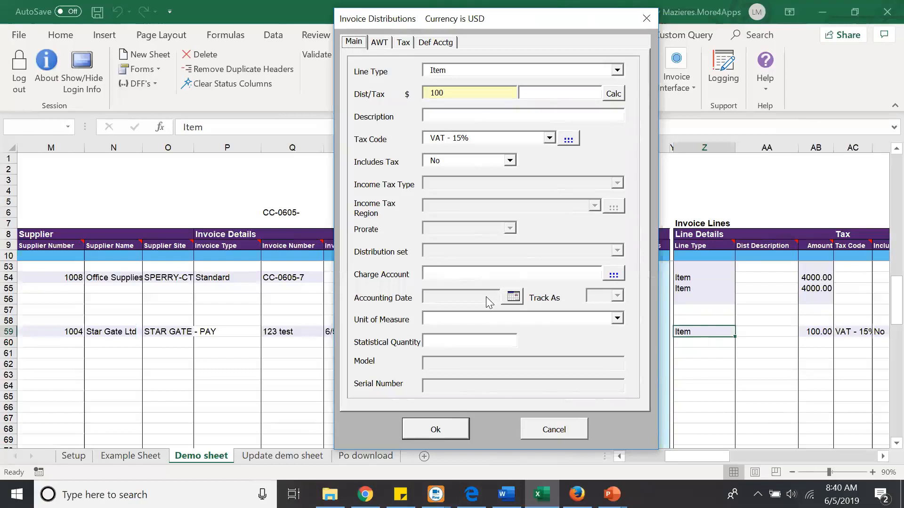
click(427, 432)
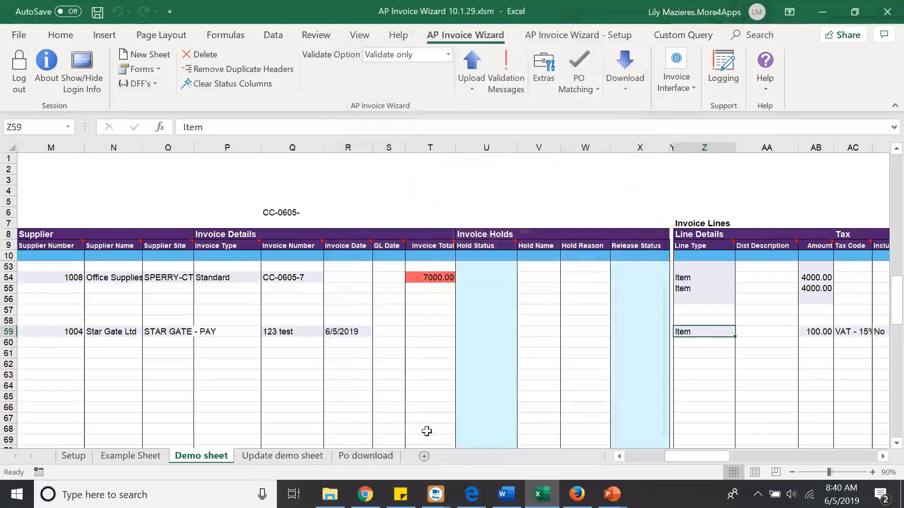
Enter CALC as the Invoice Total of the new invoice in cell T59
click(423, 330)
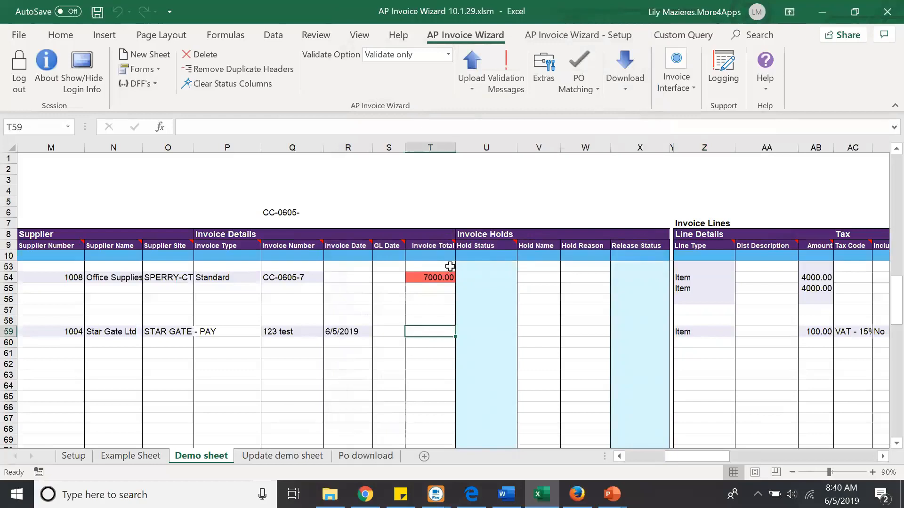
text(CALC)
key(Return)
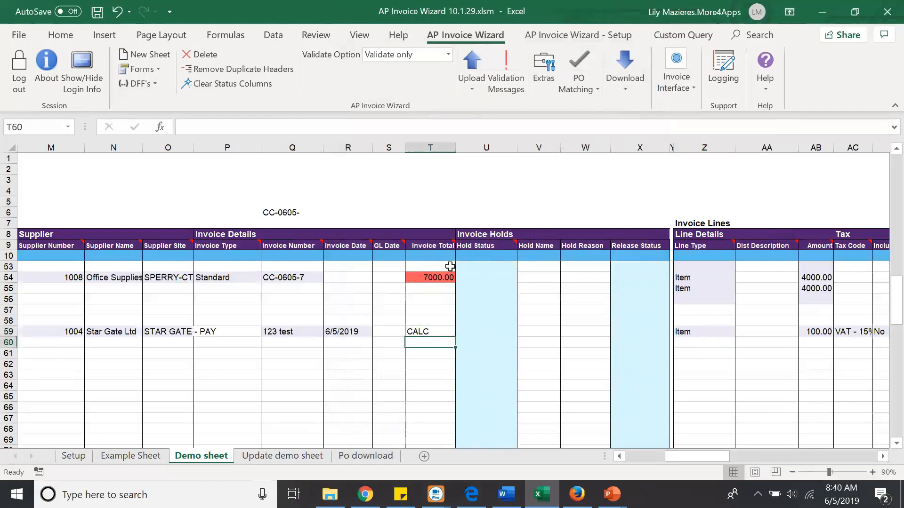
Try CALC as the default Invoice Total in cell T10 of the blue defaults row, and clear it again
drag(718, 458, 678, 469)
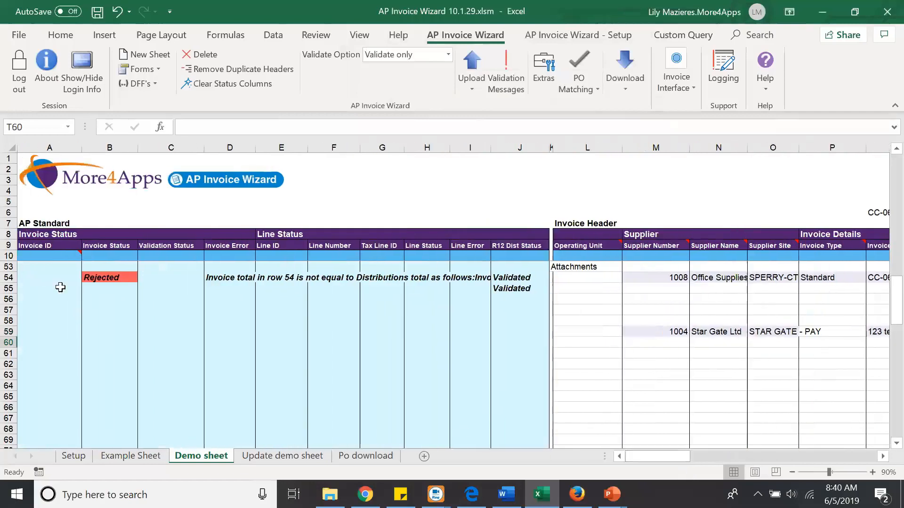
click(10, 256)
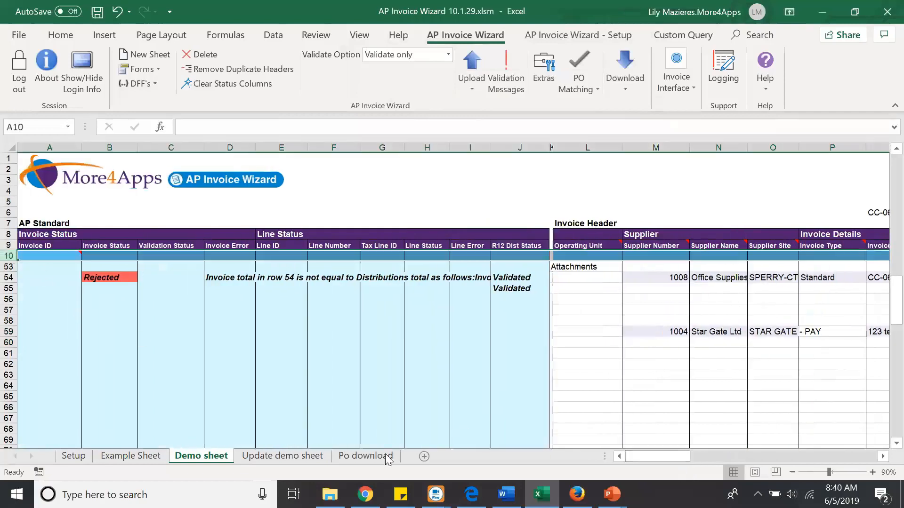
drag(668, 456, 700, 452)
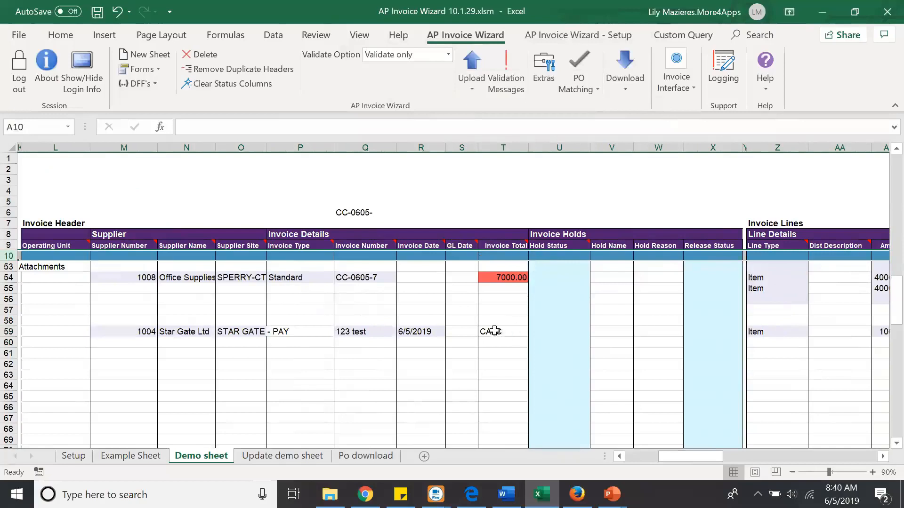
click(490, 255)
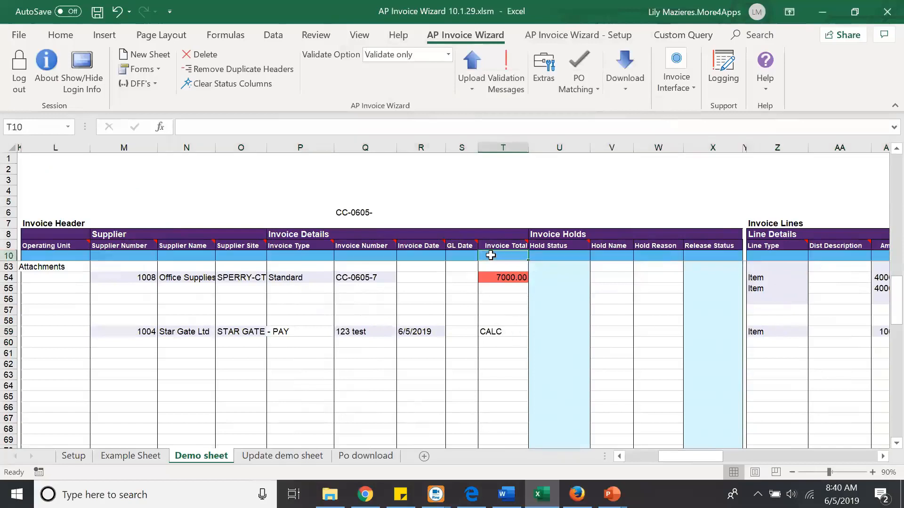
text(CALC)
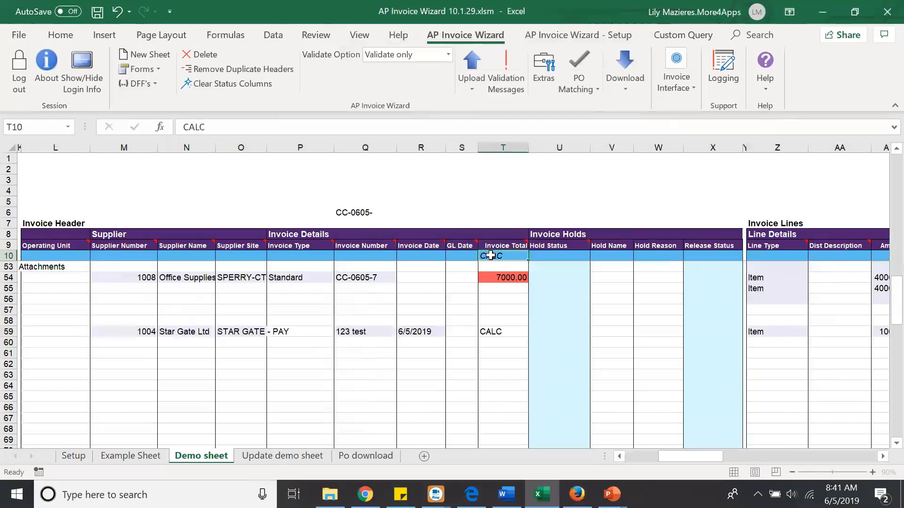
key(Return)
click(490, 255)
key(ctrl+i)
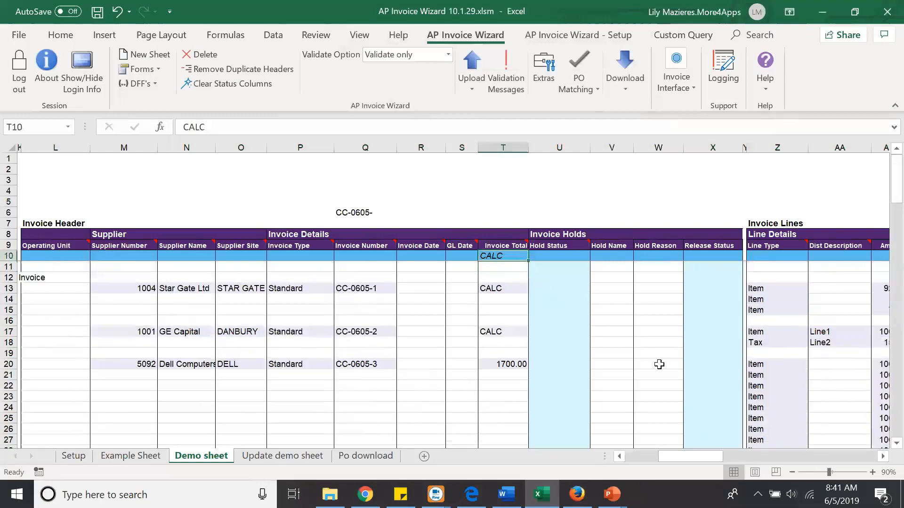
key(Delete)
Review the row 59 invoice's header and line values, and open its Invoice Header form from the Invoice Total cell
scroll(540, 372, down, 12)
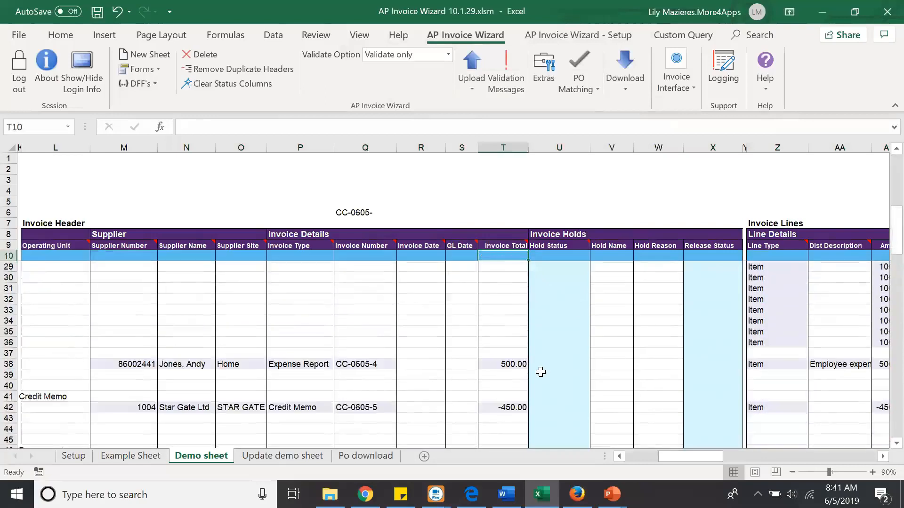
scroll(535, 374, down, 1)
click(499, 365)
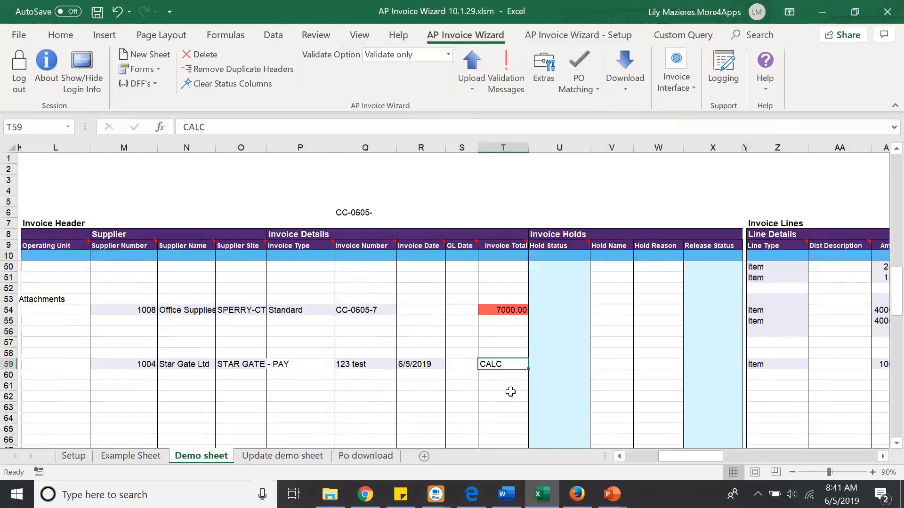
drag(678, 457, 687, 453)
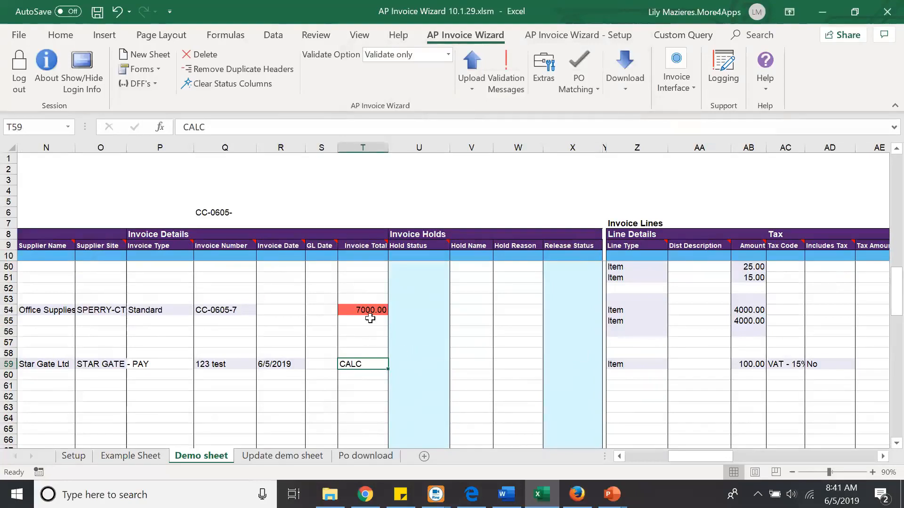
key(ctrl+c)
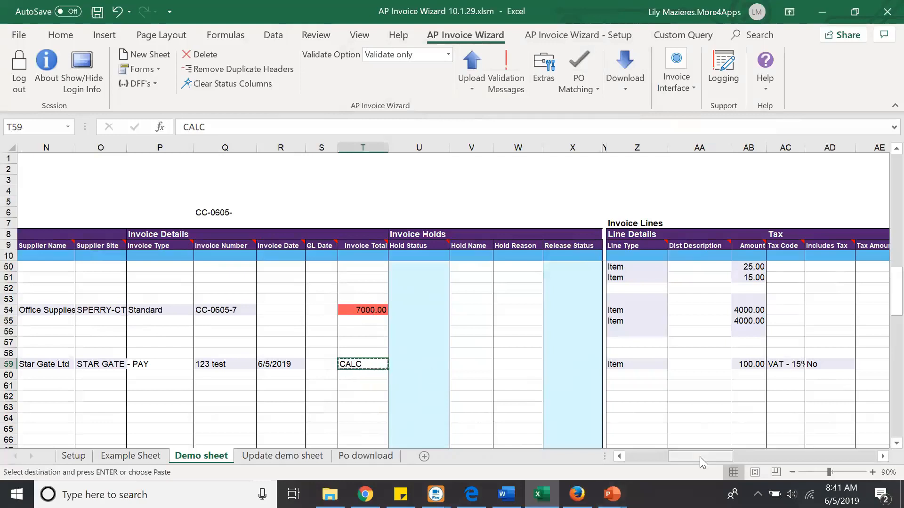
drag(699, 457, 678, 463)
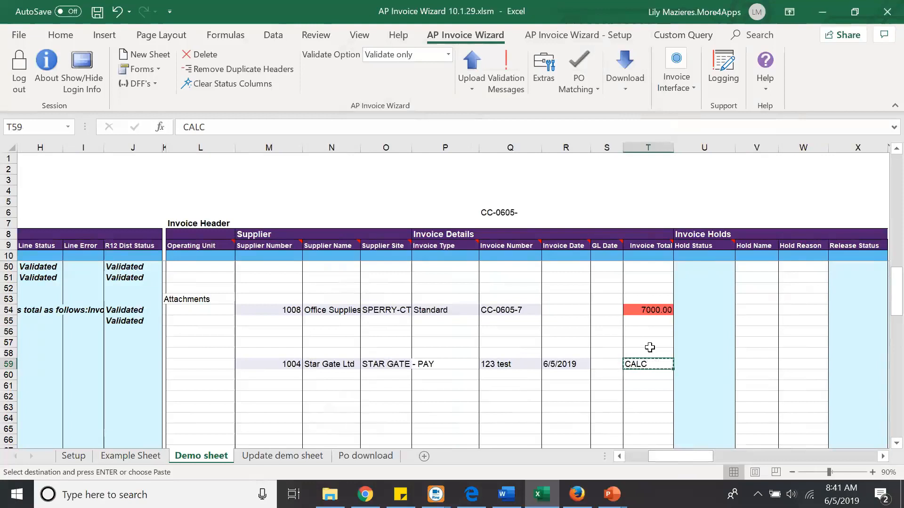
drag(677, 459, 661, 462)
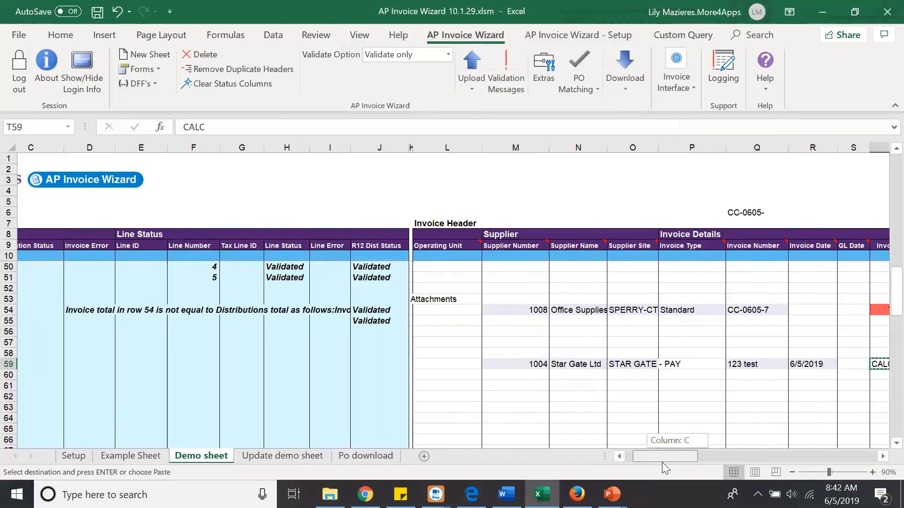
drag(662, 463, 673, 458)
double_click(726, 363)
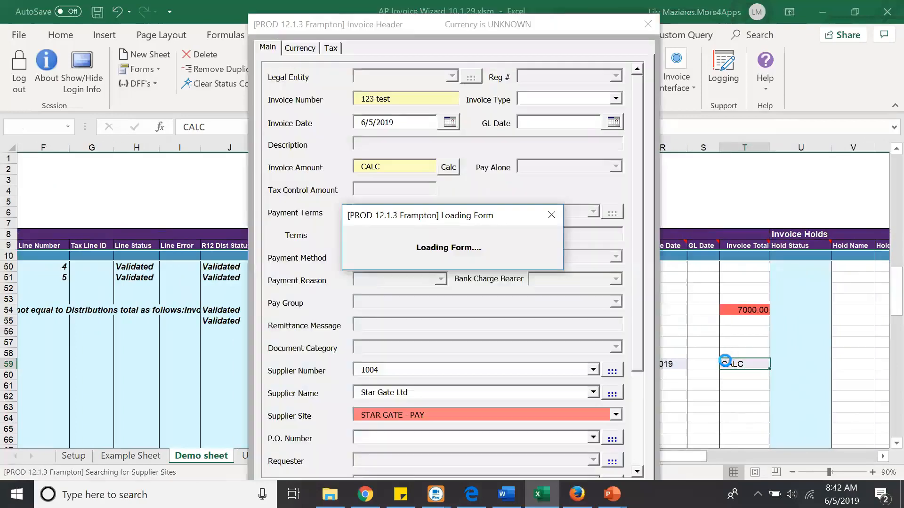
Try to recalculate the cleared Invoice Amount in the header form, continuing validation without further messages
double_click(376, 169)
key(BackSpace)
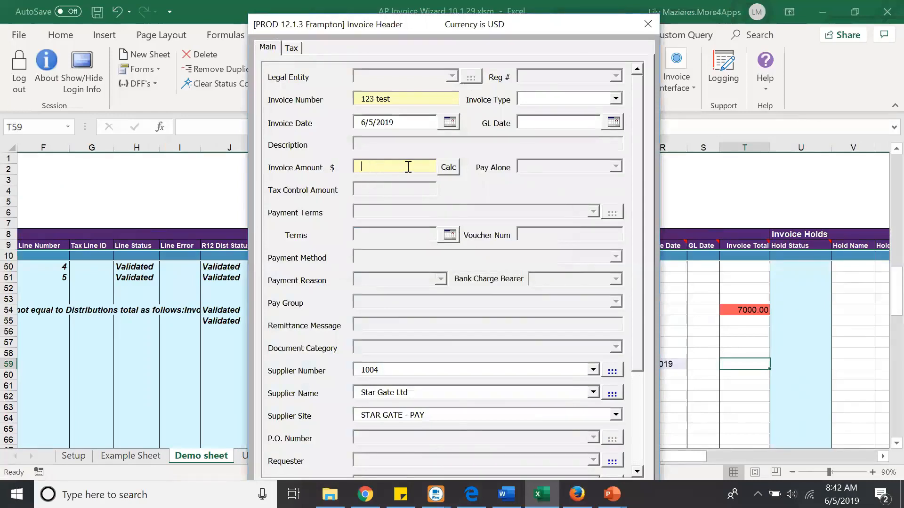
click(447, 168)
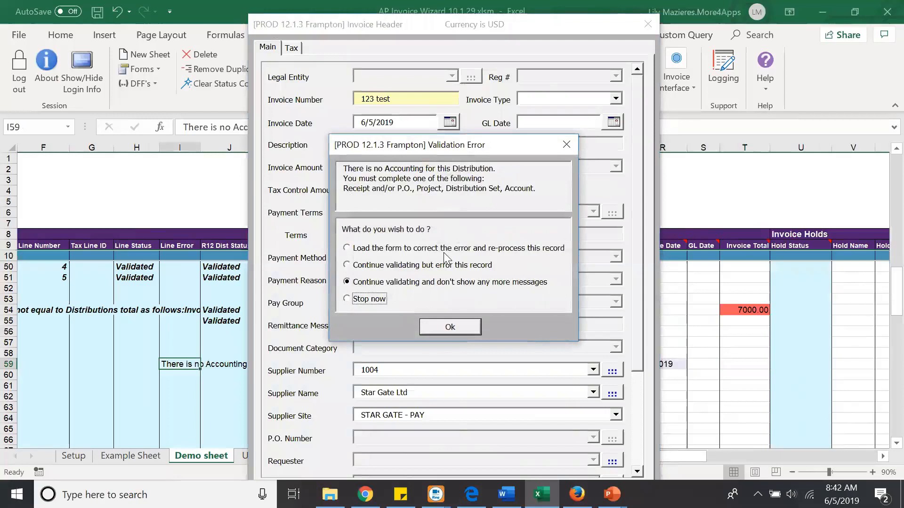
click(453, 326)
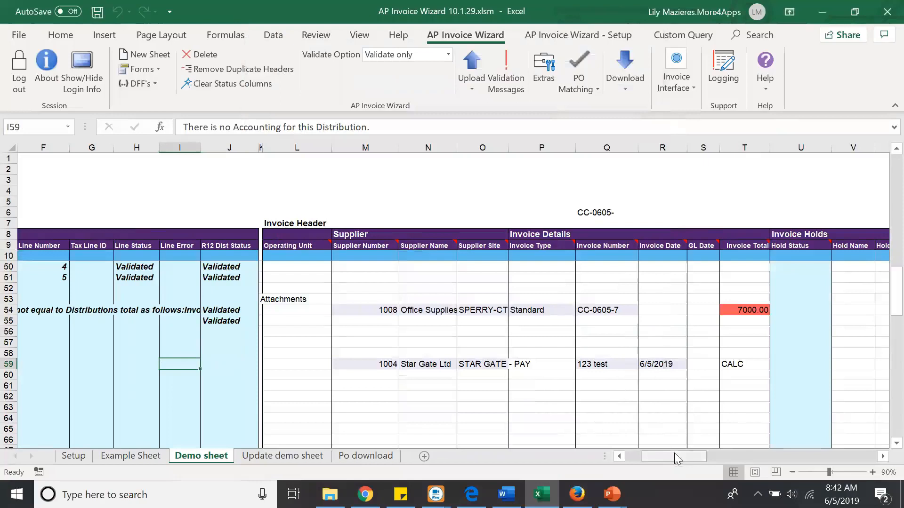
drag(674, 453, 737, 466)
click(410, 321)
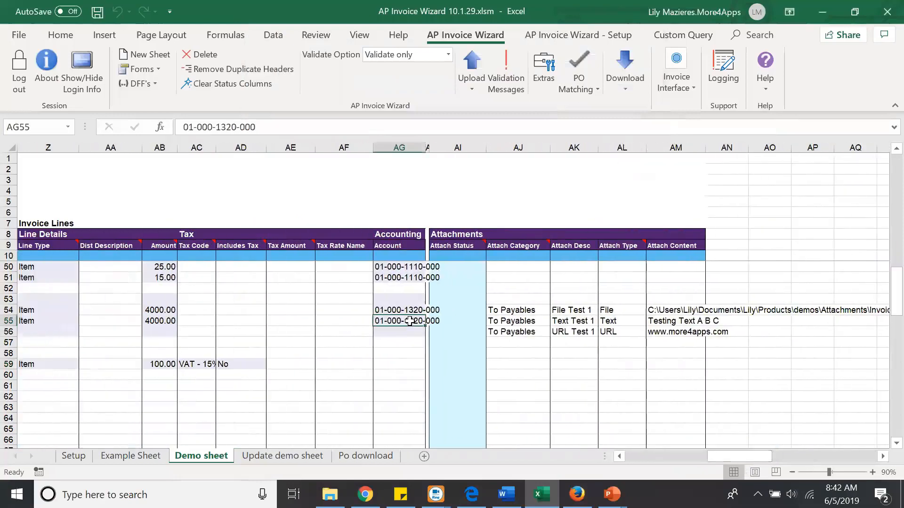
key(ctrl+c)
click(405, 366)
key(ctrl+v)
Open the Invoice Header form for row 59, set the Invoice Amount to 100 and run its calculation
drag(709, 456, 650, 455)
click(565, 363)
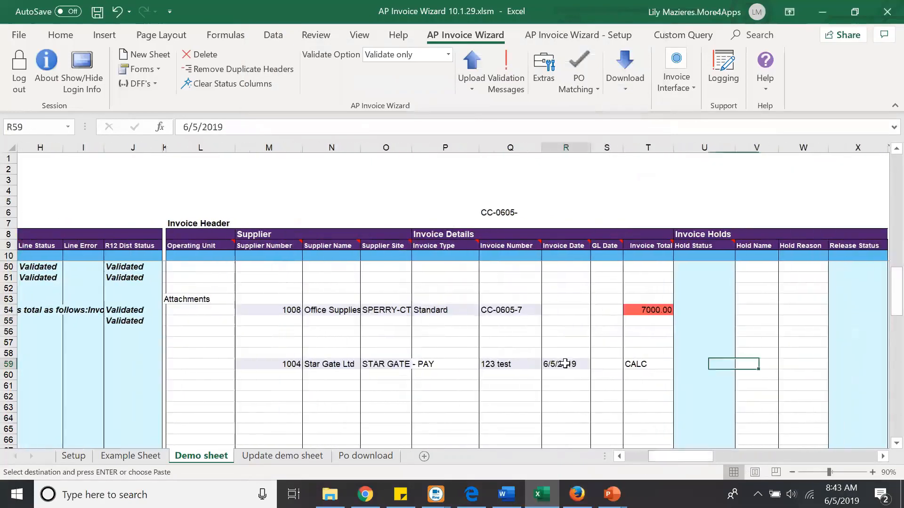
click(517, 292)
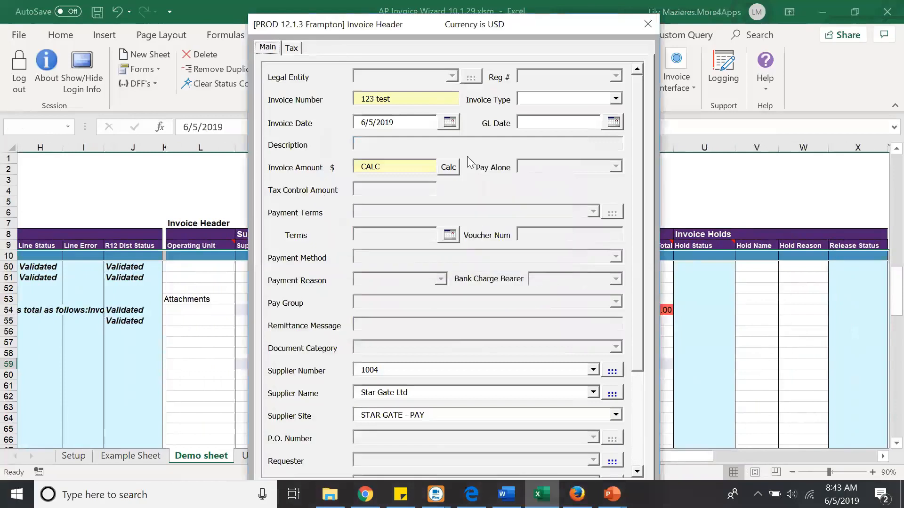
click(397, 165)
drag(397, 165, 355, 170)
text(100)
click(444, 168)
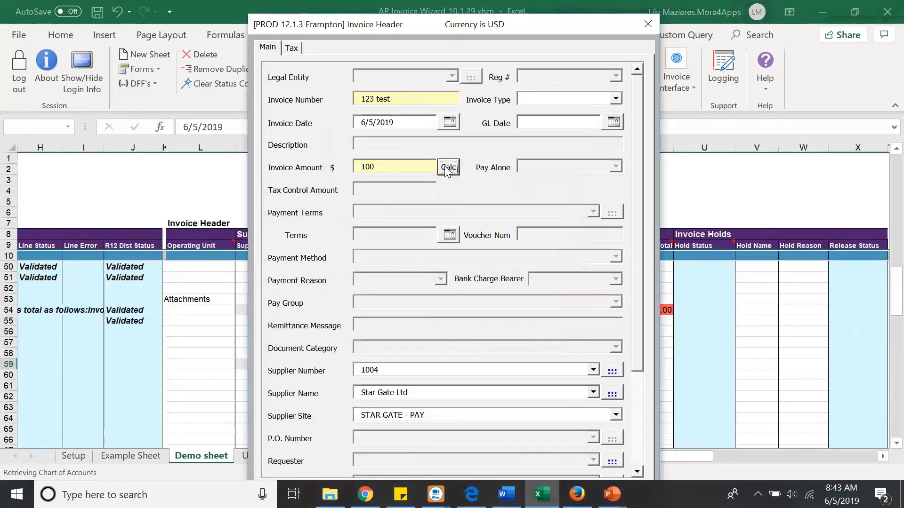
Move the Invoice Header form aside and accept it to write the invoice amount back to row 59
double_click(370, 170)
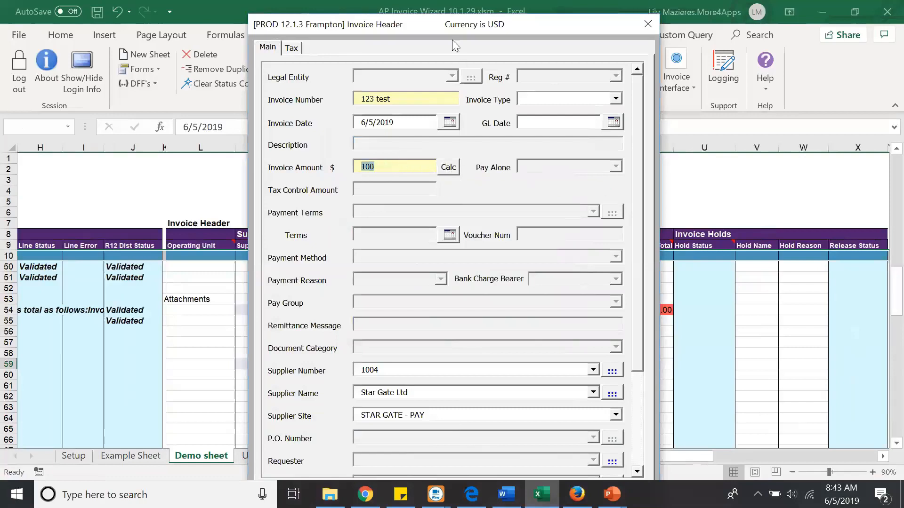
drag(419, 24, 319, 11)
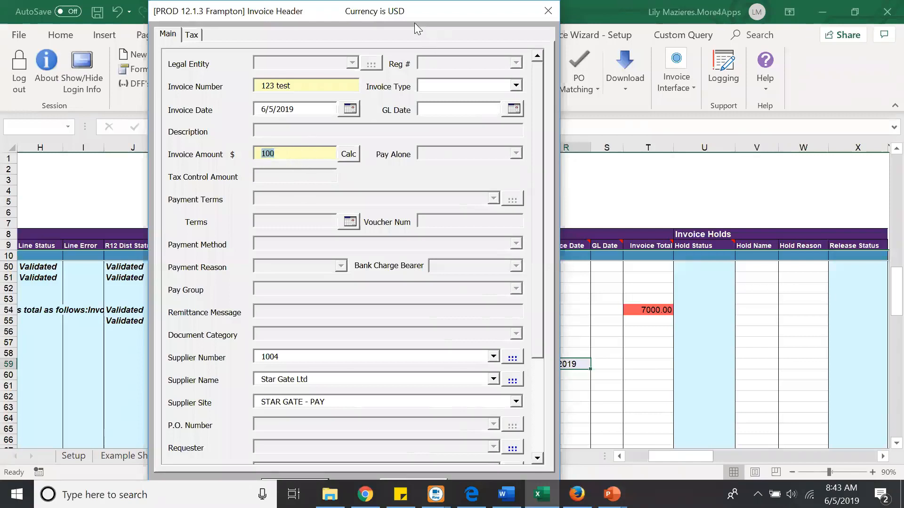
drag(415, 23, 408, 22)
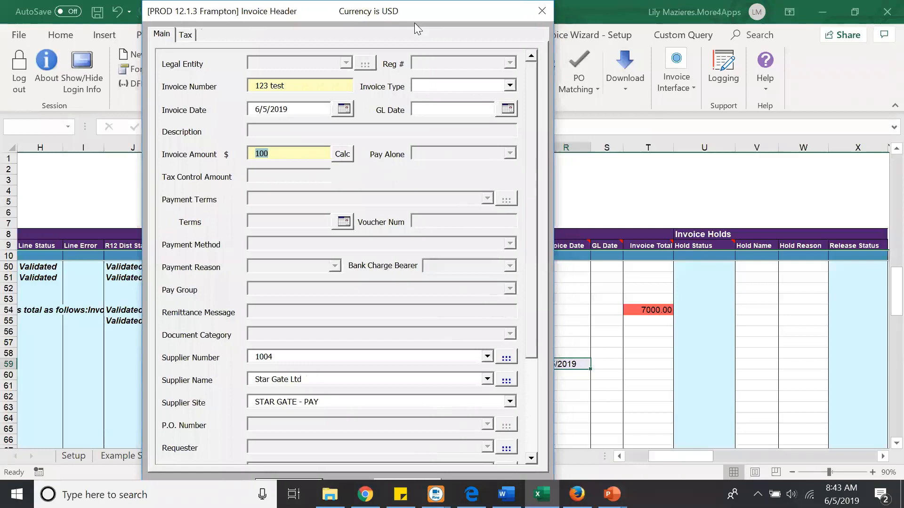
click(308, 481)
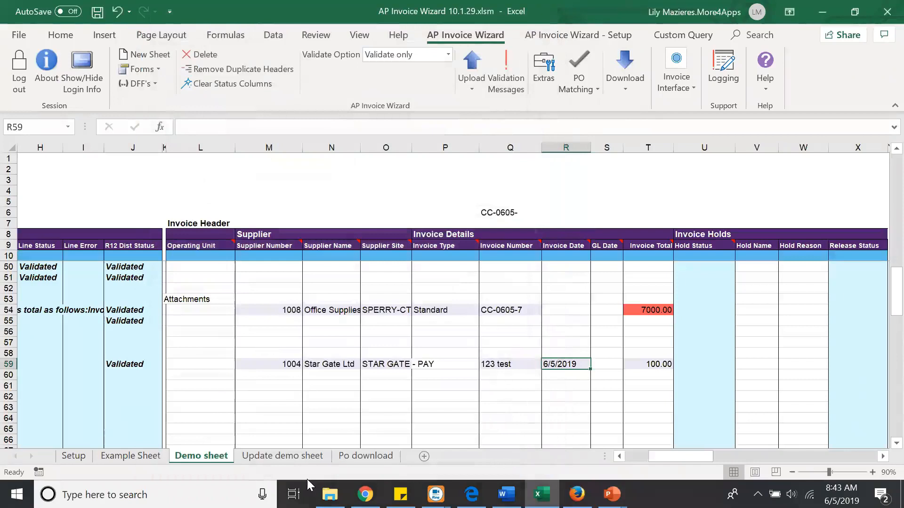
Set the Invoice Total of invoice CC-0605-7 in cell T54 to 8000
drag(700, 460, 670, 469)
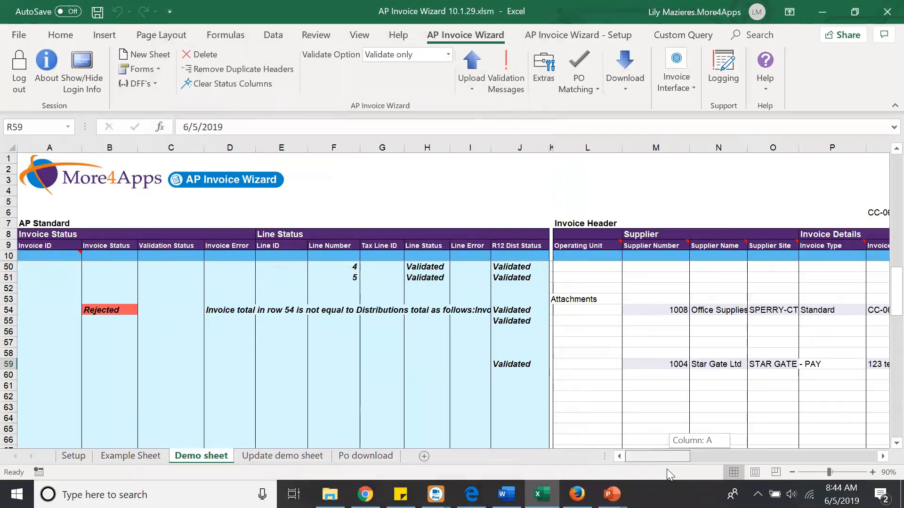
drag(667, 470, 687, 465)
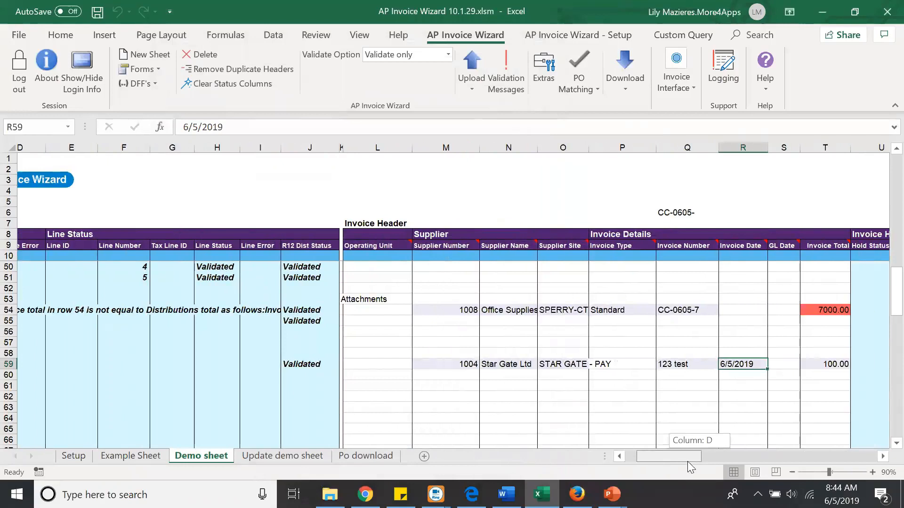
drag(687, 463, 701, 458)
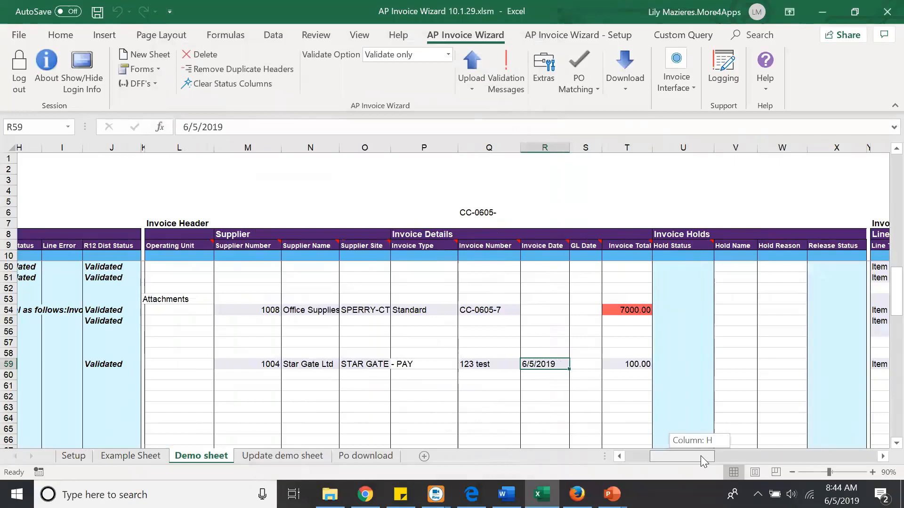
drag(700, 457, 725, 449)
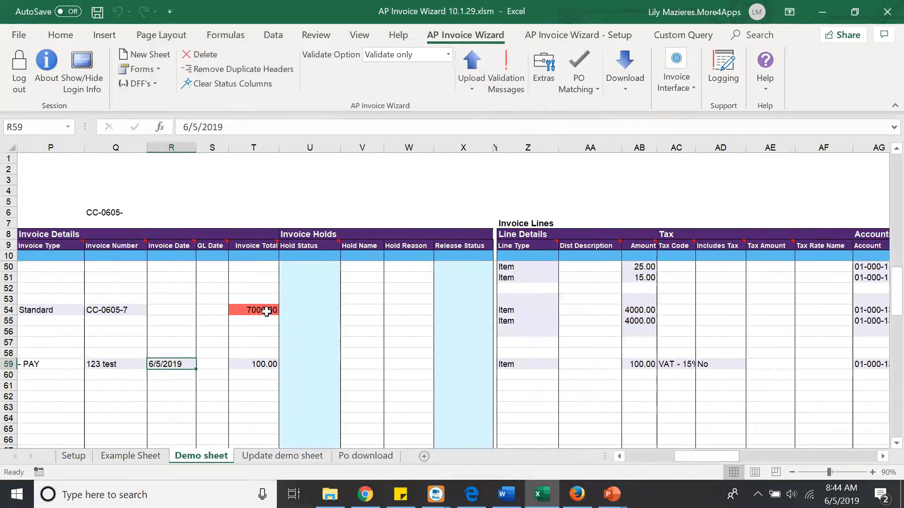
click(266, 311)
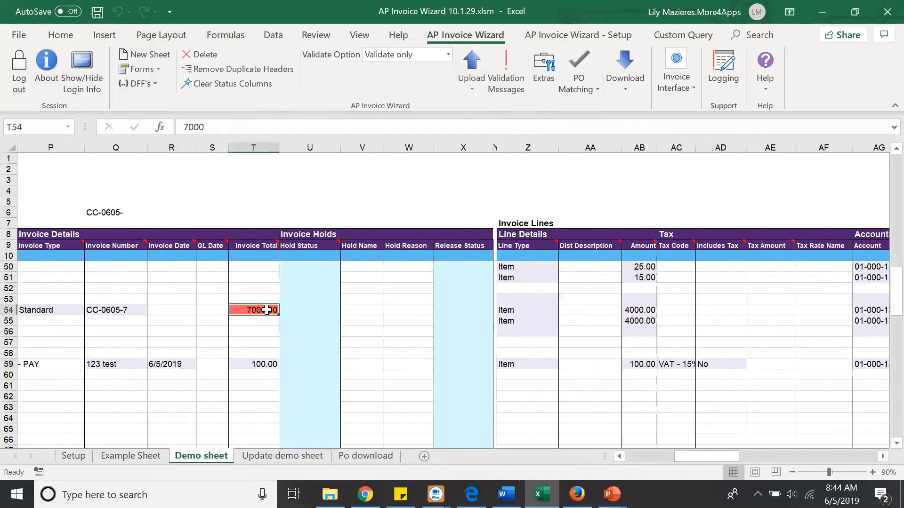
click(186, 126)
key(Delete)
text(8)
key(Return)
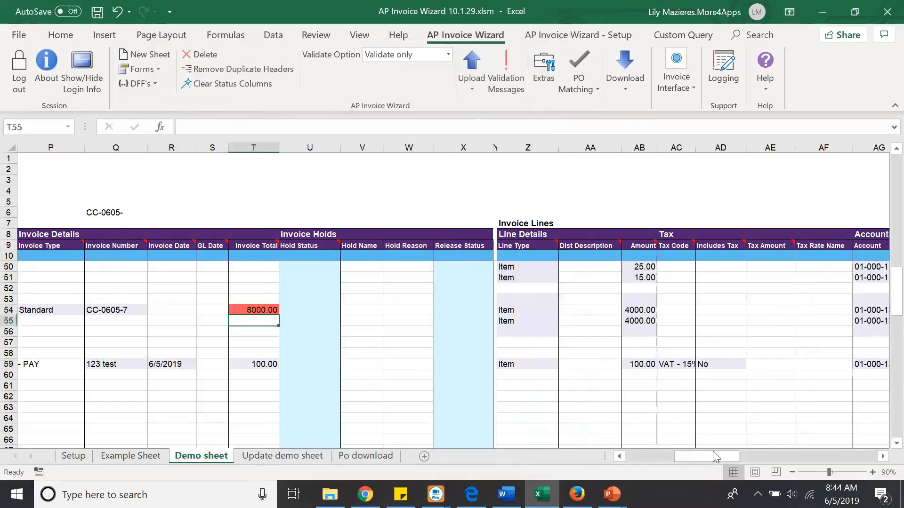
Switch to the Oracle Applications home page in Firefox and launch Invoices from the Payables, Vision Services (USA) invoice entry functions
drag(708, 453, 669, 466)
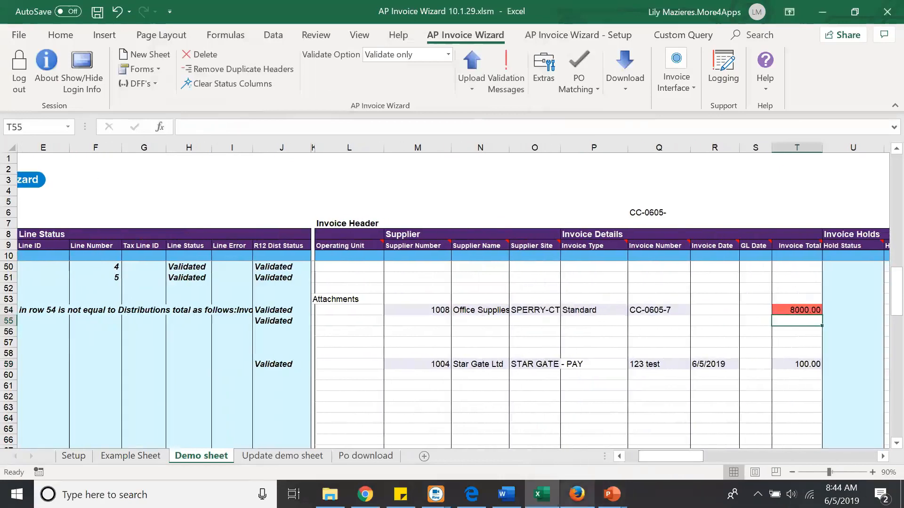
mouse_move(577, 494)
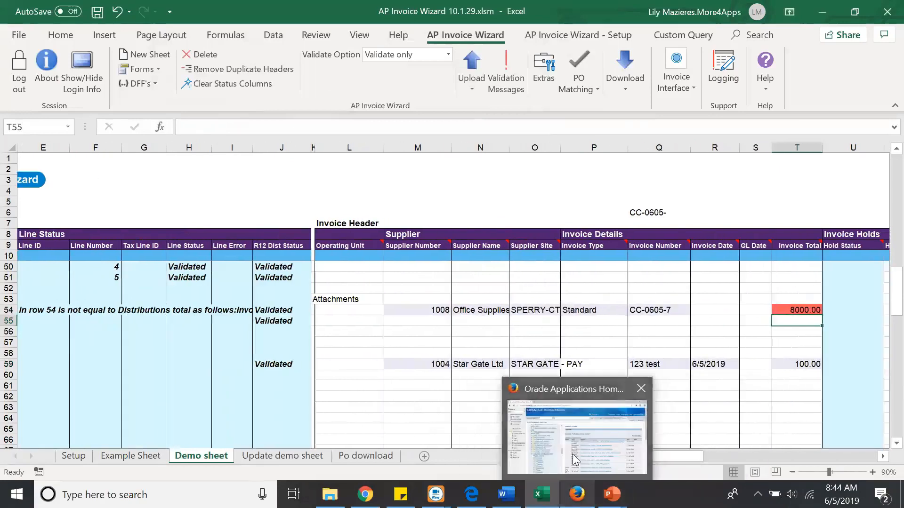
click(575, 405)
click(171, 376)
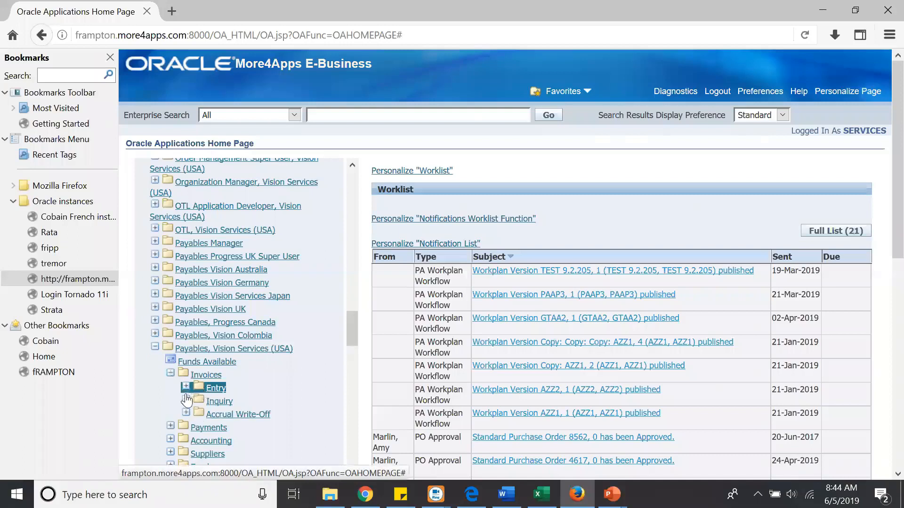
click(185, 387)
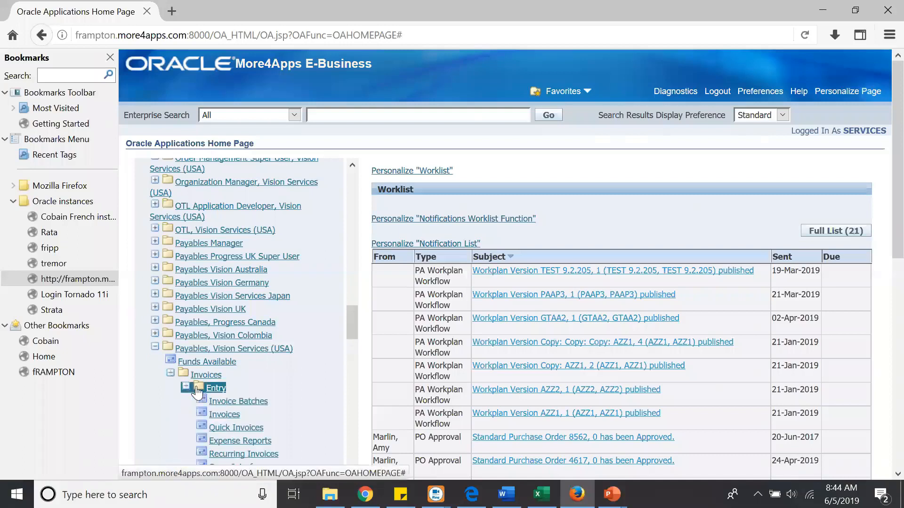
click(222, 415)
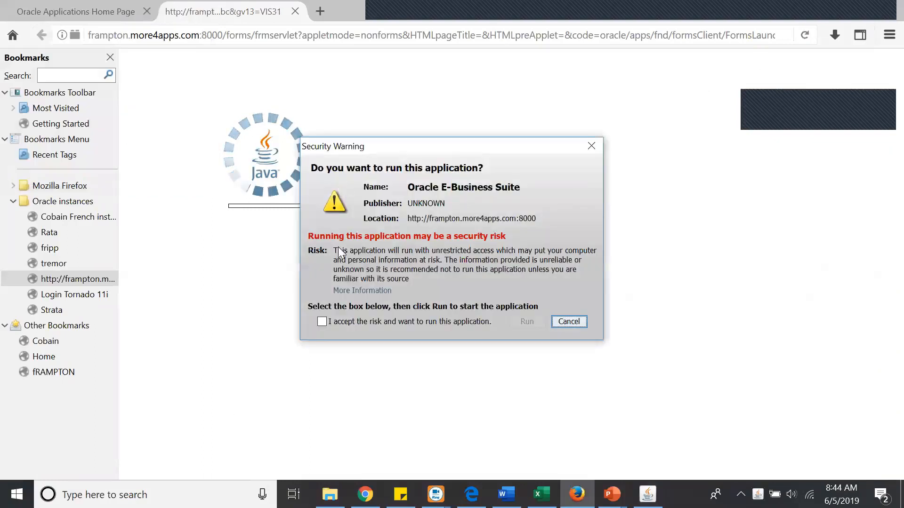
Accept the security risk to run Oracle E-Business Suite, and return to the AP Invoice Wizard workbook in Excel
click(363, 321)
click(521, 322)
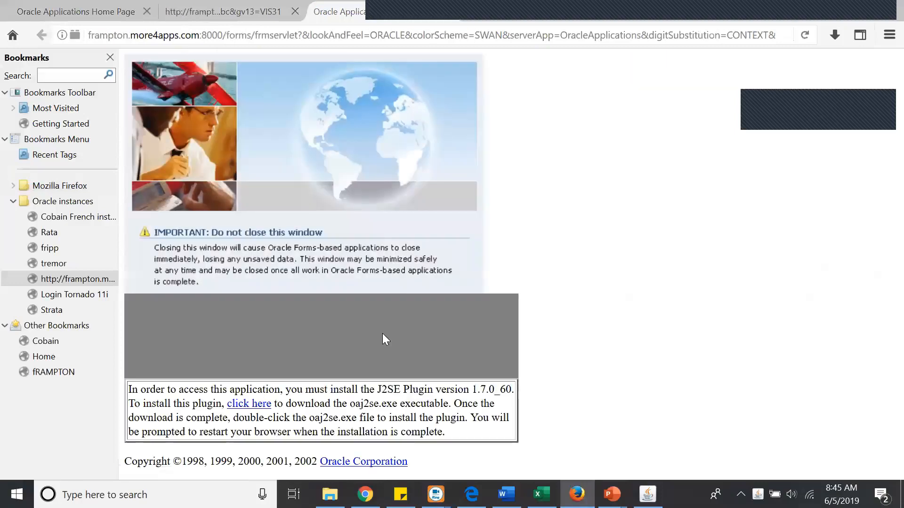
key(alt+Tab)
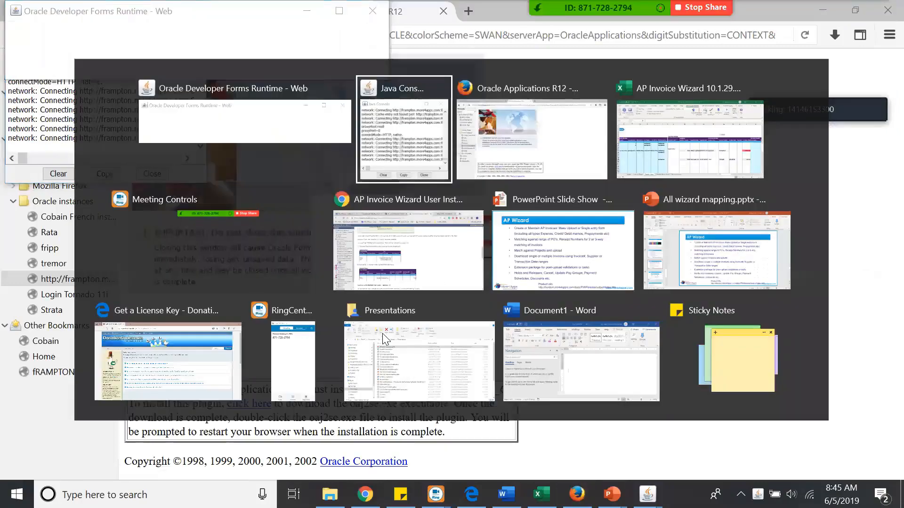
key(alt+Tab)
key(alt+Tab)
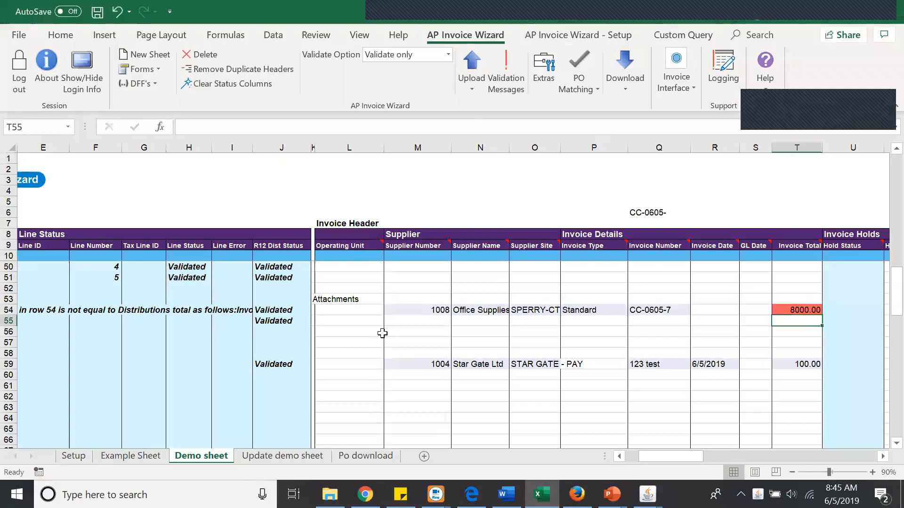
key(alt+Tab)
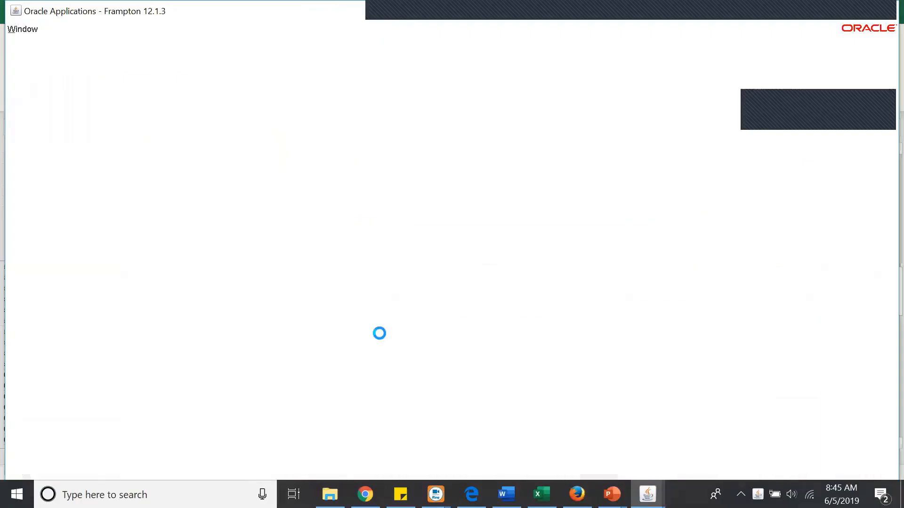
key(alt+Tab)
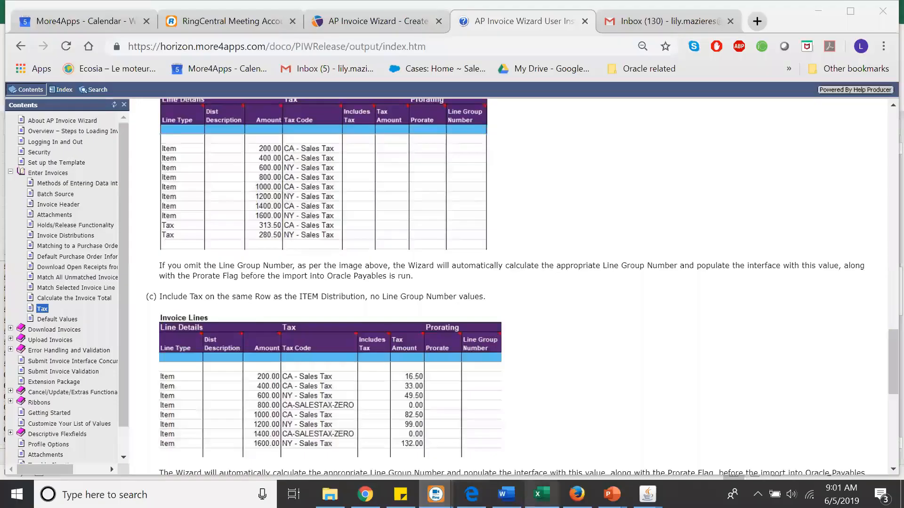
Switch to the AP Invoice Wizard workbook in Excel and set the validate option to Validate and Upload
click(541, 494)
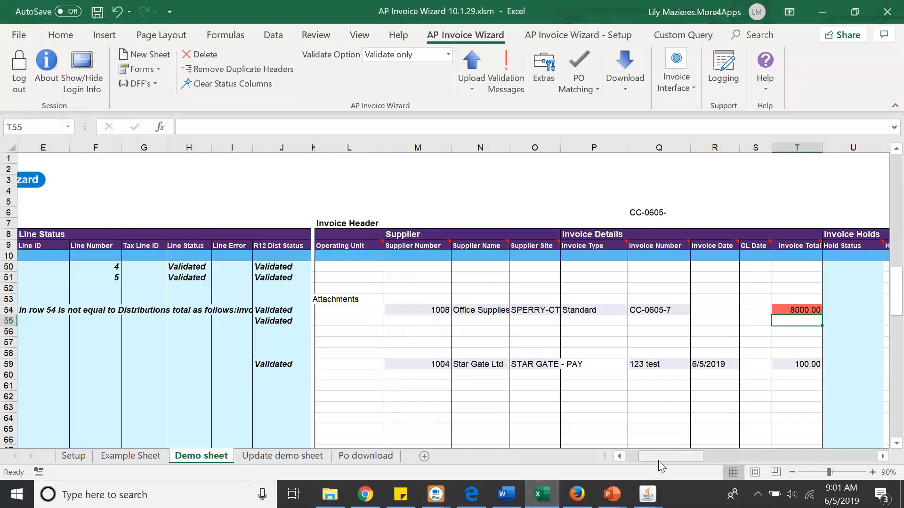
mouse_move(658, 461)
mouse_down()
mouse_move(645, 460)
mouse_move(675, 456)
mouse_up()
scroll(697, 398, up, 2)
scroll(697, 399, up, 5)
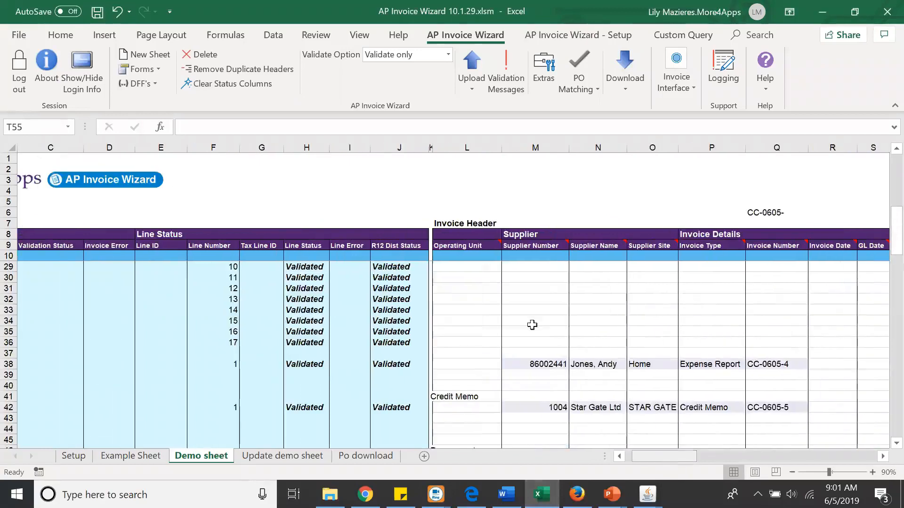
scroll(576, 373, up, 2)
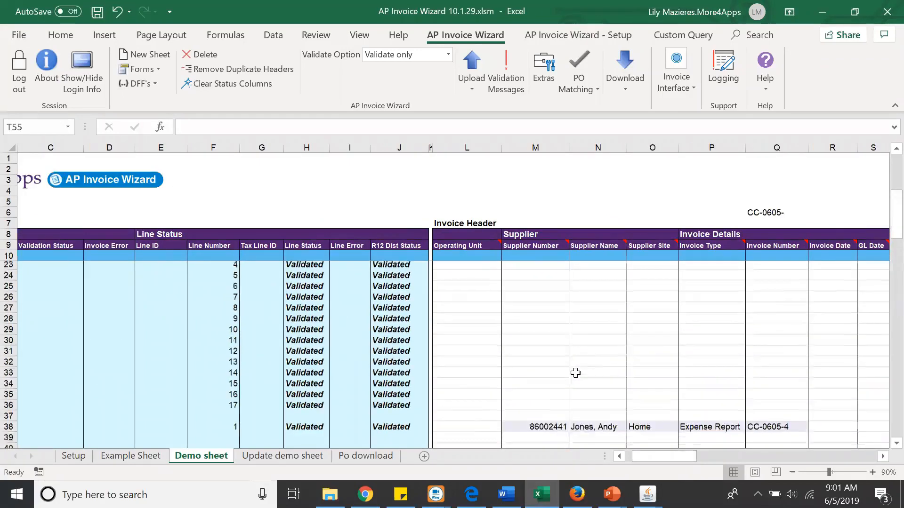
scroll(575, 373, up, 4)
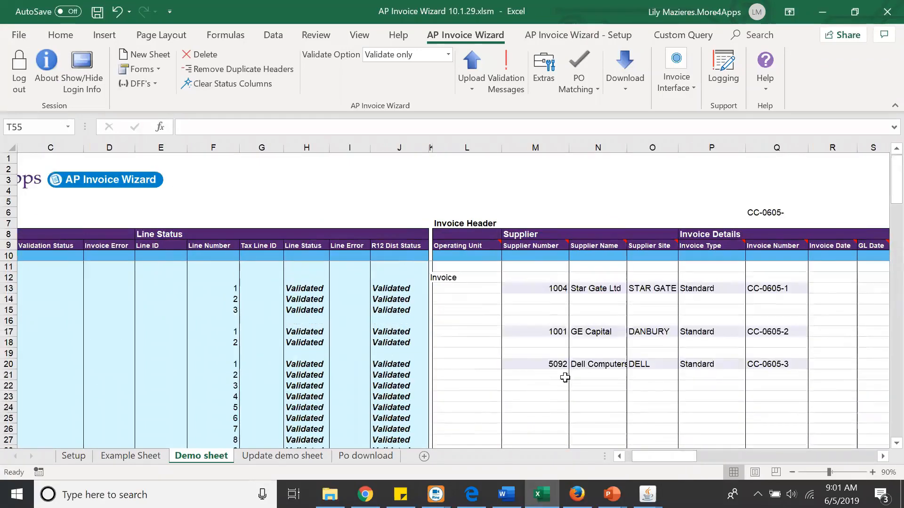
click(449, 55)
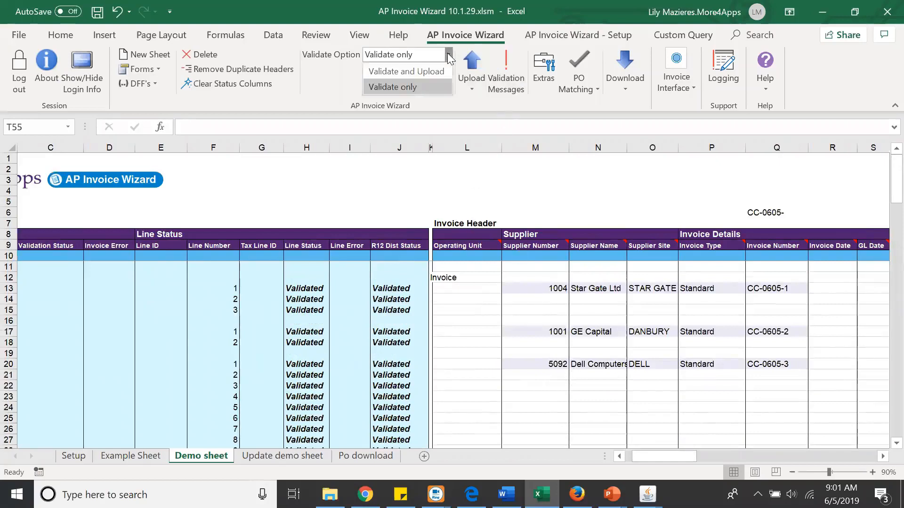
click(428, 73)
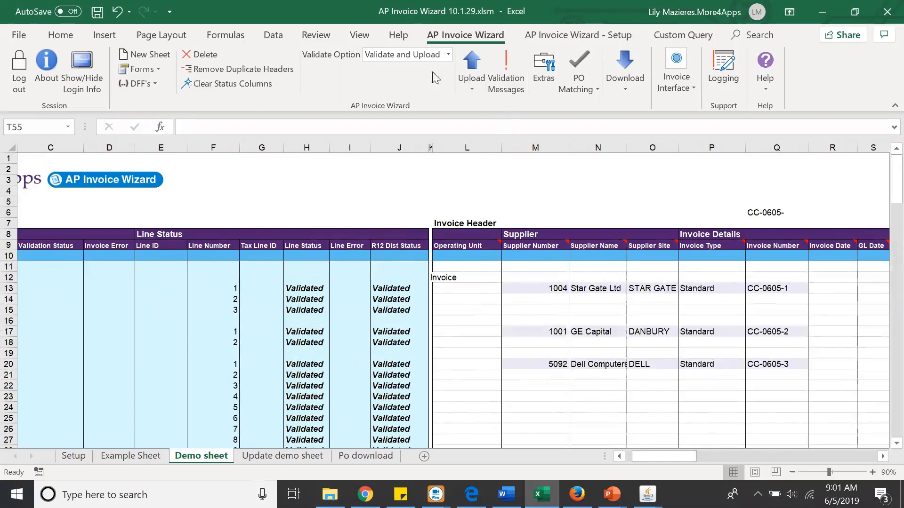
Select the supplier number, name and site cells across the first two invoices, rows 13 to 17
click(469, 94)
click(559, 288)
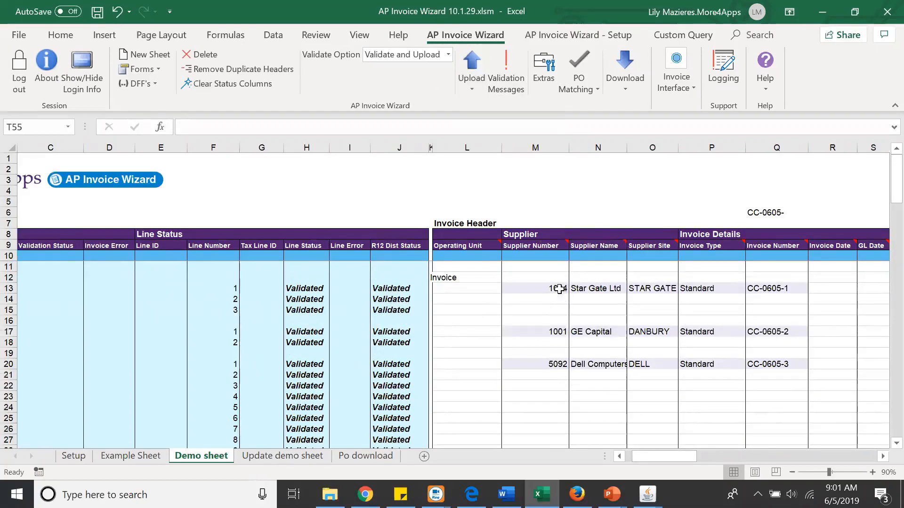
drag(553, 288, 553, 332)
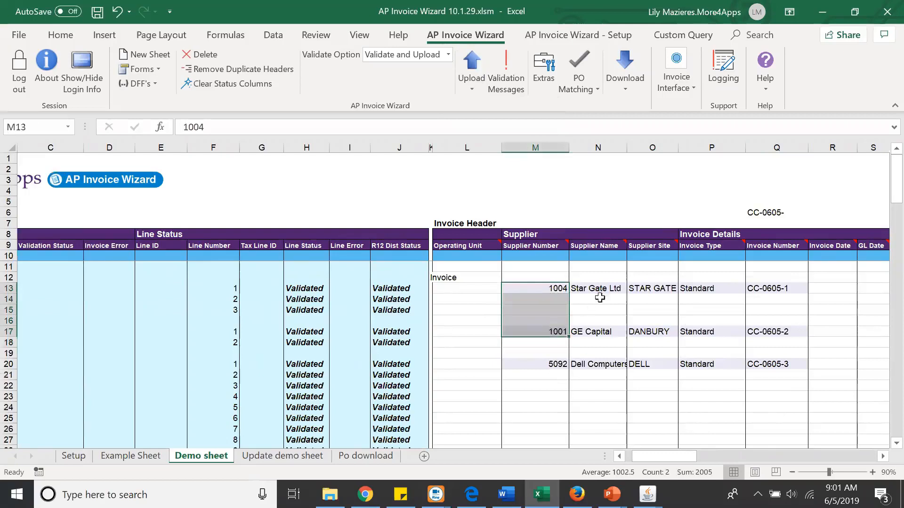
drag(596, 284, 599, 333)
drag(632, 289, 647, 333)
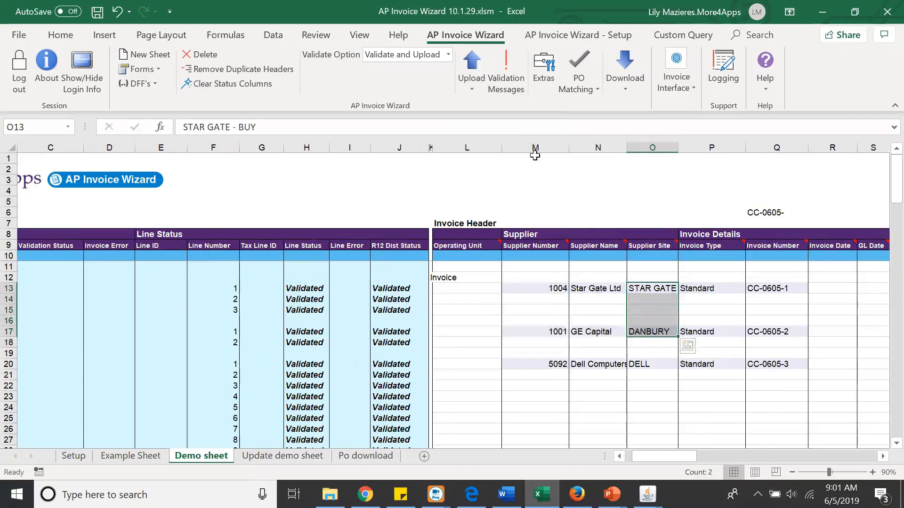
Upload all invoice rows in the Demo sheet and dismiss the upload summary
click(470, 96)
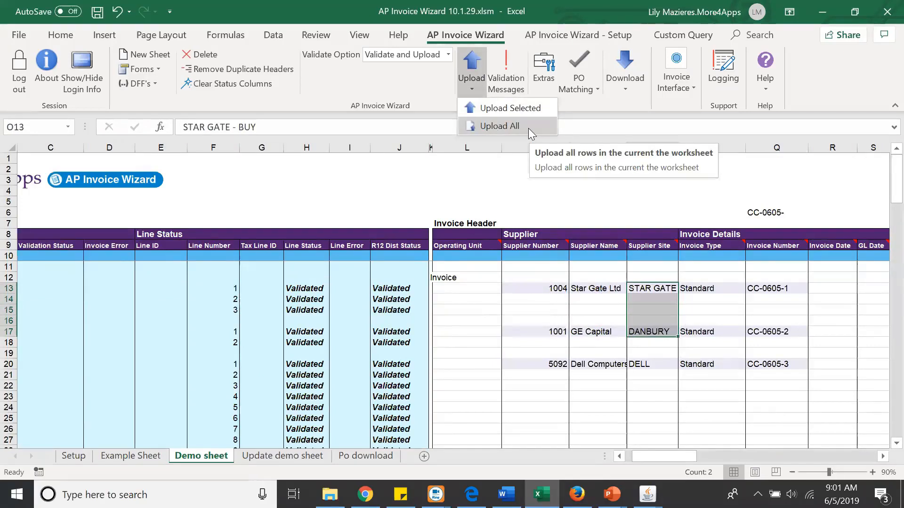
click(528, 128)
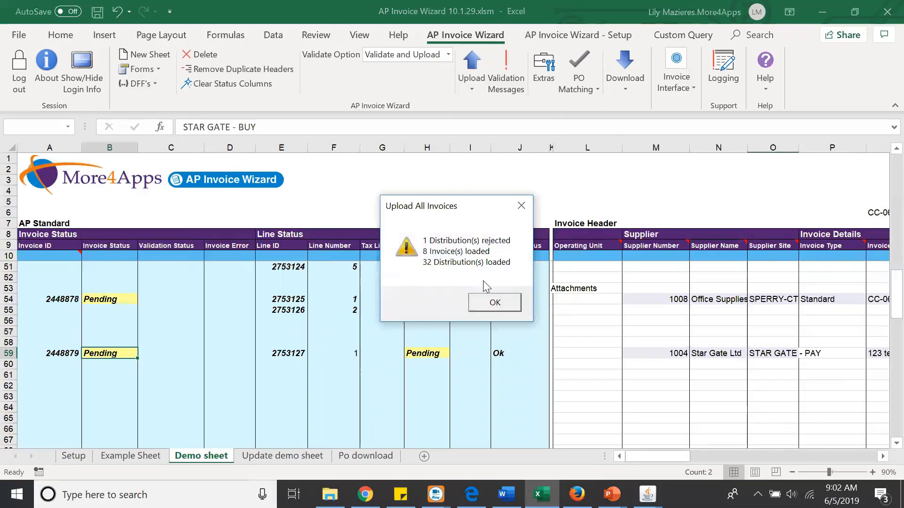
click(491, 304)
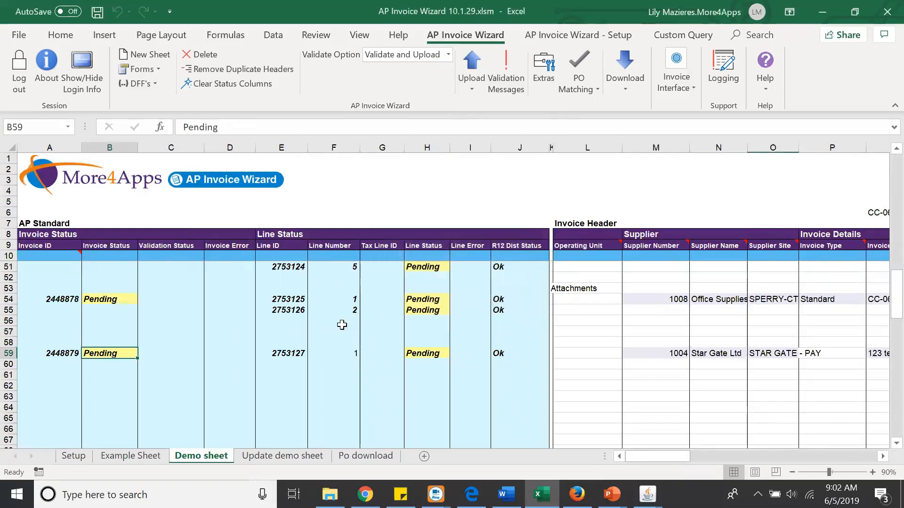
Submit the Payables import for the gateway batch SERVICES Demo sheet 05-Jun-19 and dismiss the request message
scroll(154, 314, up, 6)
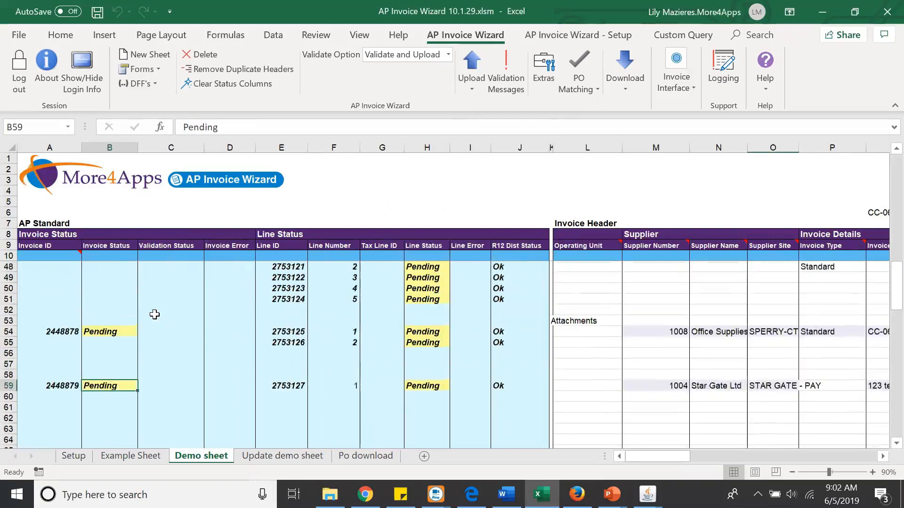
scroll(154, 315, up, 4)
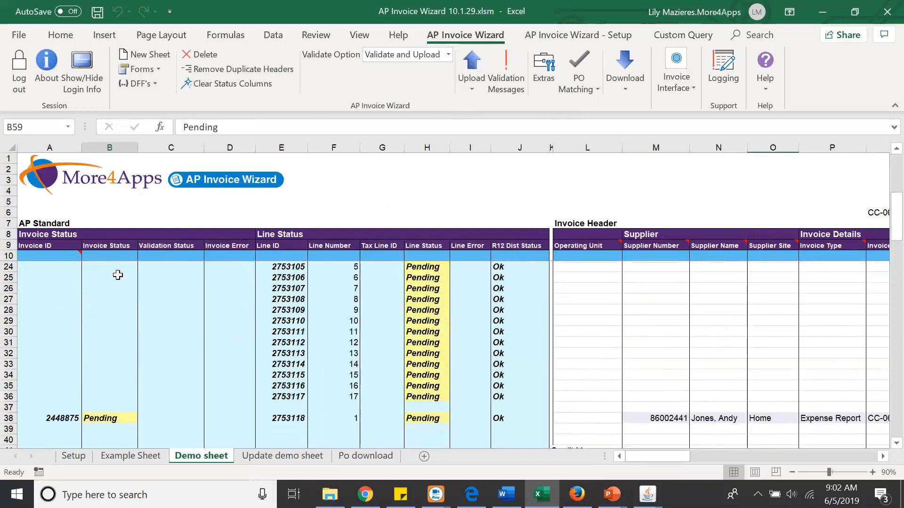
scroll(415, 325, up, 4)
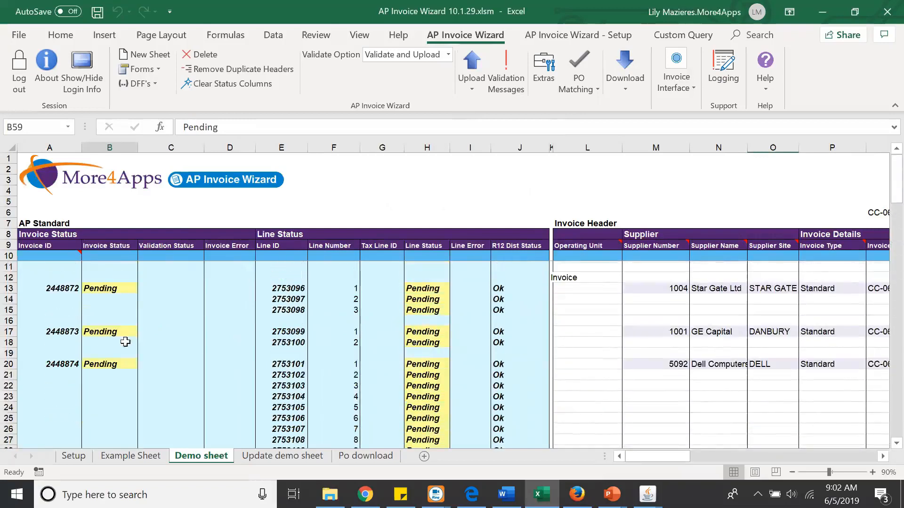
click(139, 290)
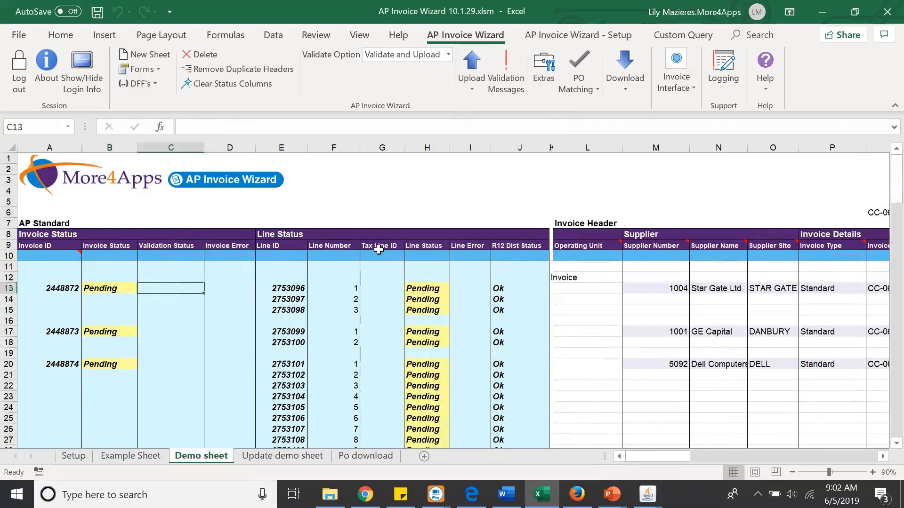
click(689, 91)
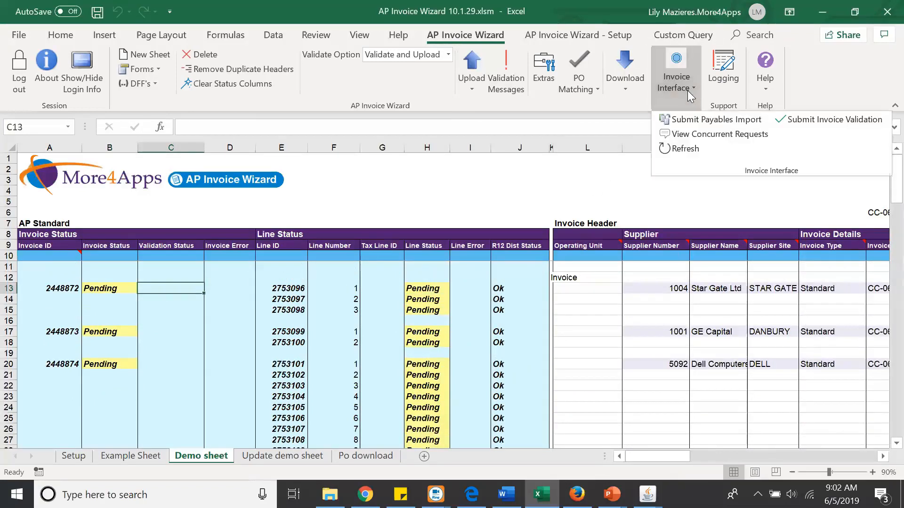
click(710, 121)
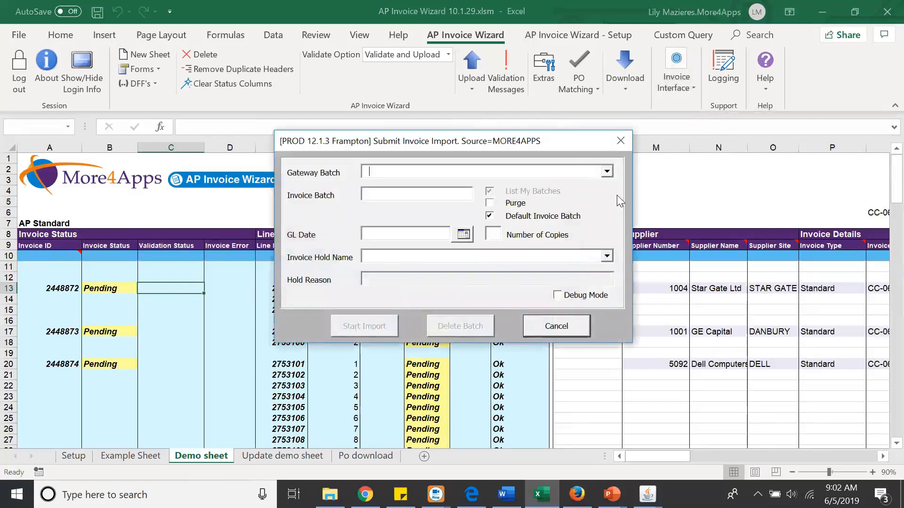
click(607, 173)
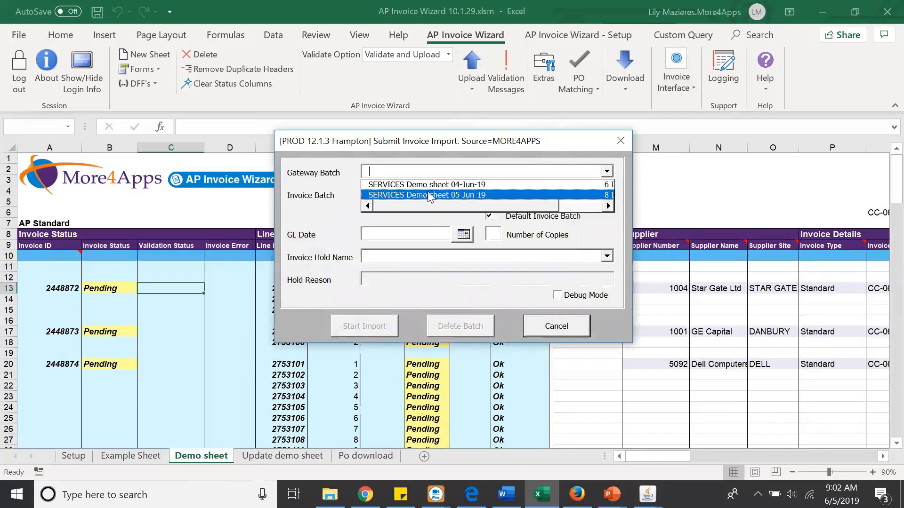
click(449, 195)
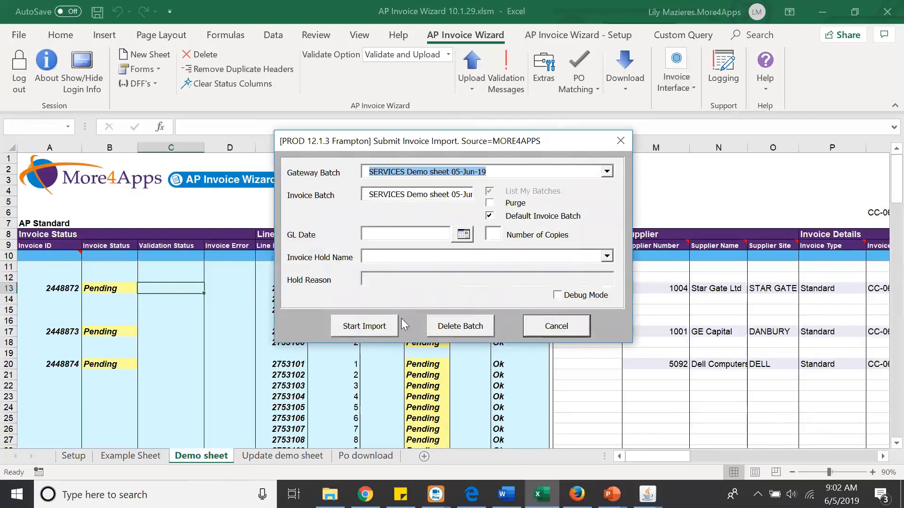
click(385, 327)
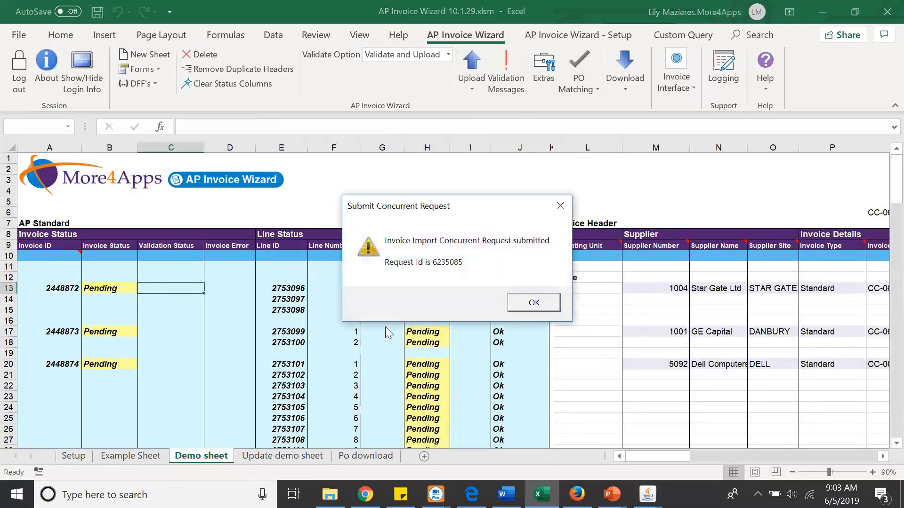
click(544, 303)
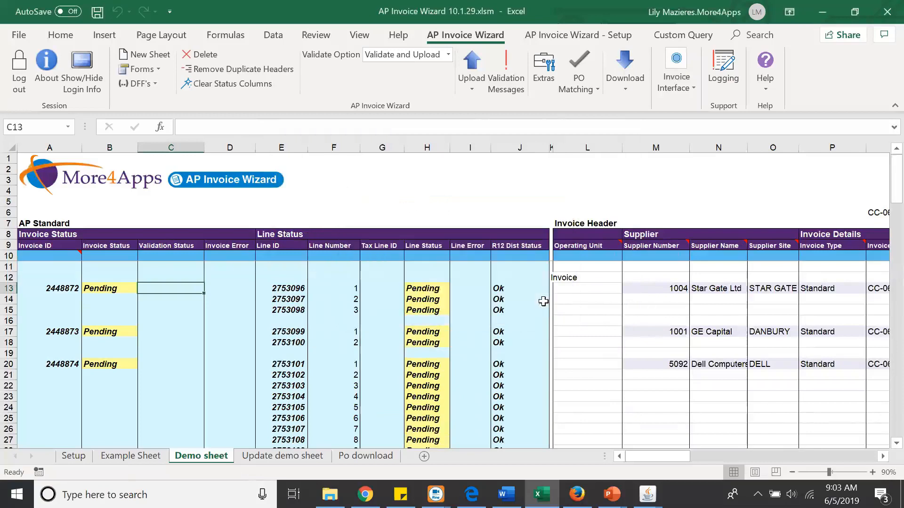
Check the phase and status of the submitted invoice import among the concurrent requests, and close the request list
click(687, 94)
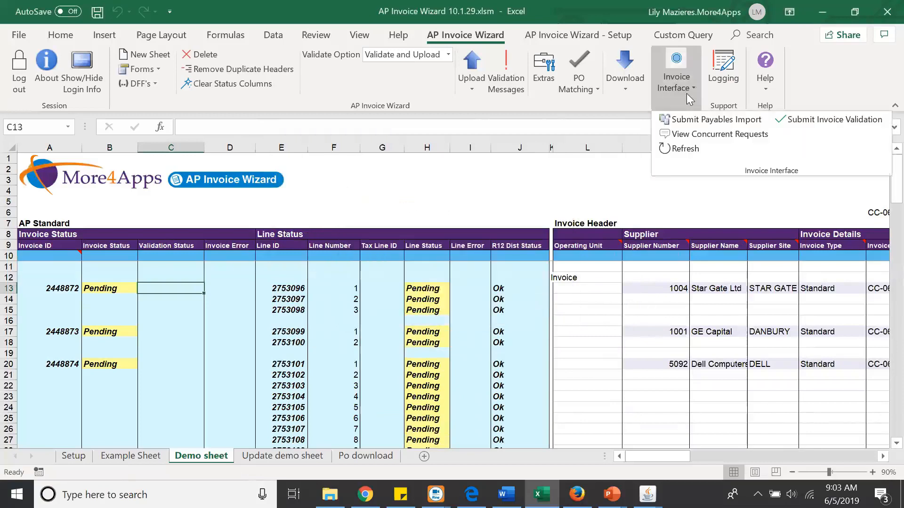
click(694, 135)
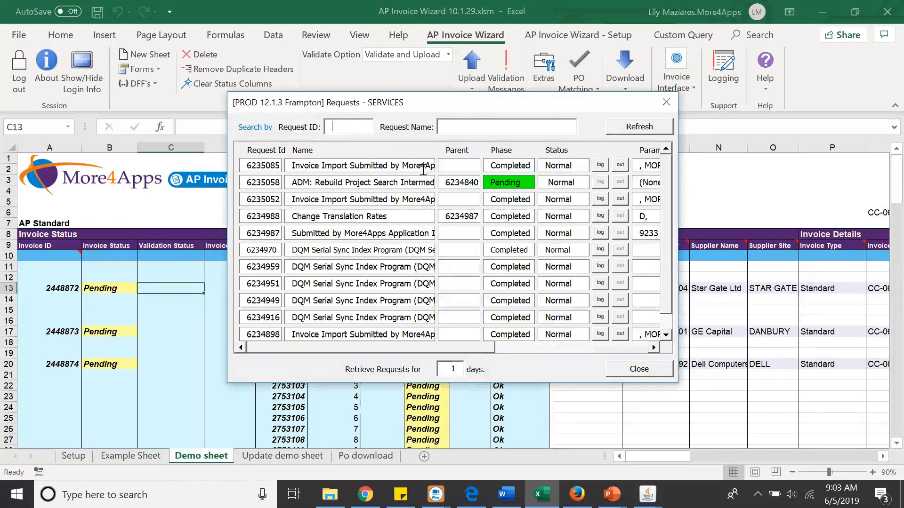
double_click(424, 168)
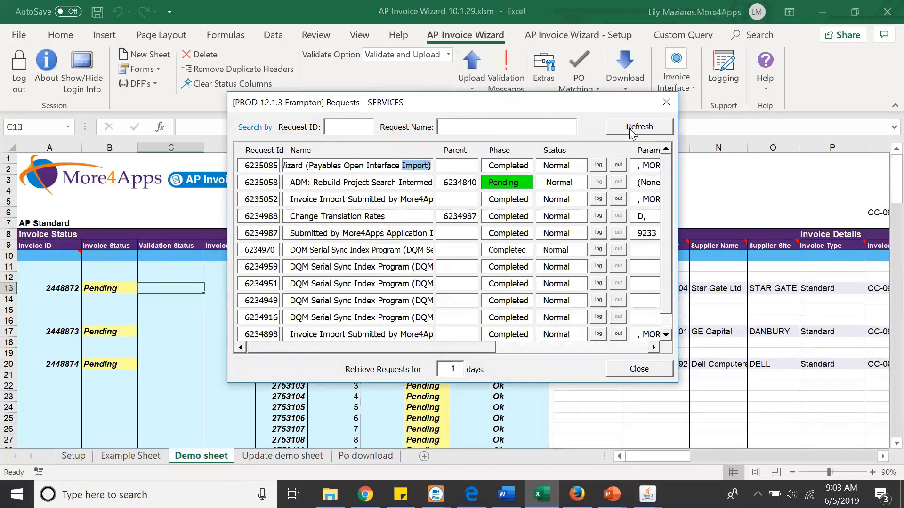
click(665, 103)
Refresh the invoice statuses from the invoice interface and agree to load the attachments
click(676, 86)
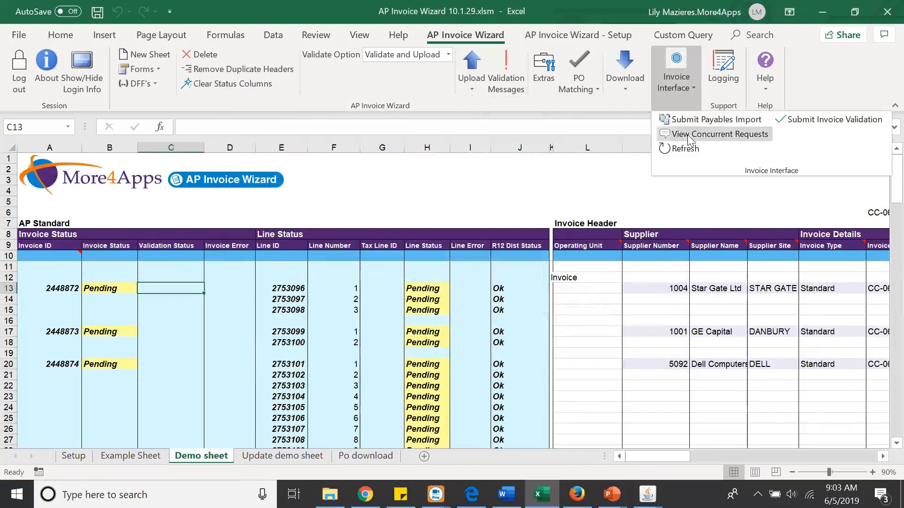
click(691, 153)
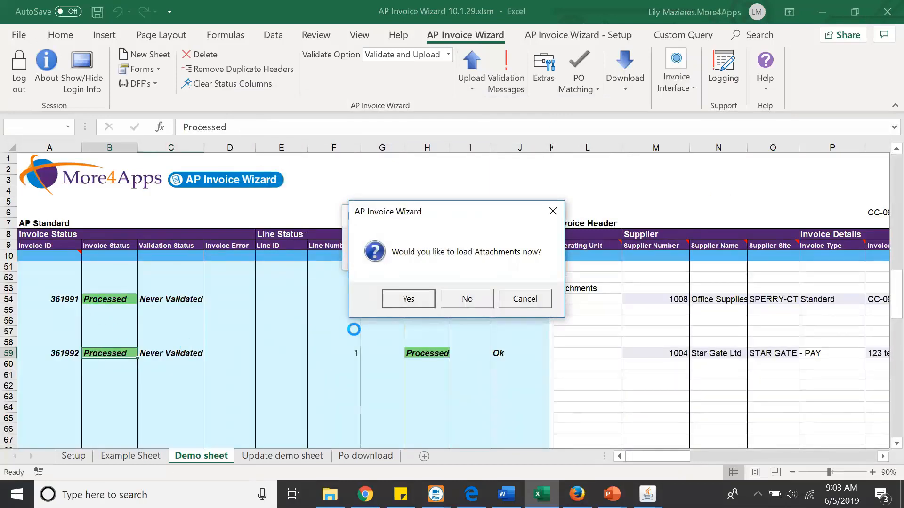
click(407, 300)
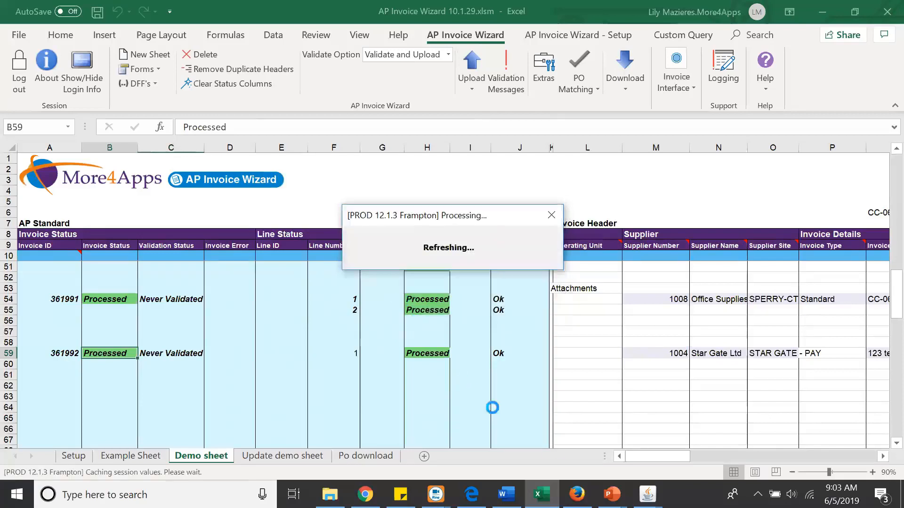
Switch to Oracle Applications and find the invoices whose number matches CC%
mouse_move(647, 494)
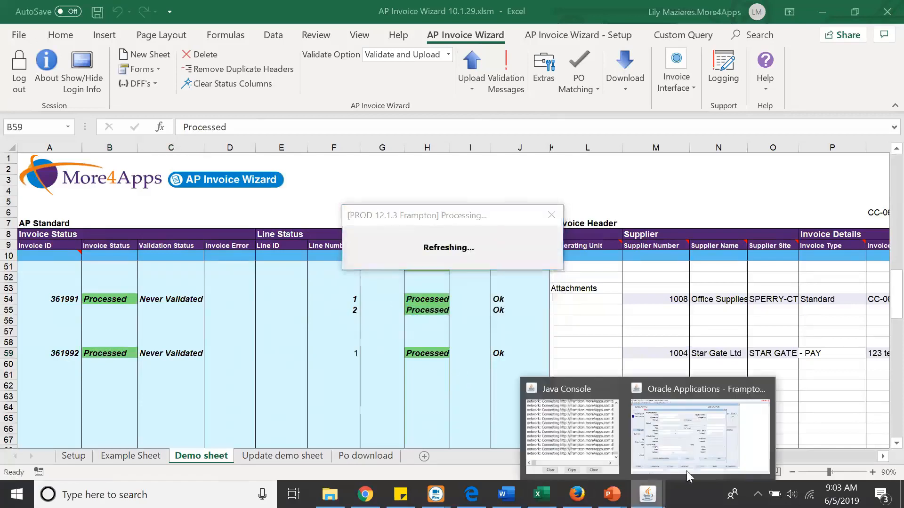
click(672, 445)
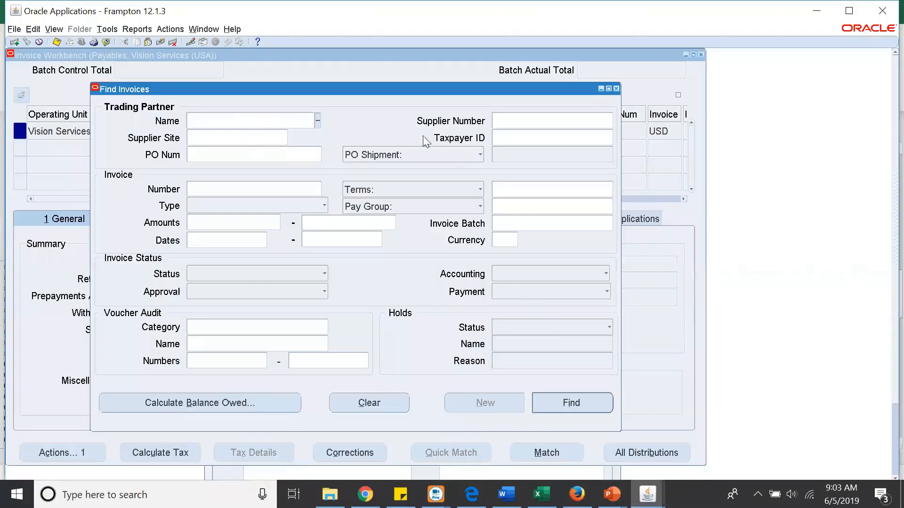
click(244, 192)
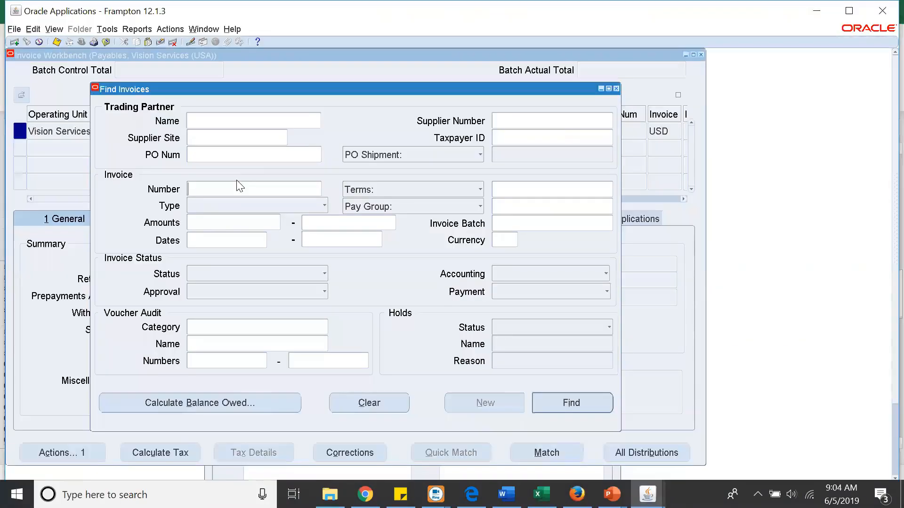
text(CC%)
click(551, 394)
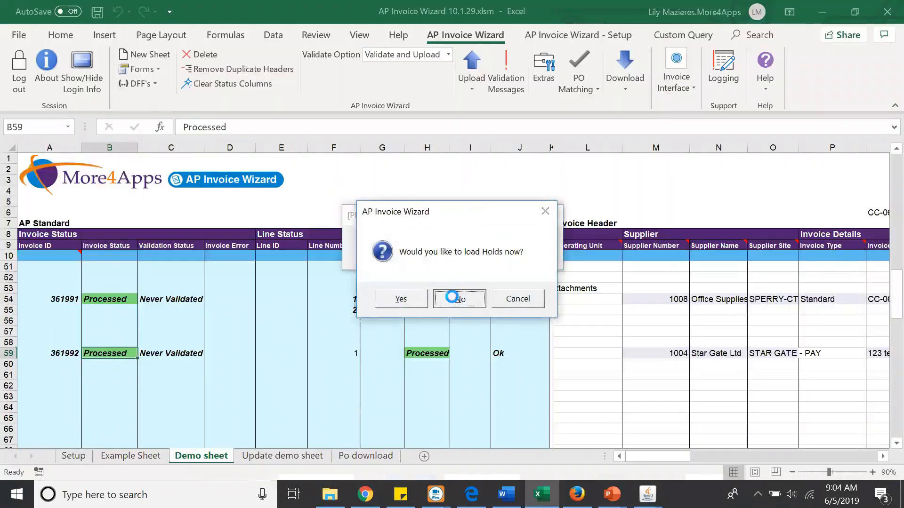
Decline loading the holds and hold releases, and dismiss the refresh completion message
click(453, 298)
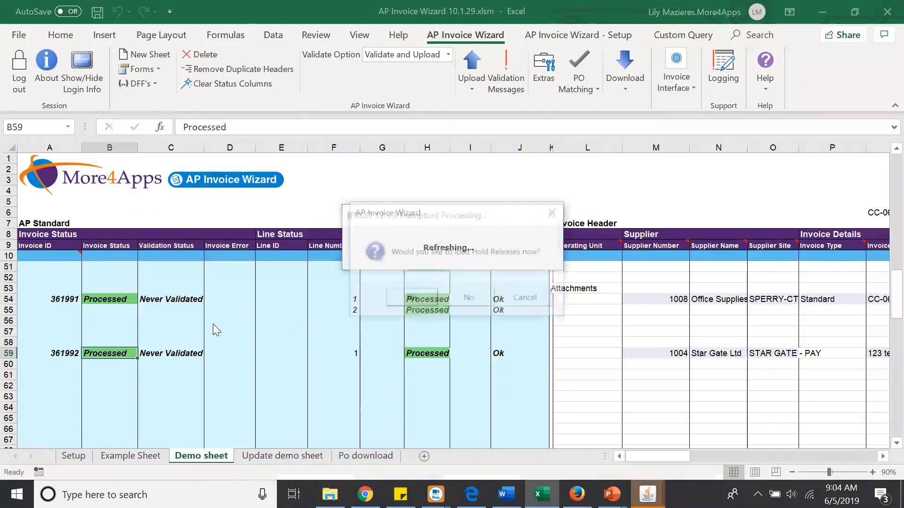
click(466, 298)
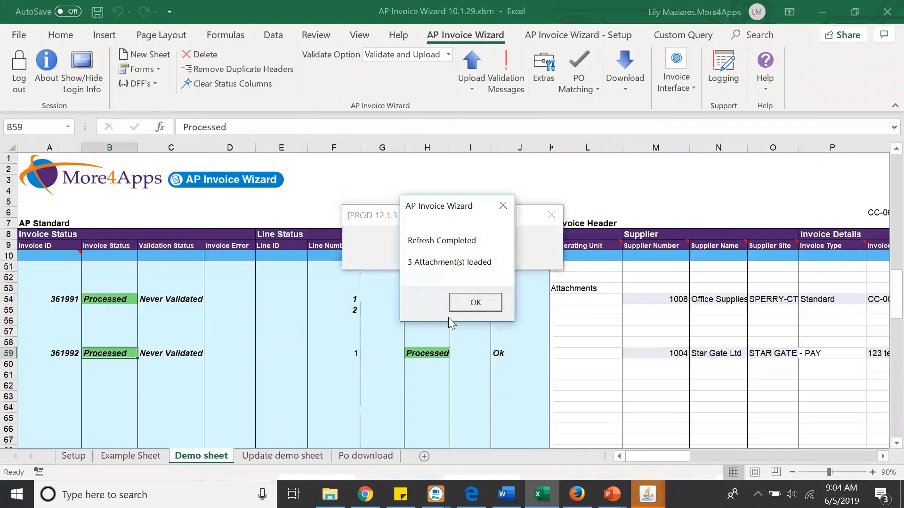
click(464, 303)
Check the Validation Status column from the first invoice in row 13 and open the invoice validation request parameters
scroll(400, 328, up, 4)
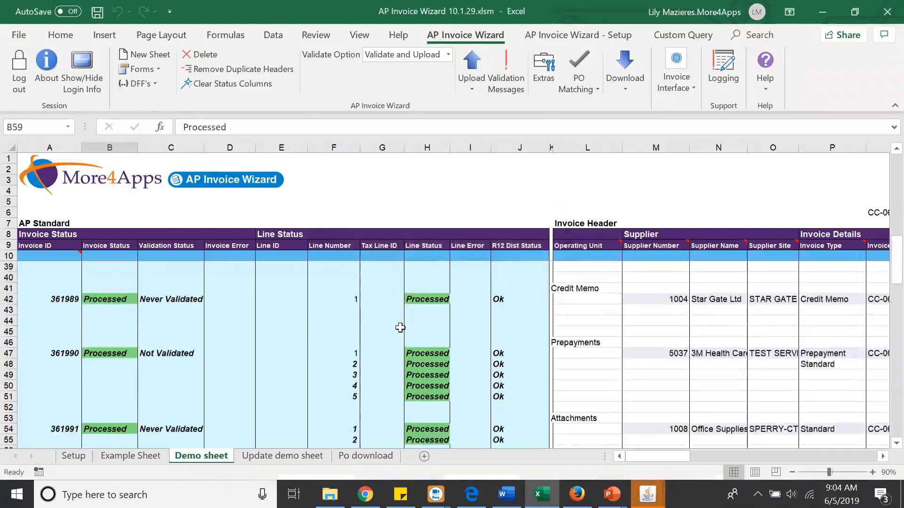
scroll(400, 329, up, 9)
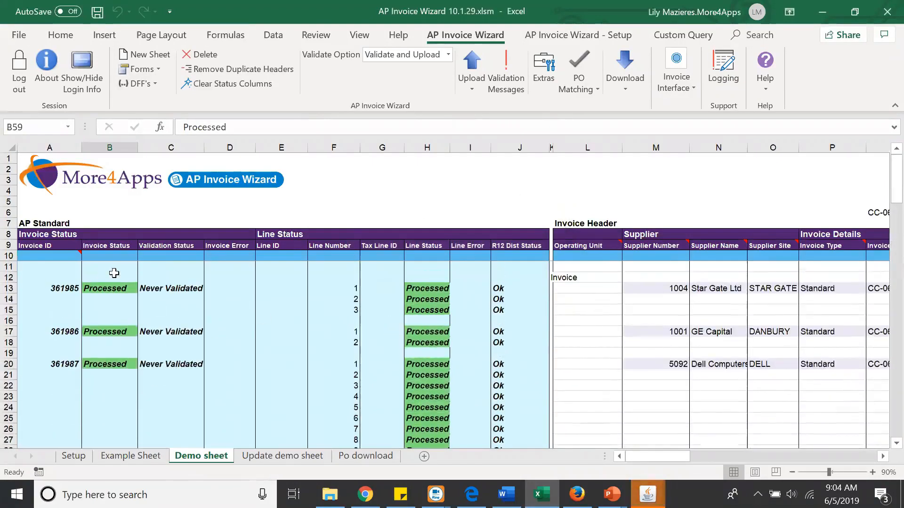
click(165, 142)
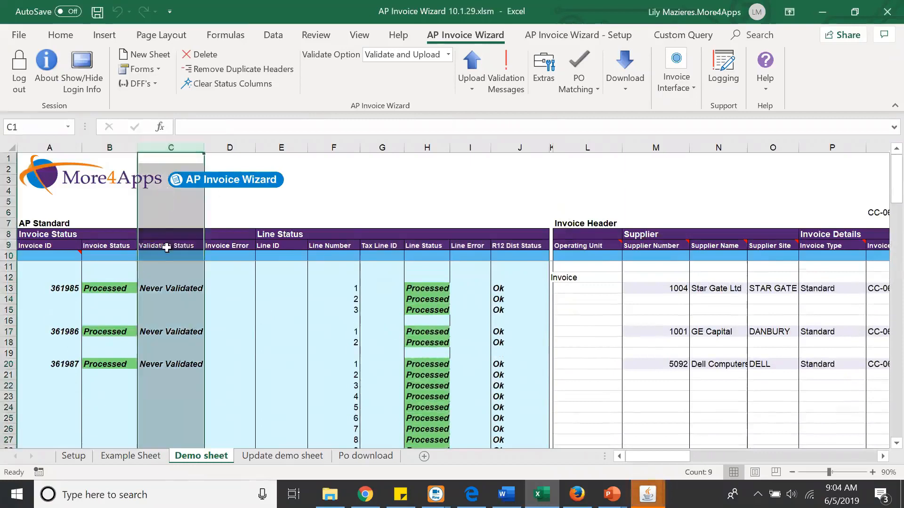
click(173, 287)
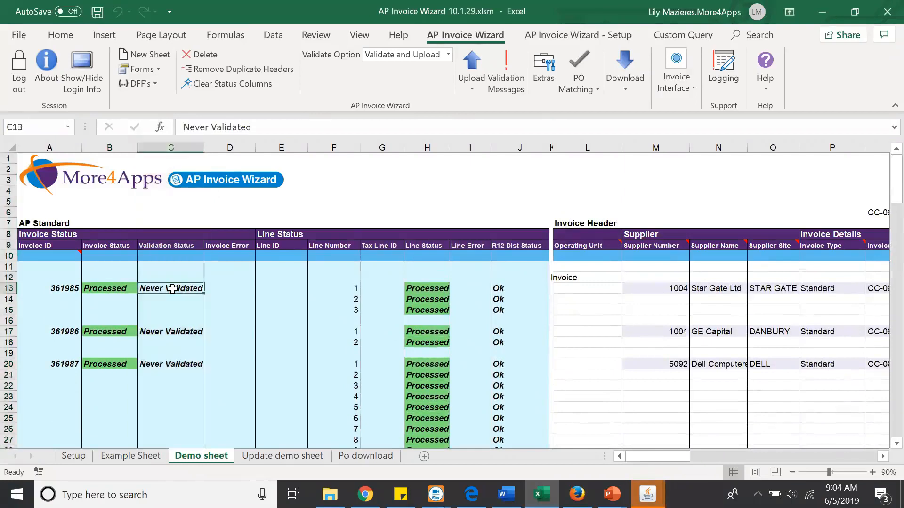
click(670, 97)
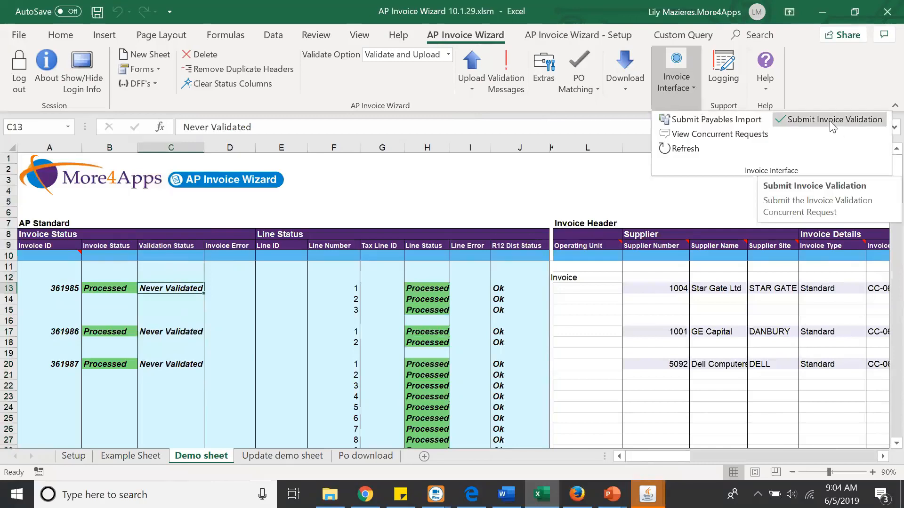
click(832, 124)
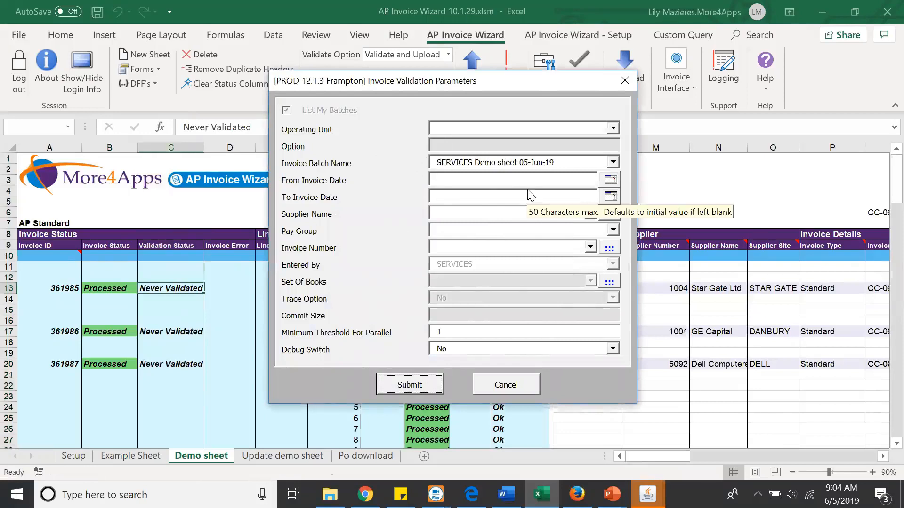
Submit invoice validation for the selected batch with invoice dates from 6/5/2019 to 6/6/2019, and dismiss the request message
click(605, 183)
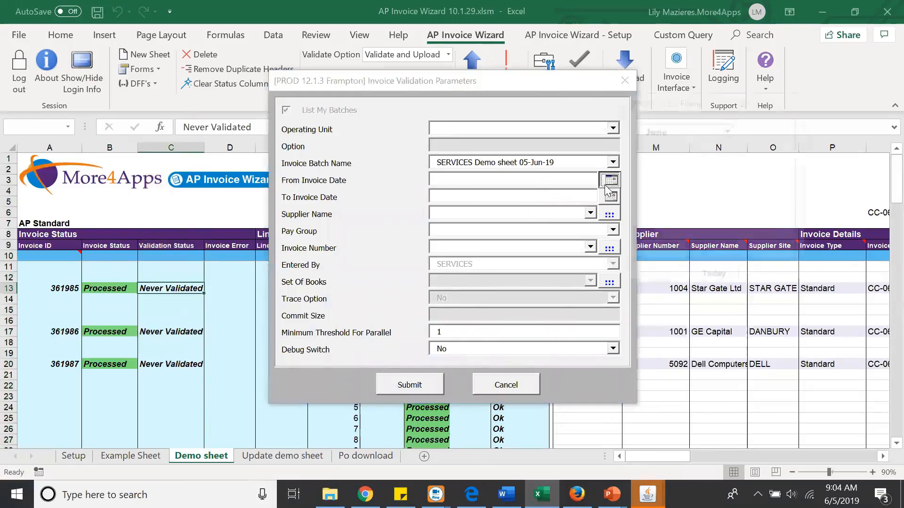
click(713, 178)
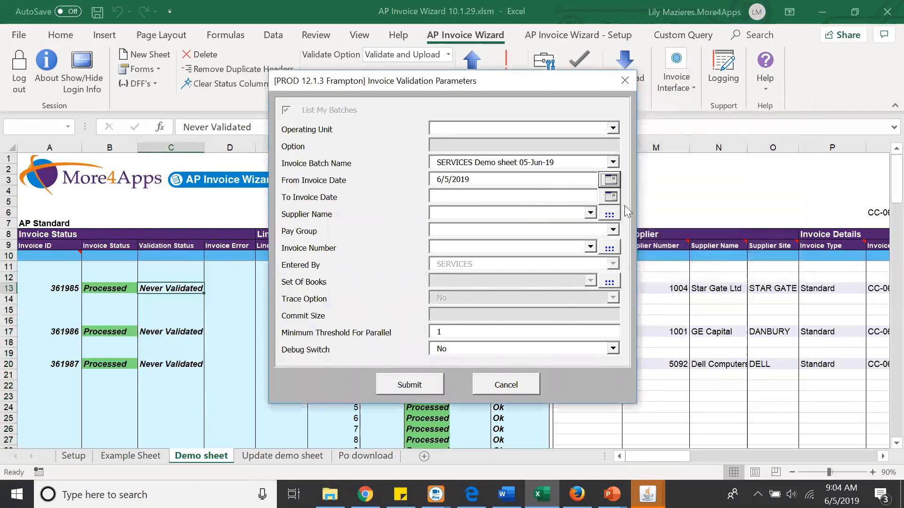
click(610, 197)
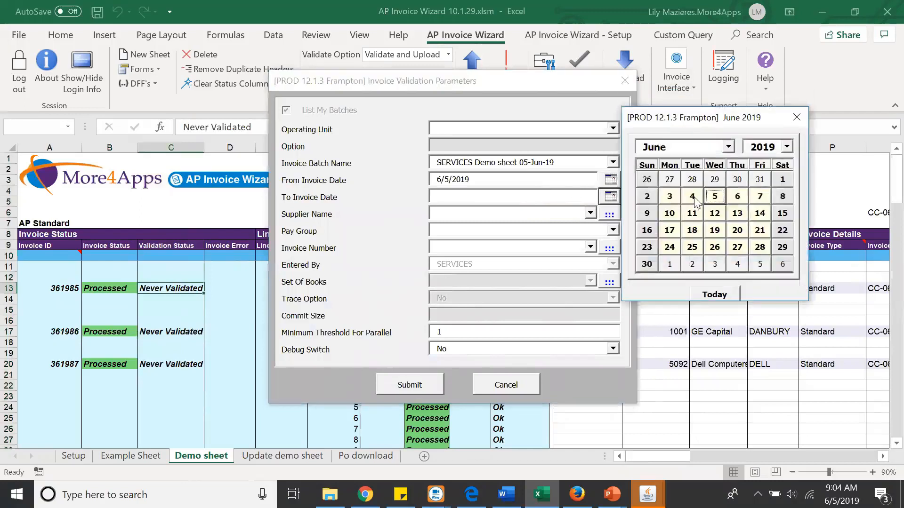
click(737, 196)
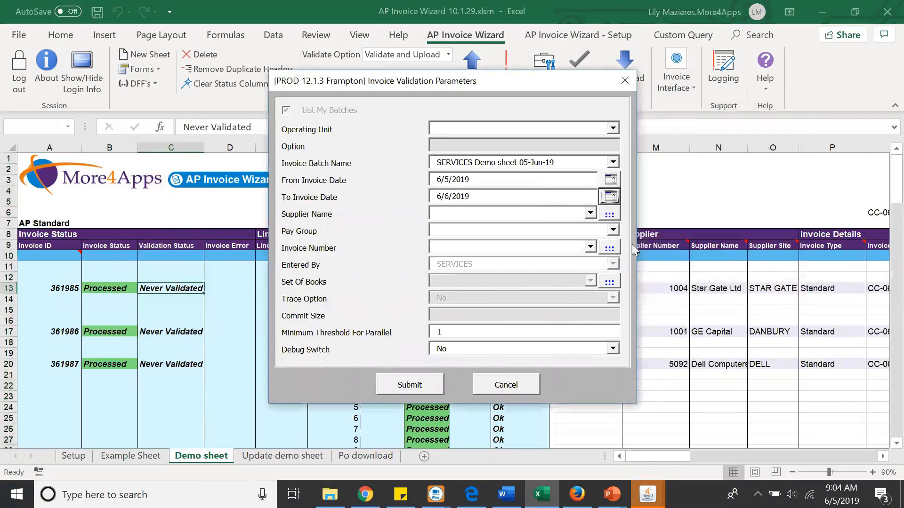
click(415, 385)
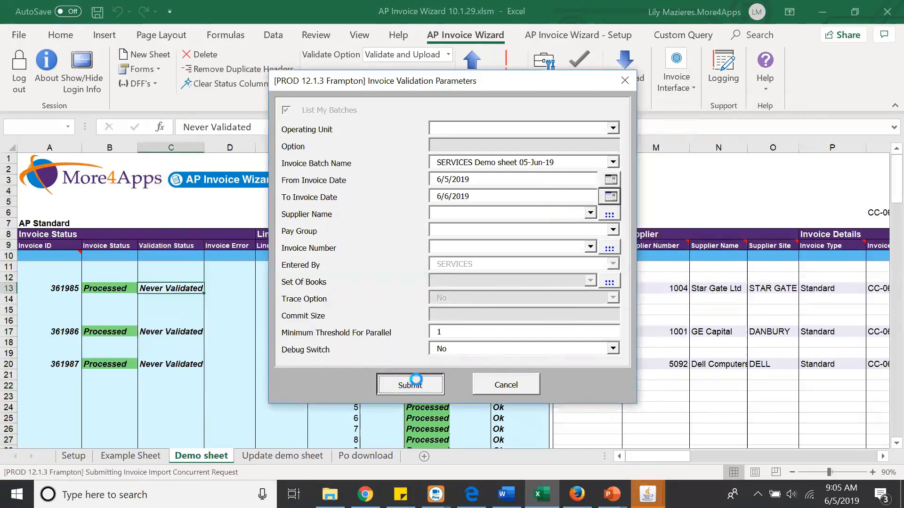
click(529, 304)
Check the invoice validation request among the concurrent requests, refresh the request list and close it
click(677, 86)
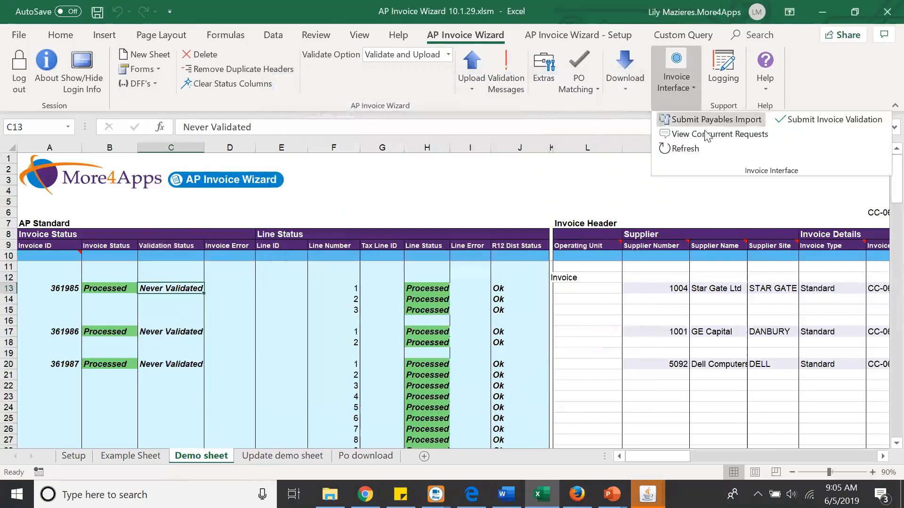
click(708, 135)
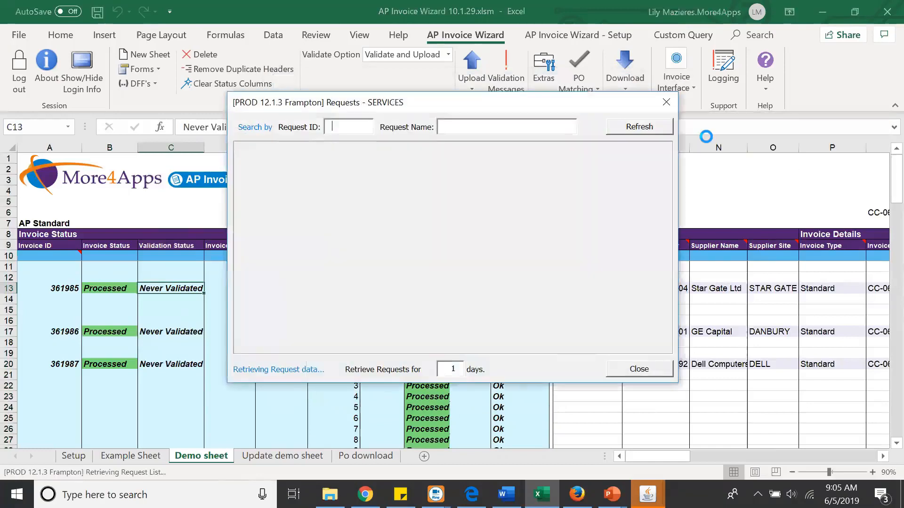
click(653, 126)
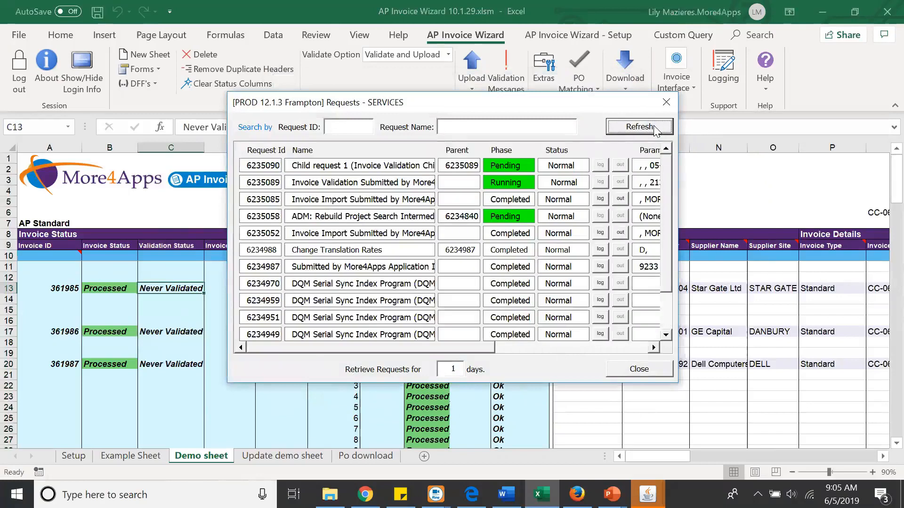
click(654, 126)
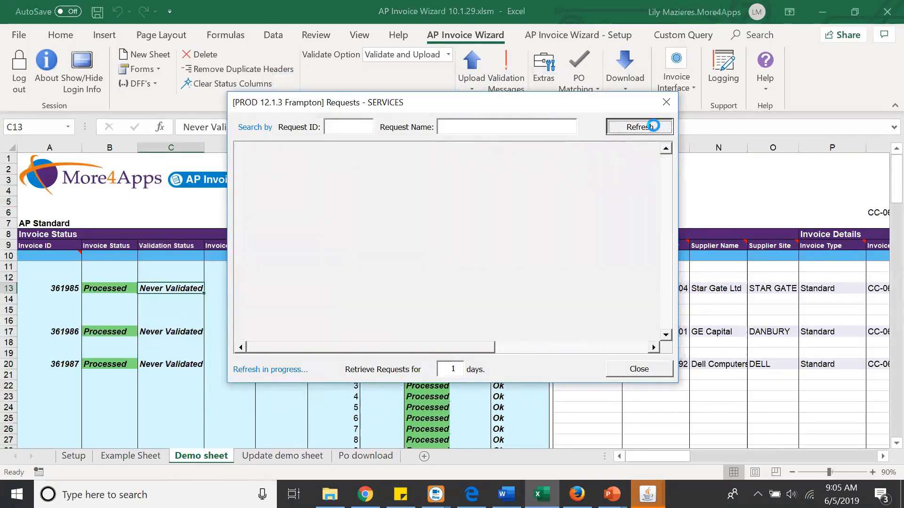
click(667, 104)
click(677, 95)
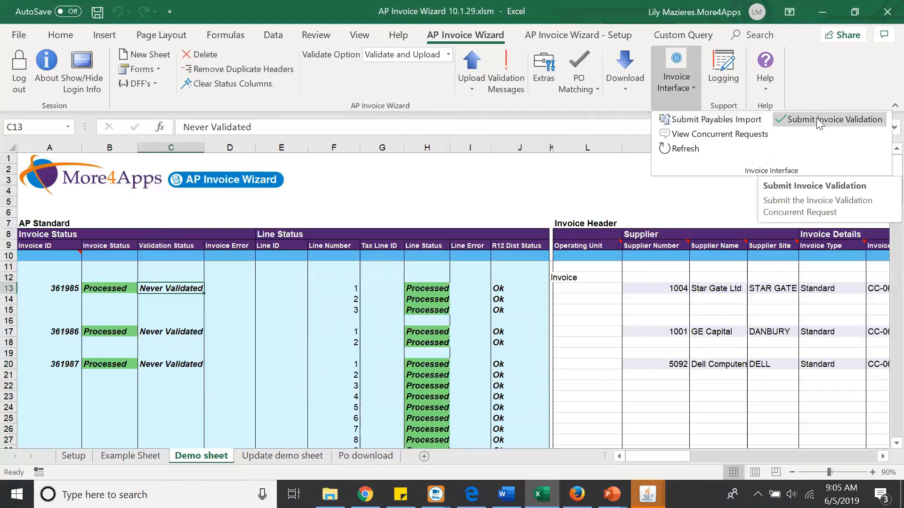
click(330, 391)
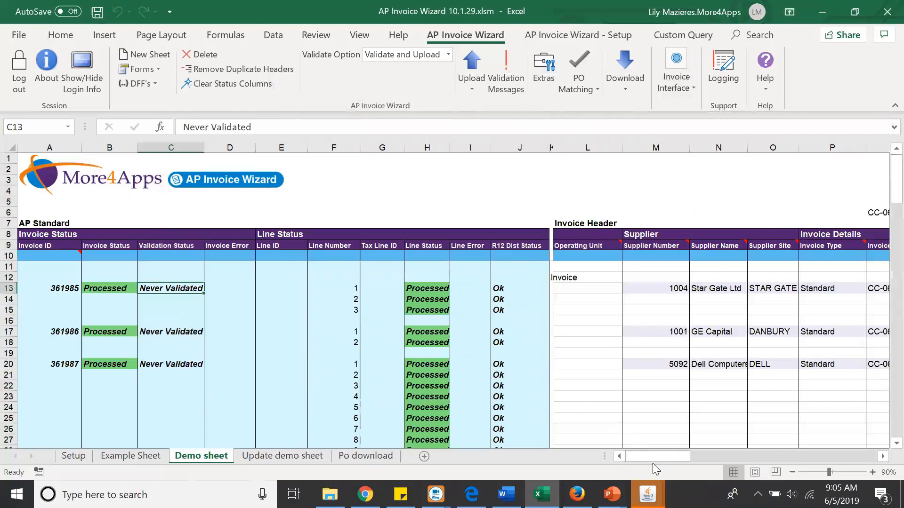
Copy the invoice numbers in Q13:Q20 of the Demo sheet and paste them as values from Q12 on the Update demo sheet
drag(643, 459, 657, 454)
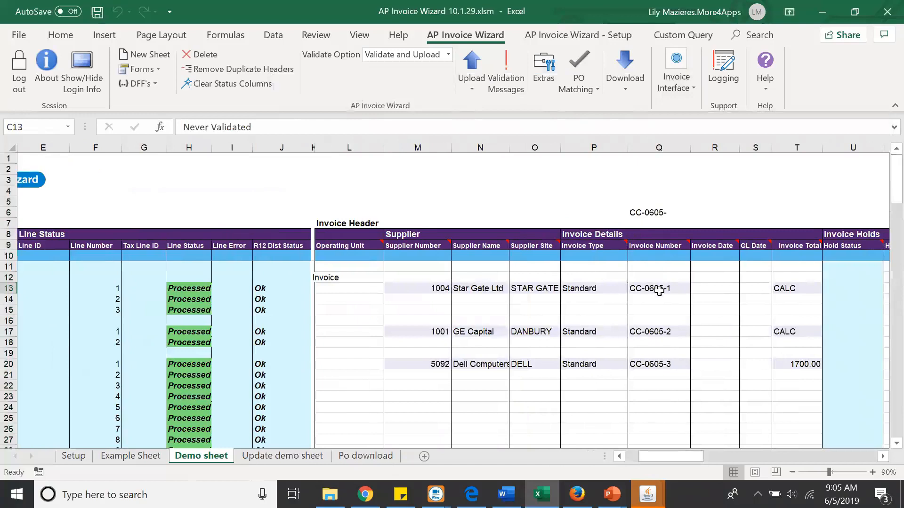
drag(659, 290, 665, 364)
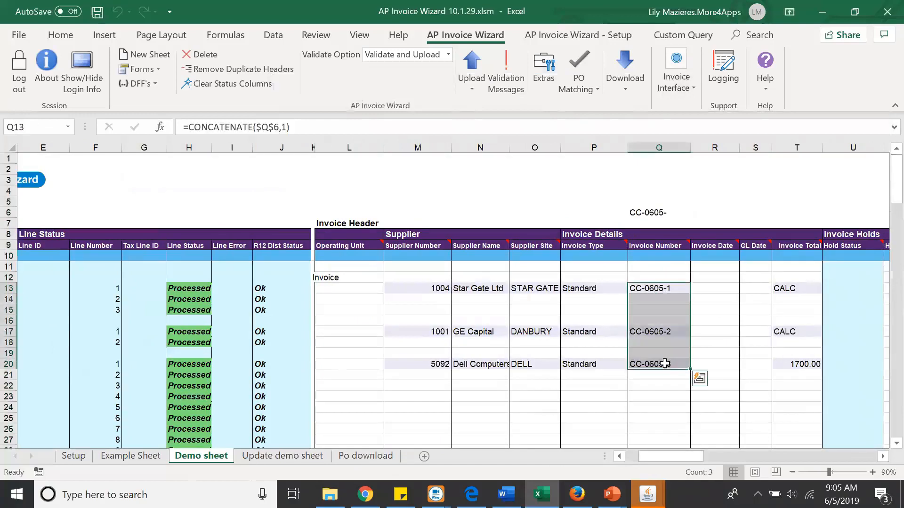
key(ctrl+c)
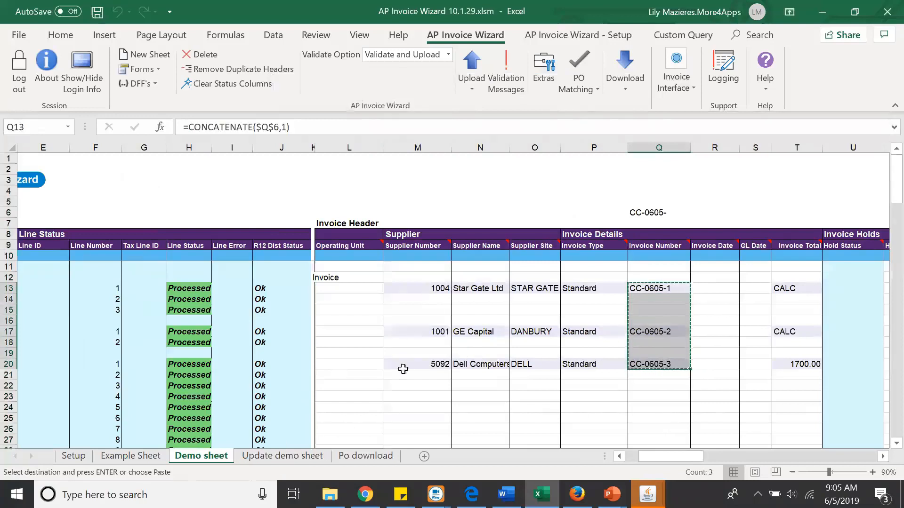
click(295, 452)
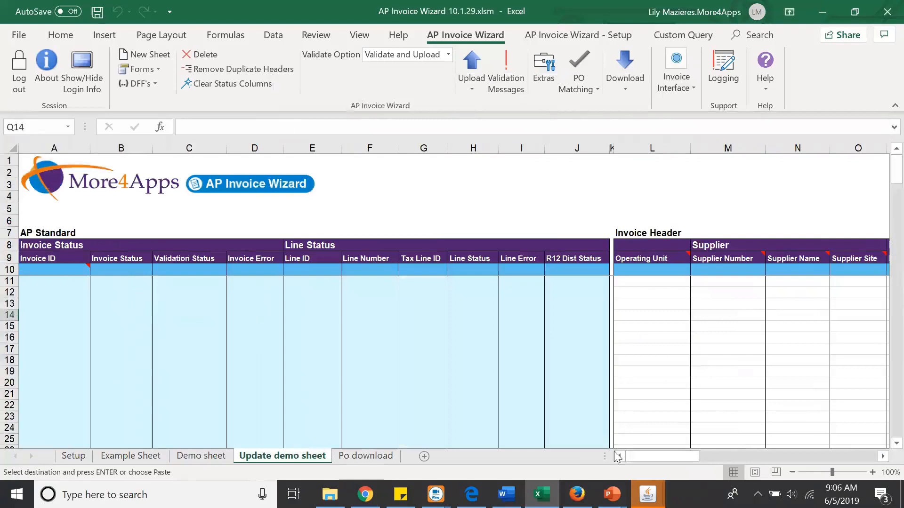
drag(670, 459, 704, 457)
click(515, 294)
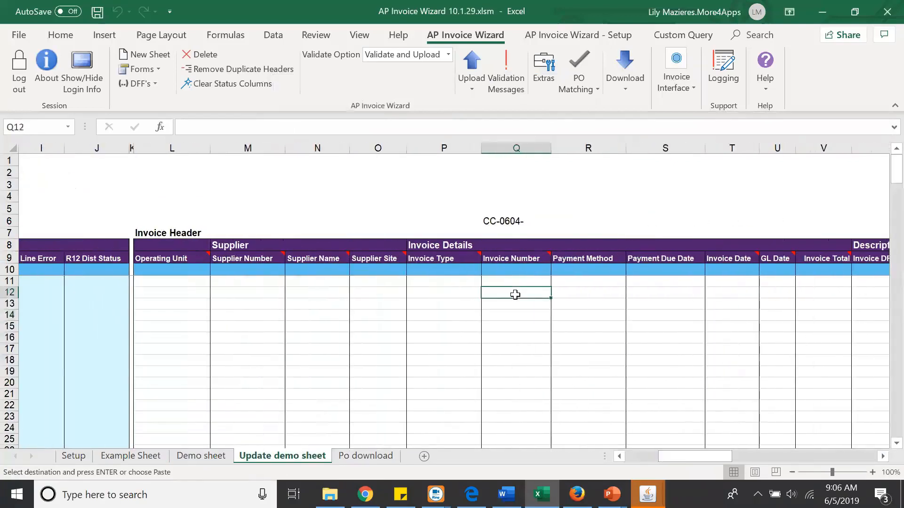
key(ctrl+v)
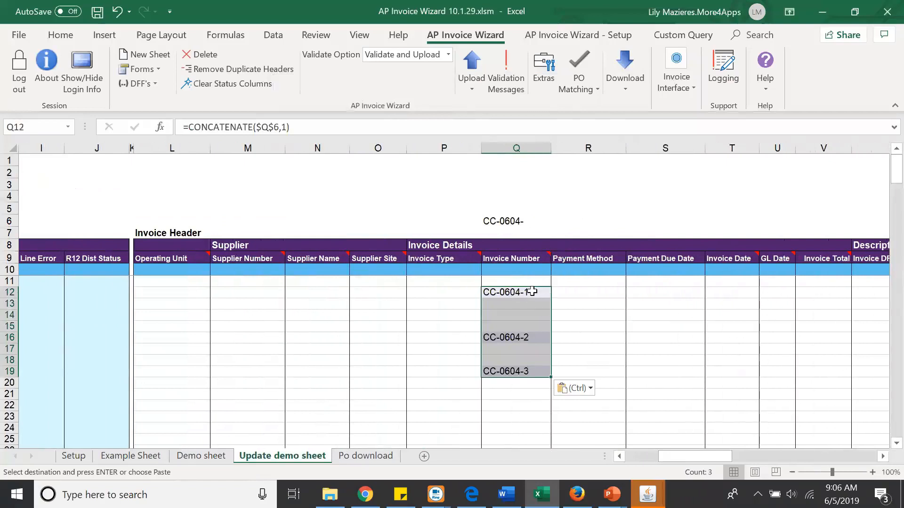
right_click(532, 292)
click(597, 208)
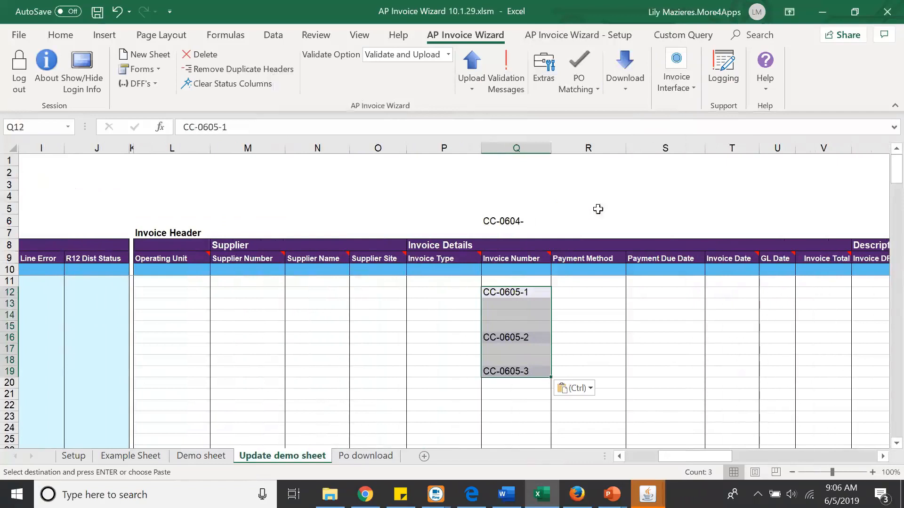
Download the invoices listed on the Update demo sheet using the sheet data, and dismiss the download summary
click(620, 90)
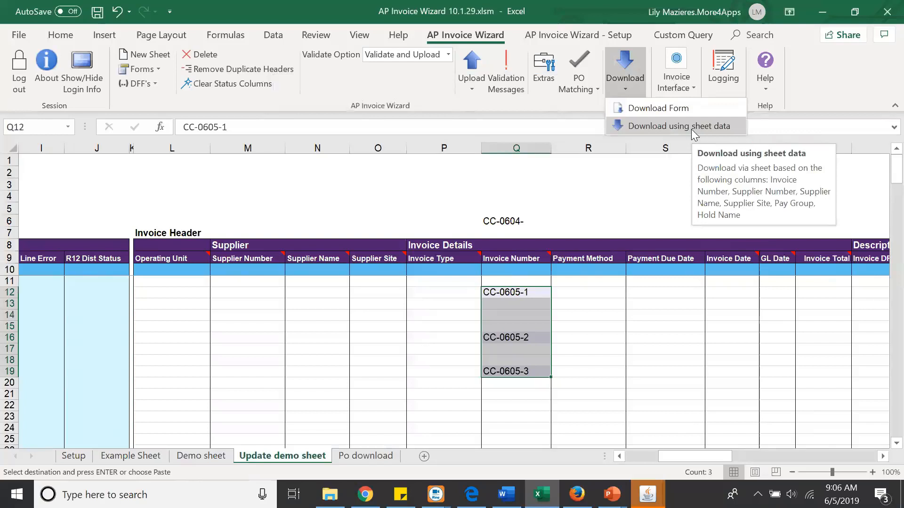
click(692, 132)
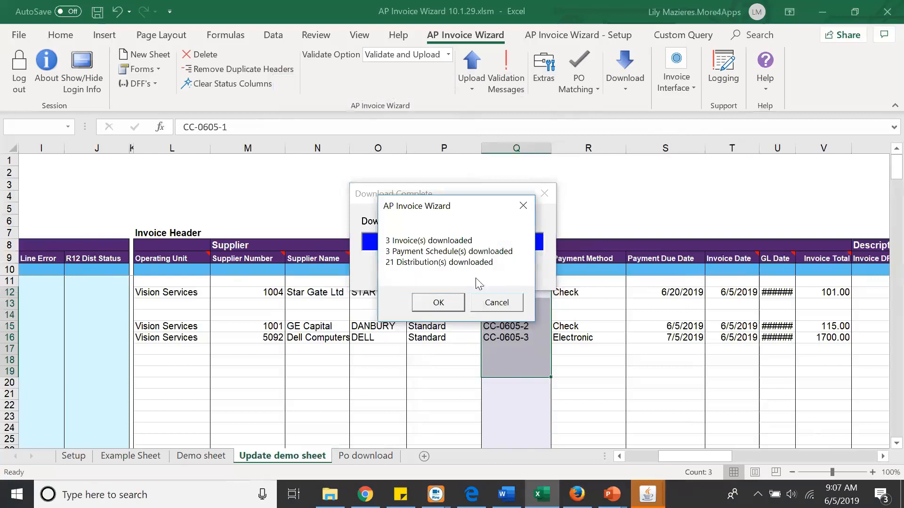
click(437, 303)
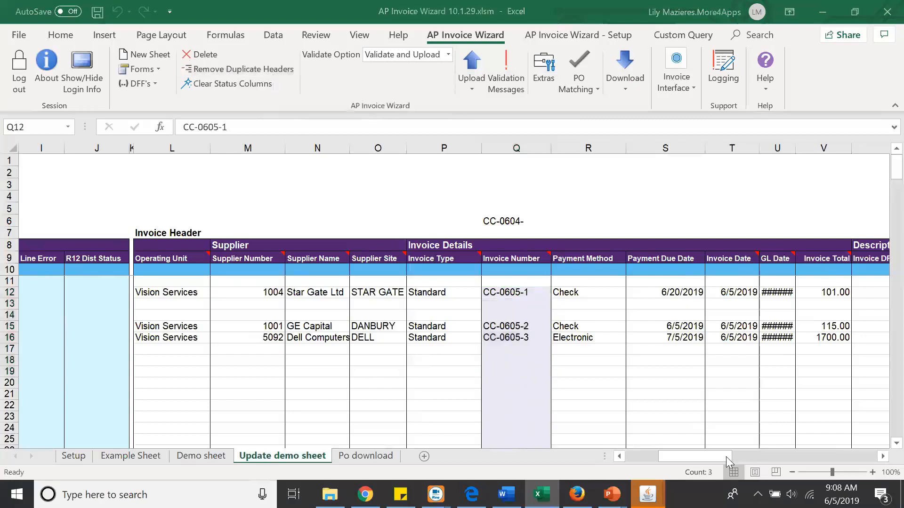
click(693, 458)
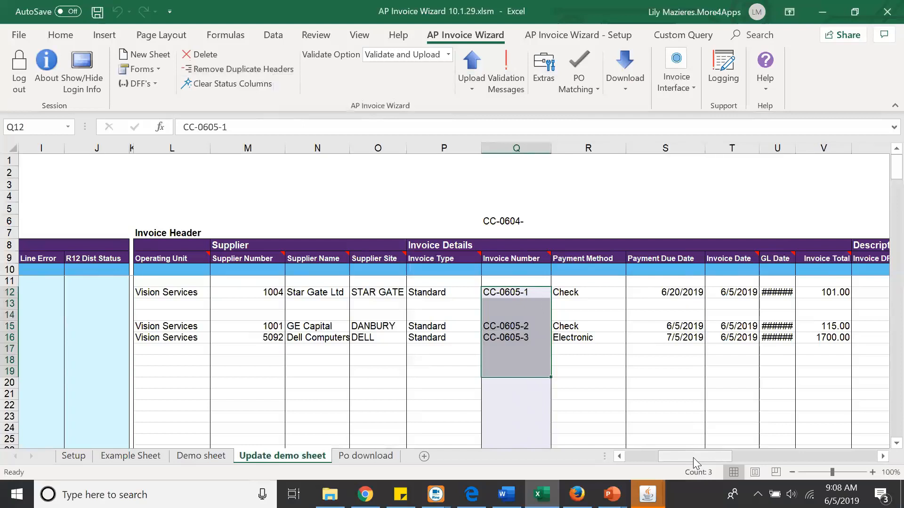
drag(693, 458, 700, 456)
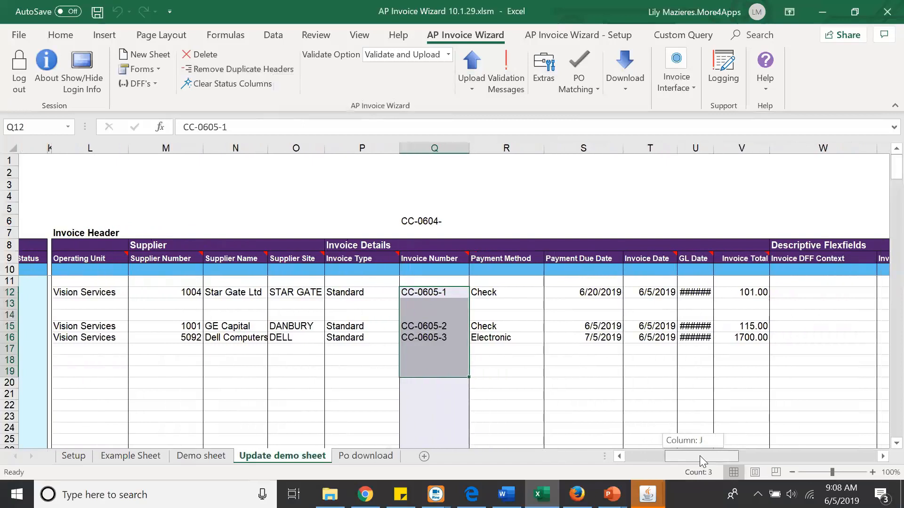
drag(700, 456, 700, 455)
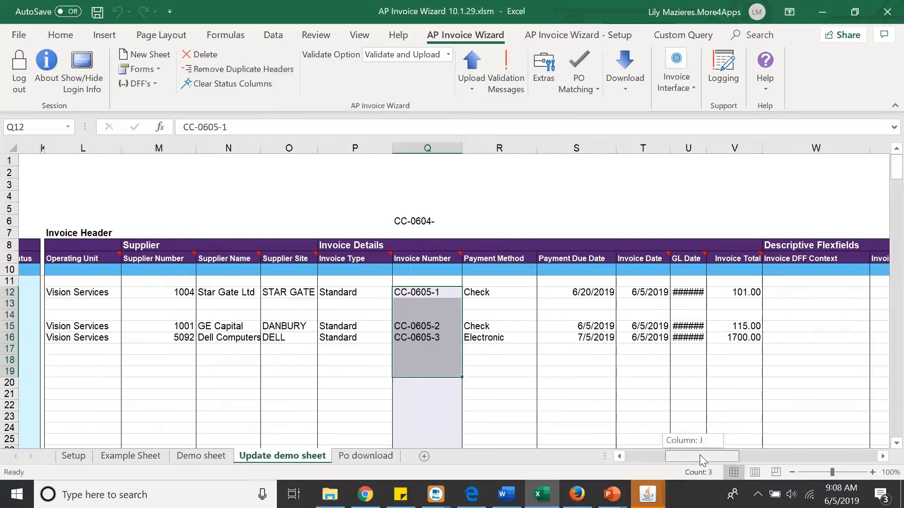
drag(700, 455, 699, 454)
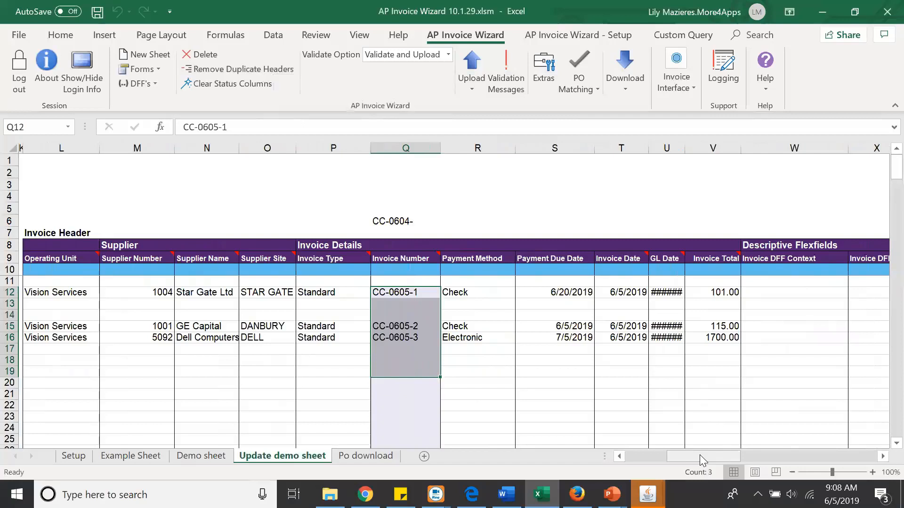
drag(700, 455, 700, 455)
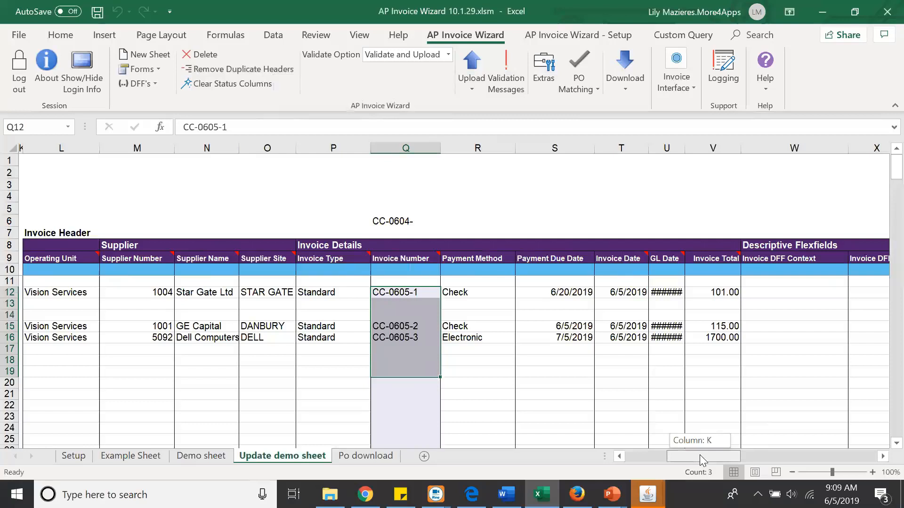
mouse_move(700, 456)
mouse_down()
mouse_move(748, 440)
mouse_move(695, 440)
mouse_up()
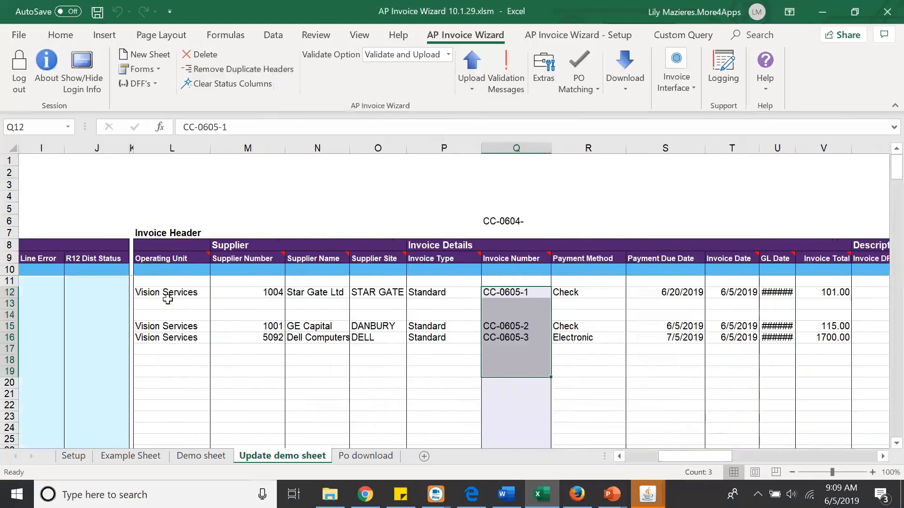
Cancel the Star Gate Ltd invoice in row 12 using the Cancel Invoices update for selected invoices, and dismiss the summary
click(320, 291)
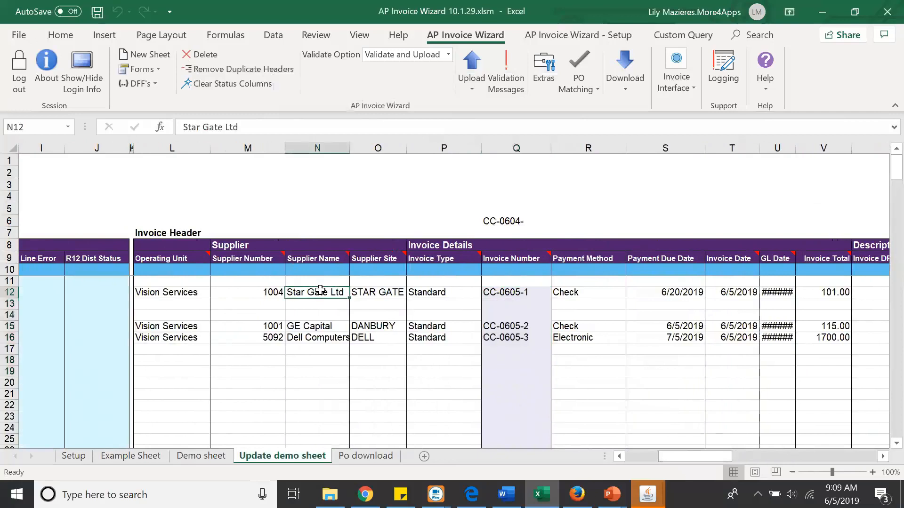
click(540, 82)
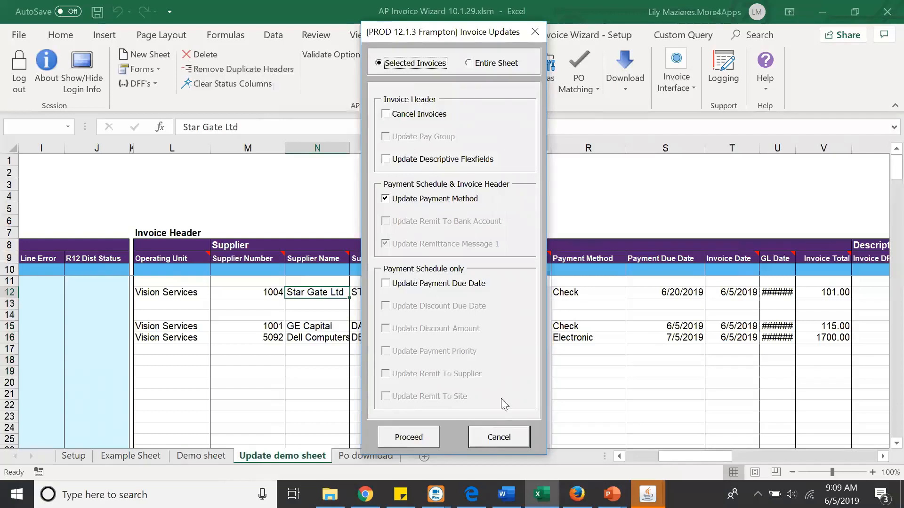
click(389, 120)
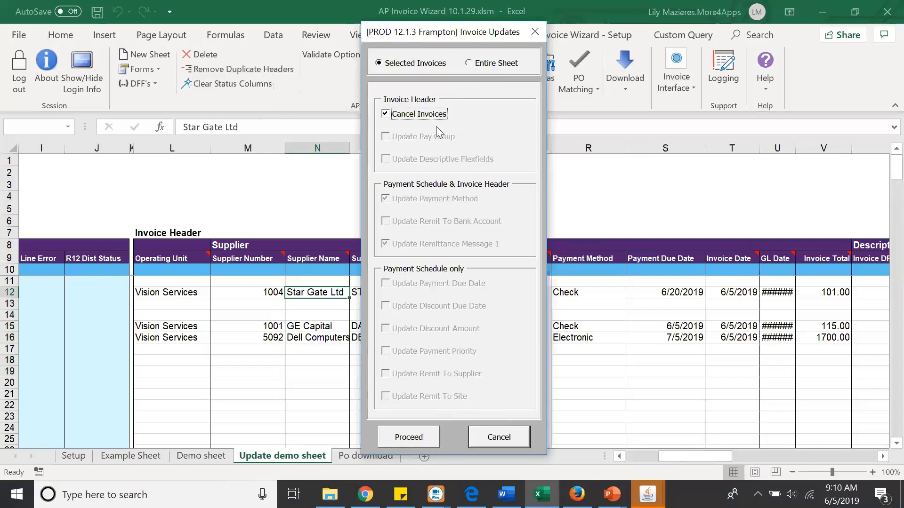
click(476, 64)
click(380, 66)
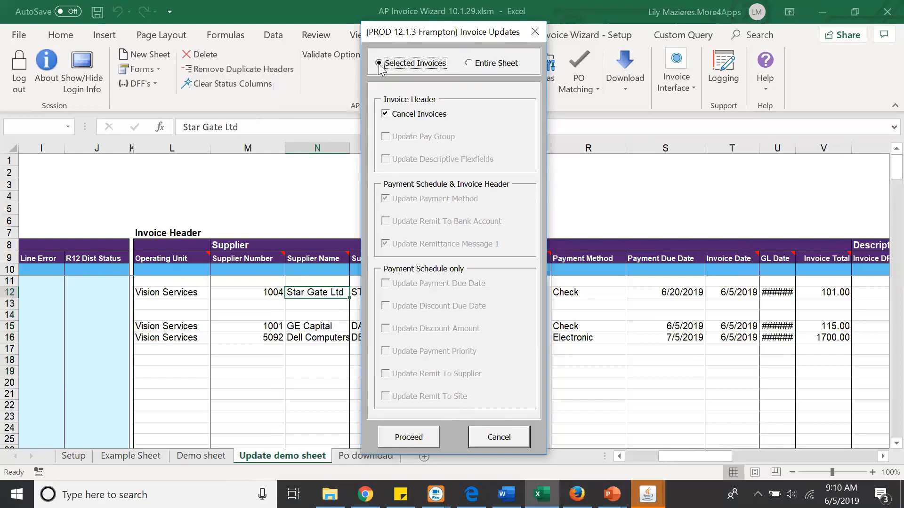
click(425, 435)
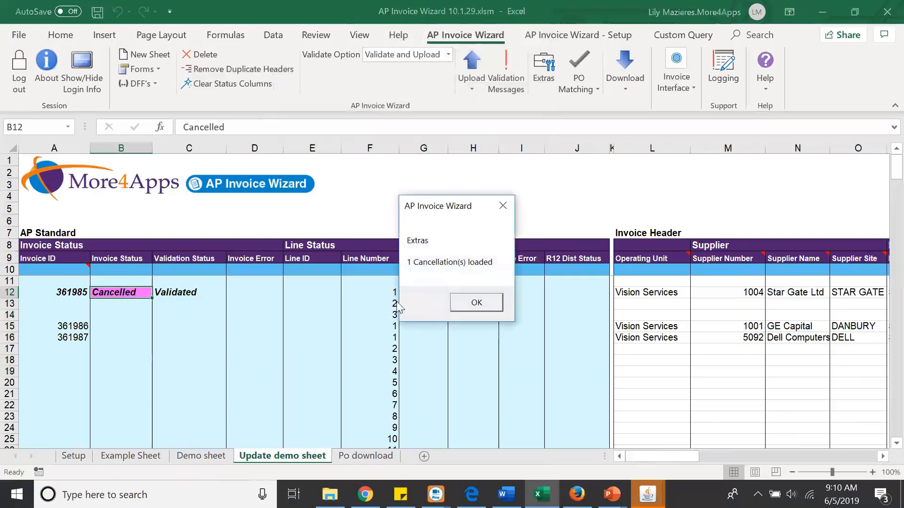
click(463, 305)
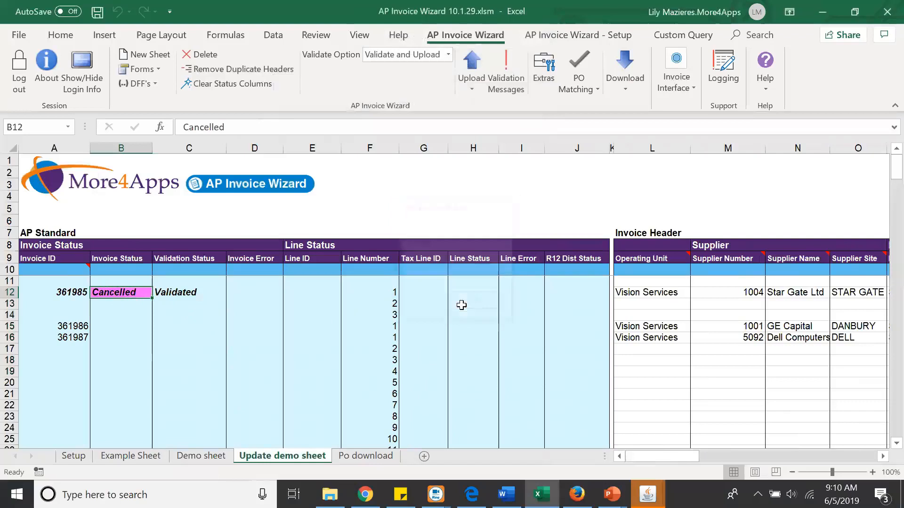
drag(649, 461, 689, 452)
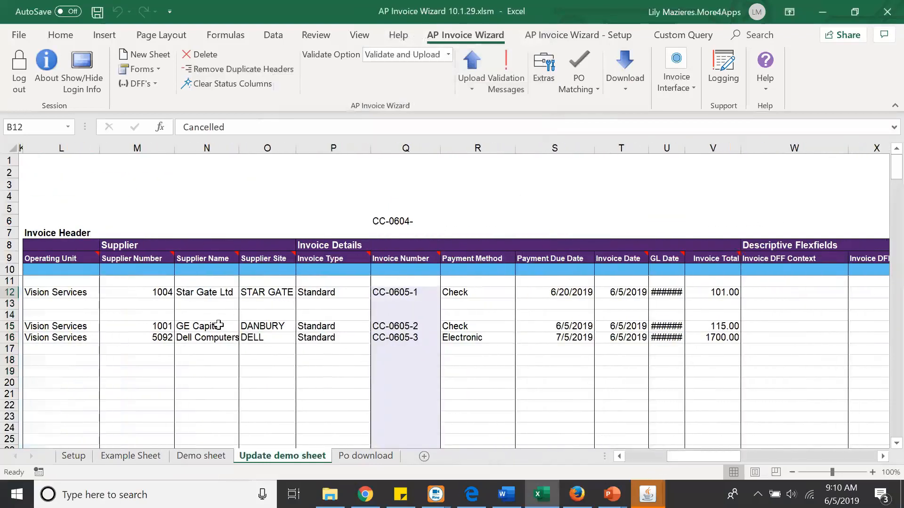
click(216, 325)
drag(700, 459, 696, 458)
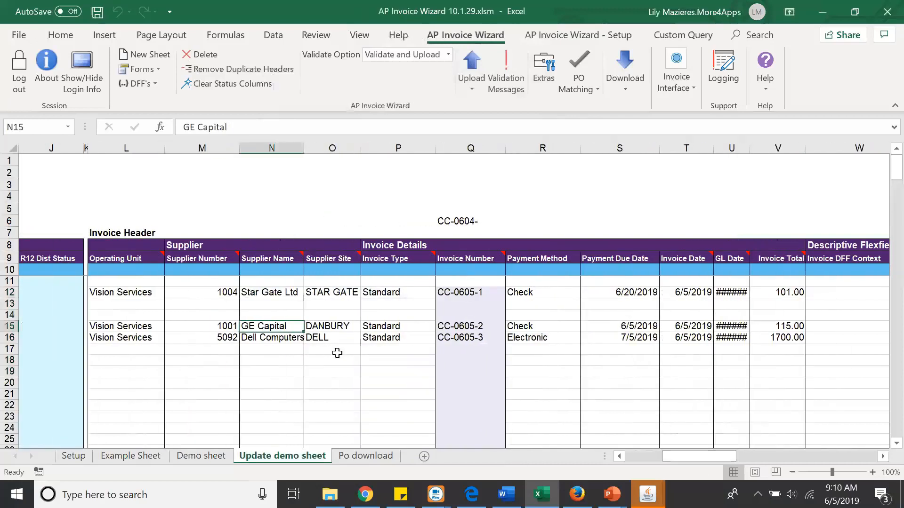
double_click(294, 327)
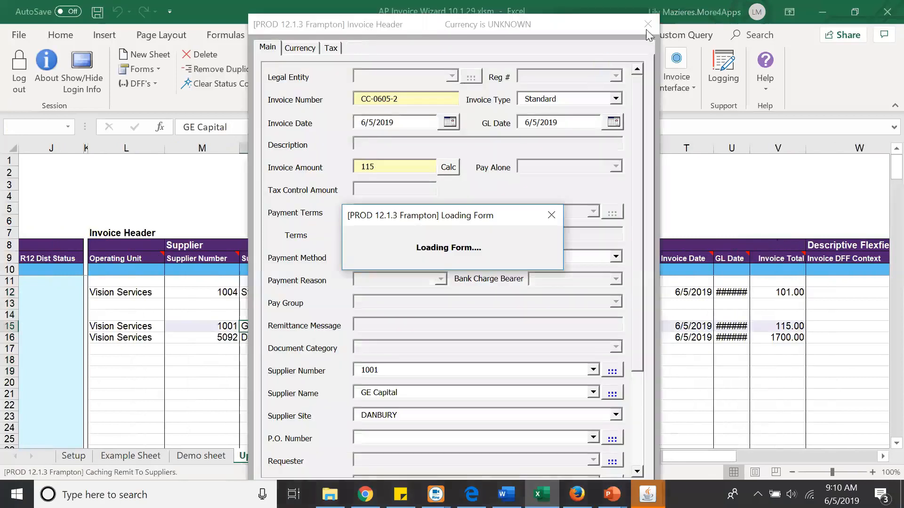
click(648, 24)
click(544, 69)
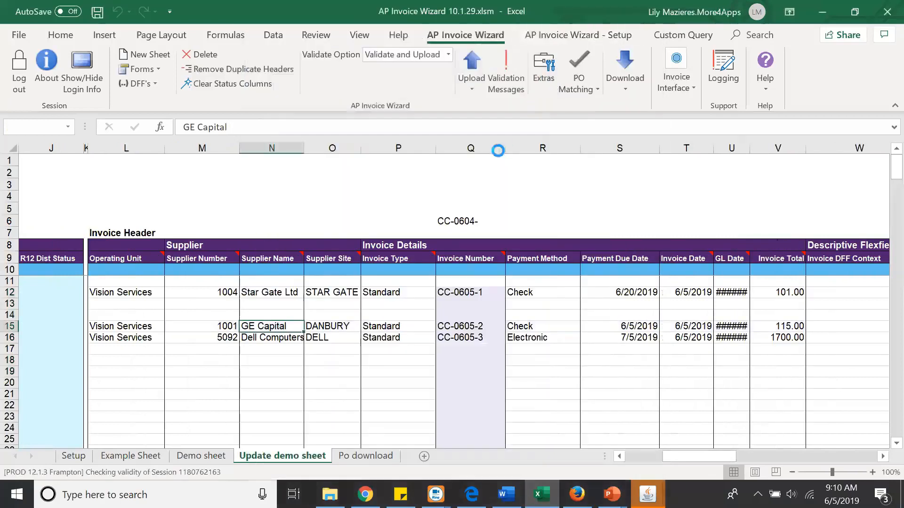
click(386, 114)
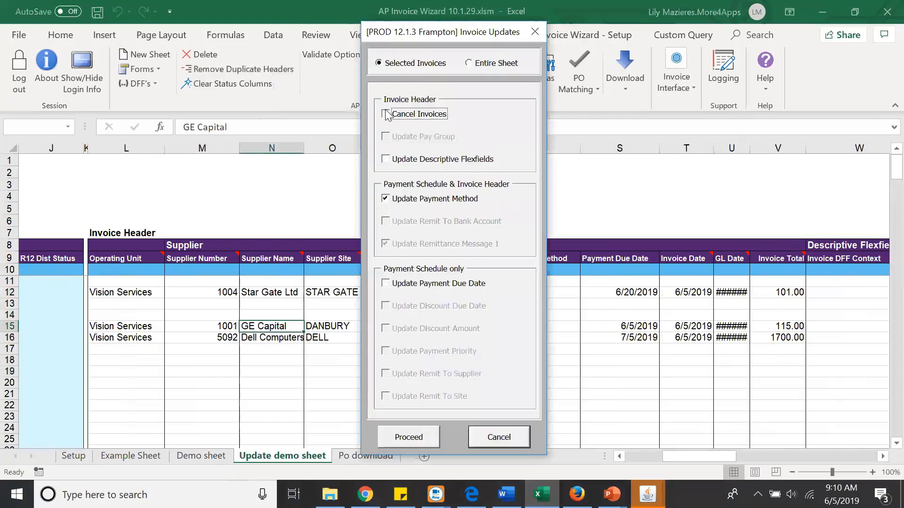
click(497, 438)
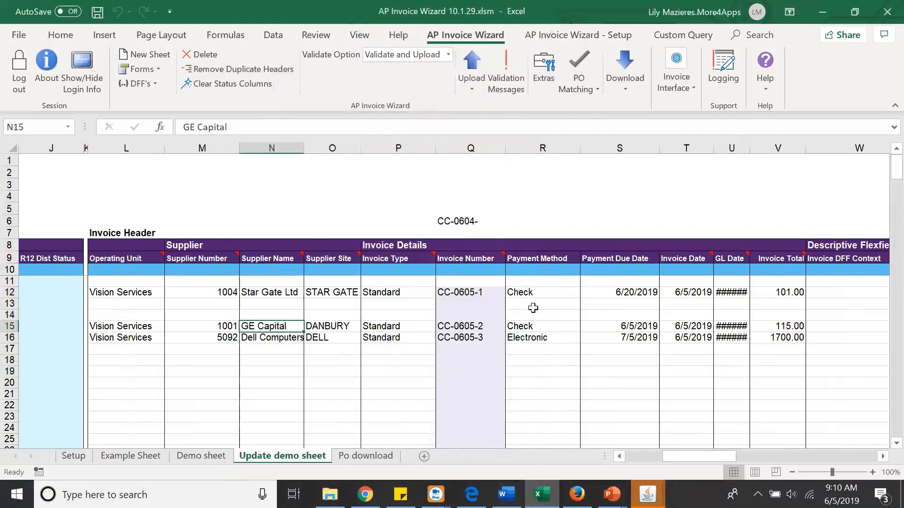
Copy the Electronic payment method from R16 to R15, run Update Payment Method for the selected GE Capital invoice, and dismiss the summary
click(537, 338)
key(ctrl+c)
click(532, 326)
key(ctrl+v)
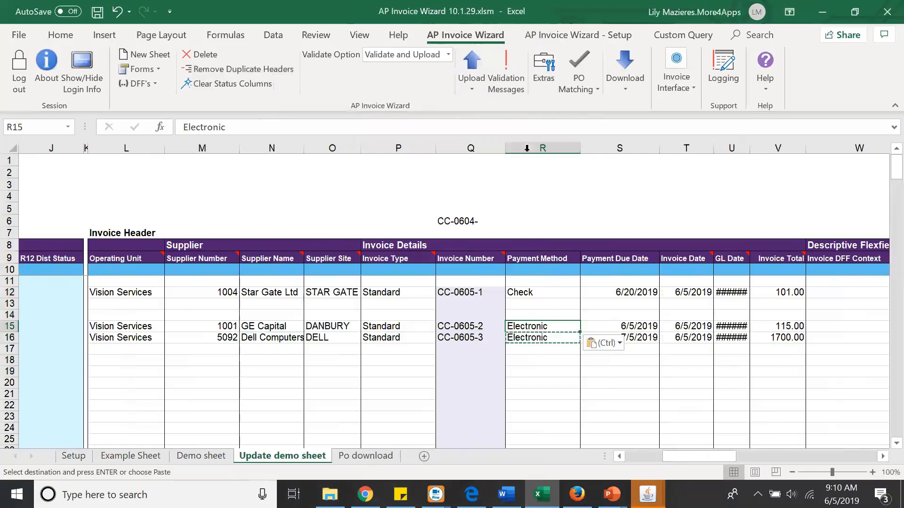
click(542, 85)
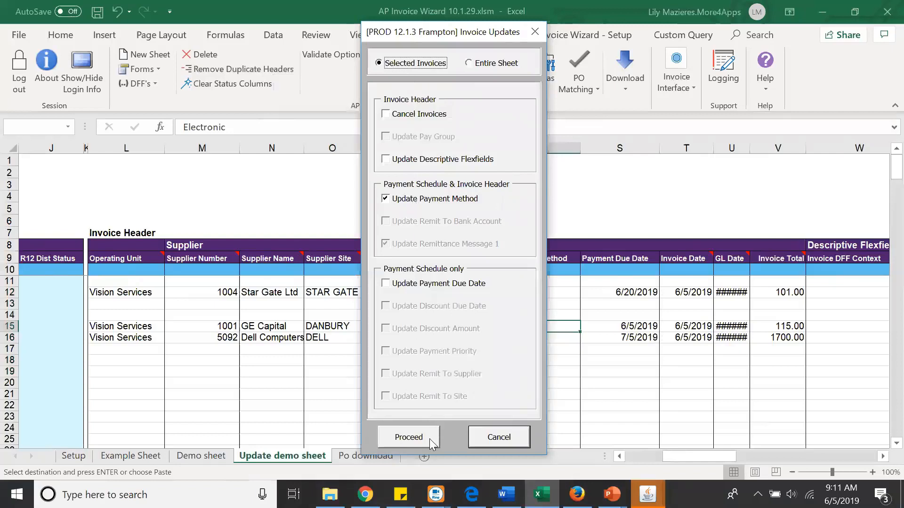
click(409, 437)
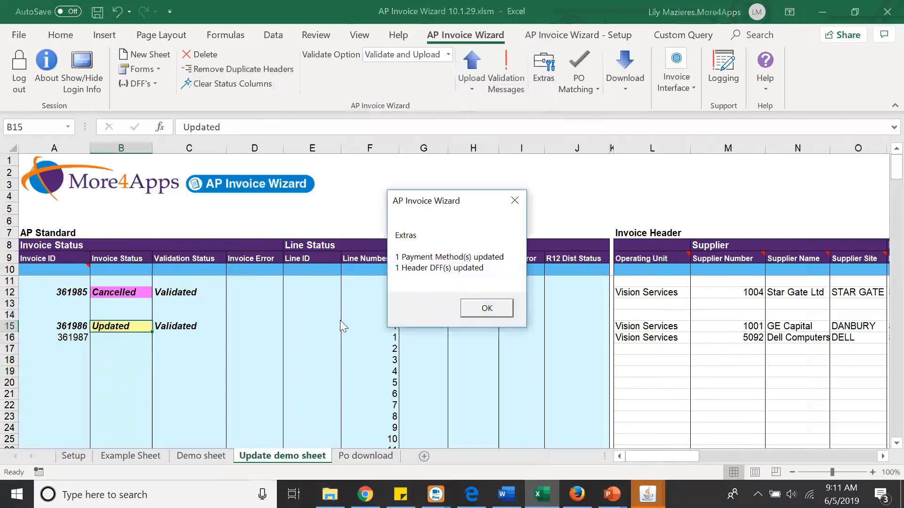
click(478, 309)
Copy invoice number CC-0605-2 from Q15 to Q20, download that invoice using the sheet data, and dismiss the download summary
drag(636, 455, 668, 450)
click(527, 327)
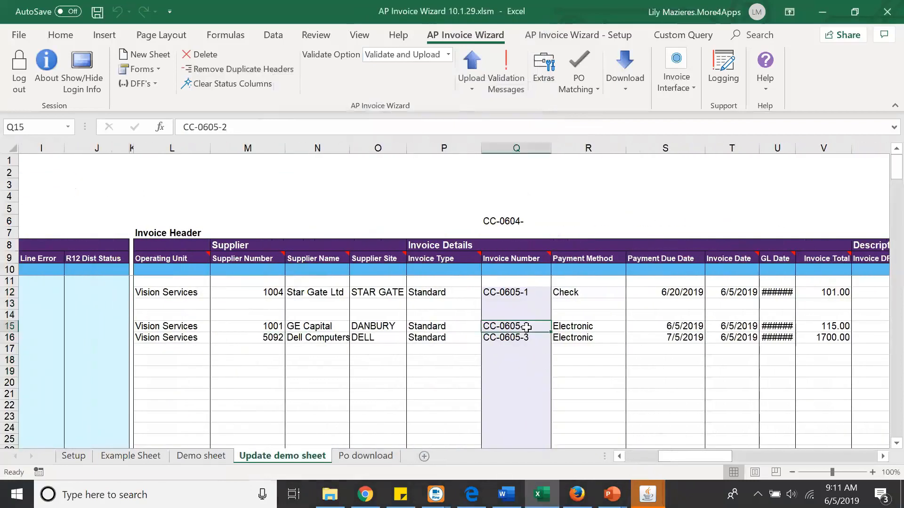
key(ctrl+c)
click(528, 380)
key(ctrl+v)
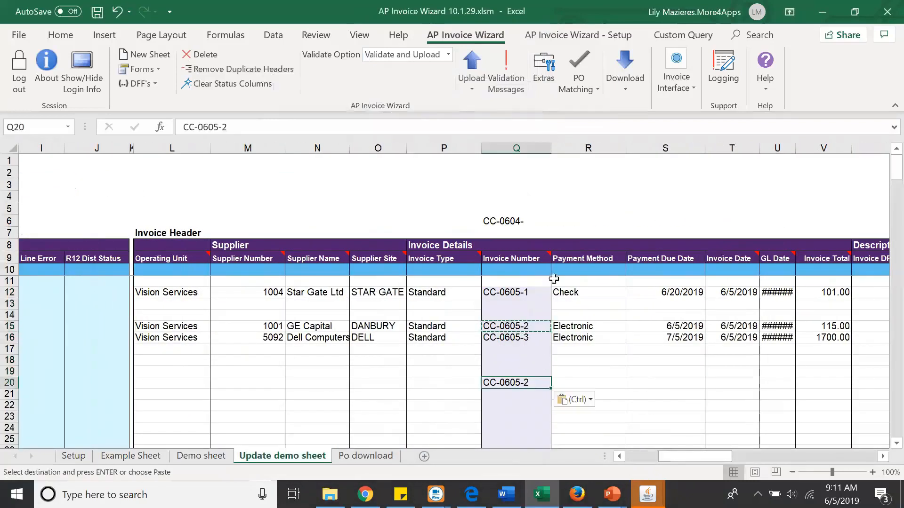
click(626, 78)
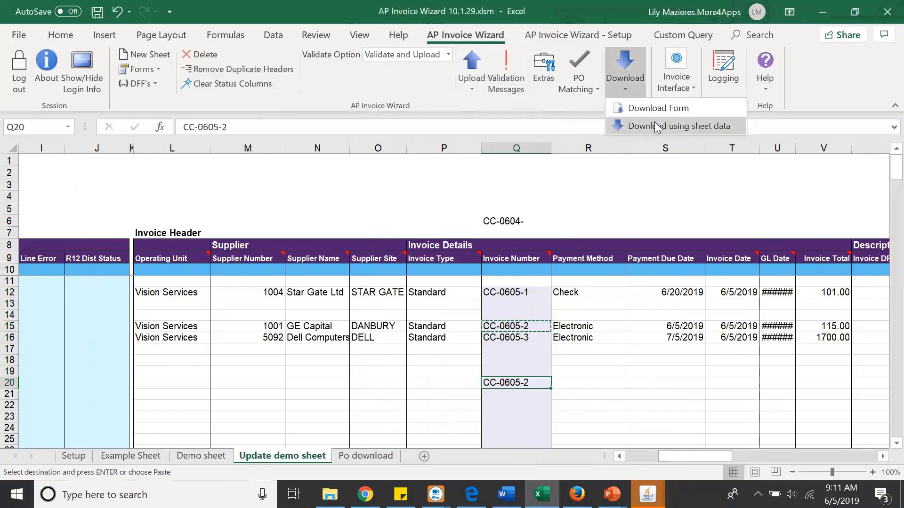
click(655, 126)
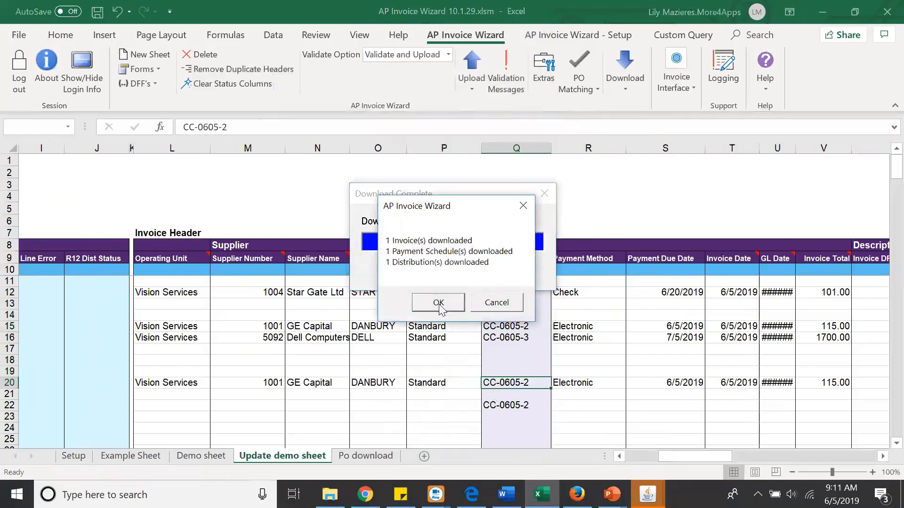
click(439, 304)
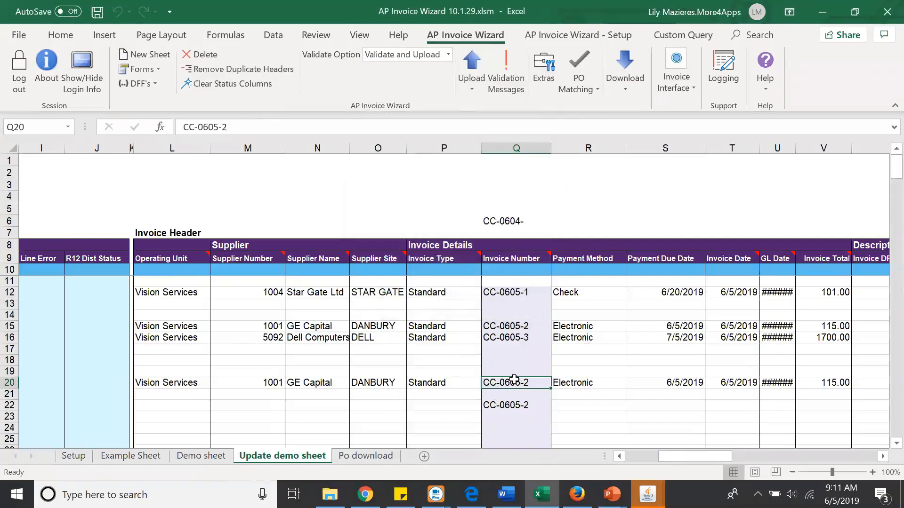
Check the downloaded invoice's payment method in R20 and review the invoice update options for row 15 without applying any
click(622, 85)
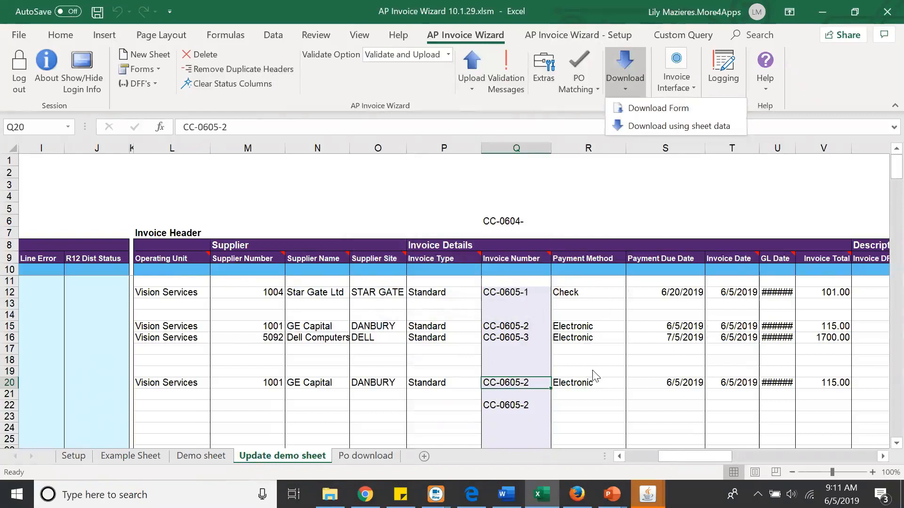
click(569, 379)
click(570, 383)
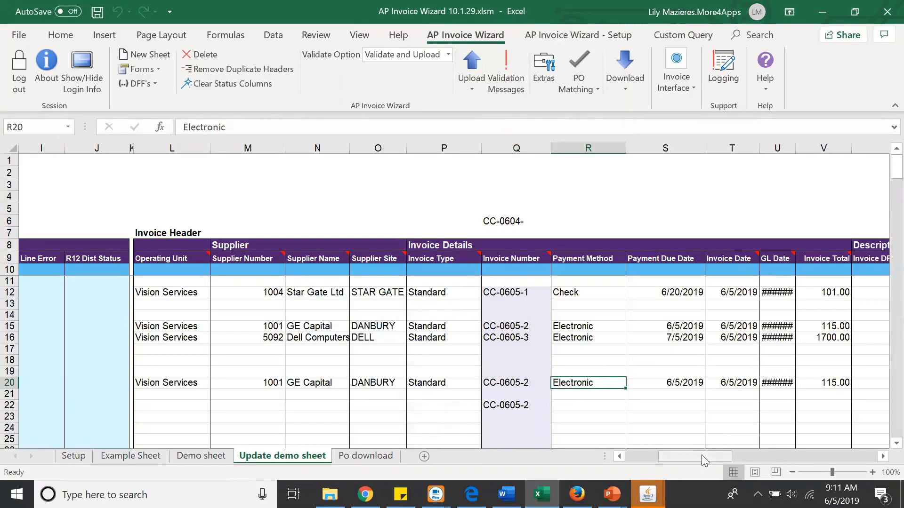
drag(701, 459, 709, 458)
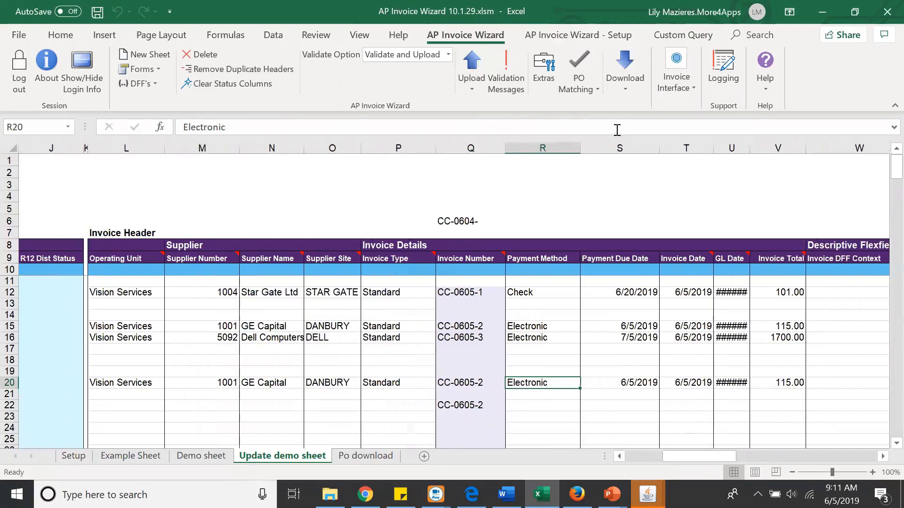
click(545, 326)
click(545, 75)
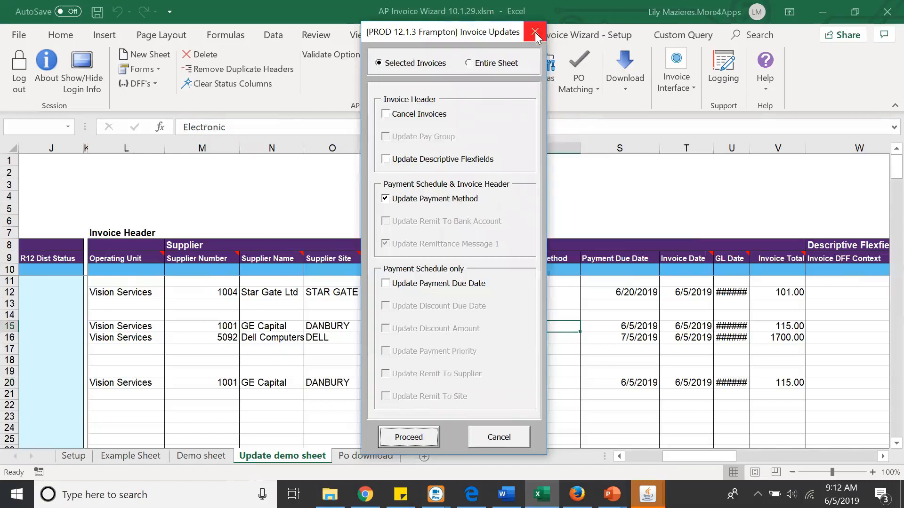
click(521, 436)
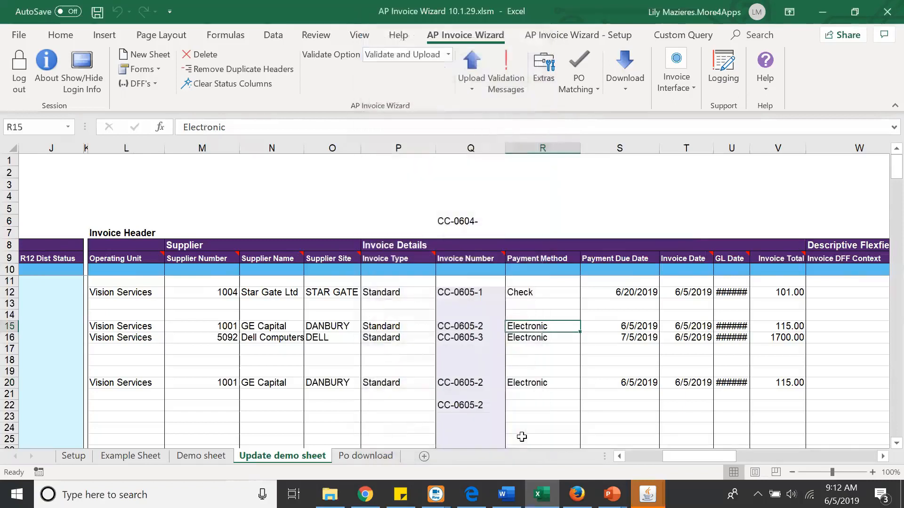
Place an Invalid PO hold on the Dell Computers invoice in row 16, upload the hold, and dismiss the message
drag(698, 457, 731, 442)
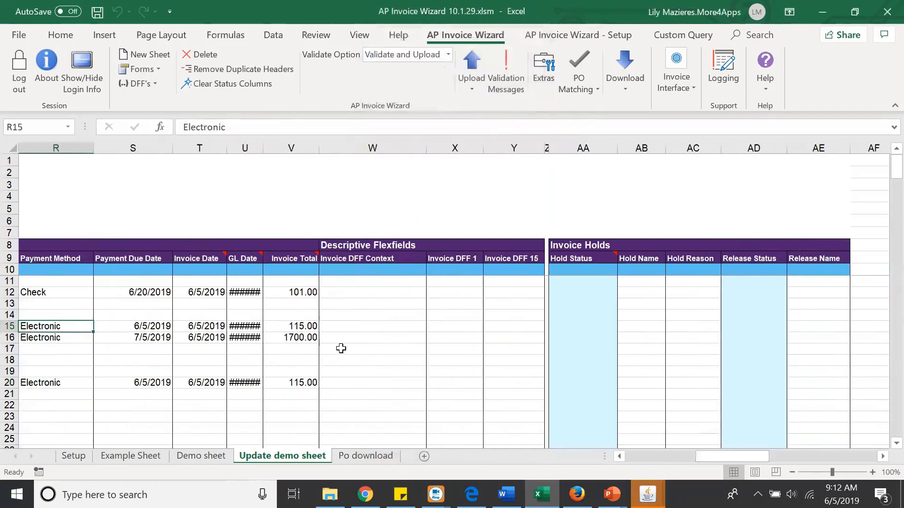
click(647, 338)
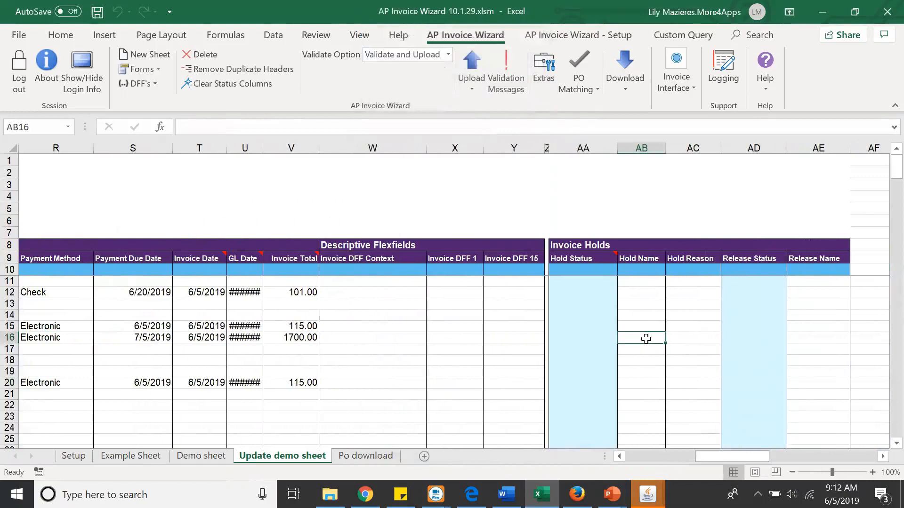
double_click(646, 339)
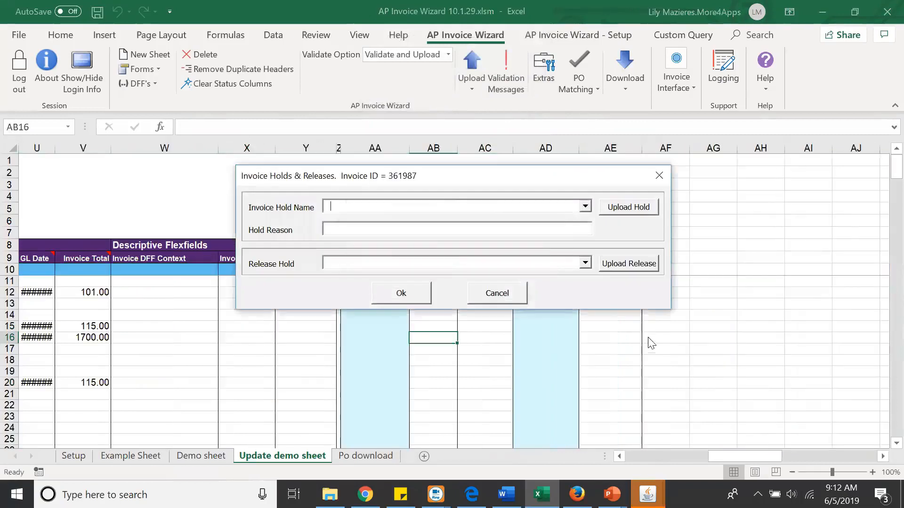
click(585, 207)
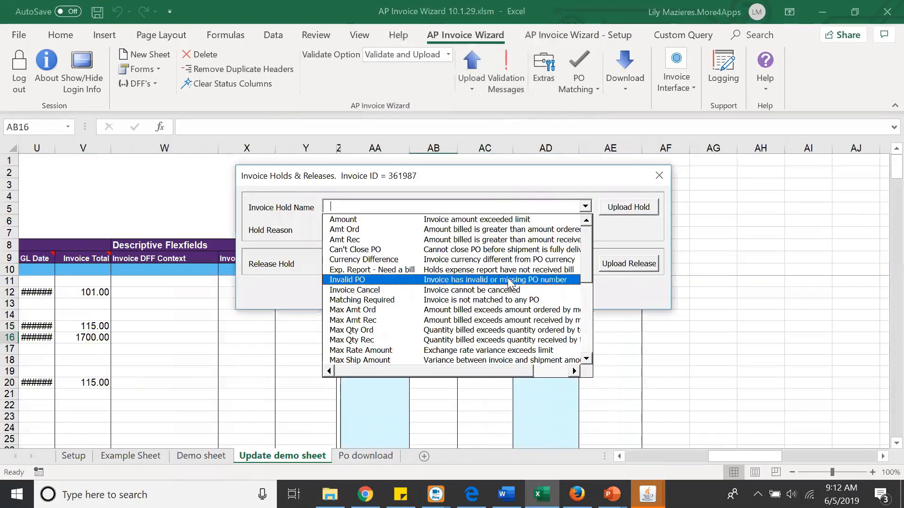
click(524, 280)
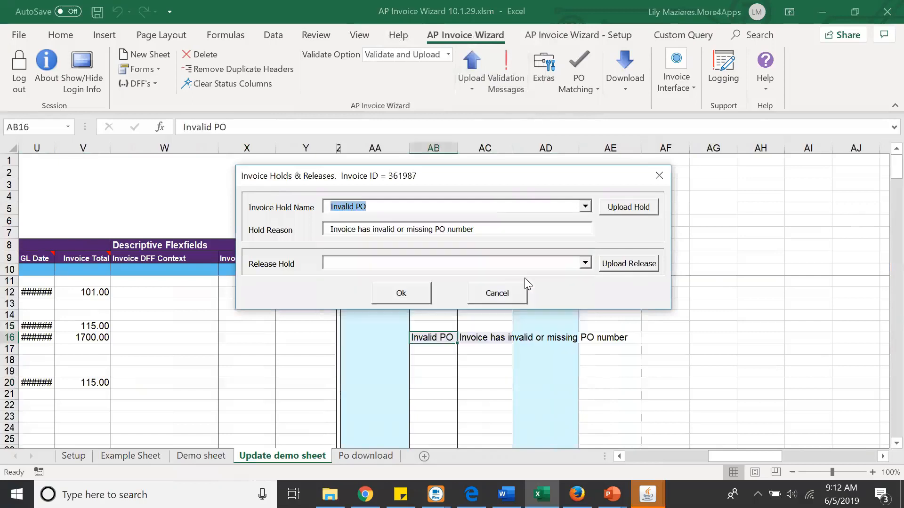
click(619, 210)
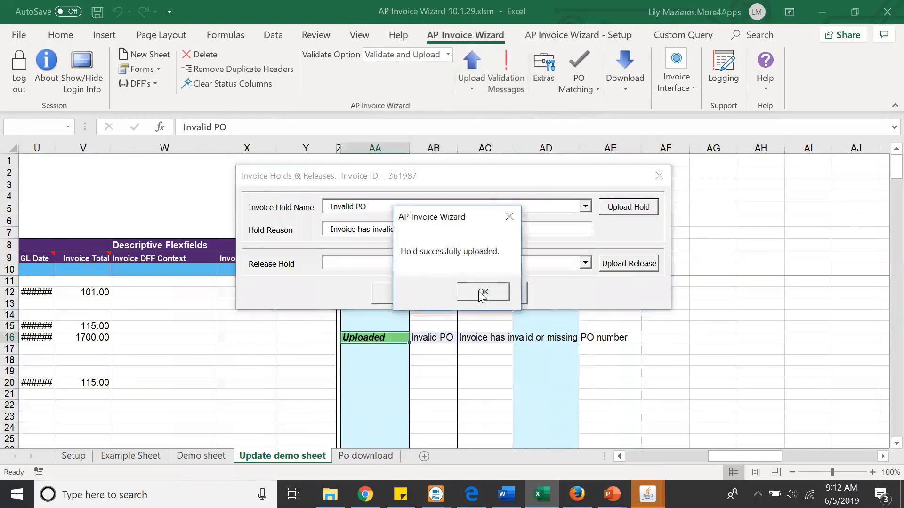
click(483, 292)
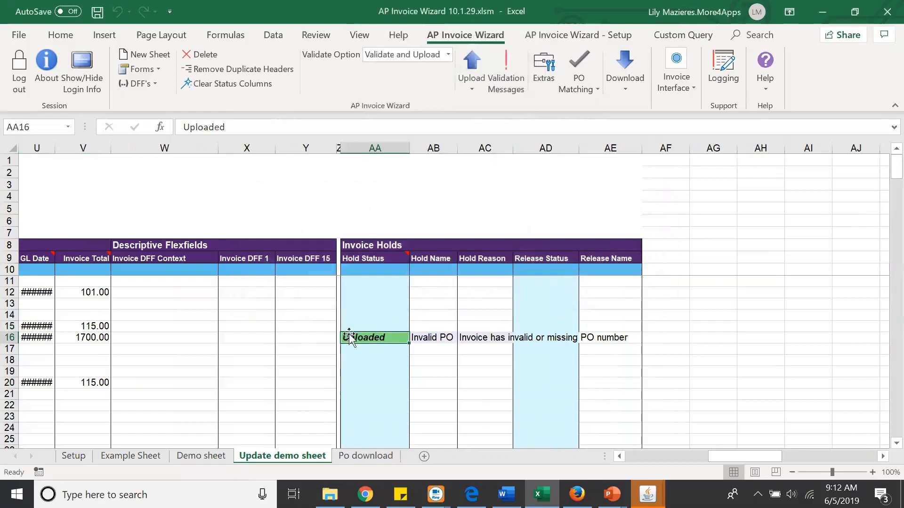
Release the Invalid PO hold on the invoice in row 16 as Validated, upload the release, and dismiss the message
double_click(436, 337)
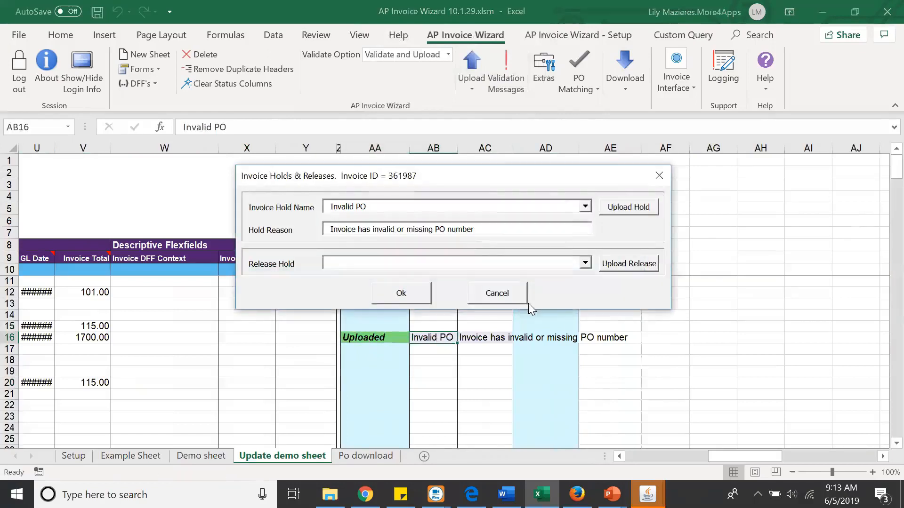
click(585, 264)
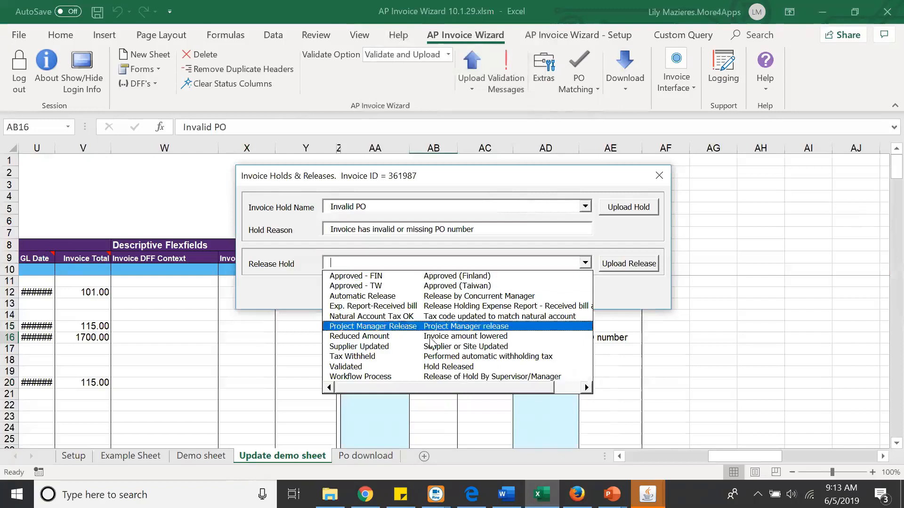
click(448, 367)
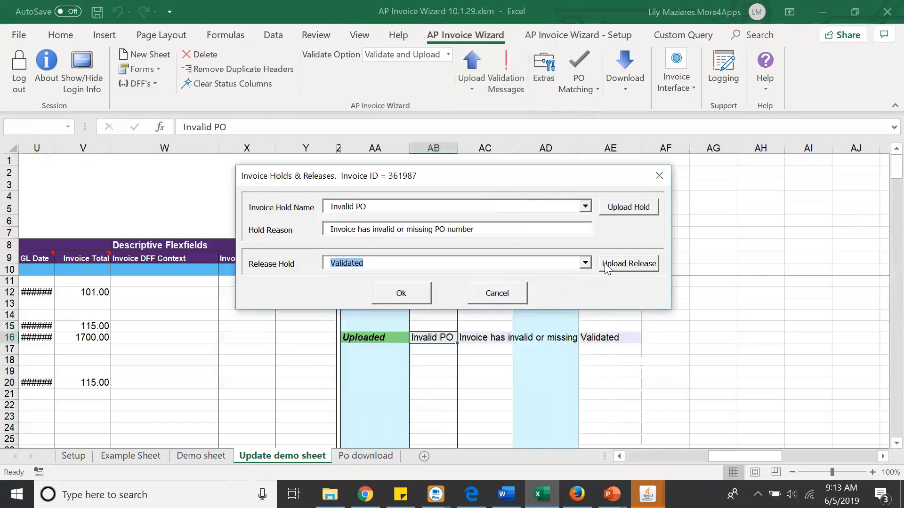
click(629, 264)
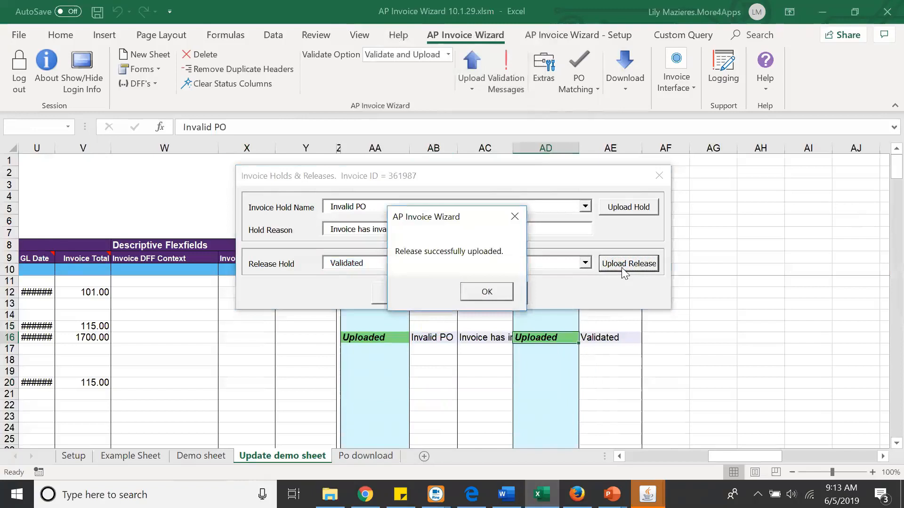
click(487, 292)
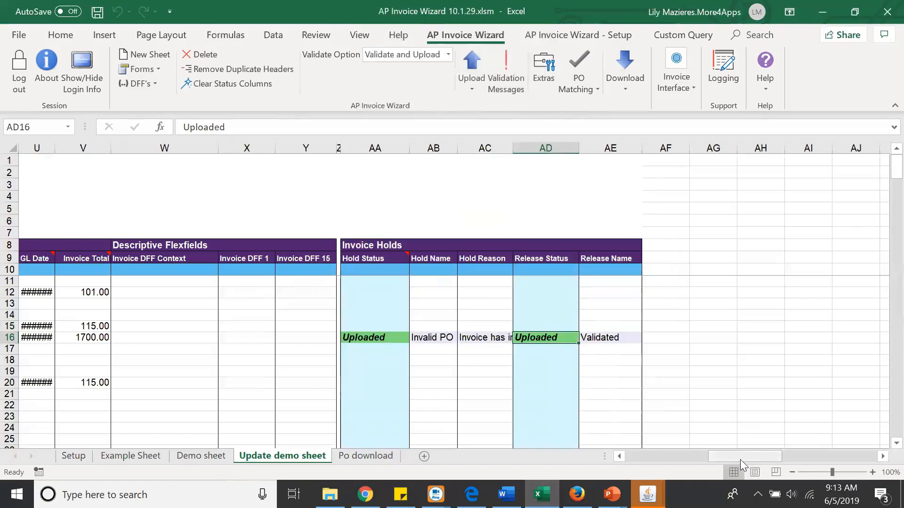
Copy the Invalid PO hold name from AB16 to AB23, download matching invoices using the sheet data, and dismiss the summary
mouse_move(740, 459)
mouse_down()
mouse_move(719, 463)
mouse_move(735, 458)
mouse_up()
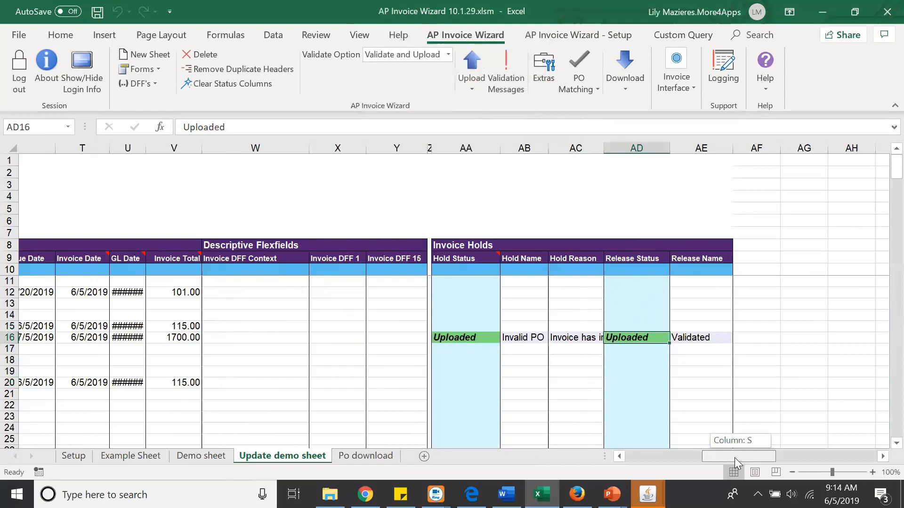
drag(734, 458, 736, 457)
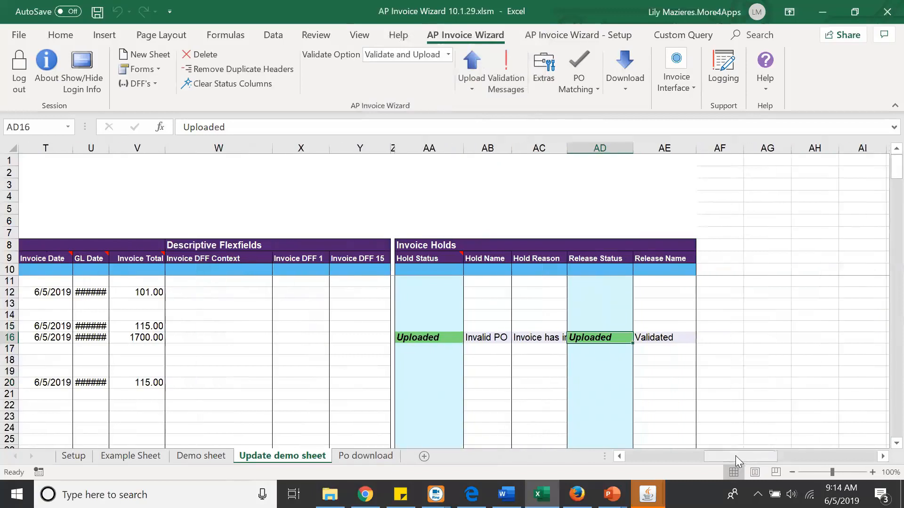
click(480, 336)
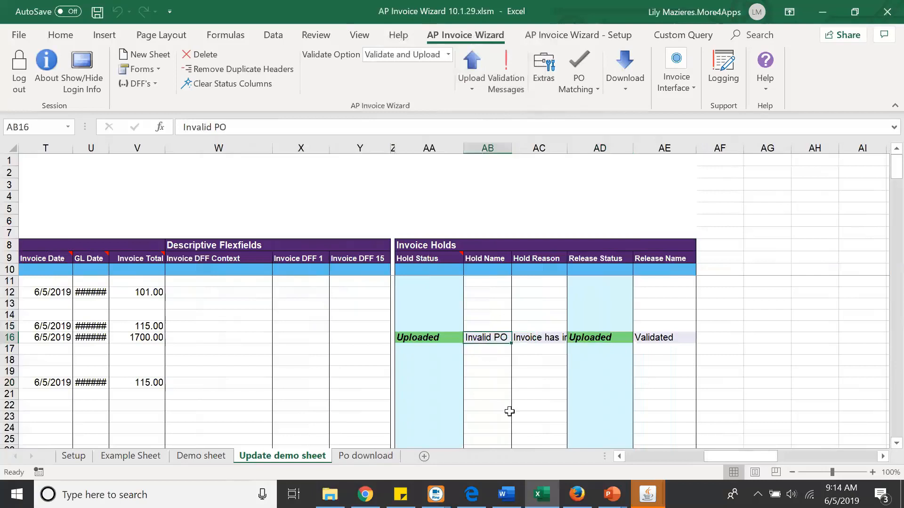
key(ctrl+c)
click(495, 416)
key(ctrl+v)
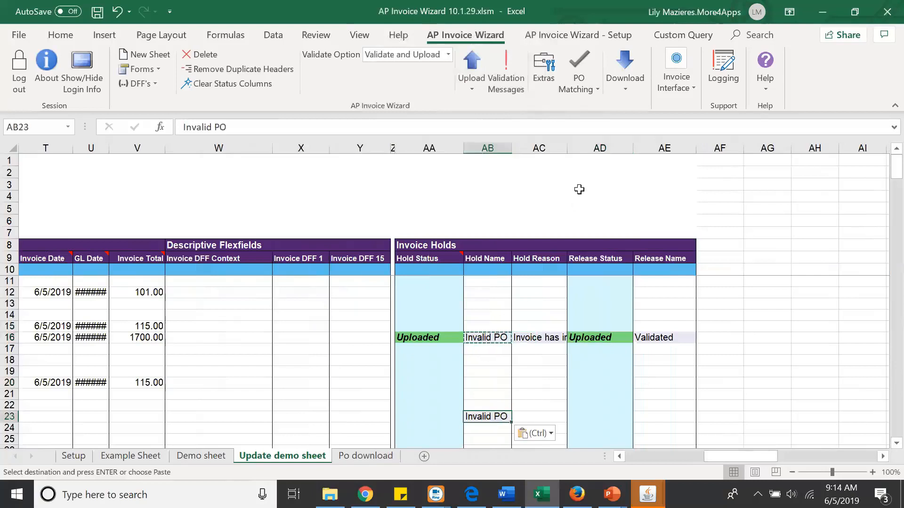
click(623, 89)
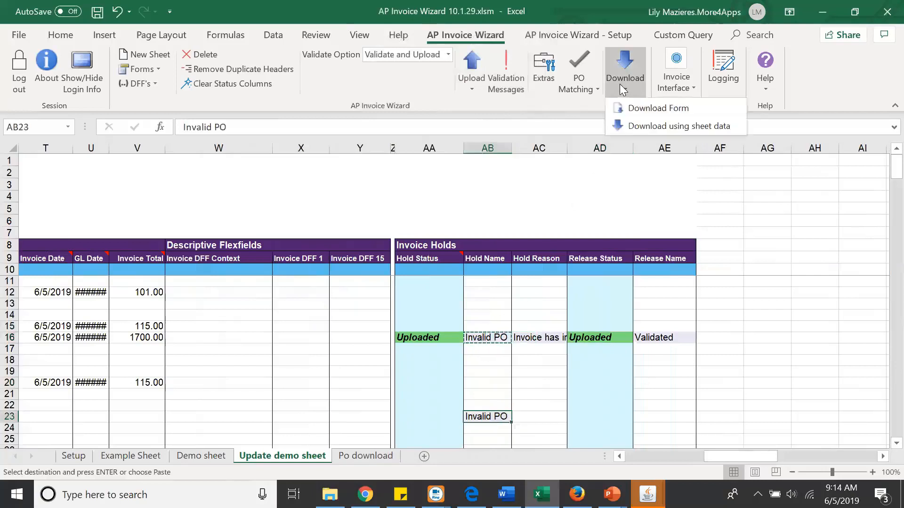
click(647, 127)
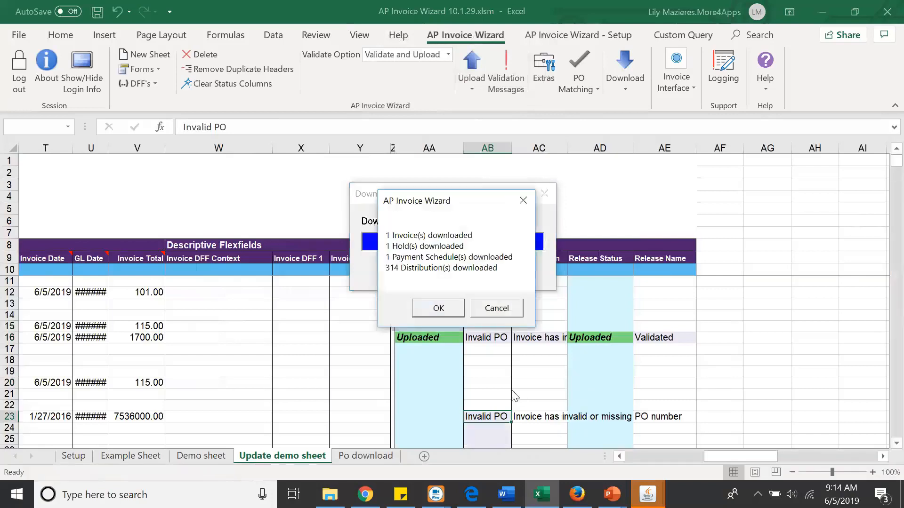
click(438, 309)
scroll(475, 402, down, 3)
scroll(475, 403, down, 4)
scroll(475, 402, up, 7)
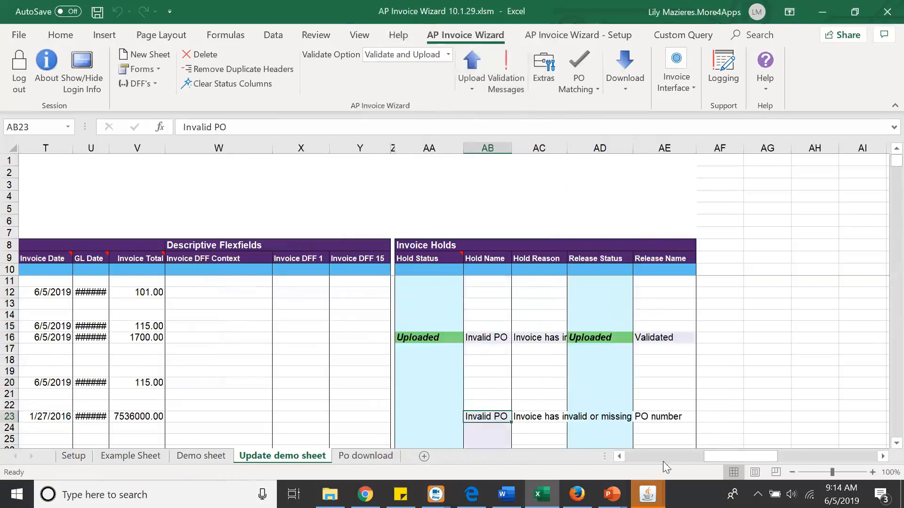
Clear the contents of the downloaded invoice's row 23 on the Update demo sheet
mouse_move(716, 458)
mouse_down()
mouse_move(686, 470)
mouse_move(712, 455)
mouse_up()
click(13, 416)
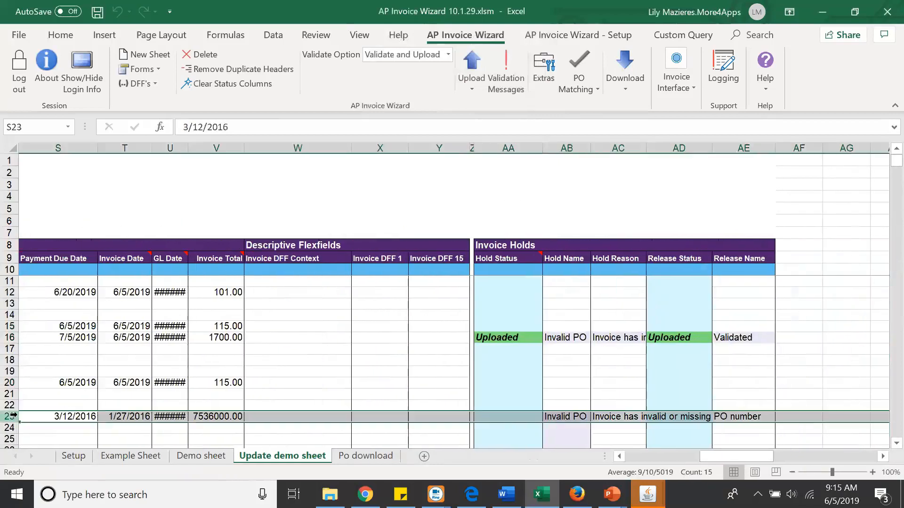
key(Delete)
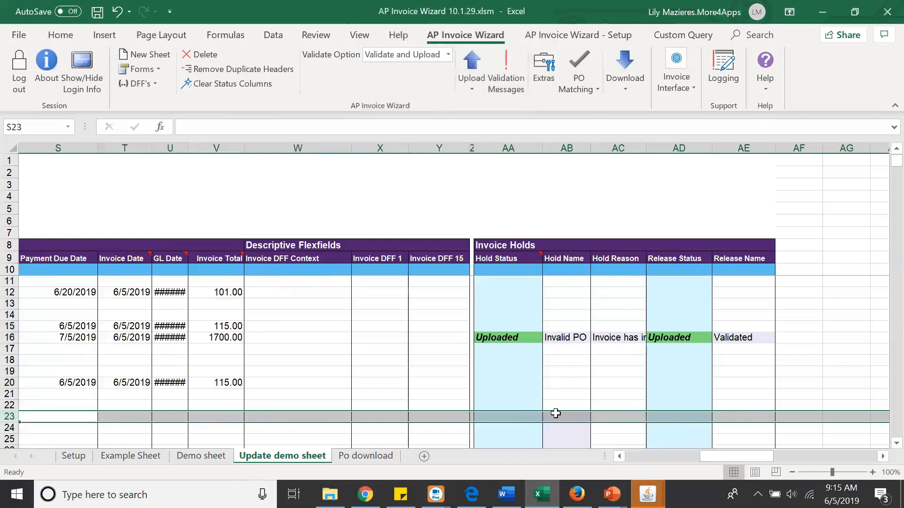
click(556, 413)
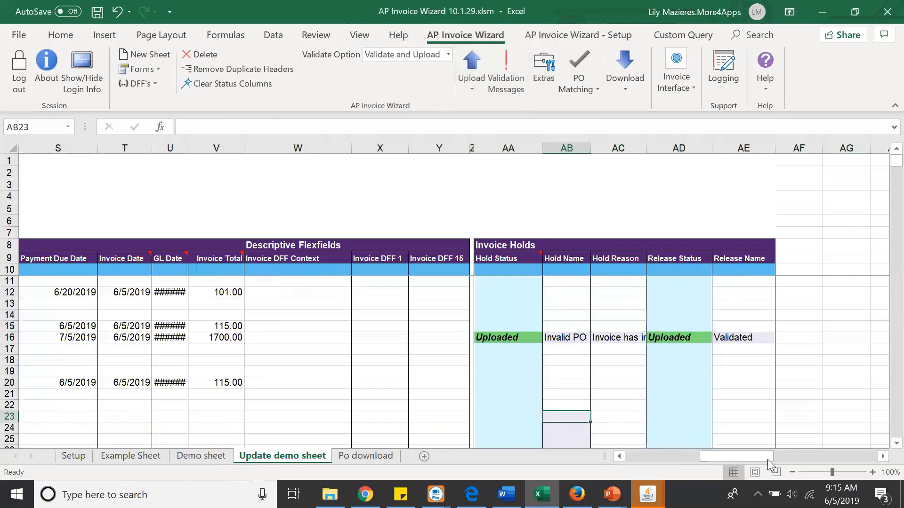
Examine the attachment columns and the file, text and URL attachments in rows 54 to 56 of the Demo sheet
click(199, 454)
drag(645, 456, 719, 446)
scroll(478, 323, down, 11)
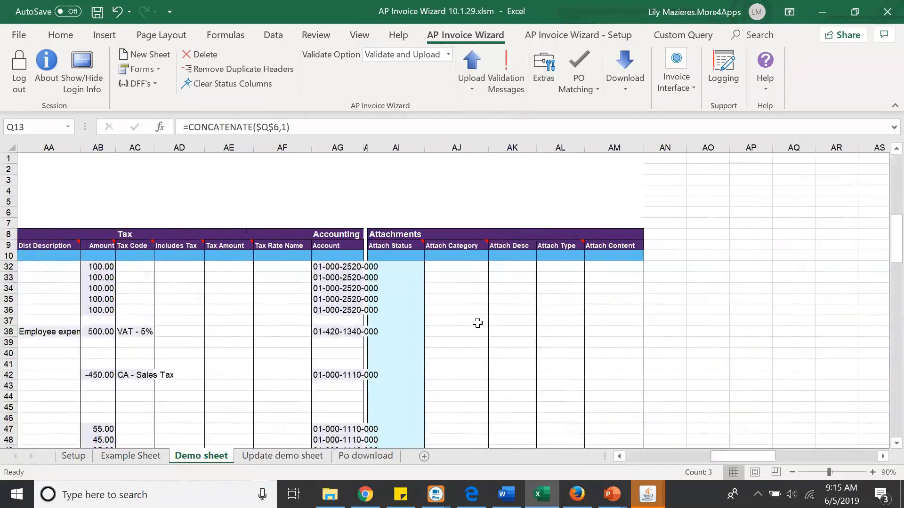
scroll(478, 323, down, 2)
click(457, 331)
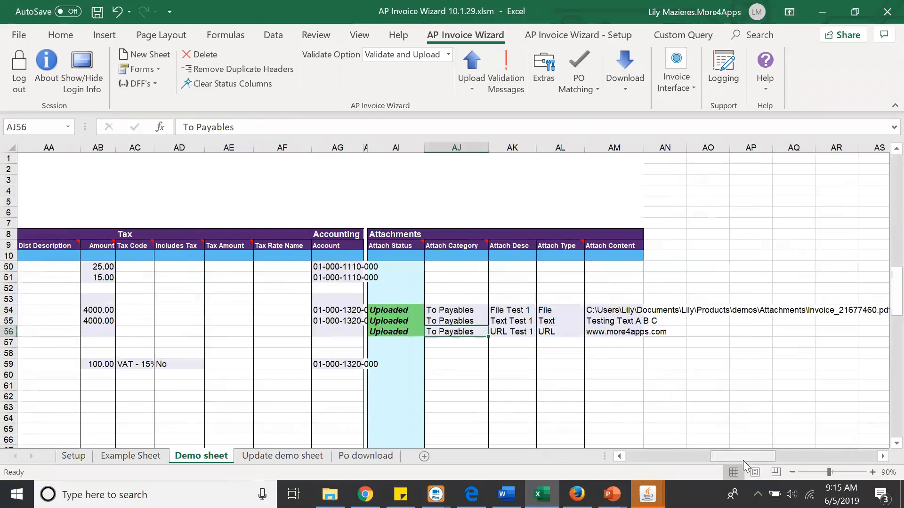
drag(396, 147, 601, 148)
click(601, 148)
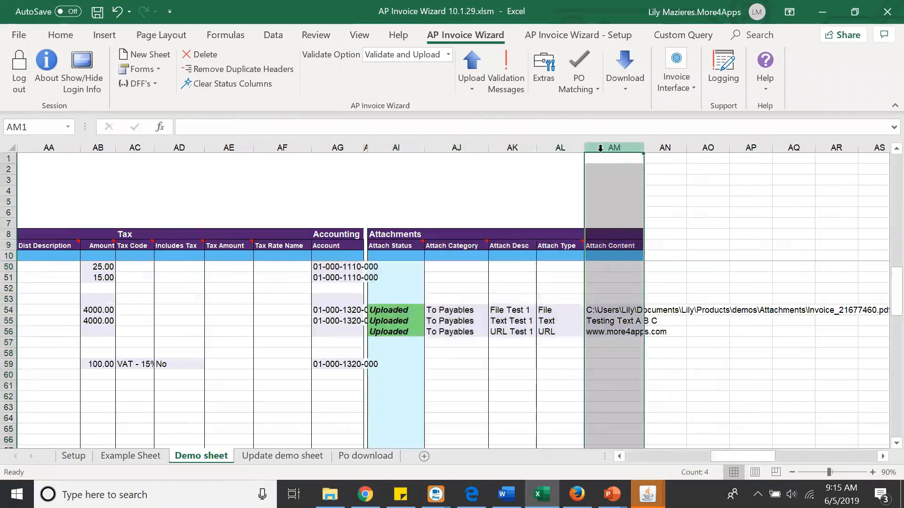
click(608, 396)
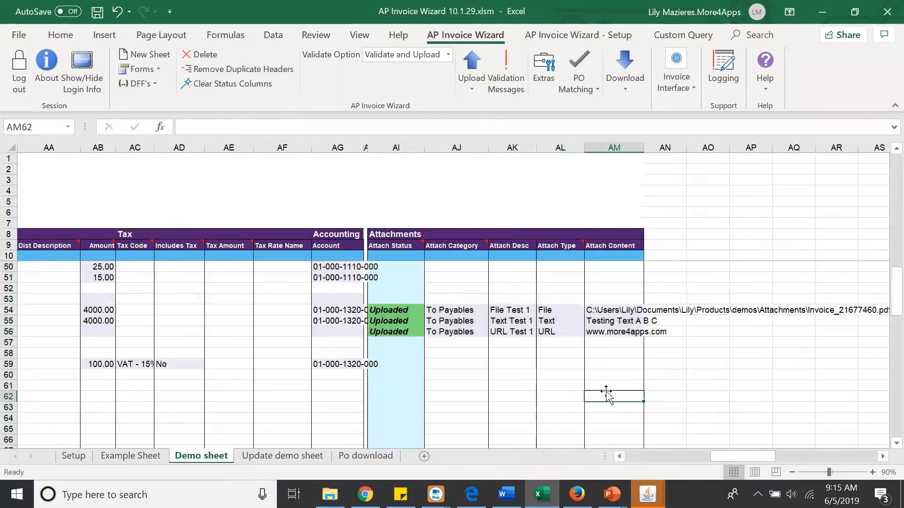
click(443, 309)
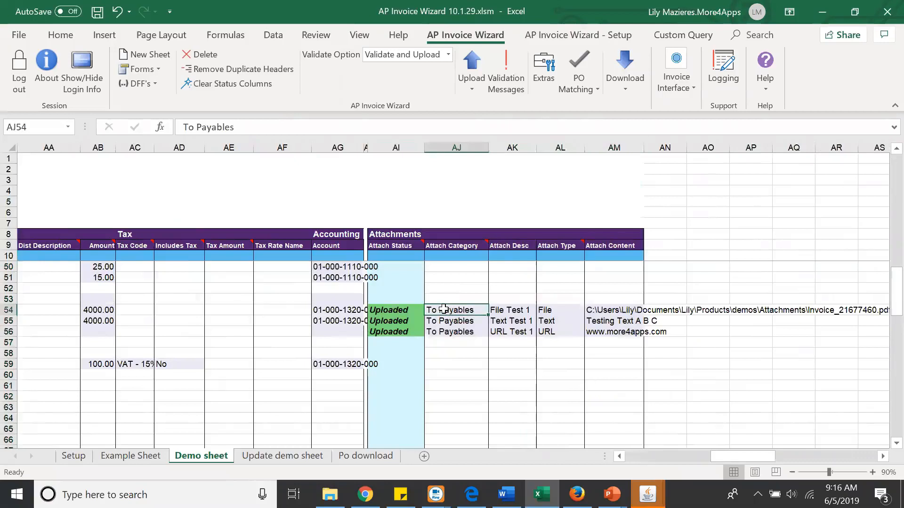
On the Po download sheet, copy the PO number and Fedex supplier from O5:P5 to O14:P14
click(303, 455)
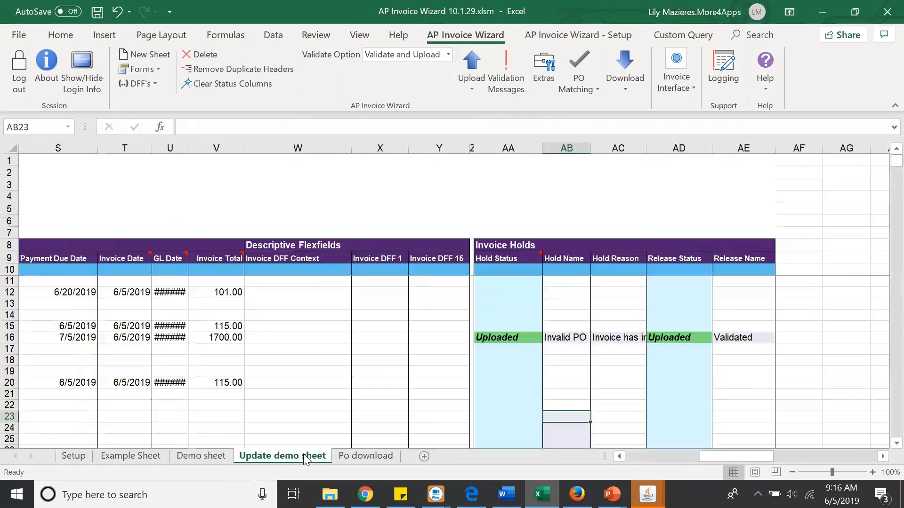
click(711, 454)
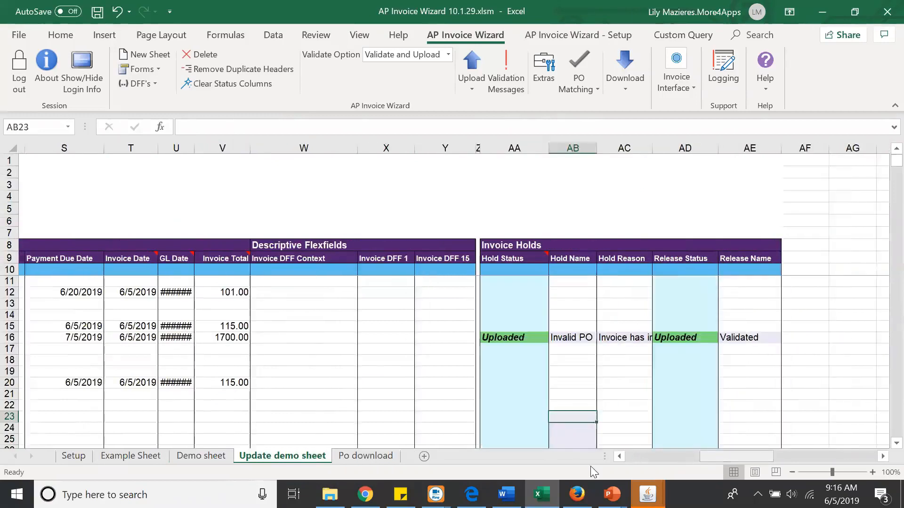
click(371, 454)
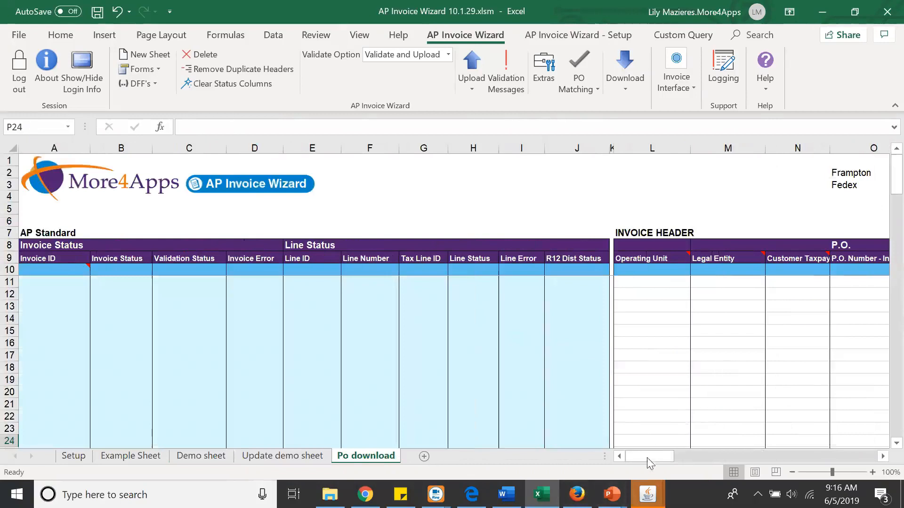
drag(650, 460, 690, 445)
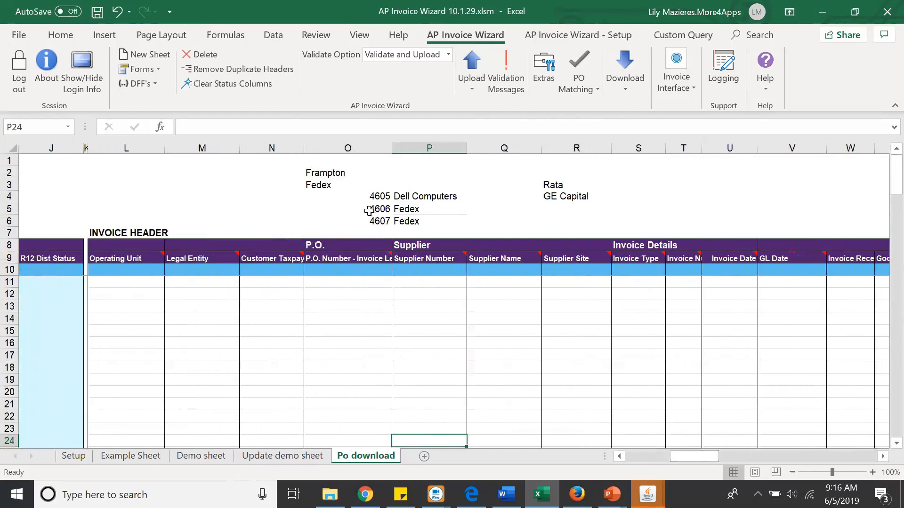
click(387, 209)
drag(387, 209, 424, 209)
key(ctrl+c)
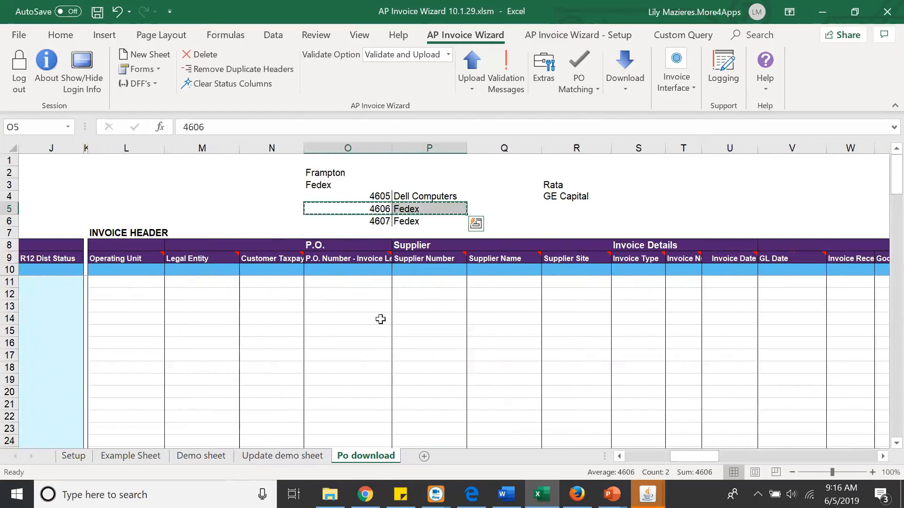
click(378, 318)
key(ctrl+v)
Move the Fedex entry in row 14 from Supplier Number P14 to Supplier Name Q14
click(417, 317)
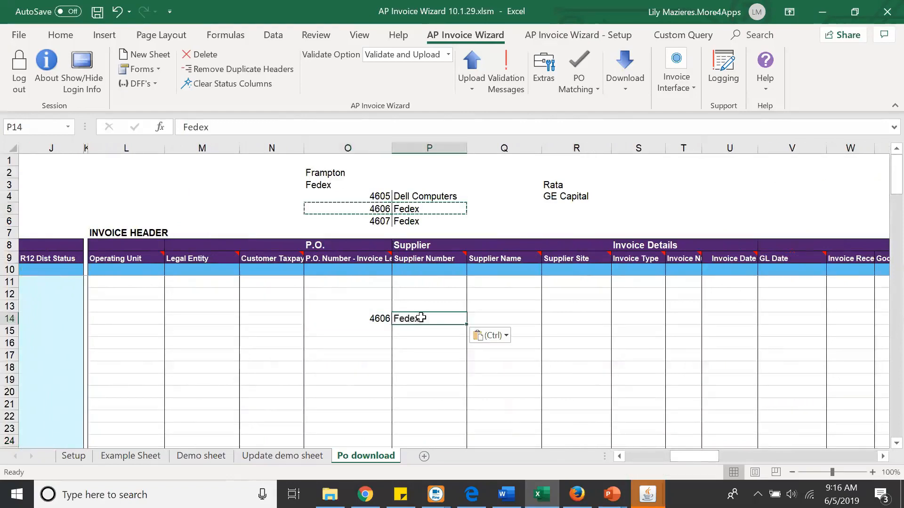
key(ctrl+c)
click(521, 314)
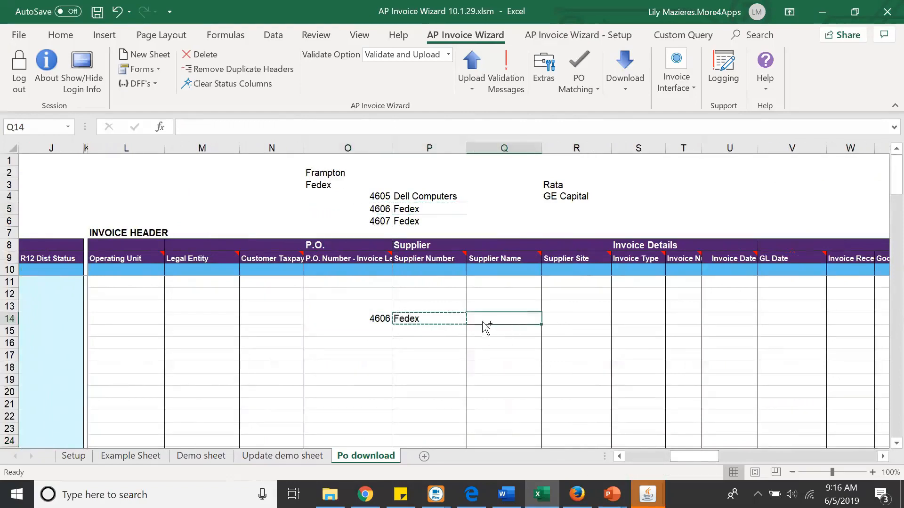
key(ctrl+v)
click(456, 318)
key(Delete)
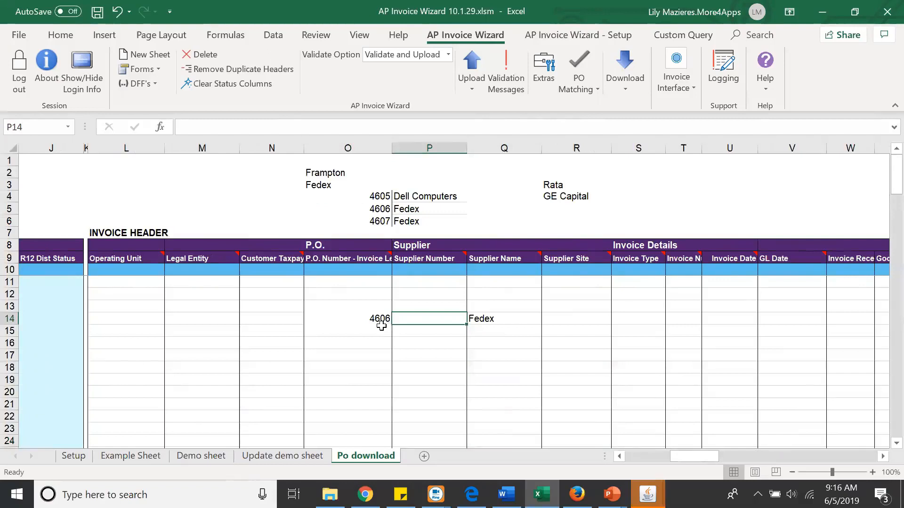
Select the PO number through supplier name in O14:Q14 and review the PO matching options without running any
click(373, 319)
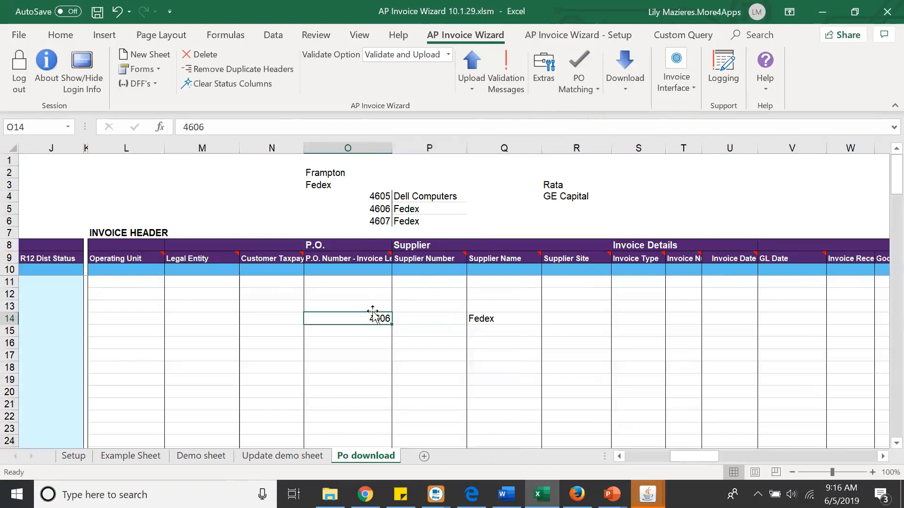
mouse_move(341, 256)
drag(413, 320, 325, 319)
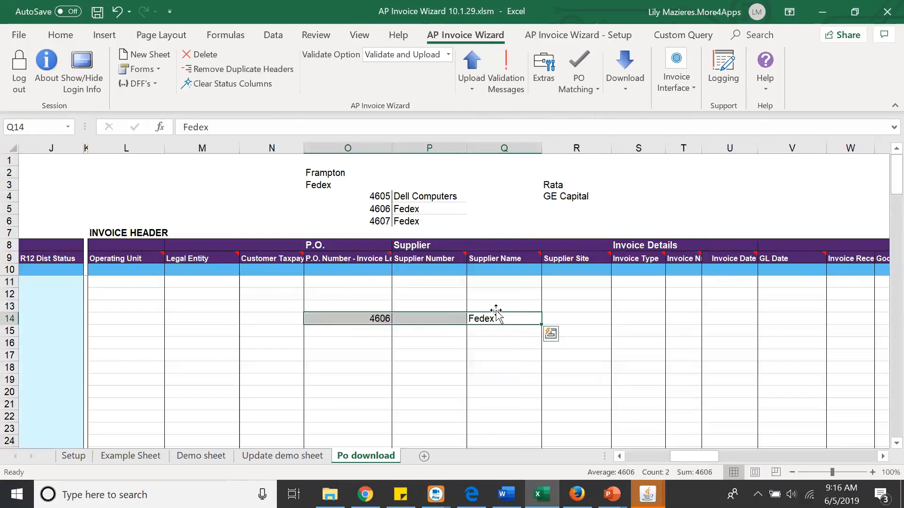
click(592, 90)
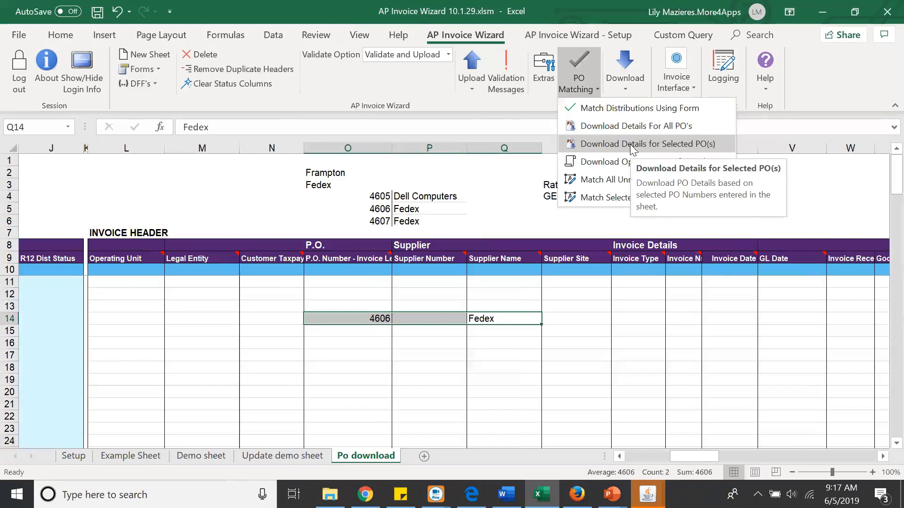
click(469, 316)
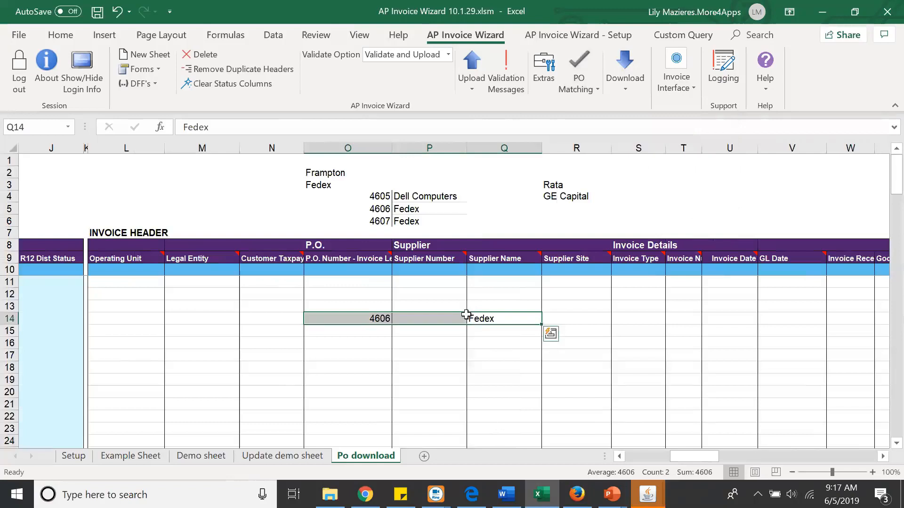
Download the details for the selected PO in O14 without including the receipt number, and review the downloaded columns
click(494, 318)
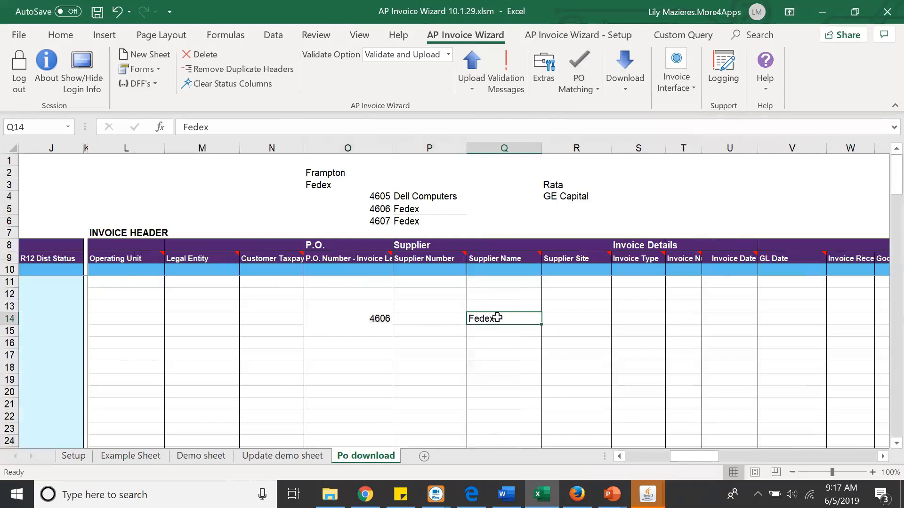
click(373, 319)
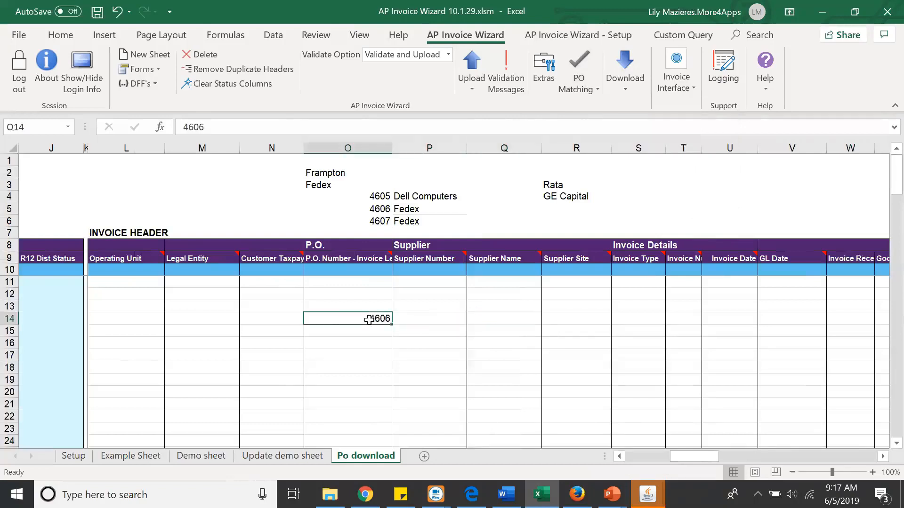
click(576, 94)
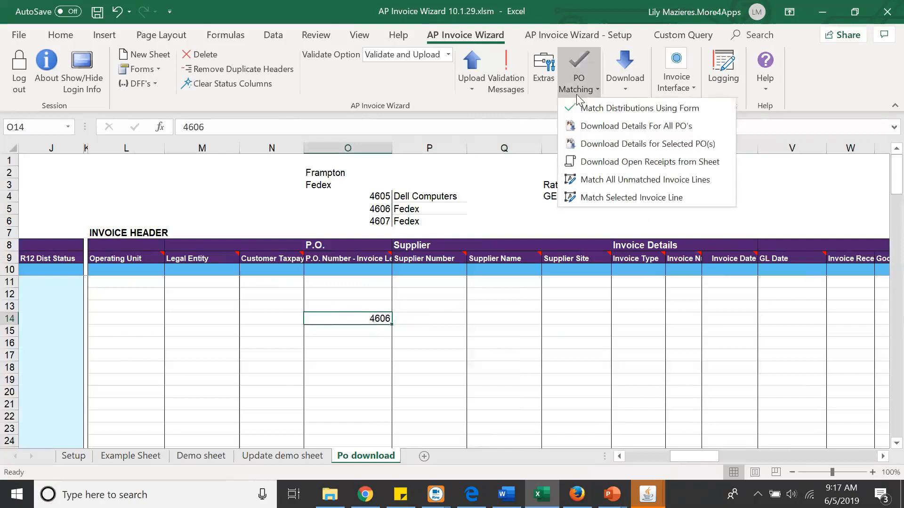
click(617, 143)
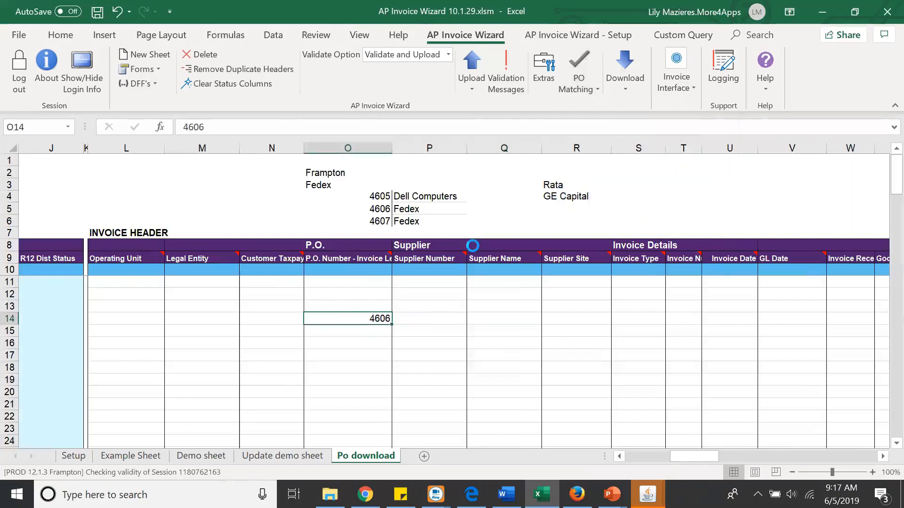
click(487, 324)
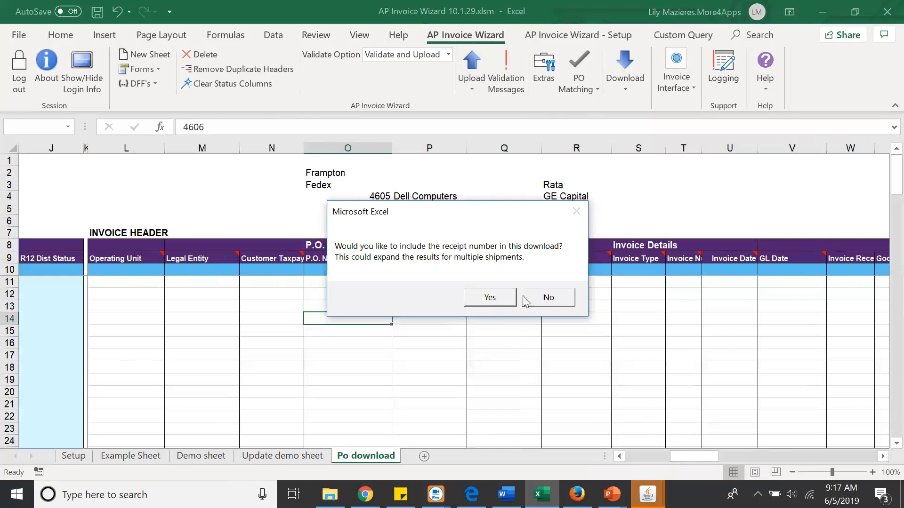
click(541, 299)
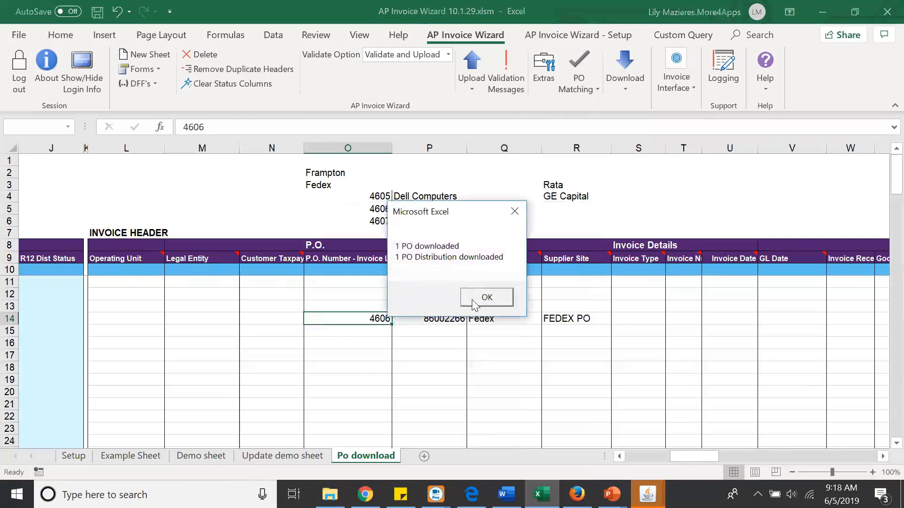
click(487, 297)
drag(684, 457, 803, 441)
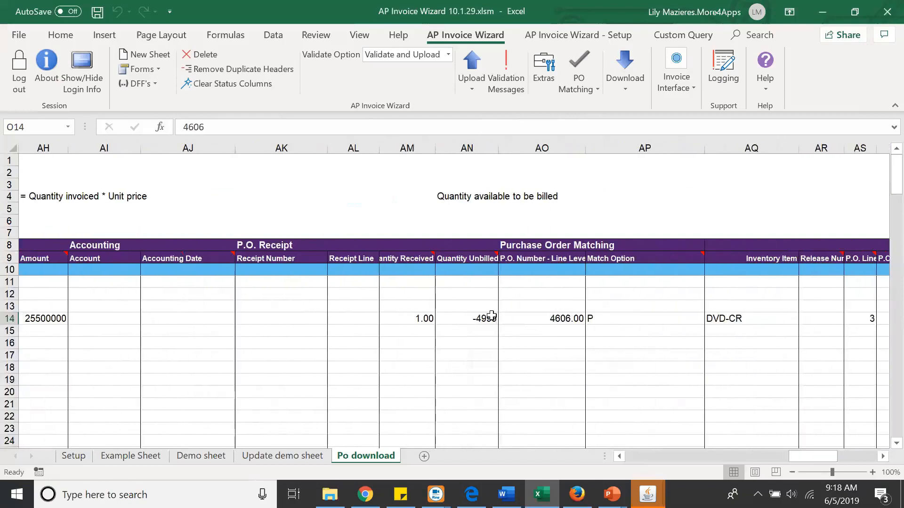
drag(825, 451, 679, 461)
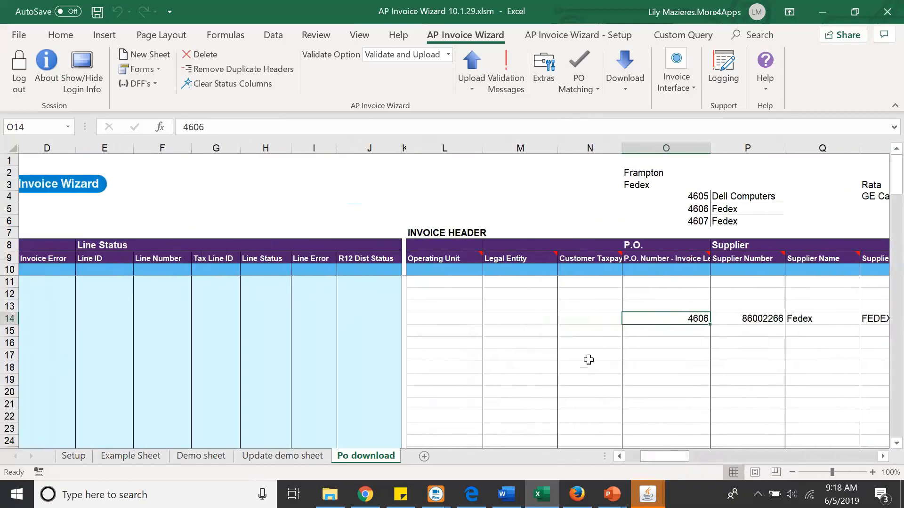
Try to calculate the invoice amount for row 14 in the Invoice Header form, using invoice number test 12345
click(596, 318)
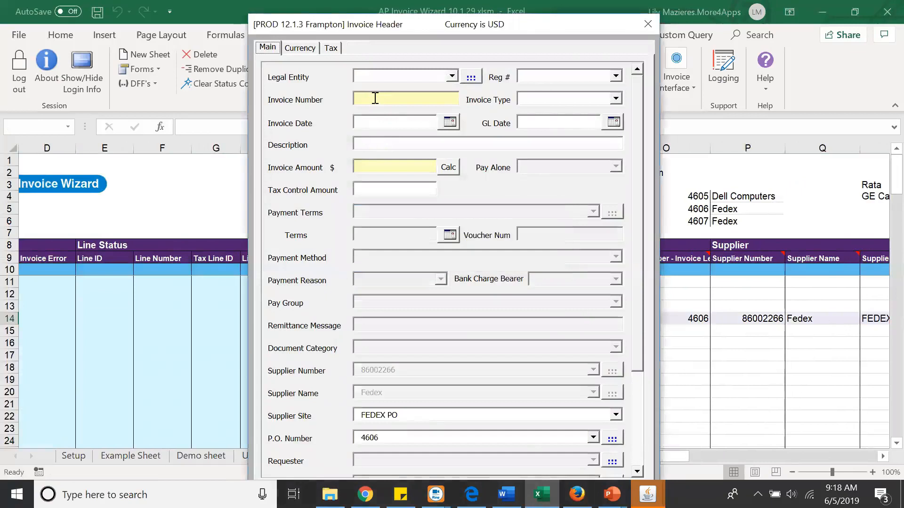
click(375, 98)
text(test 12345)
click(445, 167)
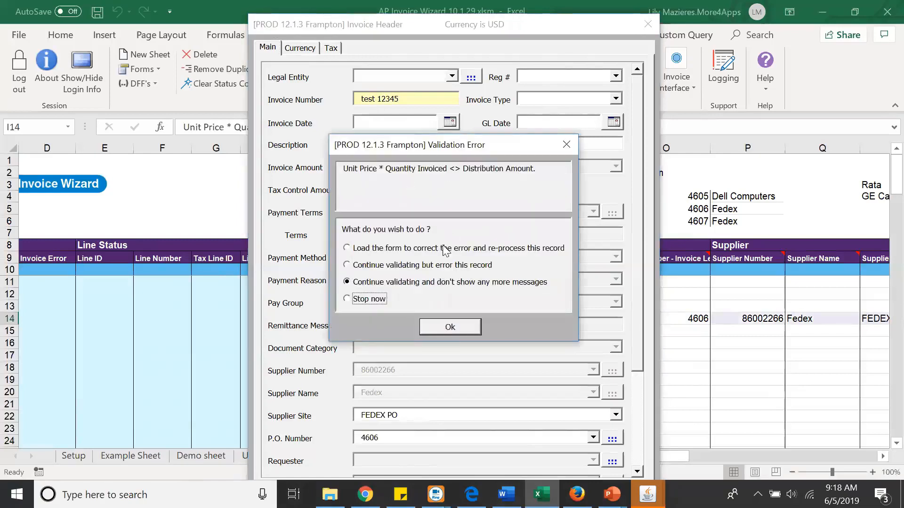
click(444, 329)
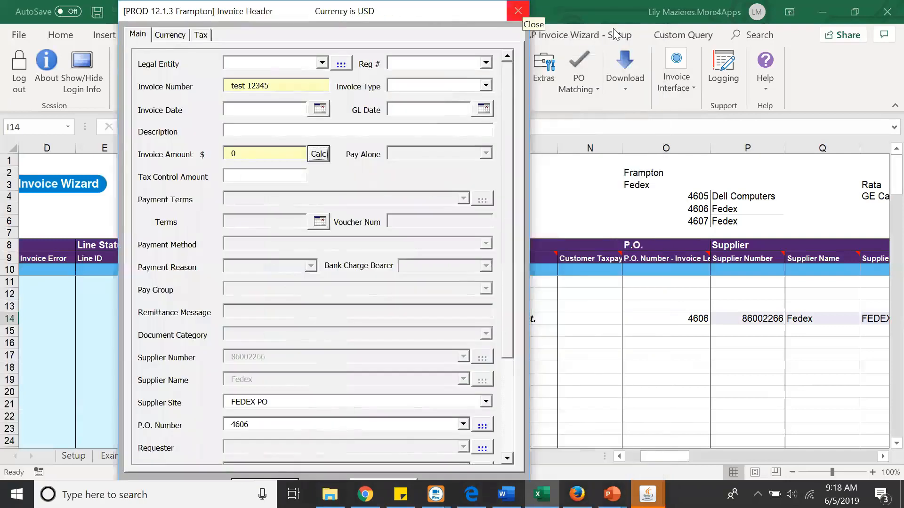
Check the line amount in AH14 and set Quantity Invoiced in AV14 to 1
drag(669, 453, 773, 439)
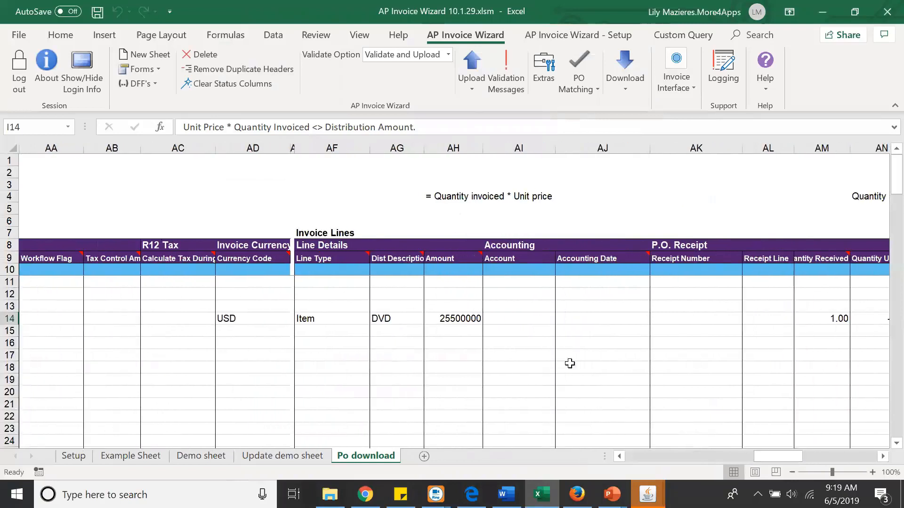
click(464, 320)
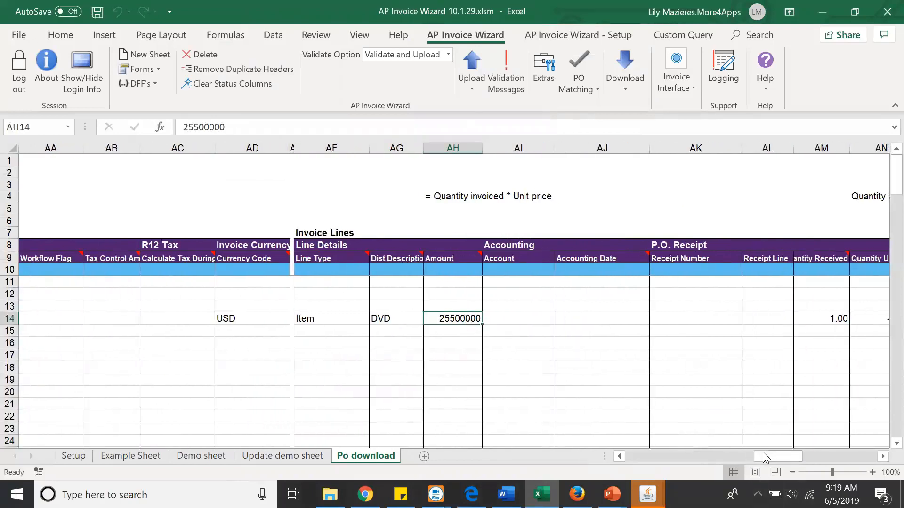
drag(757, 456, 833, 443)
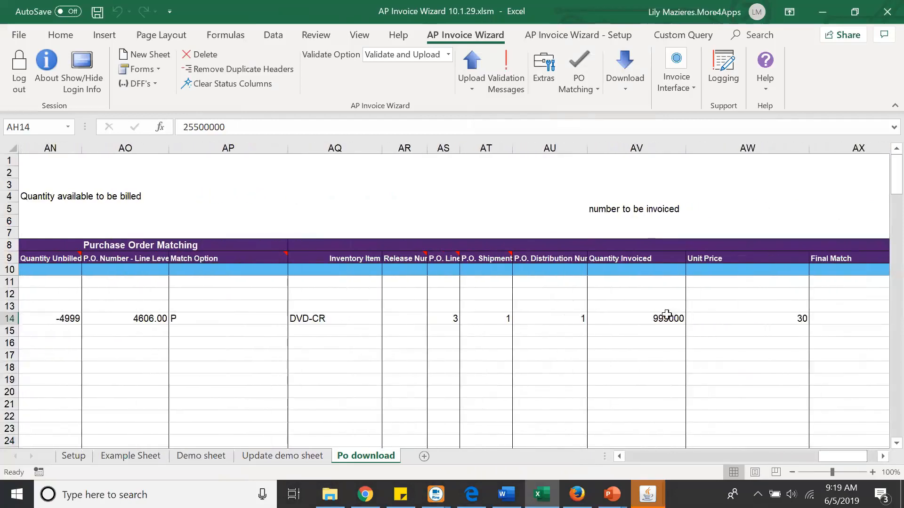
click(664, 317)
text(1)
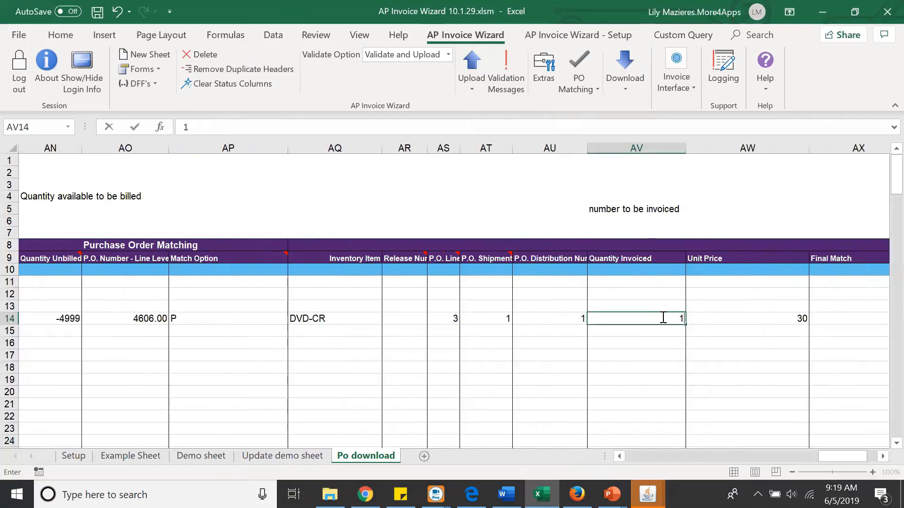
key(Return)
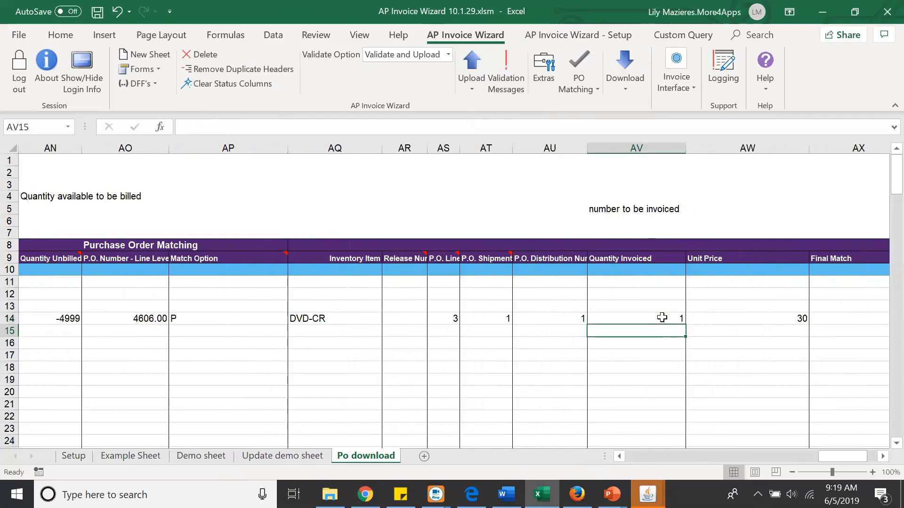
click(662, 318)
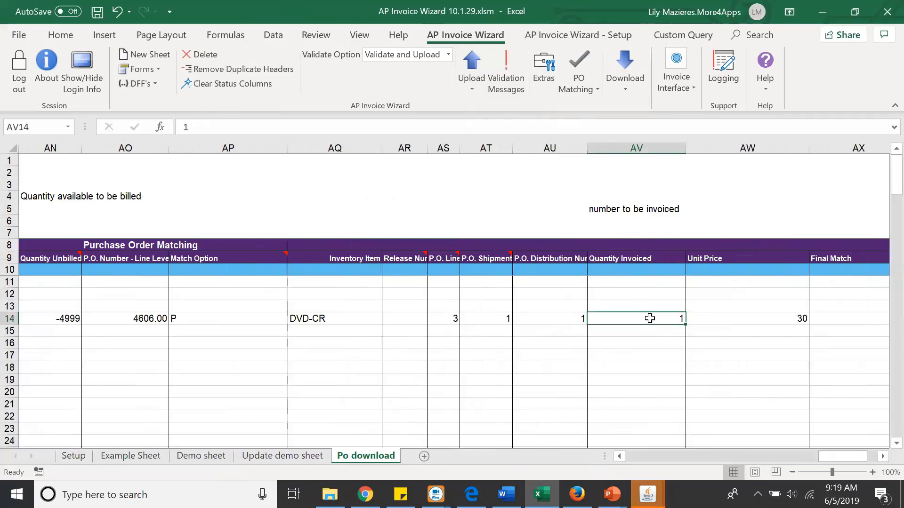
Try to recalculate the invoice amount for row 14 in the Invoice Header form with invoice number tests, and close the form
drag(844, 459, 720, 468)
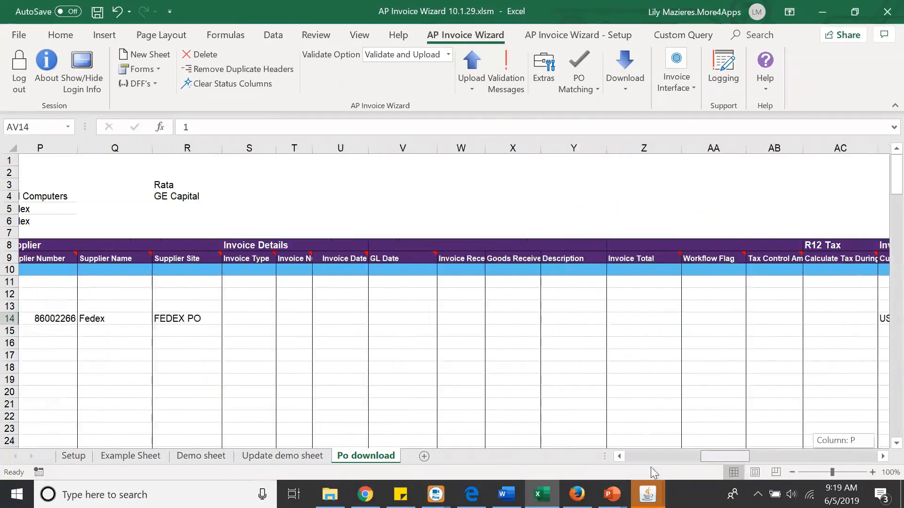
click(189, 319)
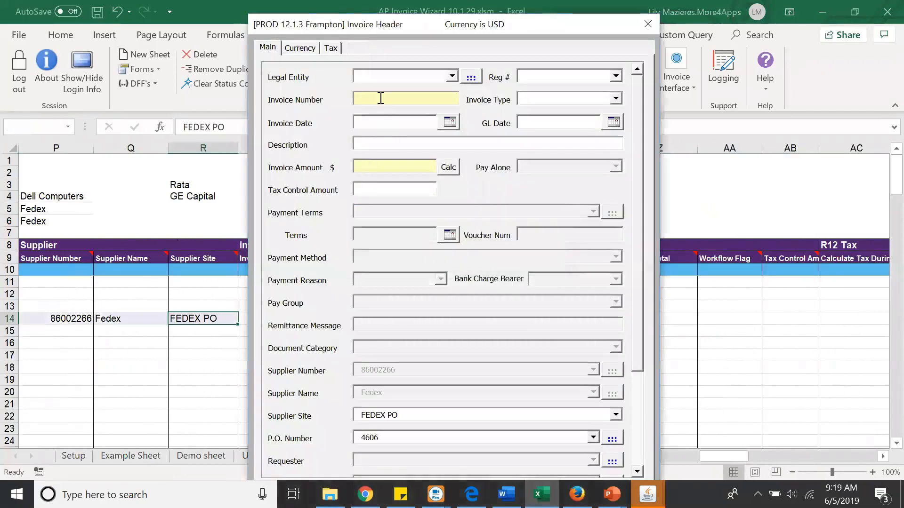
text(tests)
click(451, 170)
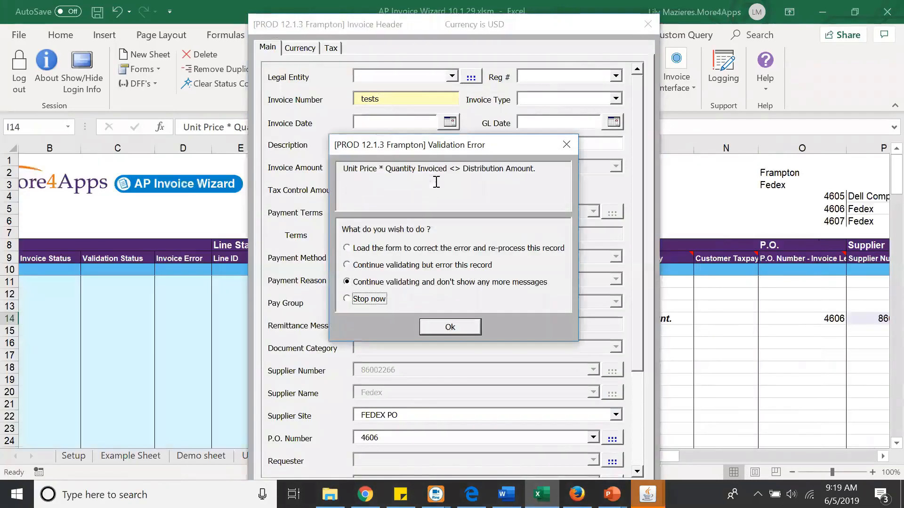
click(450, 328)
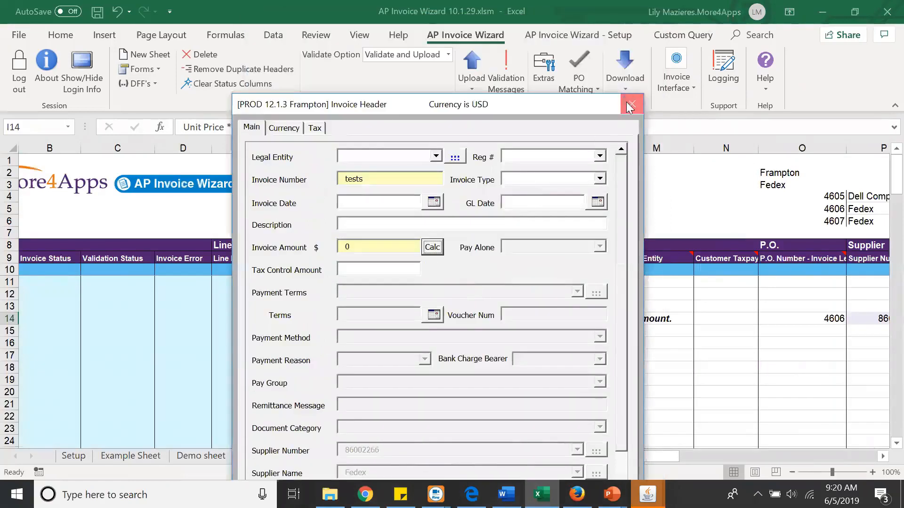
click(630, 105)
Copy the Fedex supplier name from Q14 to Q17
drag(661, 458, 690, 468)
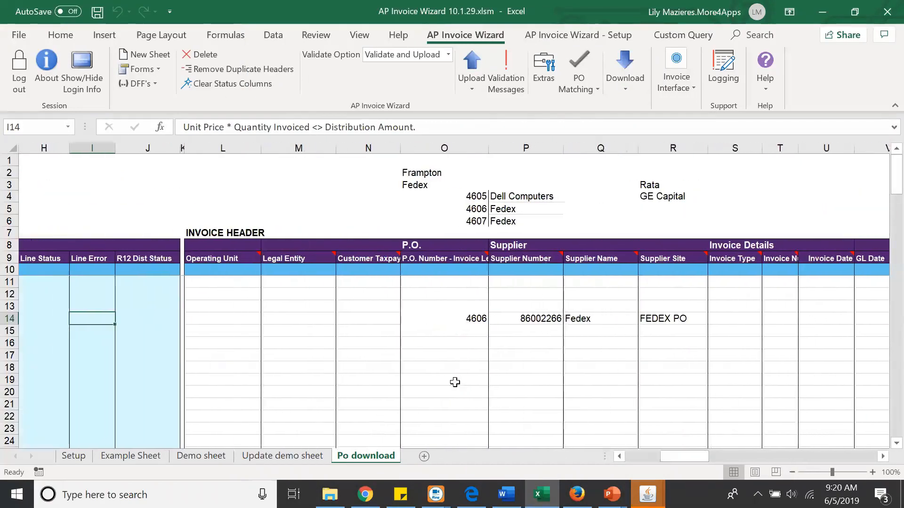
click(598, 318)
key(ctrl+c)
click(596, 356)
key(ctrl+v)
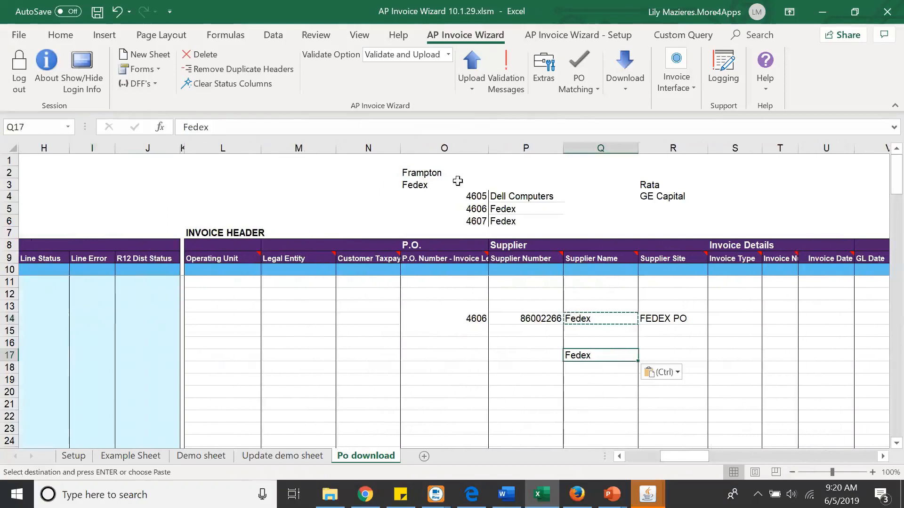
Open the PO Matching form to match distributions for the Fedex supplier in row 17
click(579, 90)
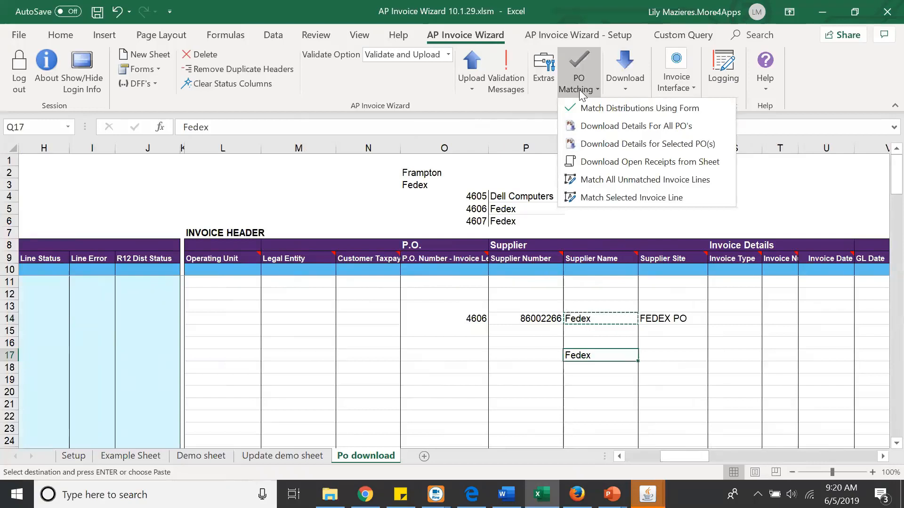
click(635, 109)
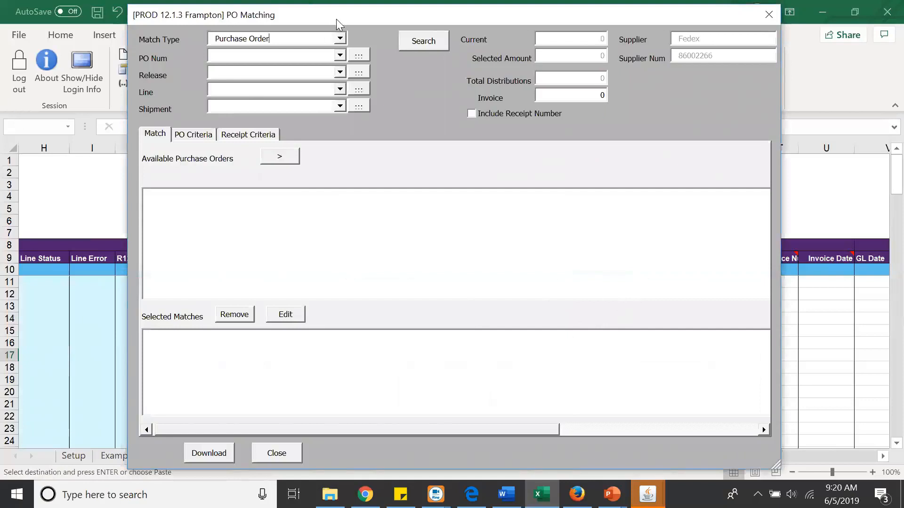
drag(336, 19, 341, 47)
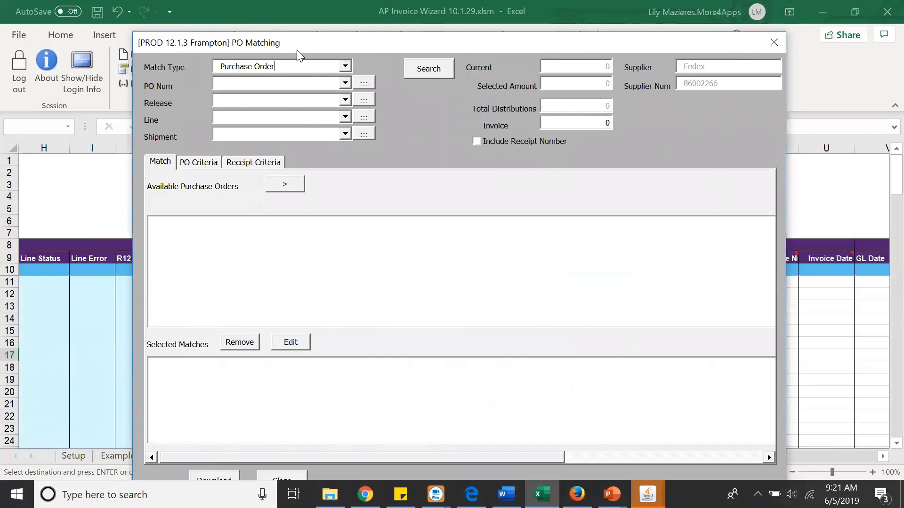
drag(297, 50, 365, 43)
Look up Fedex PO numbers matching 46% and choose the second PO in the results
click(345, 76)
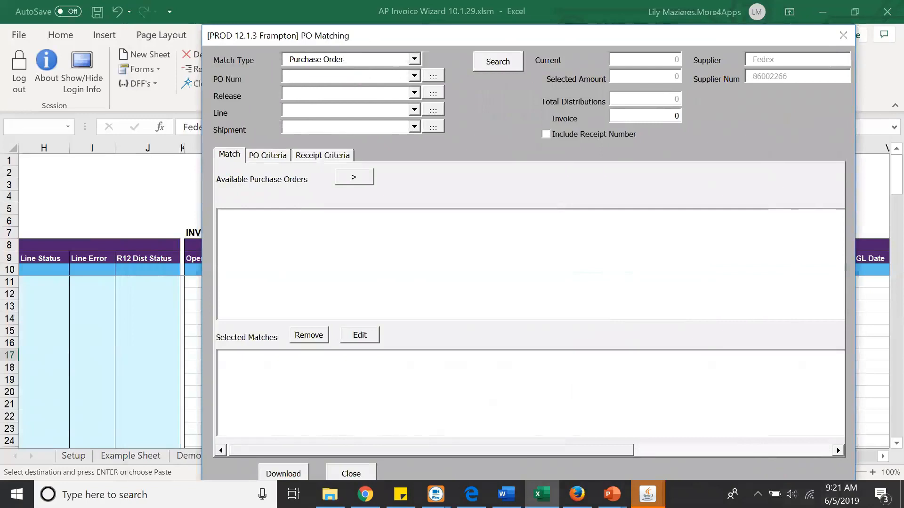
text(46%)
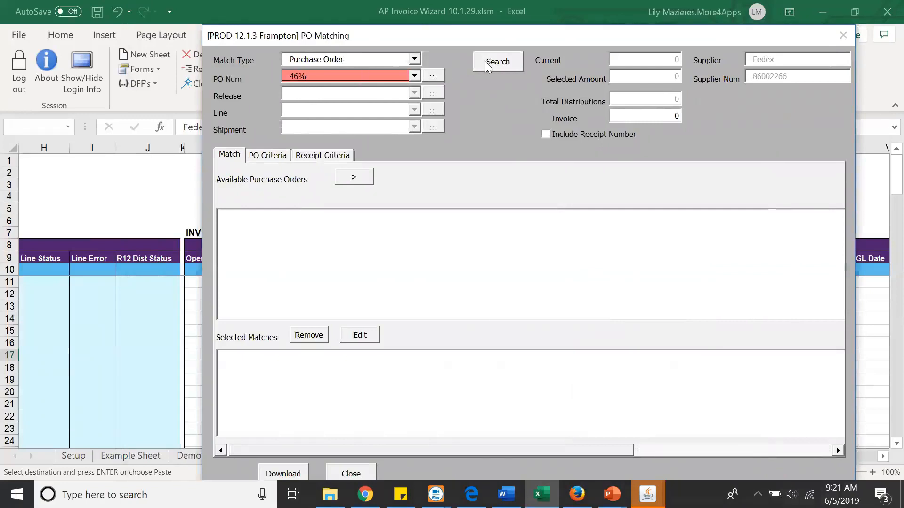
click(438, 76)
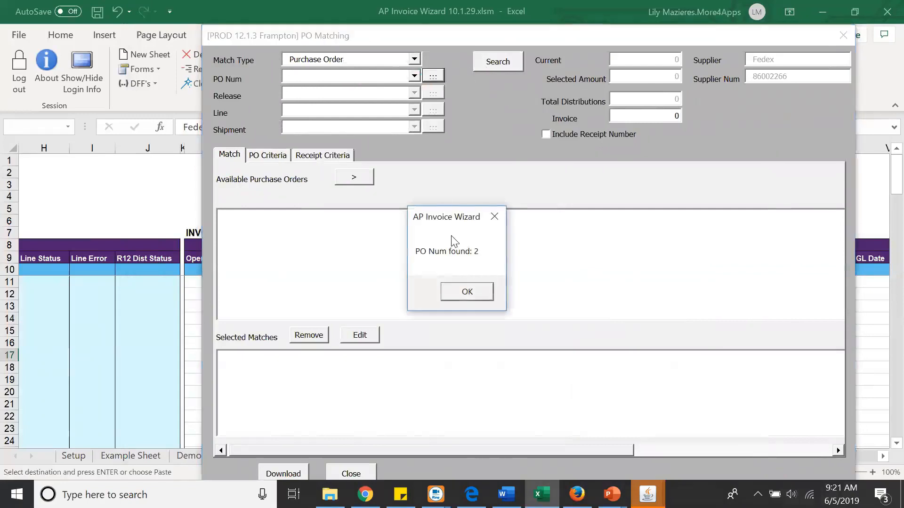
click(467, 291)
click(415, 76)
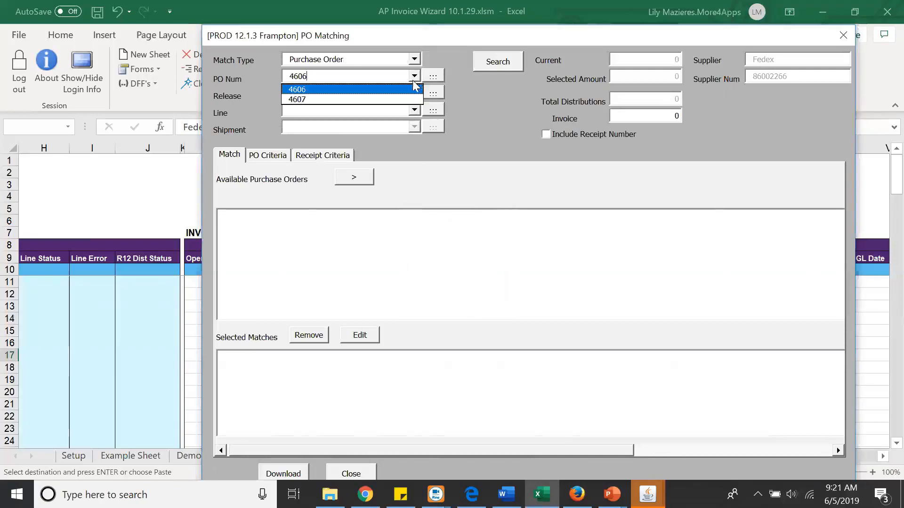
click(407, 99)
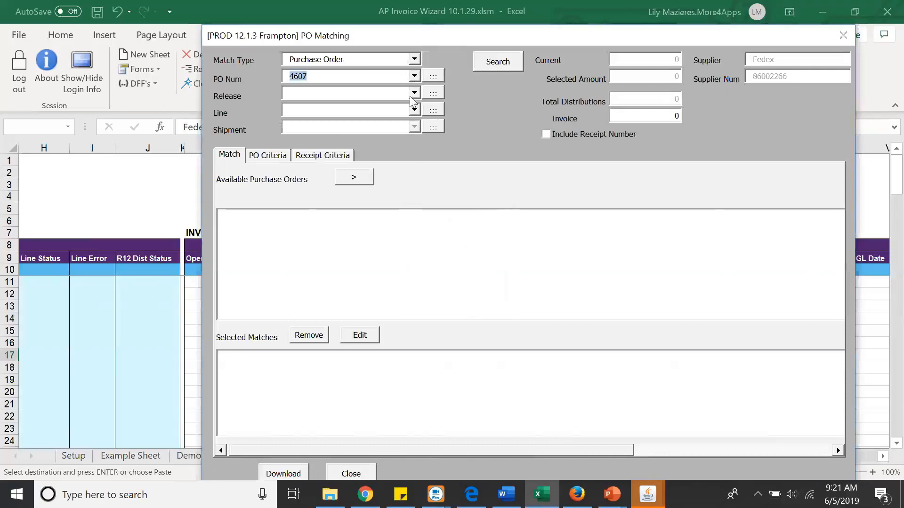
Search for the chosen PO's available lines, add the DVD-CR line to the selected matches and select it there
click(508, 60)
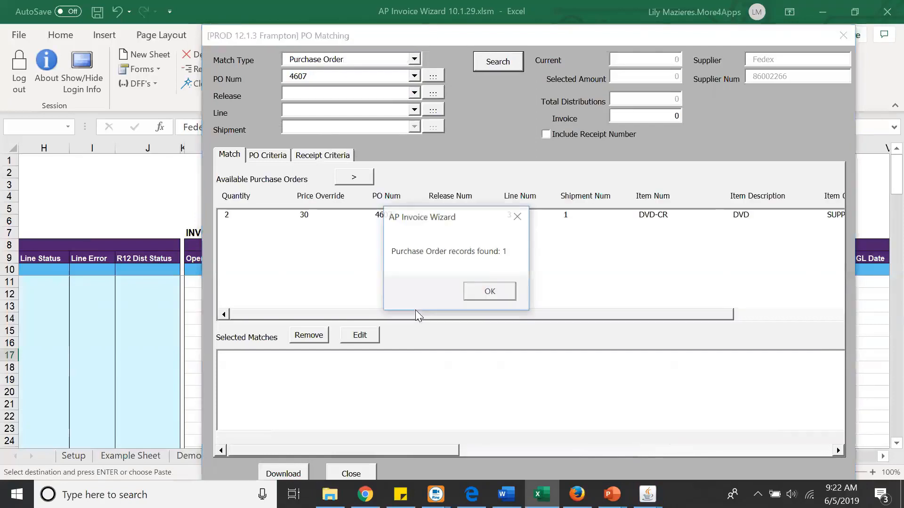
click(489, 293)
click(318, 216)
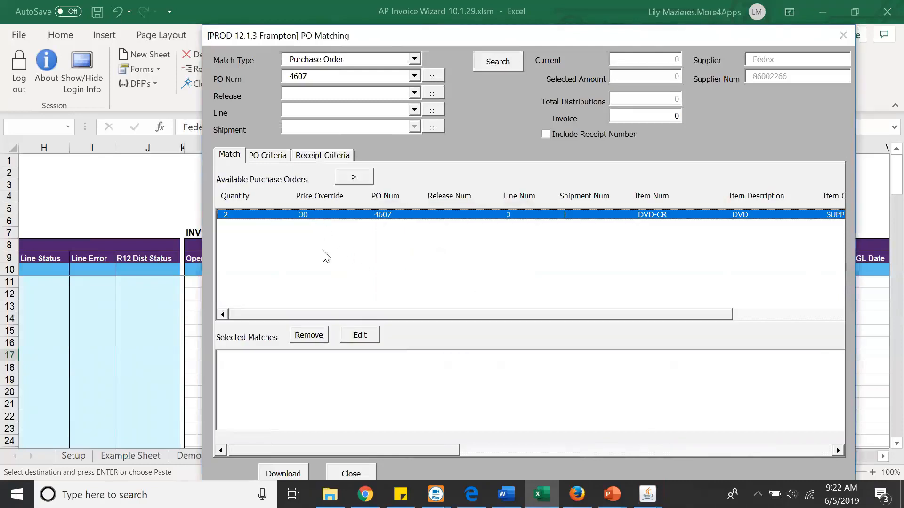
click(358, 181)
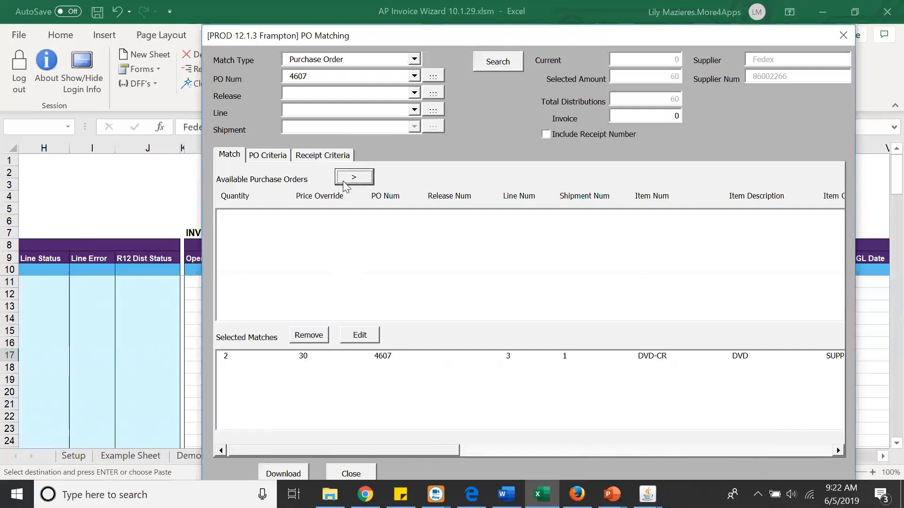
click(304, 361)
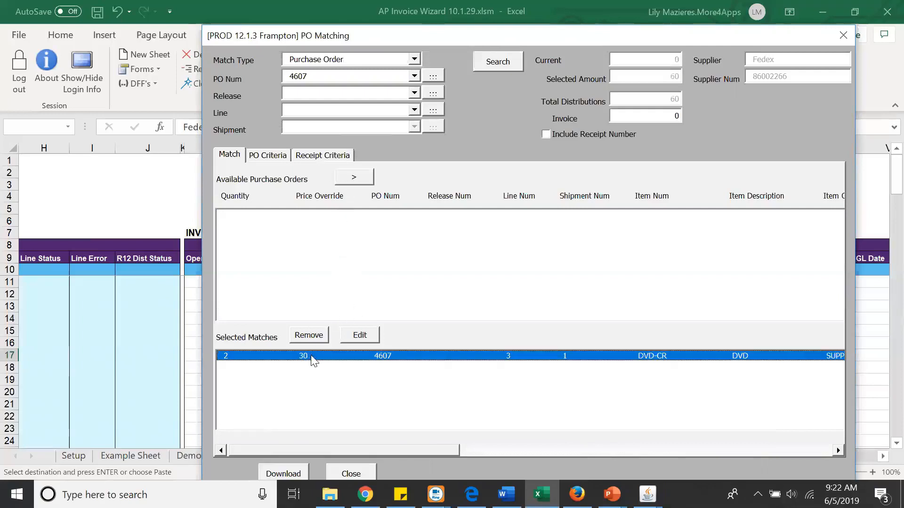
Edit the selected DVD-CR match and set its PO line quantity to 1
click(361, 336)
click(226, 235)
drag(226, 235, 191, 236)
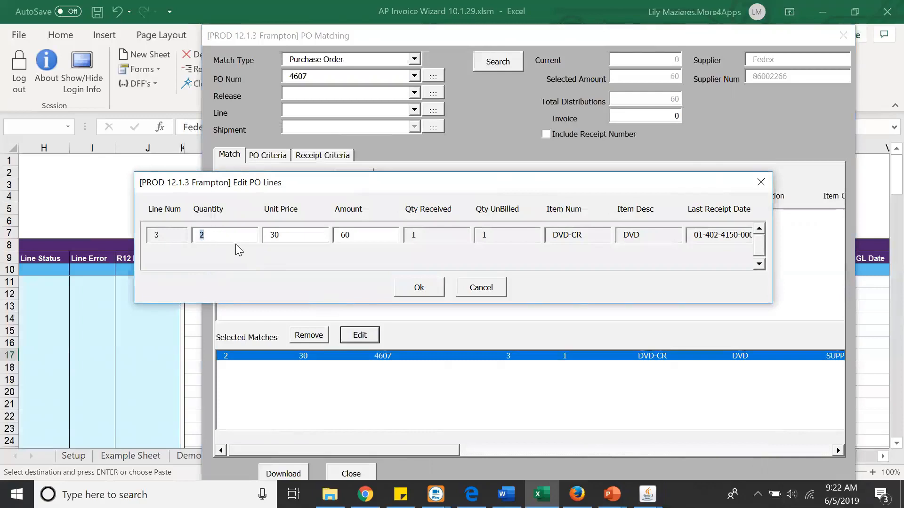
drag(335, 191, 378, 290)
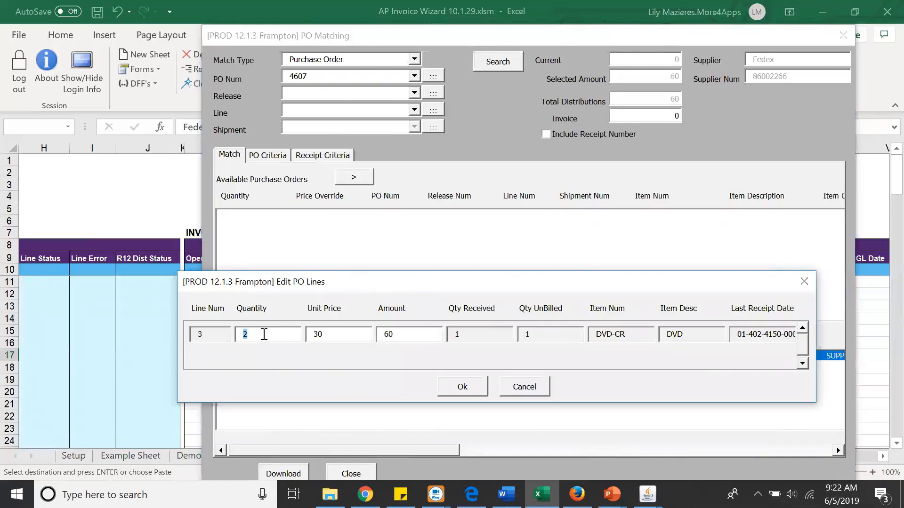
text(1)
key(Tab)
drag(258, 334, 237, 339)
click(453, 390)
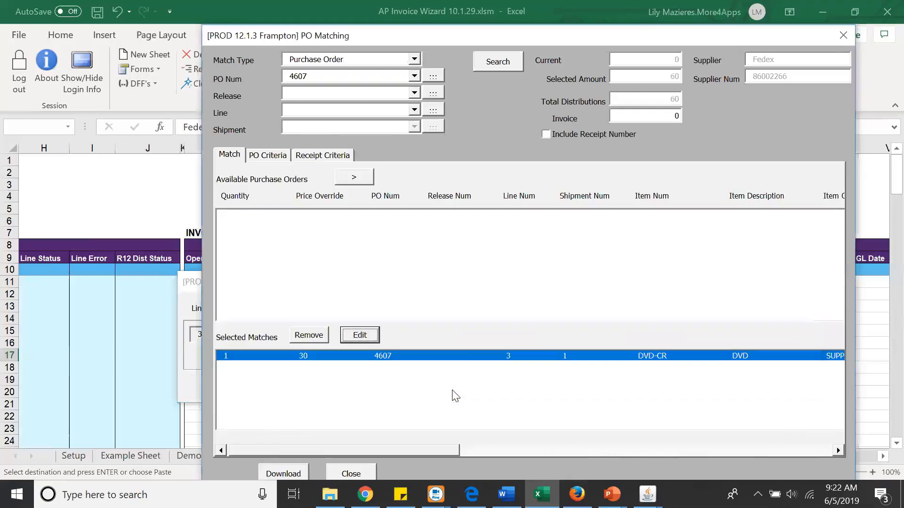
Download the selected match into row 17 of the sheet and review its purchase order matching columns
click(301, 473)
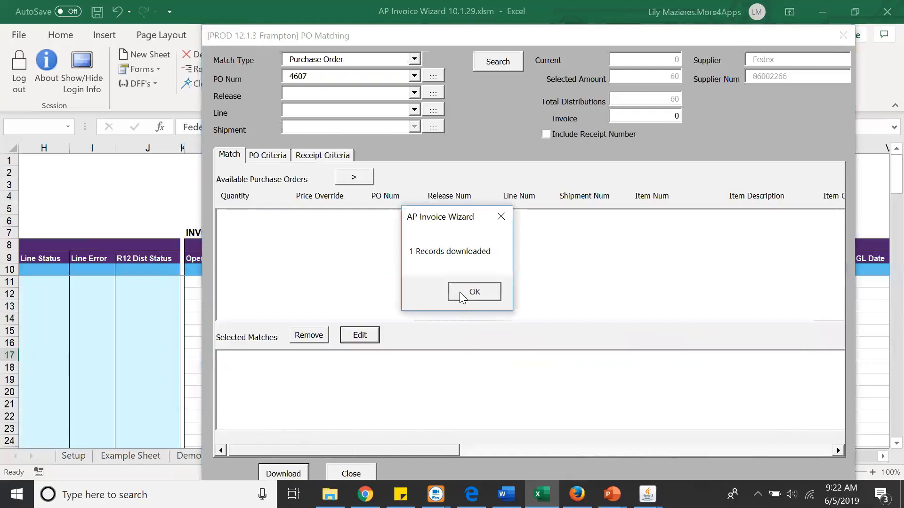
click(460, 292)
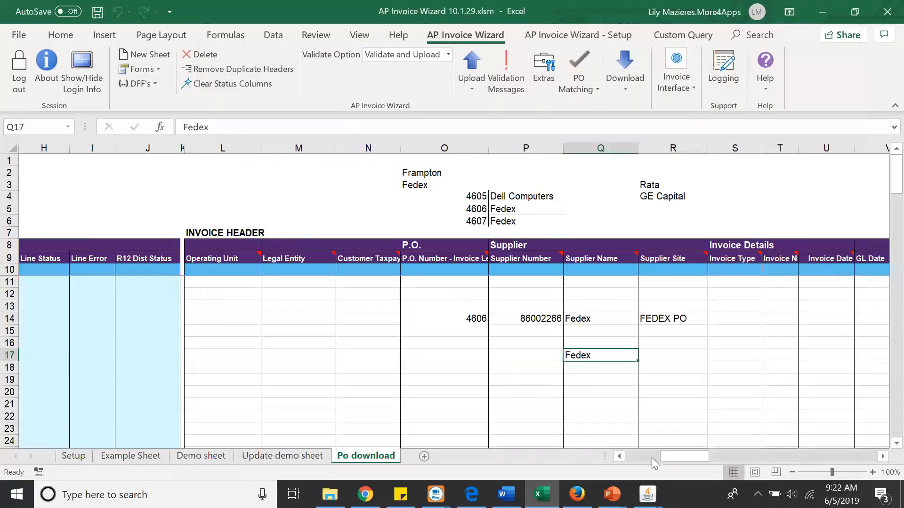
drag(676, 455, 790, 455)
drag(799, 459, 845, 456)
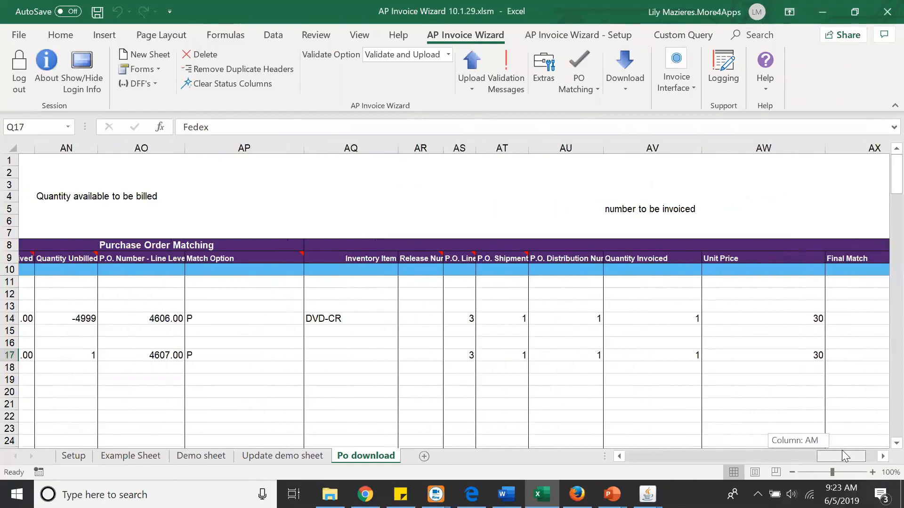
drag(843, 455, 842, 456)
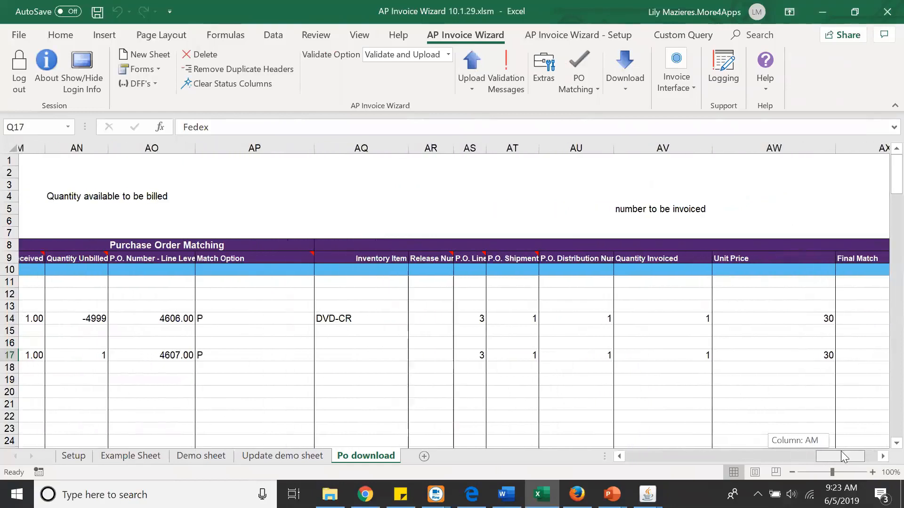
drag(843, 455, 666, 443)
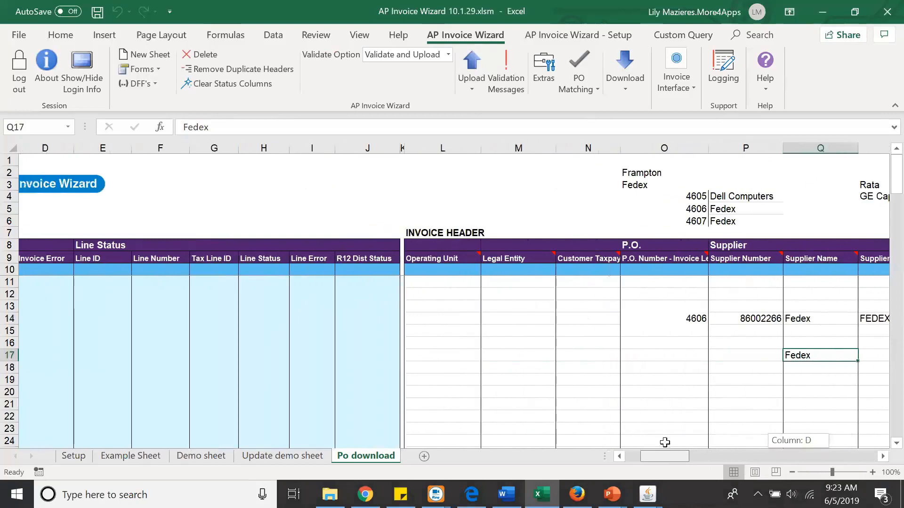
Open the Invoice Header form for the Fedex entry in row 17 and enter invoice number test 1111
double_click(813, 358)
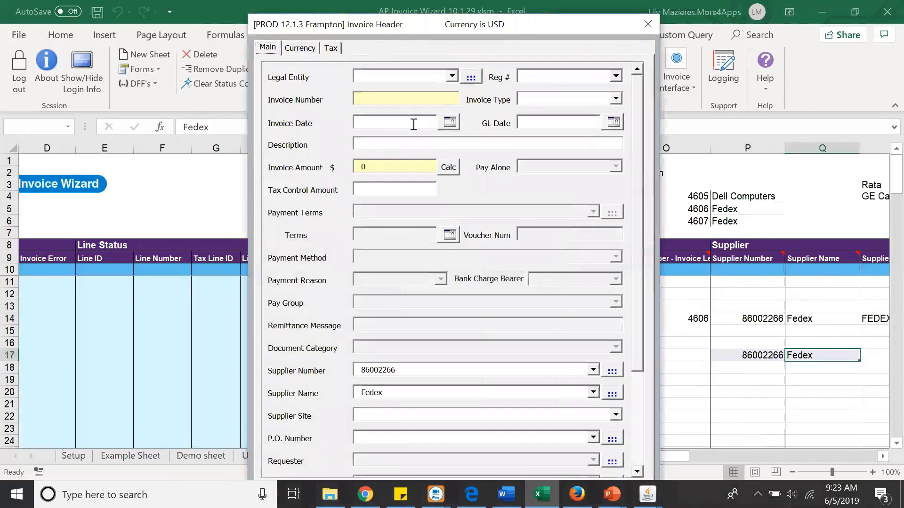
click(452, 100)
text(test 111)
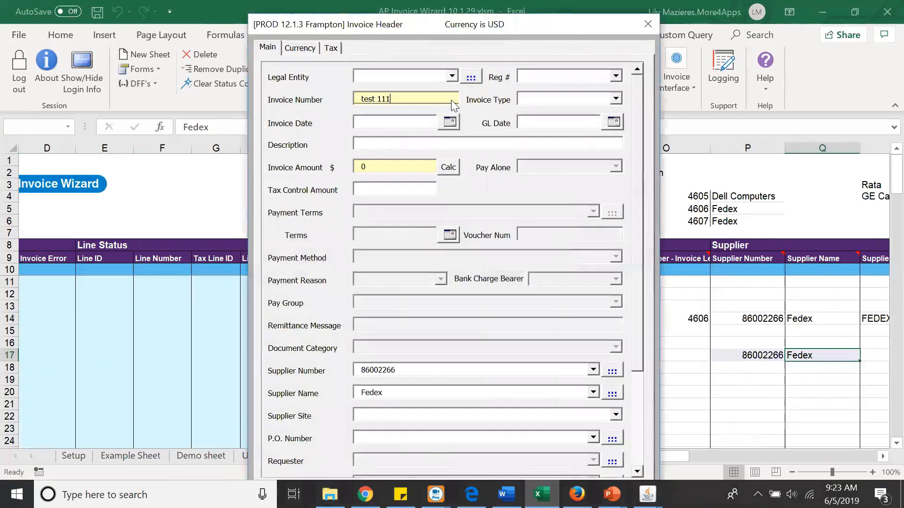
text(1)
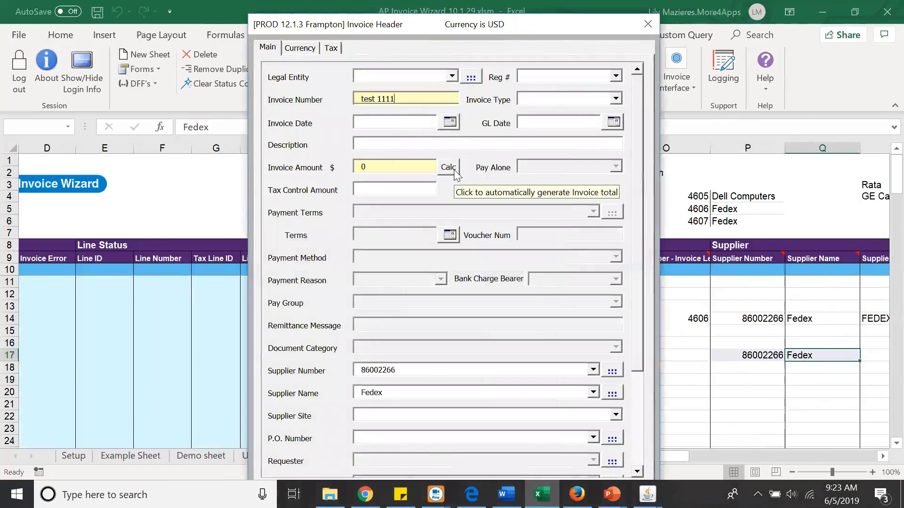
mouse_move(469, 25)
mouse_down()
mouse_move(425, 11)
mouse_move(461, 24)
mouse_up()
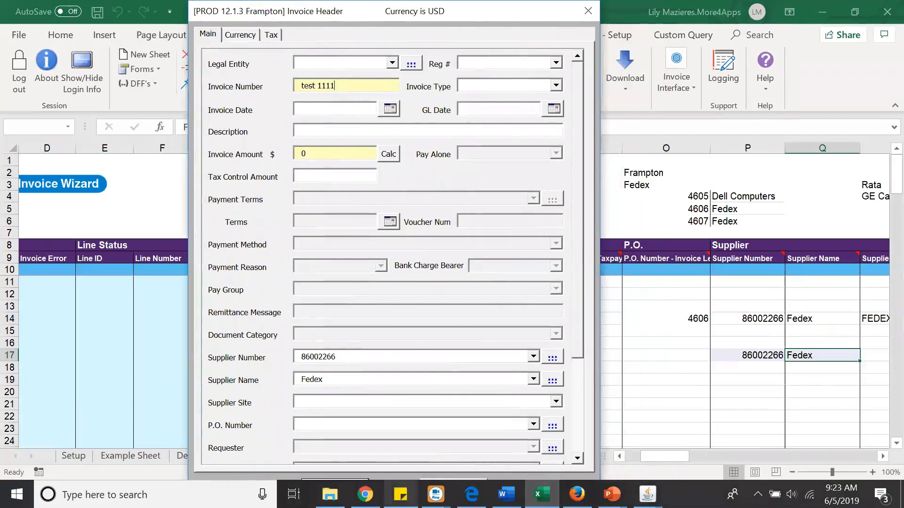
click(362, 479)
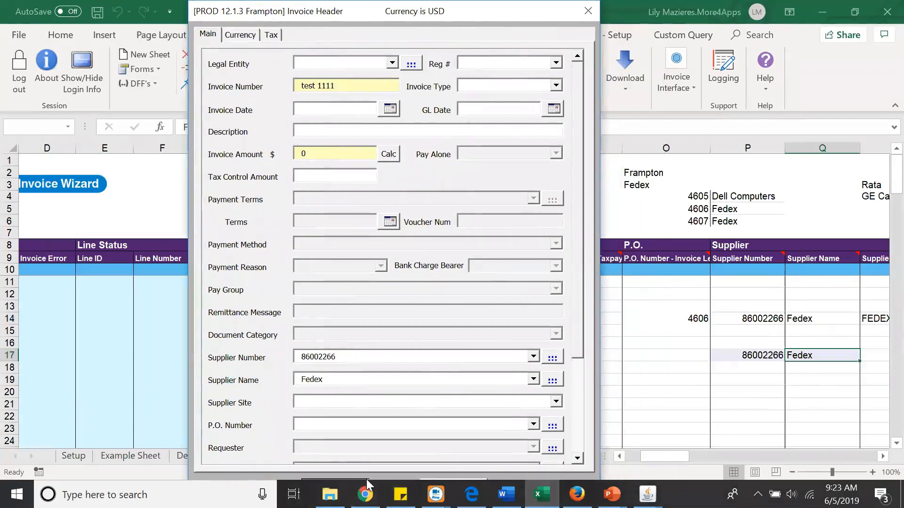
Examine the header, quantity received, quantity unbilled and purchase order matching columns of rows 14 and 17
drag(666, 457, 708, 455)
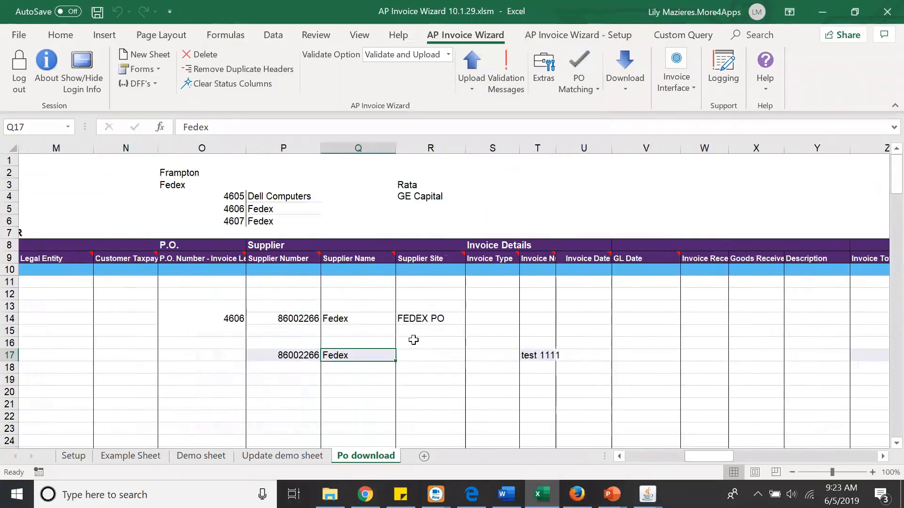
click(216, 318)
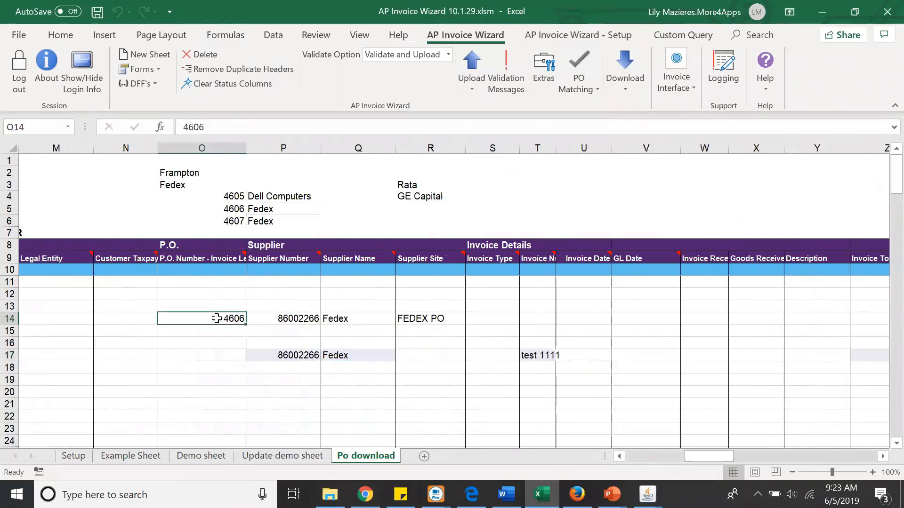
drag(715, 460, 715, 460)
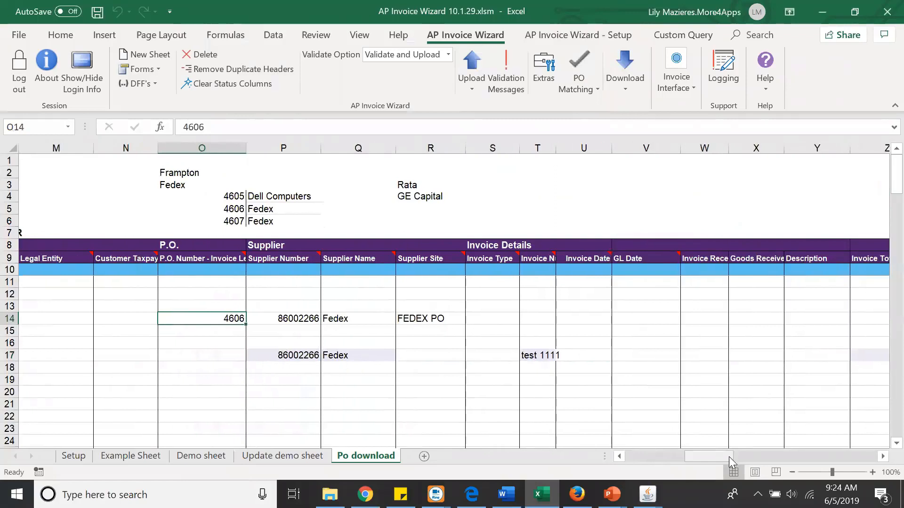
drag(729, 456, 853, 430)
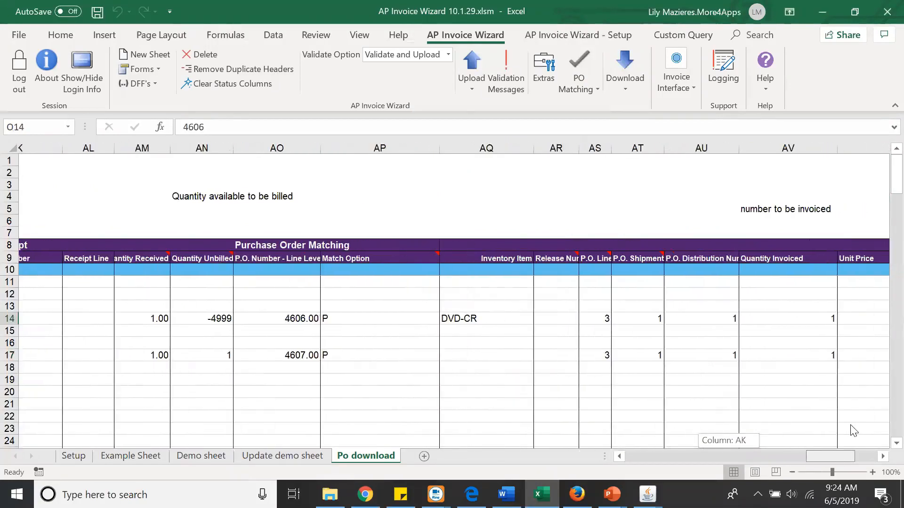
drag(853, 430, 818, 443)
click(630, 354)
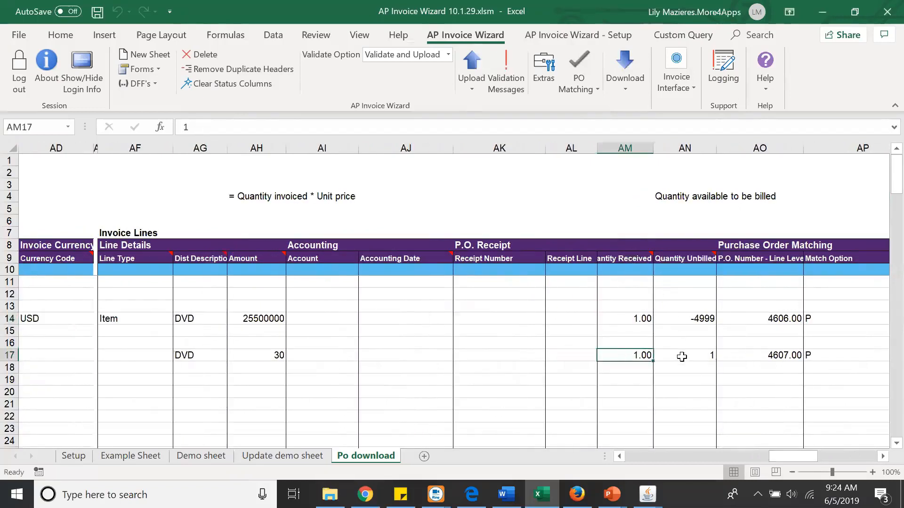
drag(795, 456, 853, 448)
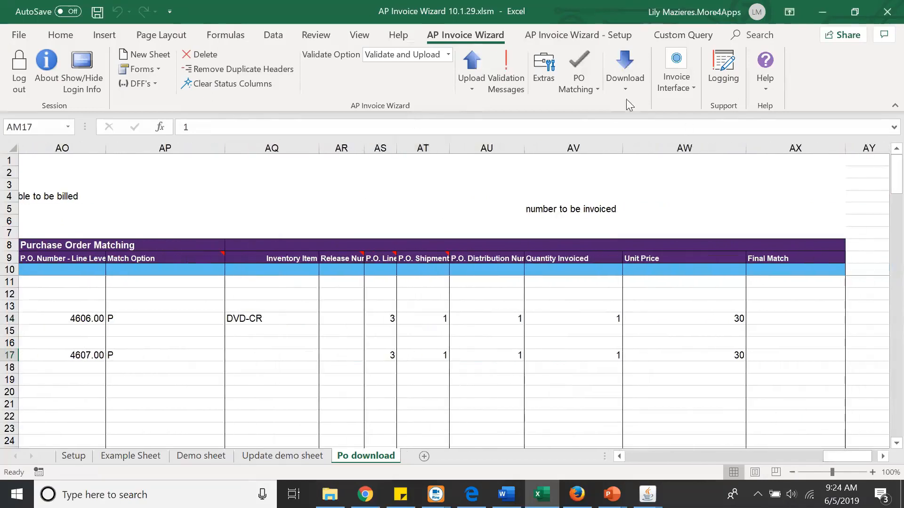
Open the PO Matching form to match distributions for row 17 and look up the PO number already used on that line
click(588, 85)
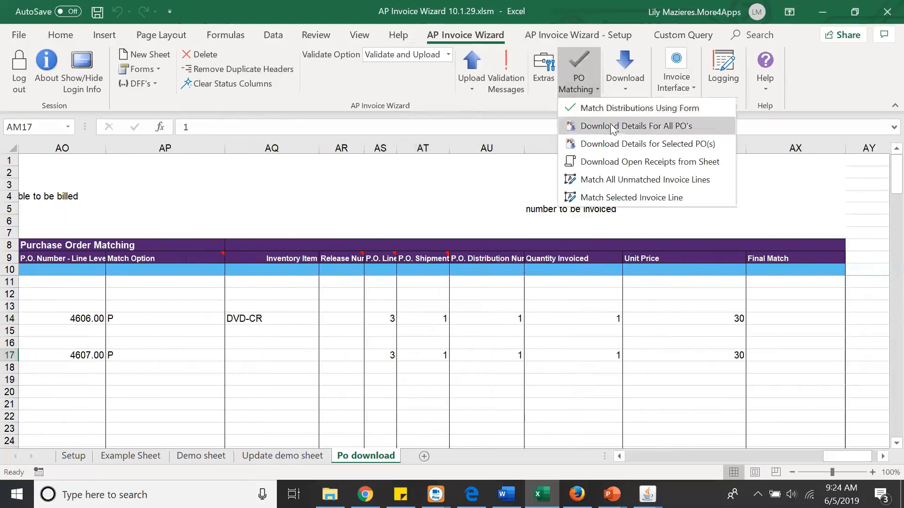
click(612, 109)
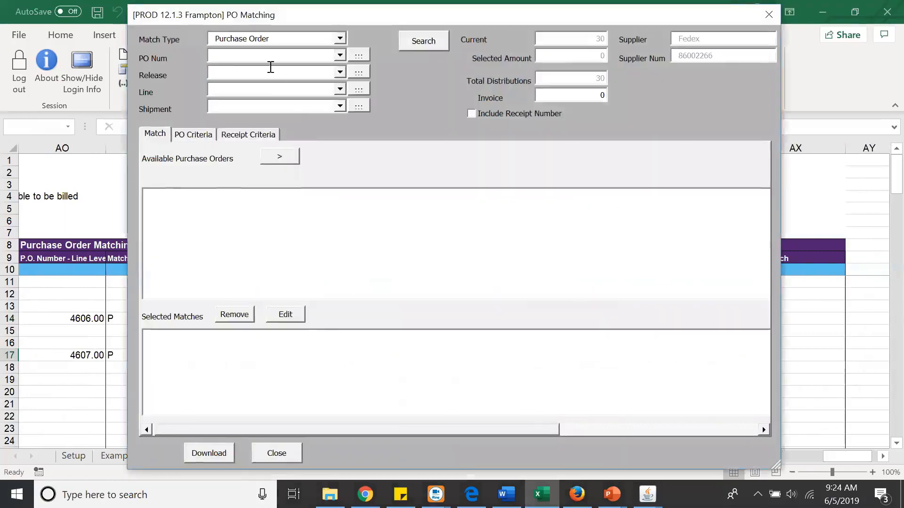
click(266, 53)
text(4607)
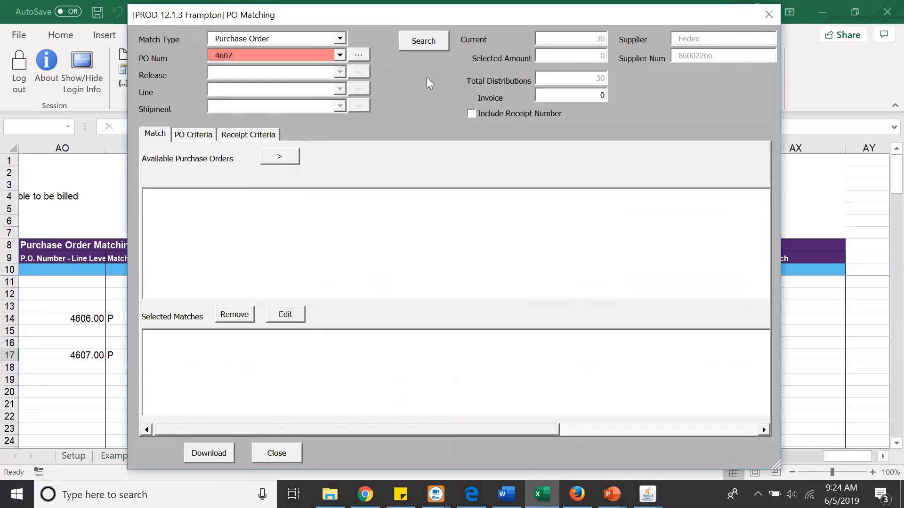
click(359, 55)
click(450, 294)
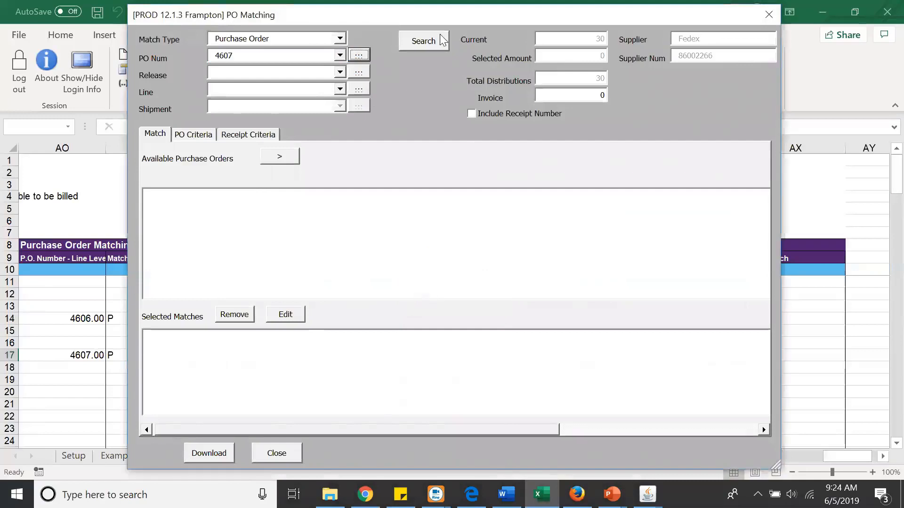
Search for the PO's available lines and add the DVD-CR line to the selected matches
click(424, 41)
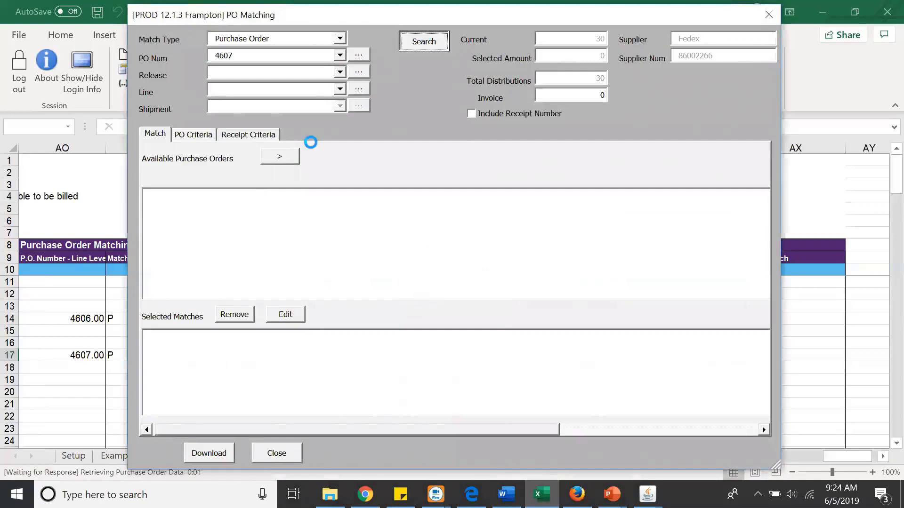
click(487, 295)
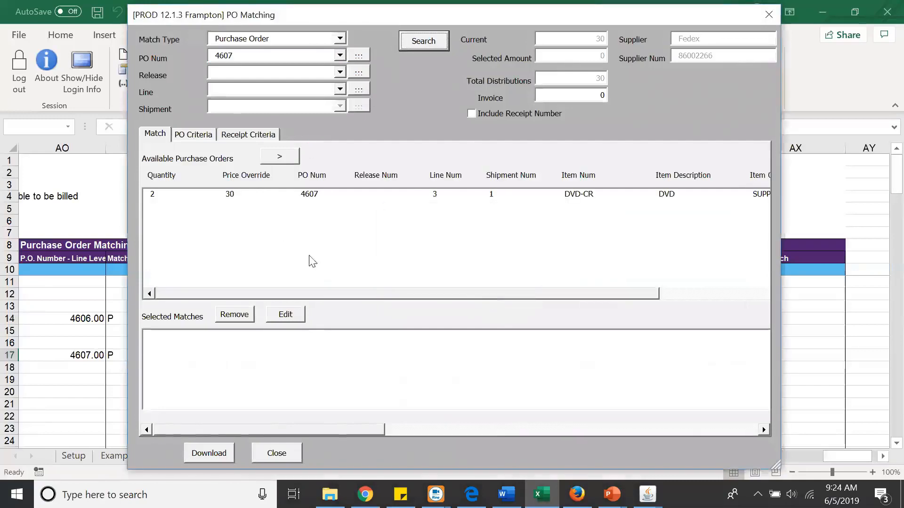
click(230, 194)
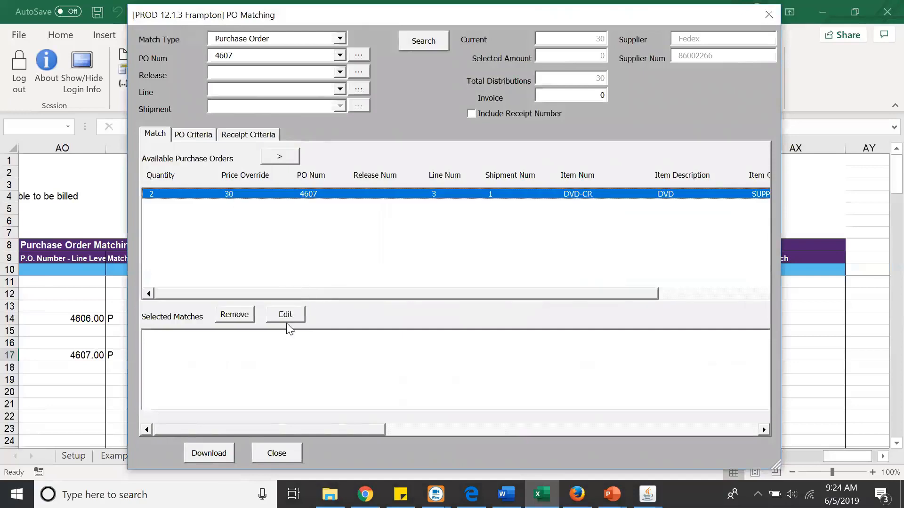
click(276, 156)
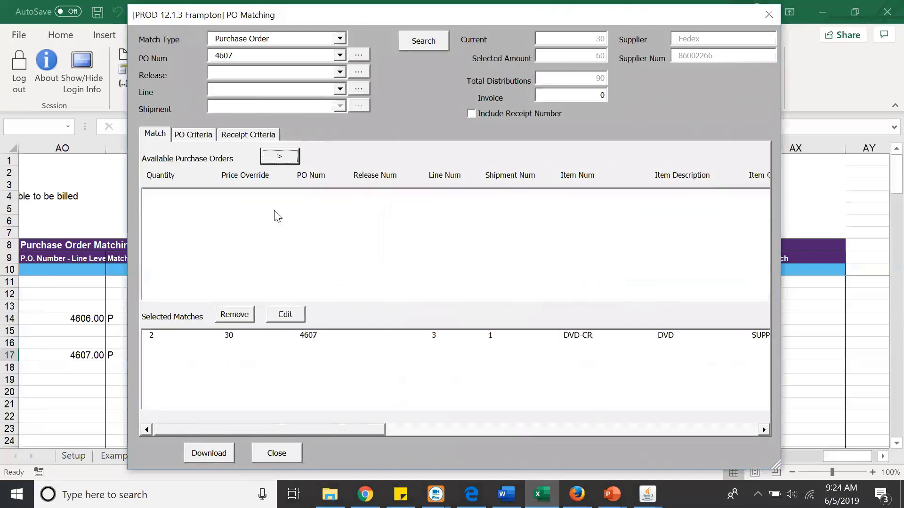
Check the received and unbilled quantities in the DVD-CR line's edit form, leaving it without saving changes
click(292, 319)
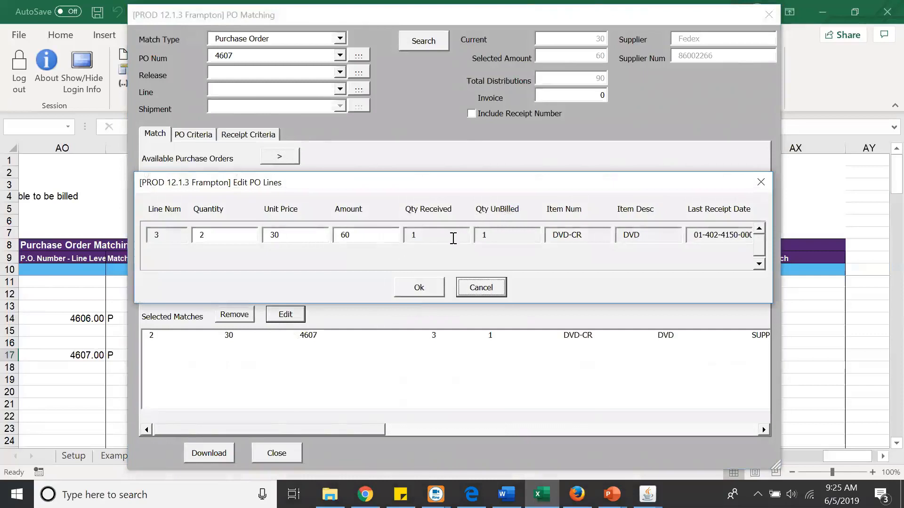
drag(451, 238, 405, 238)
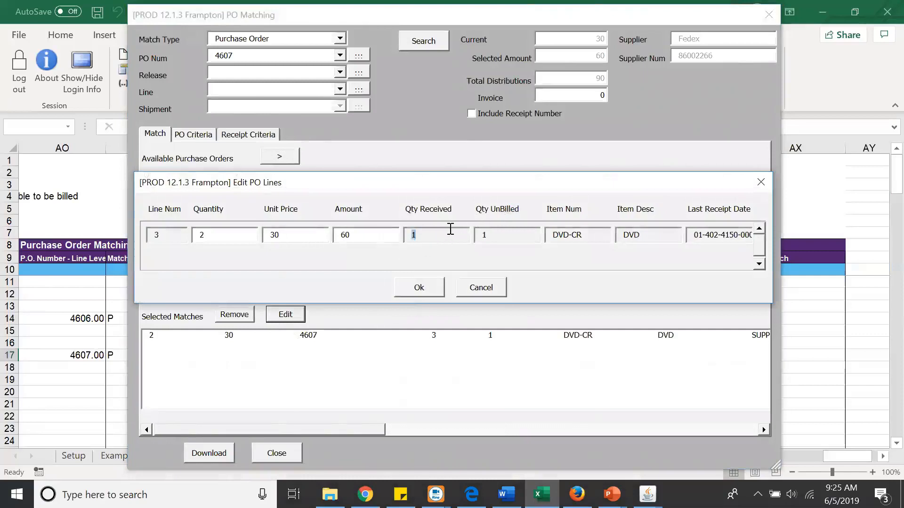
drag(499, 239, 465, 247)
drag(579, 186, 569, 218)
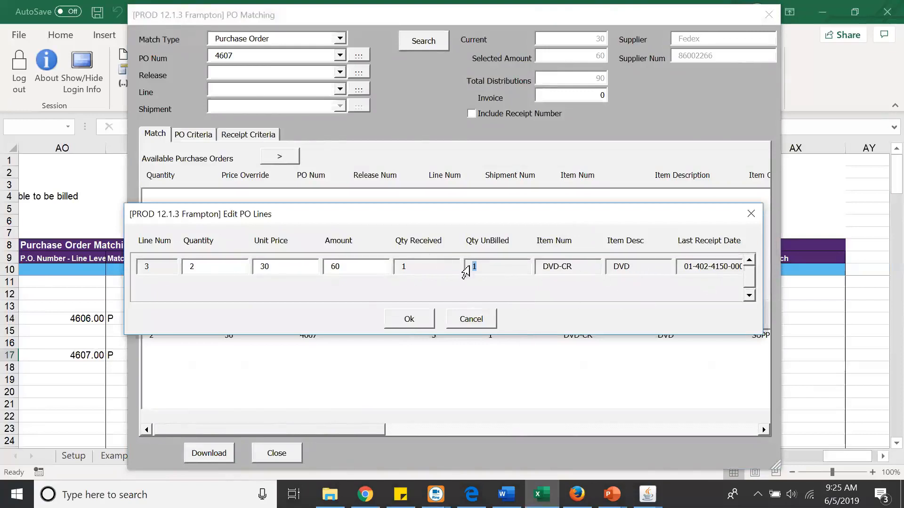
click(409, 274)
double_click(409, 275)
click(464, 319)
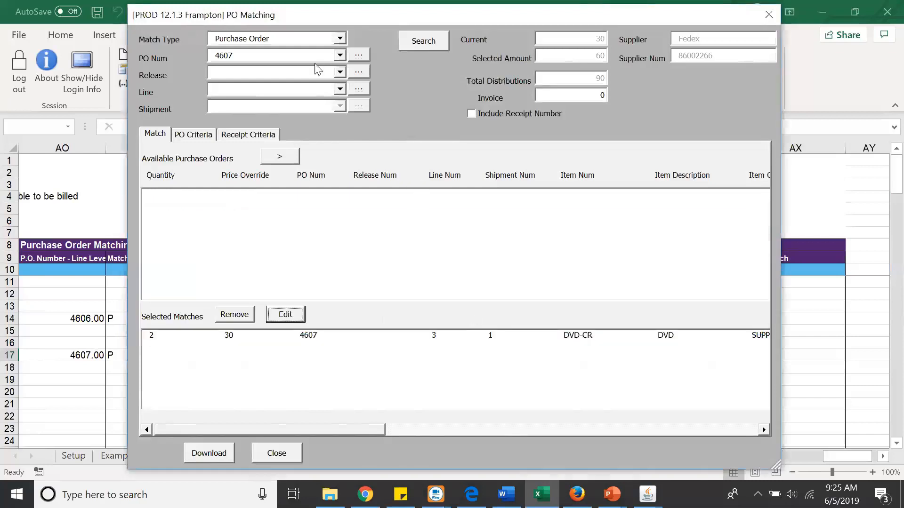
Set the match type to Receipt and look up PO numbers with the pattern 46%
click(340, 39)
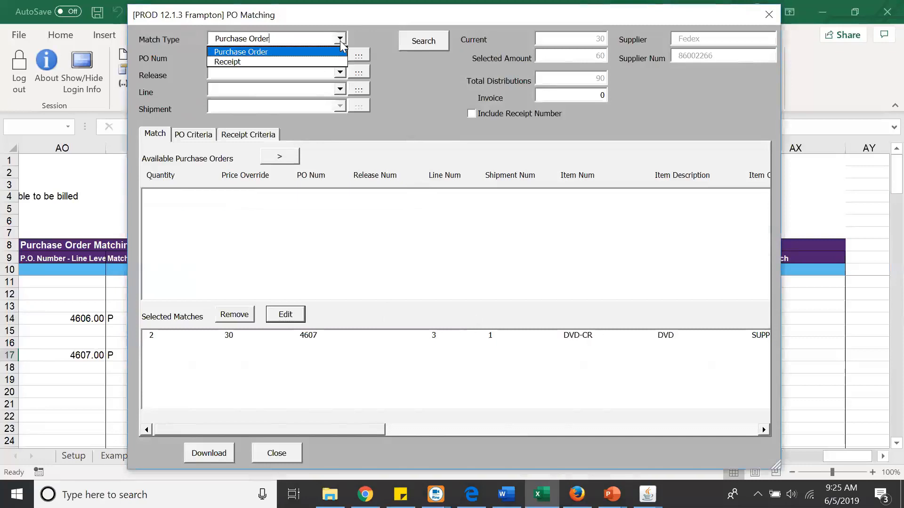
click(321, 61)
click(283, 55)
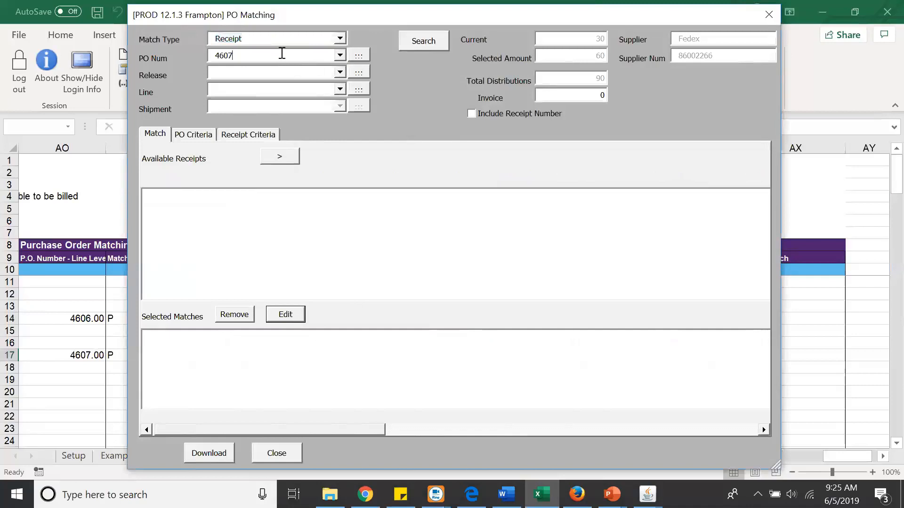
key(BackSpace)
key(BackSpace)
text(%)
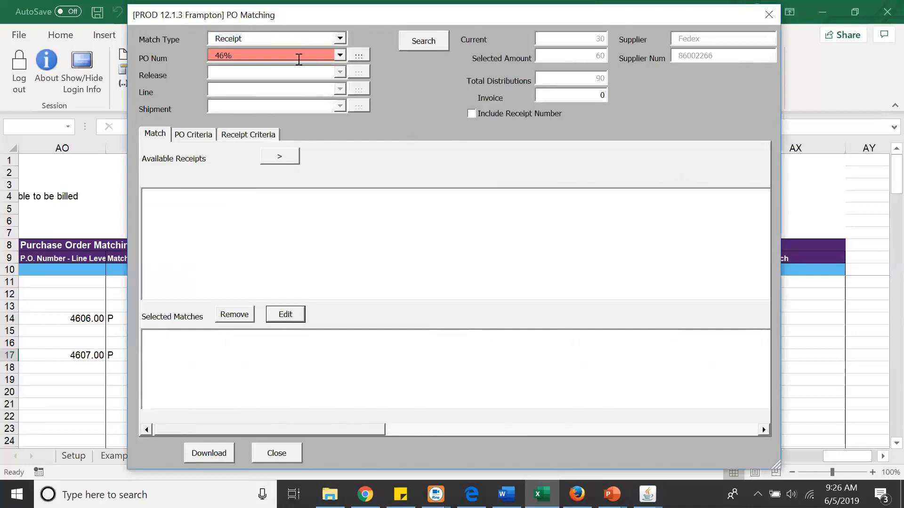
click(339, 55)
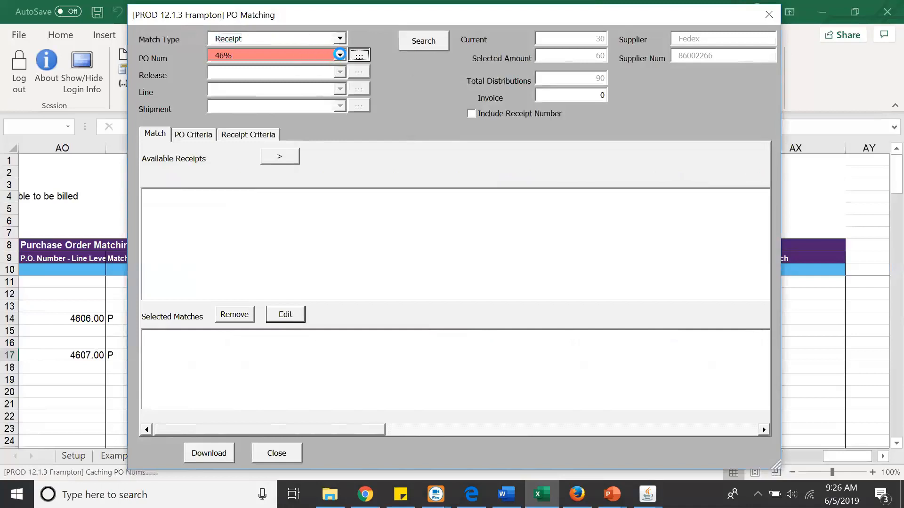
click(462, 289)
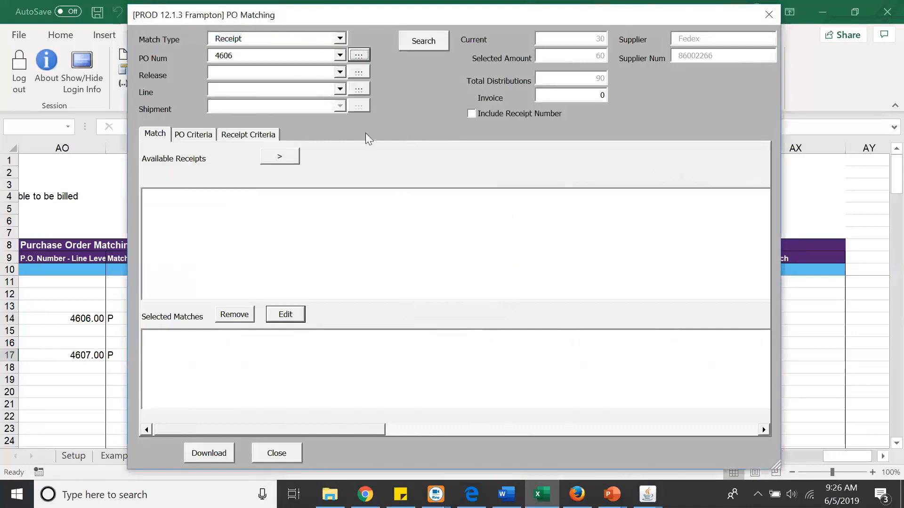
Search for available receipts on the PO used in row 14 and on the PO used in row 17
click(420, 41)
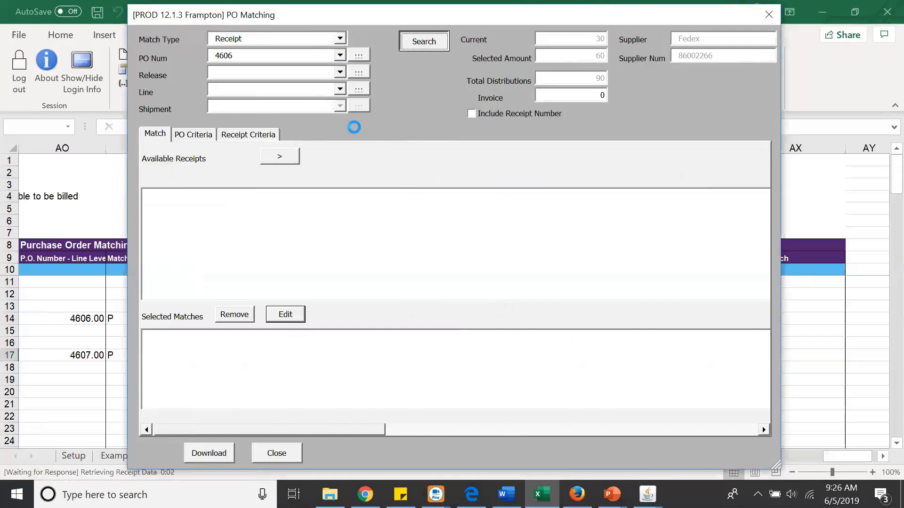
click(467, 288)
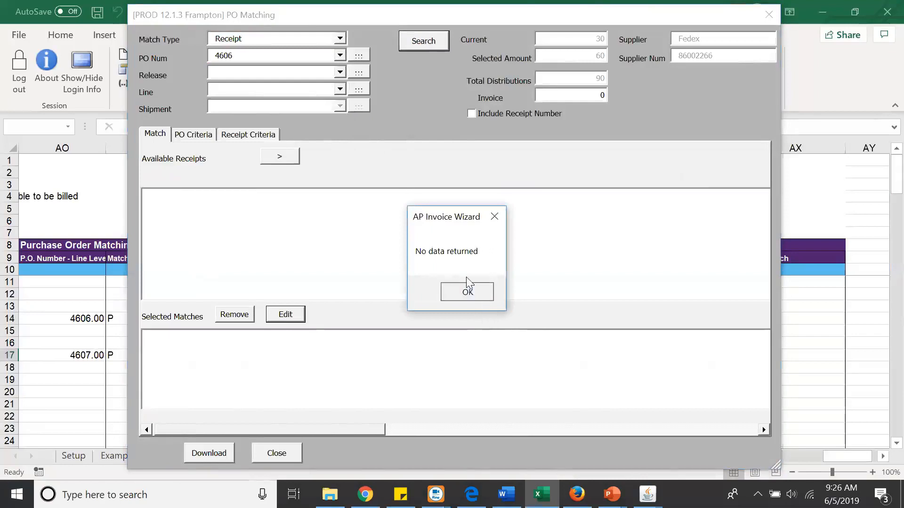
click(340, 55)
click(323, 76)
click(416, 43)
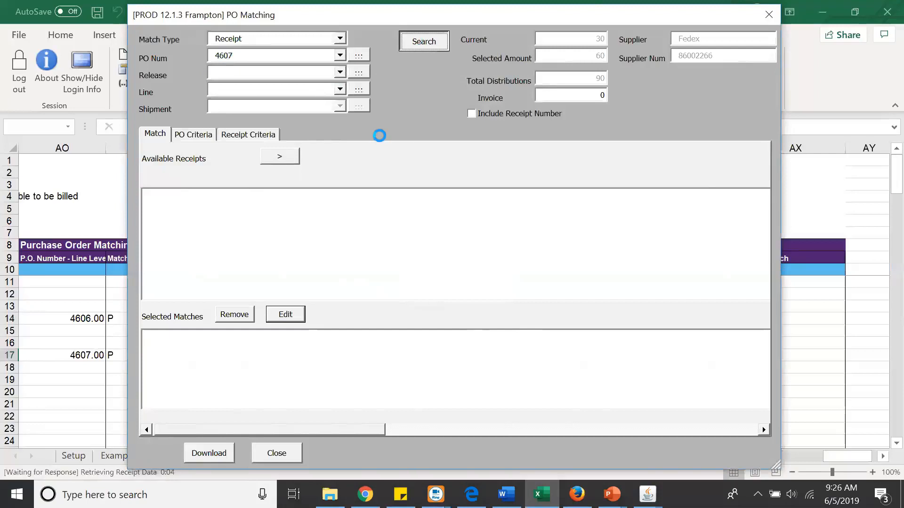
click(448, 287)
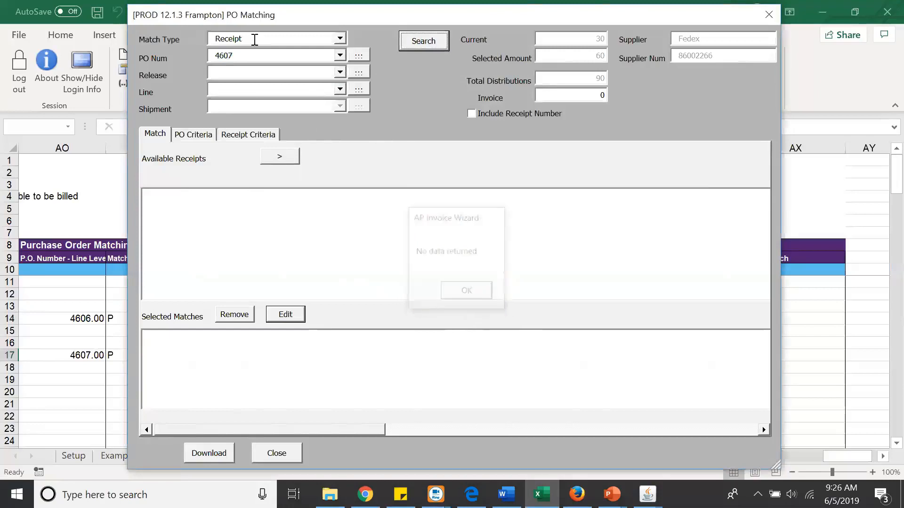
drag(267, 56, 196, 69)
drag(401, 18, 415, 89)
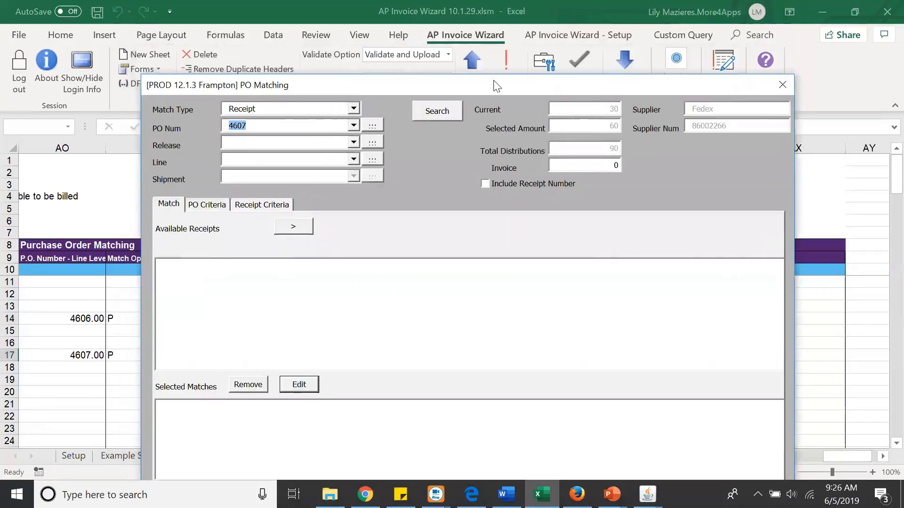
drag(480, 83, 341, 23)
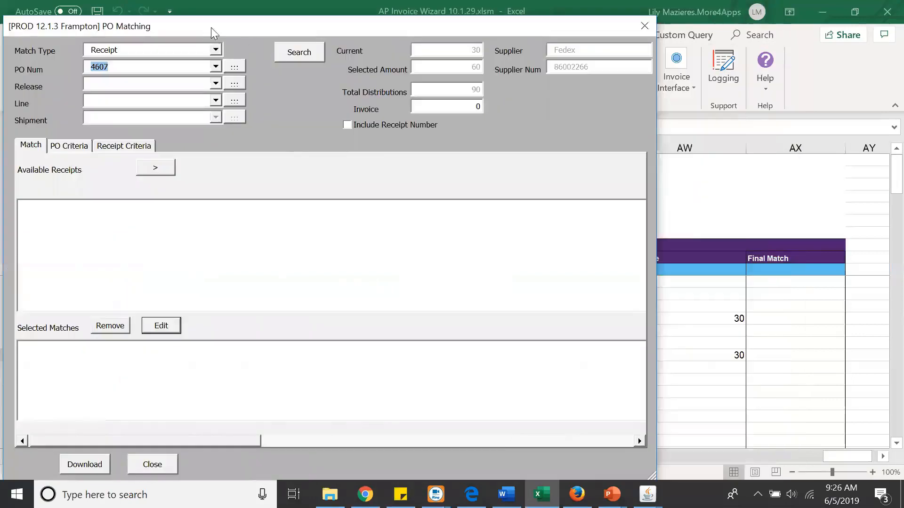
drag(211, 27, 305, 33)
click(309, 54)
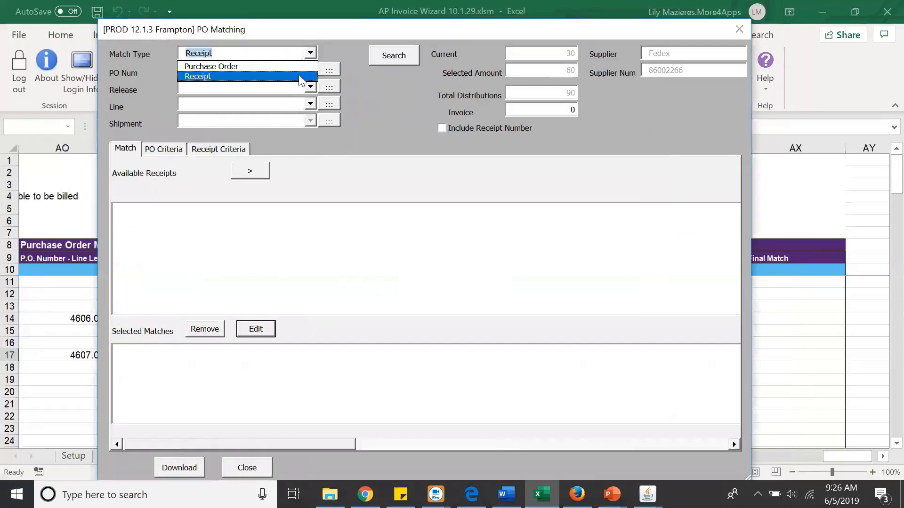
click(364, 112)
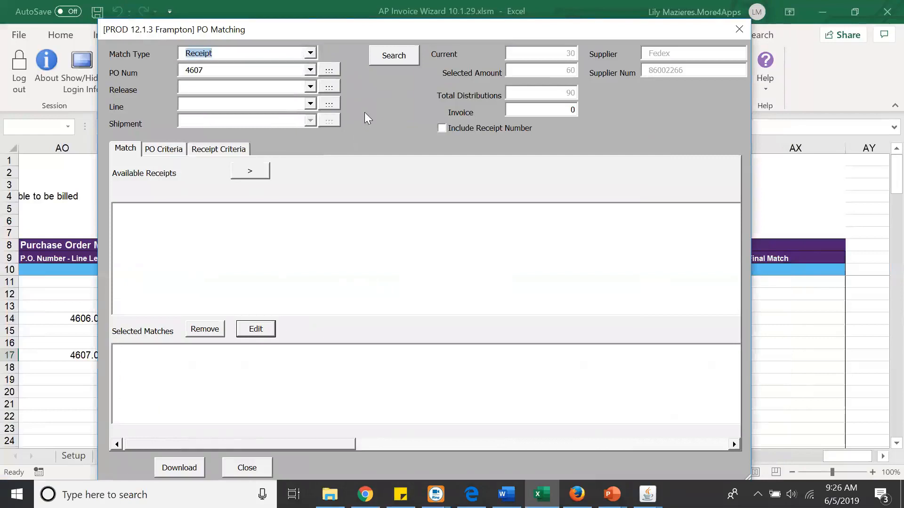
Examine the search fields of the PO criteria and receipt criteria, and close the PO Matching form without downloading
click(166, 148)
click(205, 152)
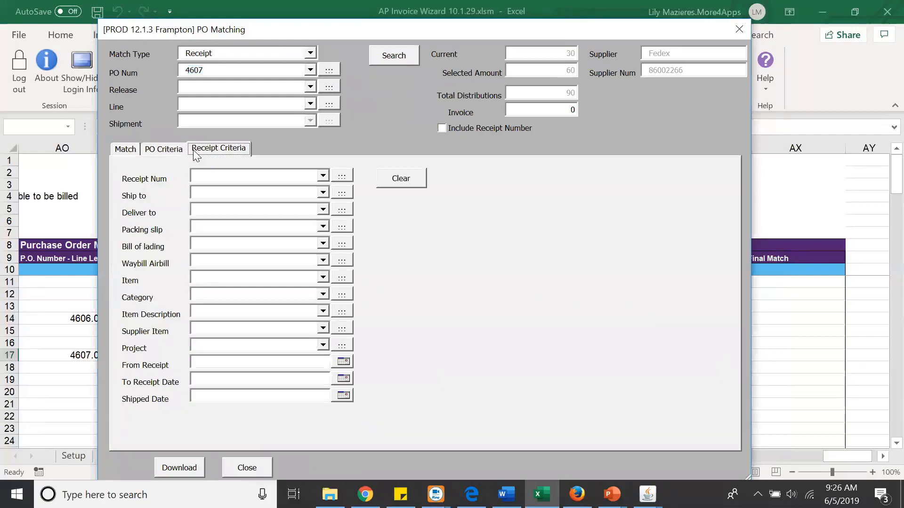
click(174, 152)
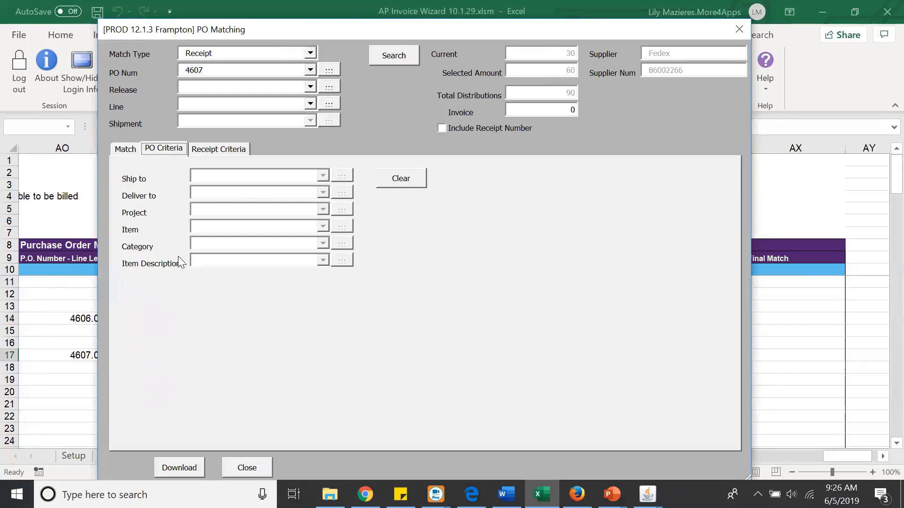
click(222, 150)
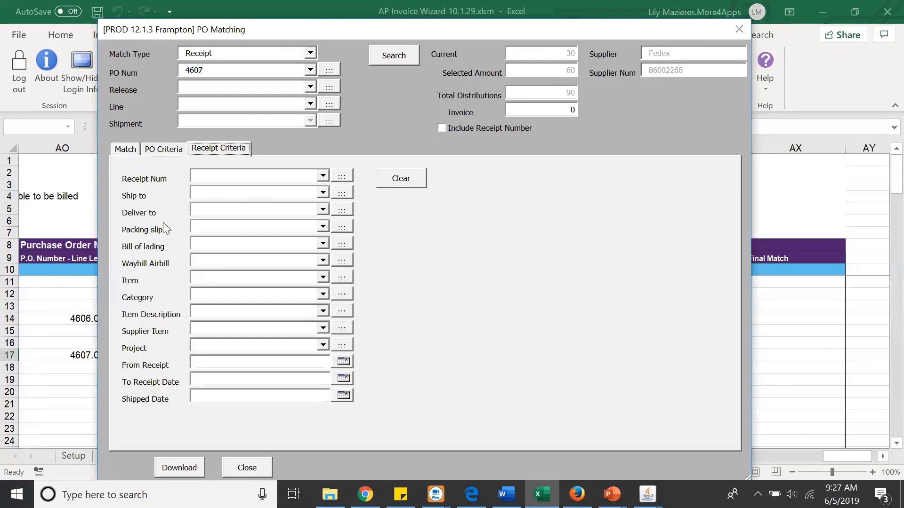
click(164, 154)
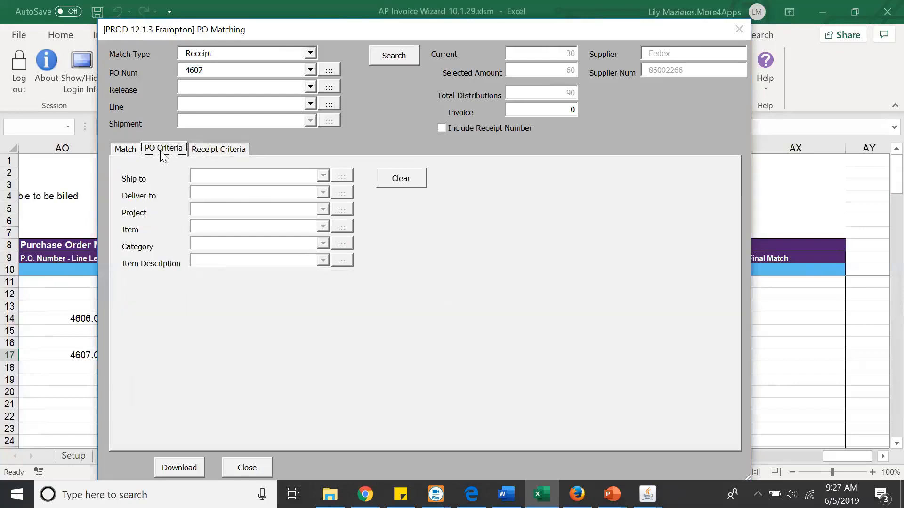
click(211, 154)
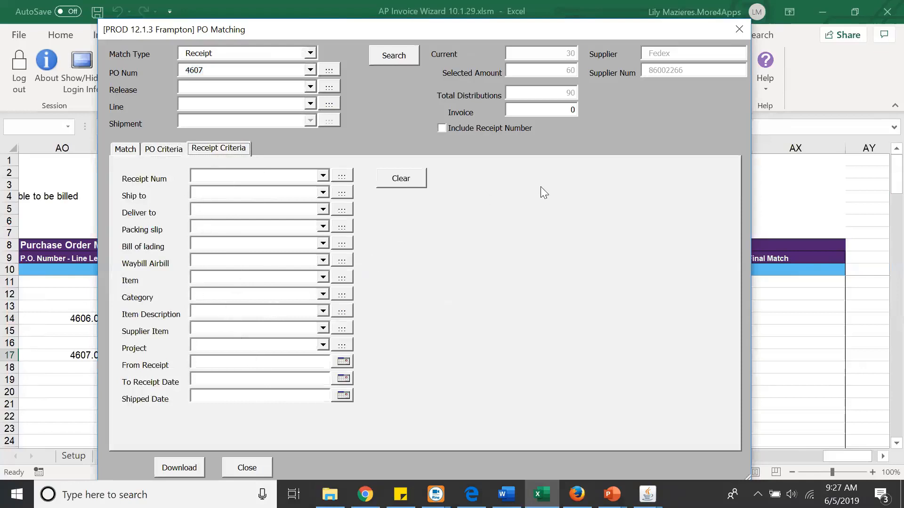
click(252, 470)
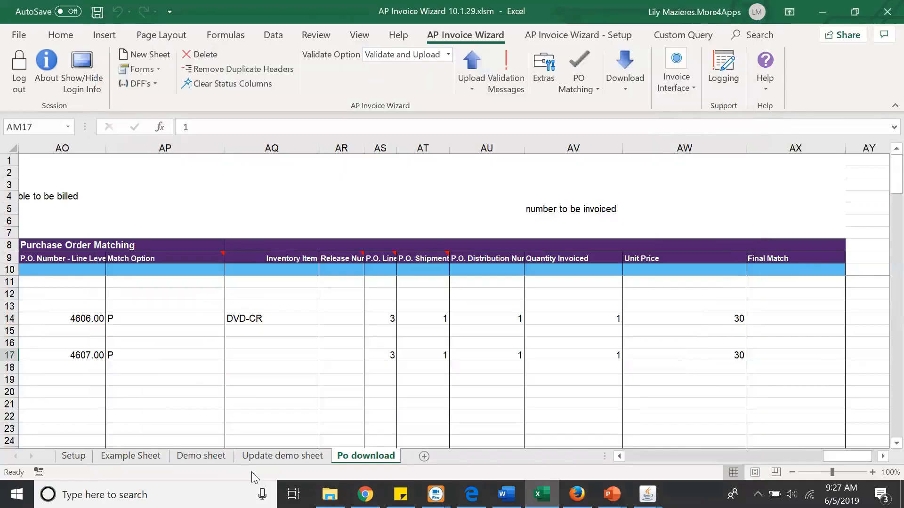
Refresh the invoice interface statuses on the Demo sheet, declining to load attachments
drag(835, 456, 636, 457)
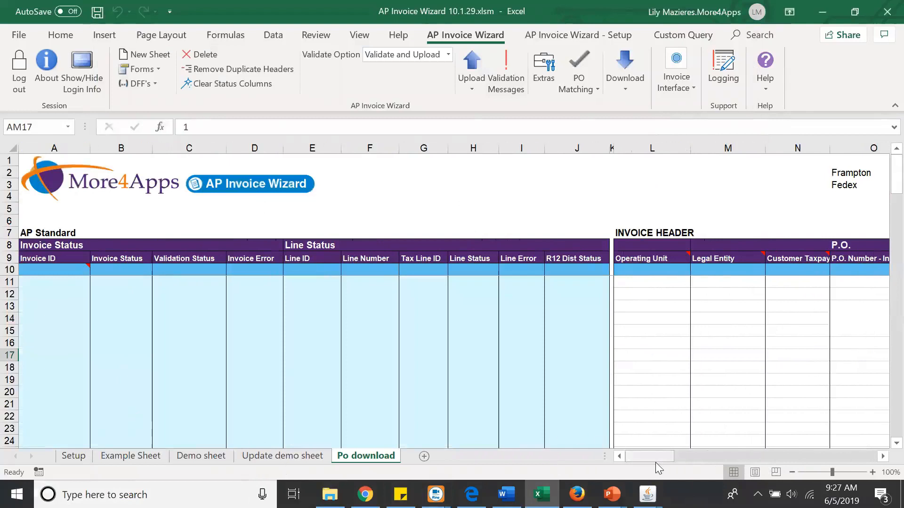
click(194, 458)
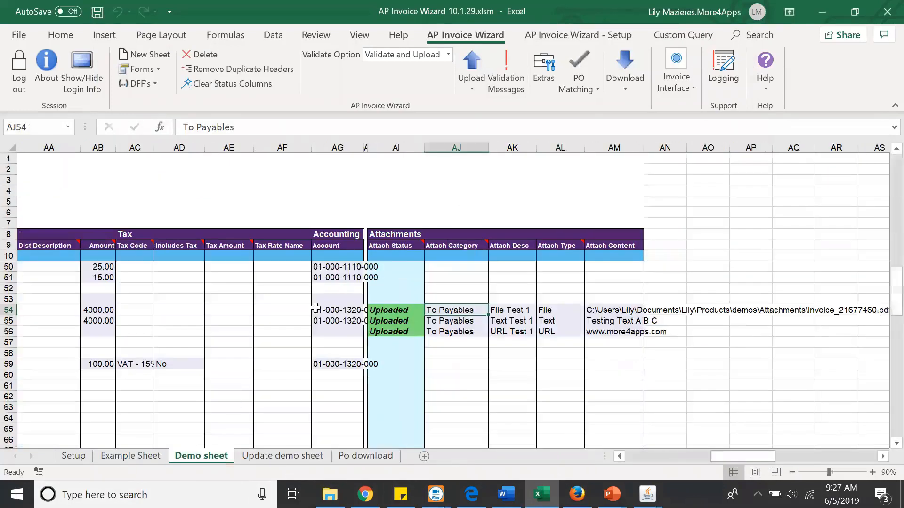
click(673, 84)
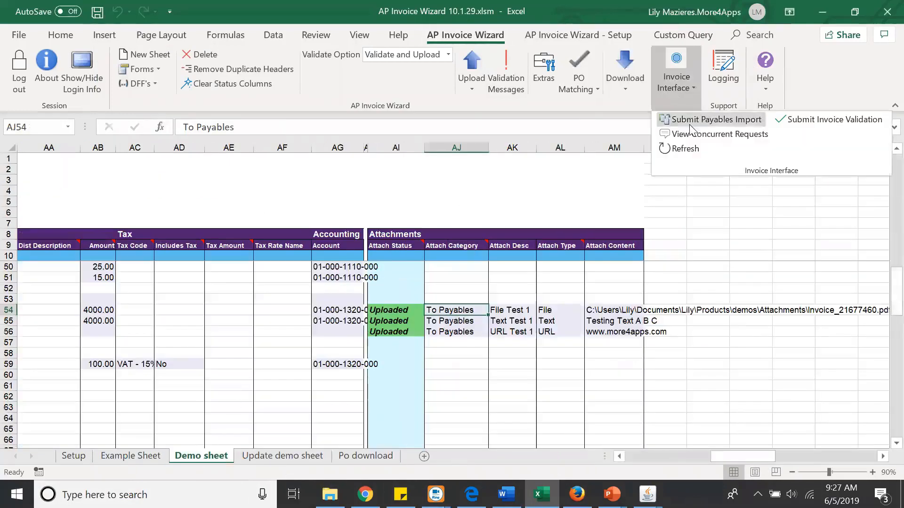
click(684, 149)
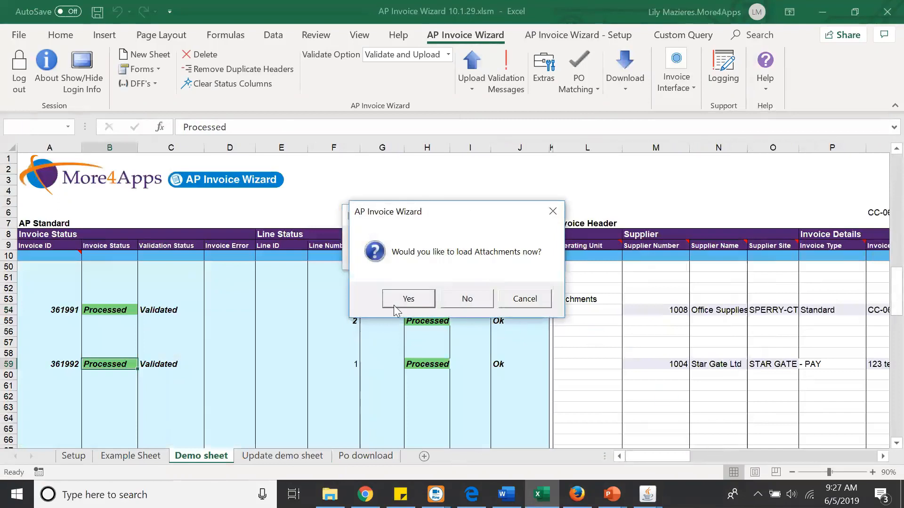
click(486, 297)
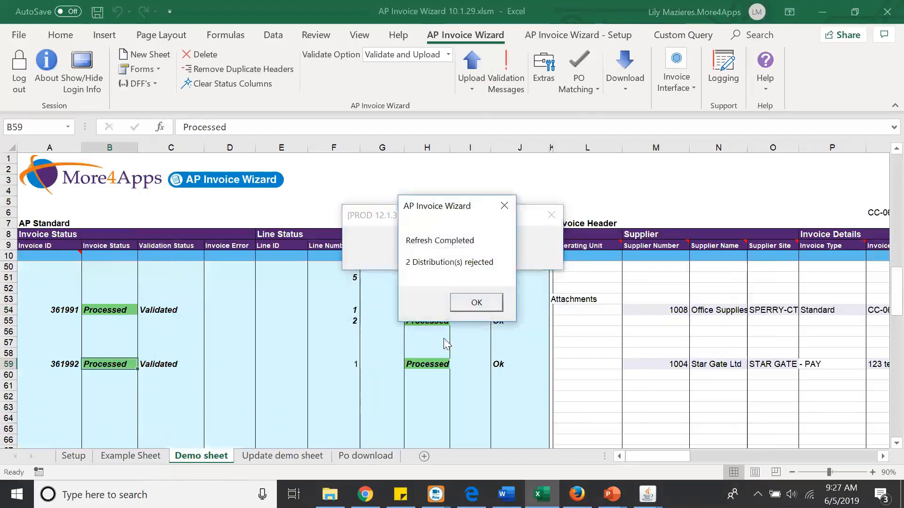
click(472, 303)
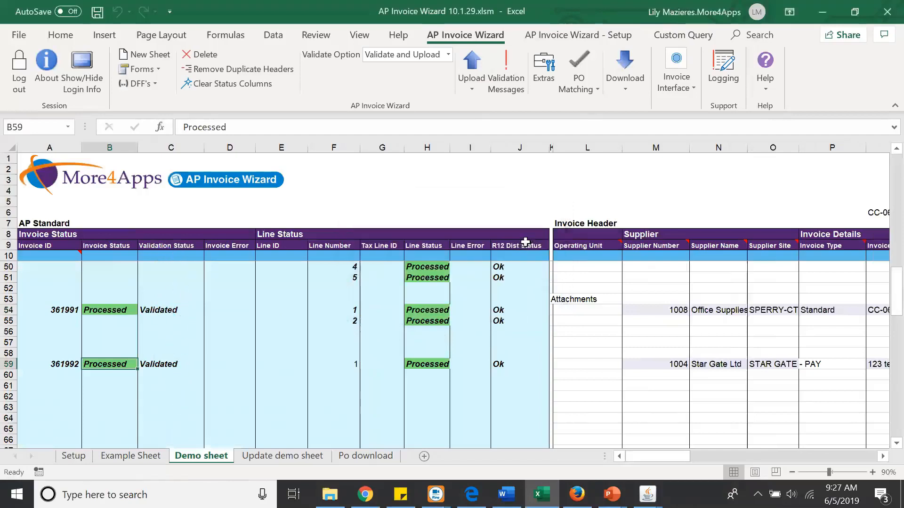
Highlight the Validation Status column on the Demo sheet and switch to the running PowerPoint slide show
click(169, 146)
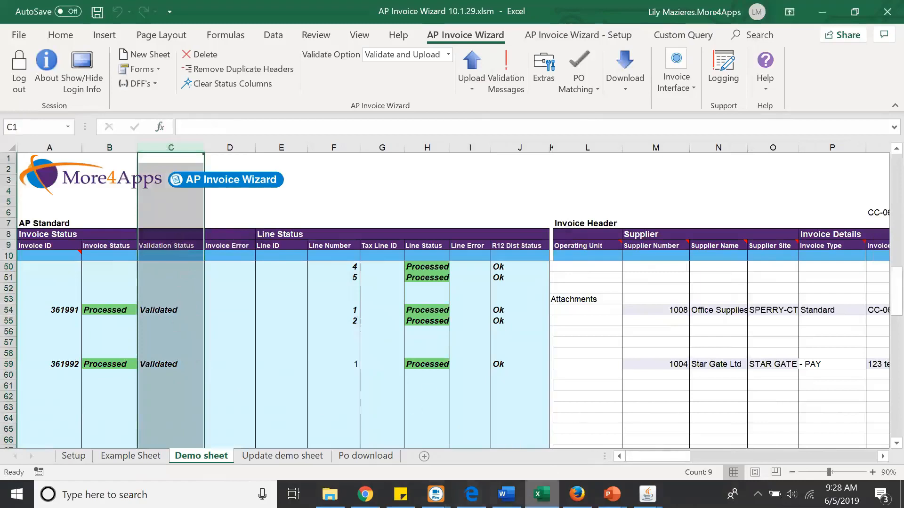
click(612, 494)
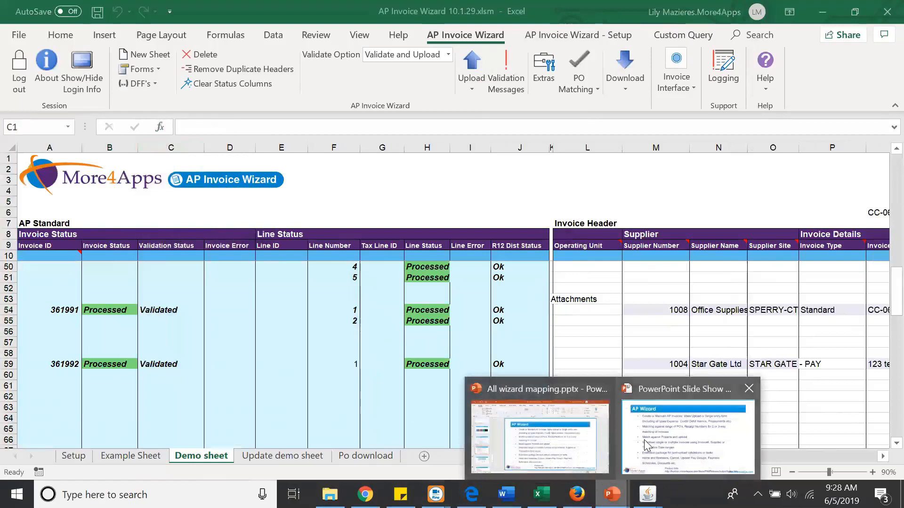
click(647, 445)
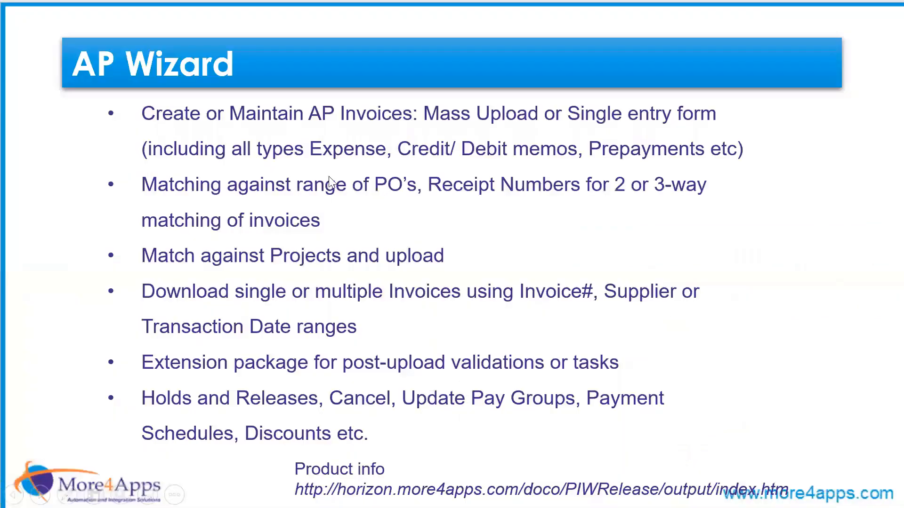